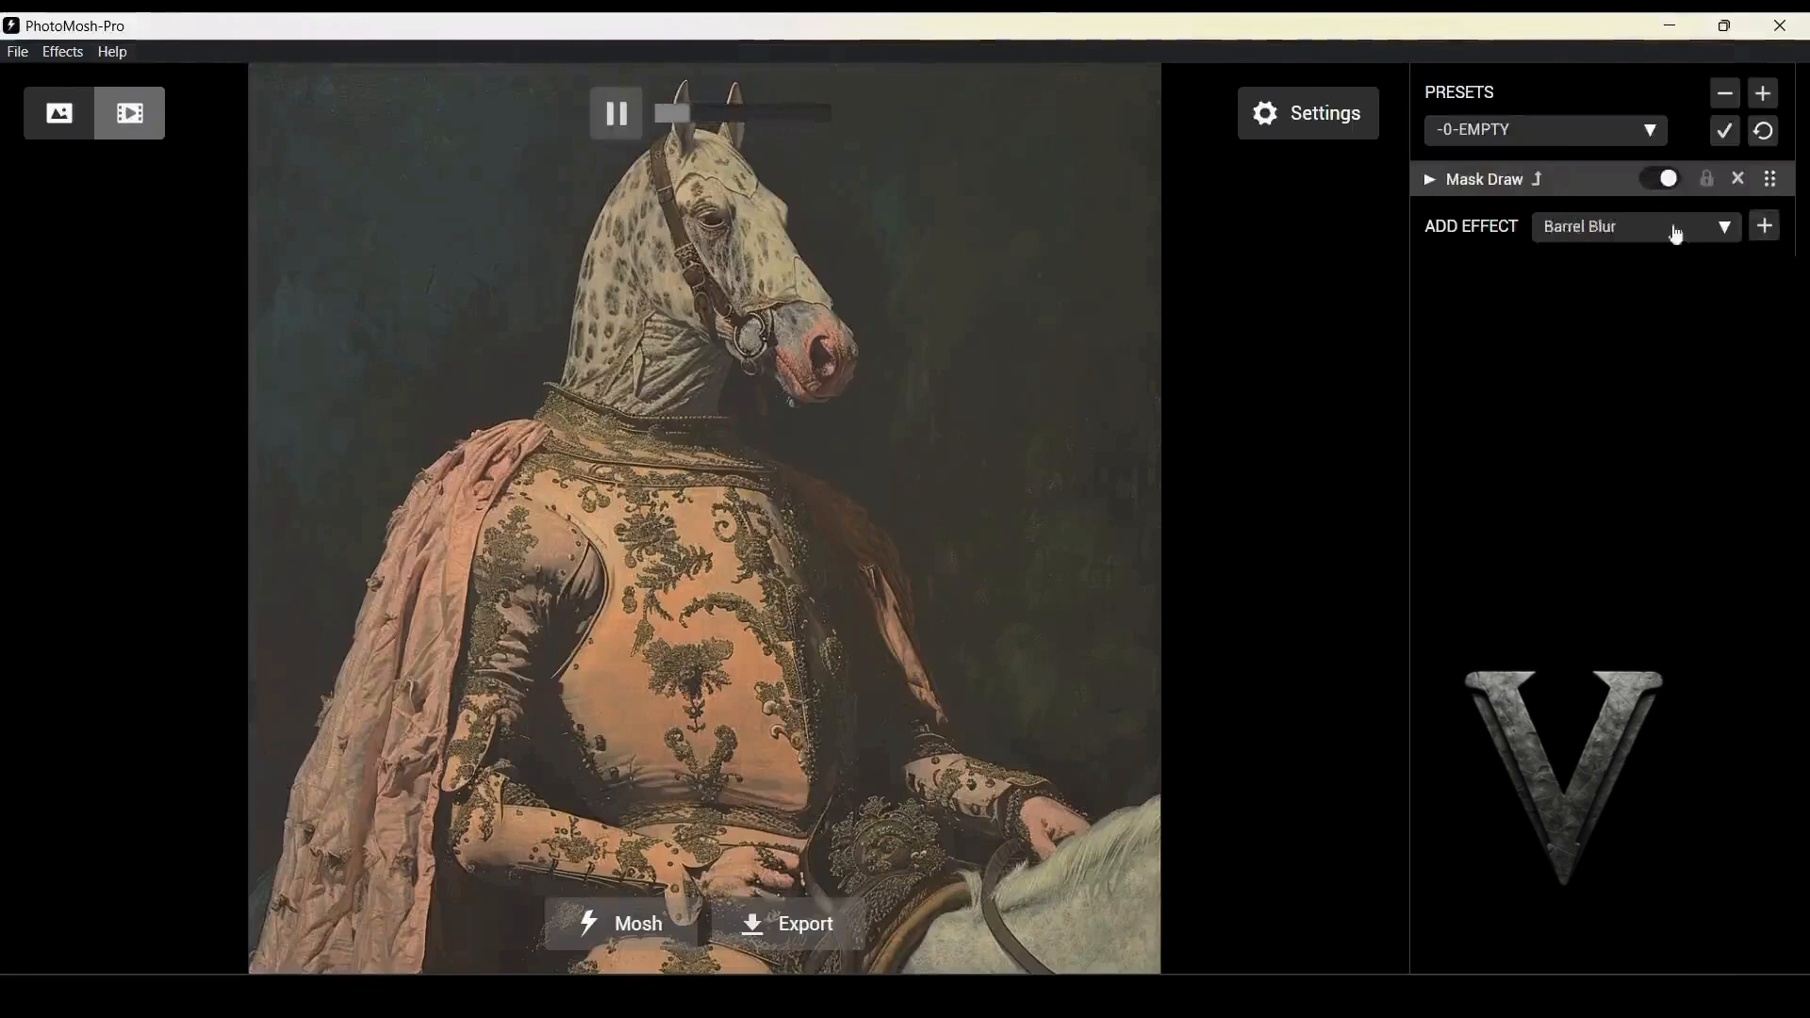
Add a Barrel Blur effect and move it above Mask Draw in the effect stack
click(1765, 226)
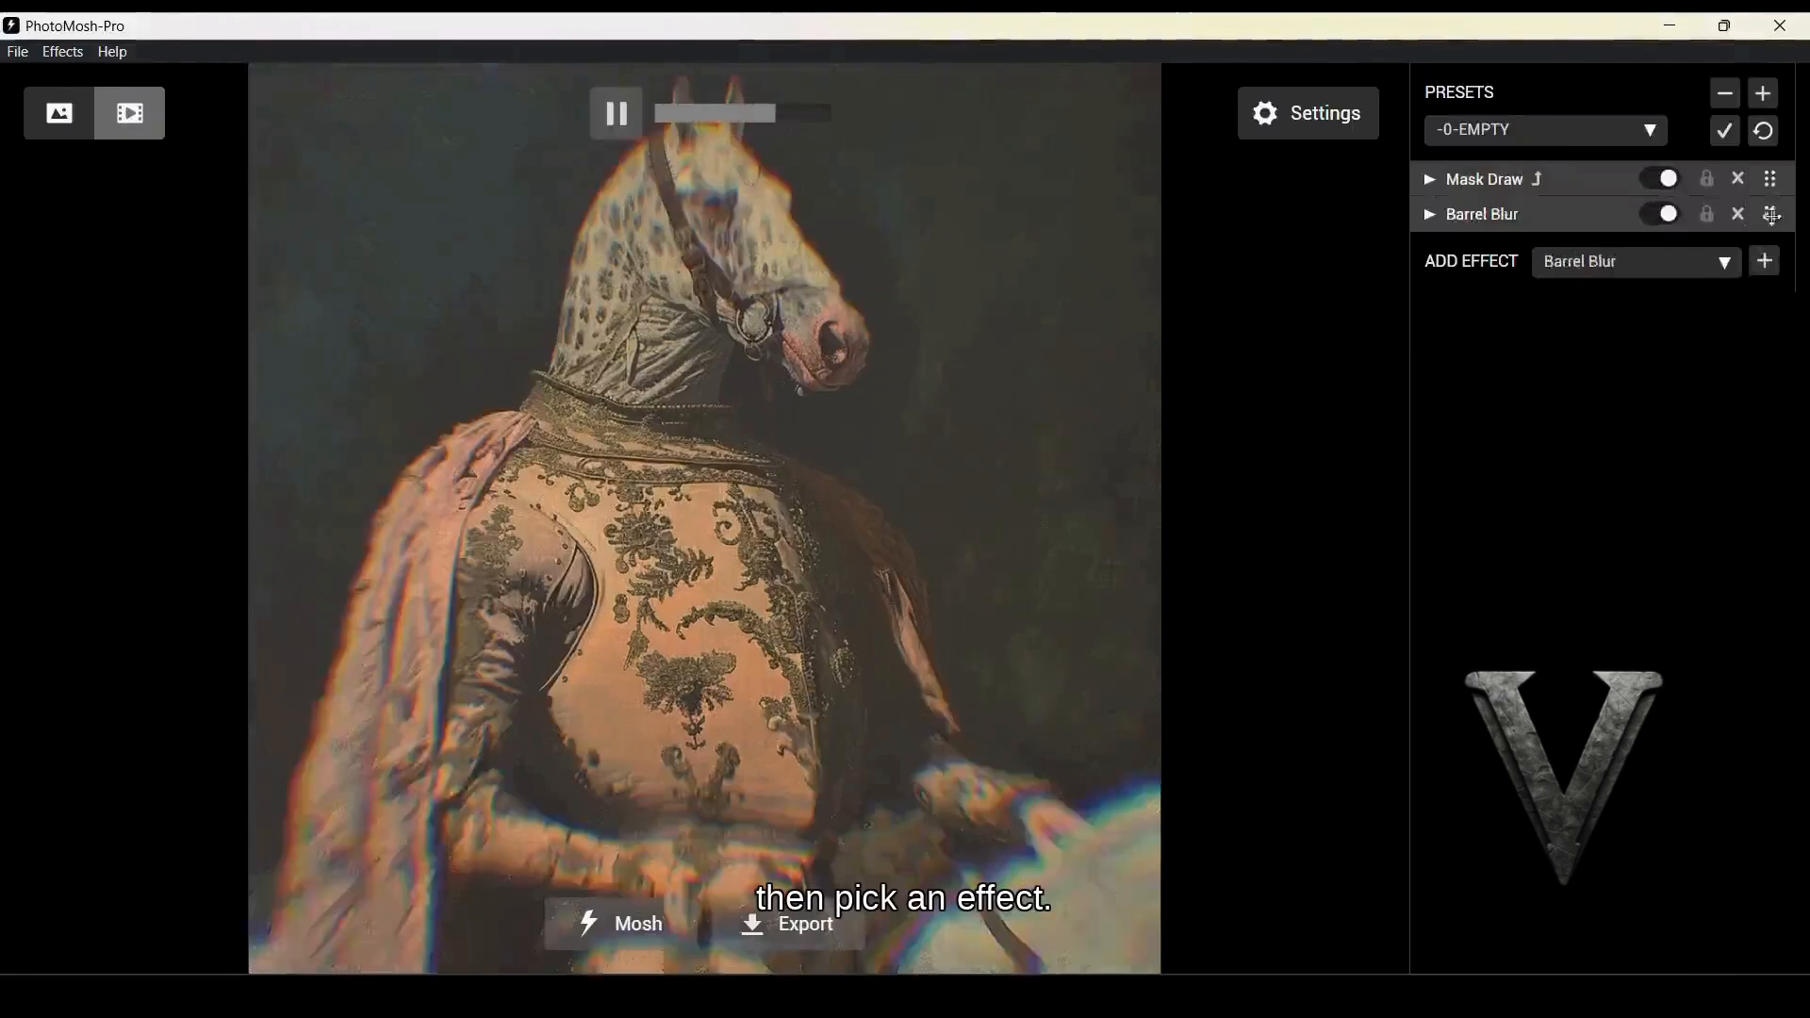
drag(1772, 215, 1766, 181)
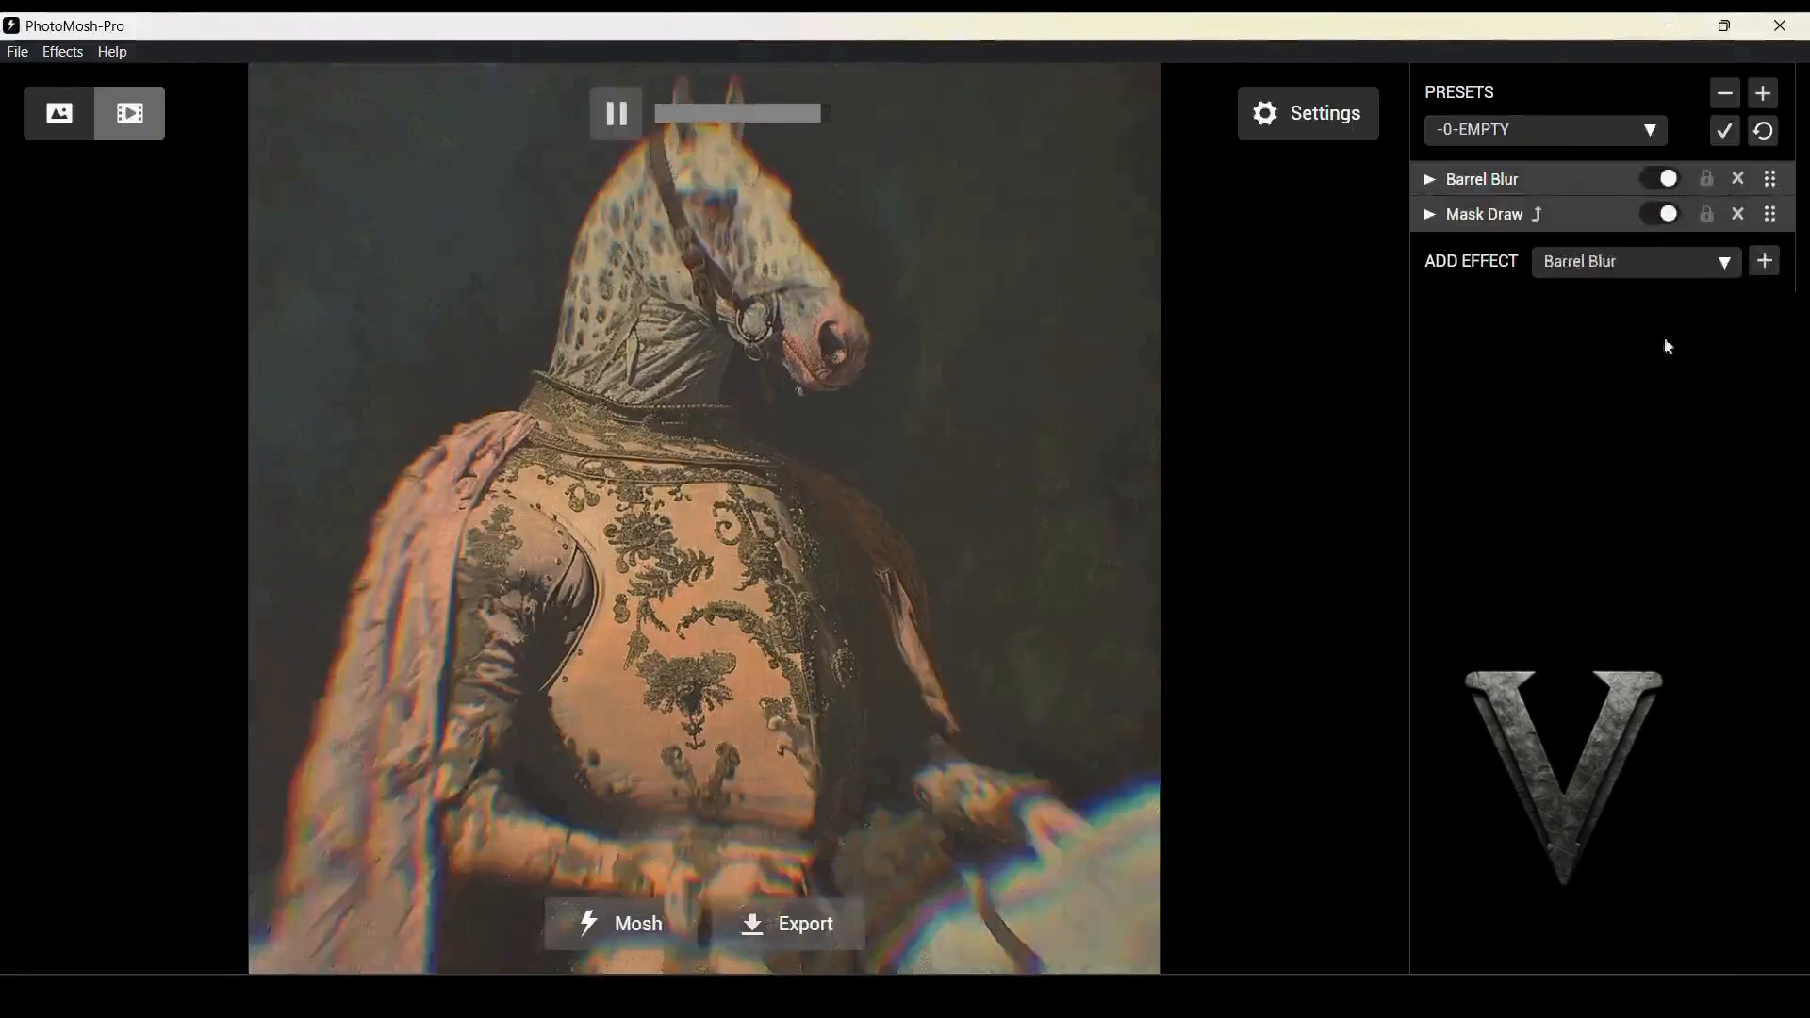
Enable Show Mask in Mask Draw and paint a mask outline around the horse's head, from the neck to the muzzle
click(1485, 222)
click(1532, 294)
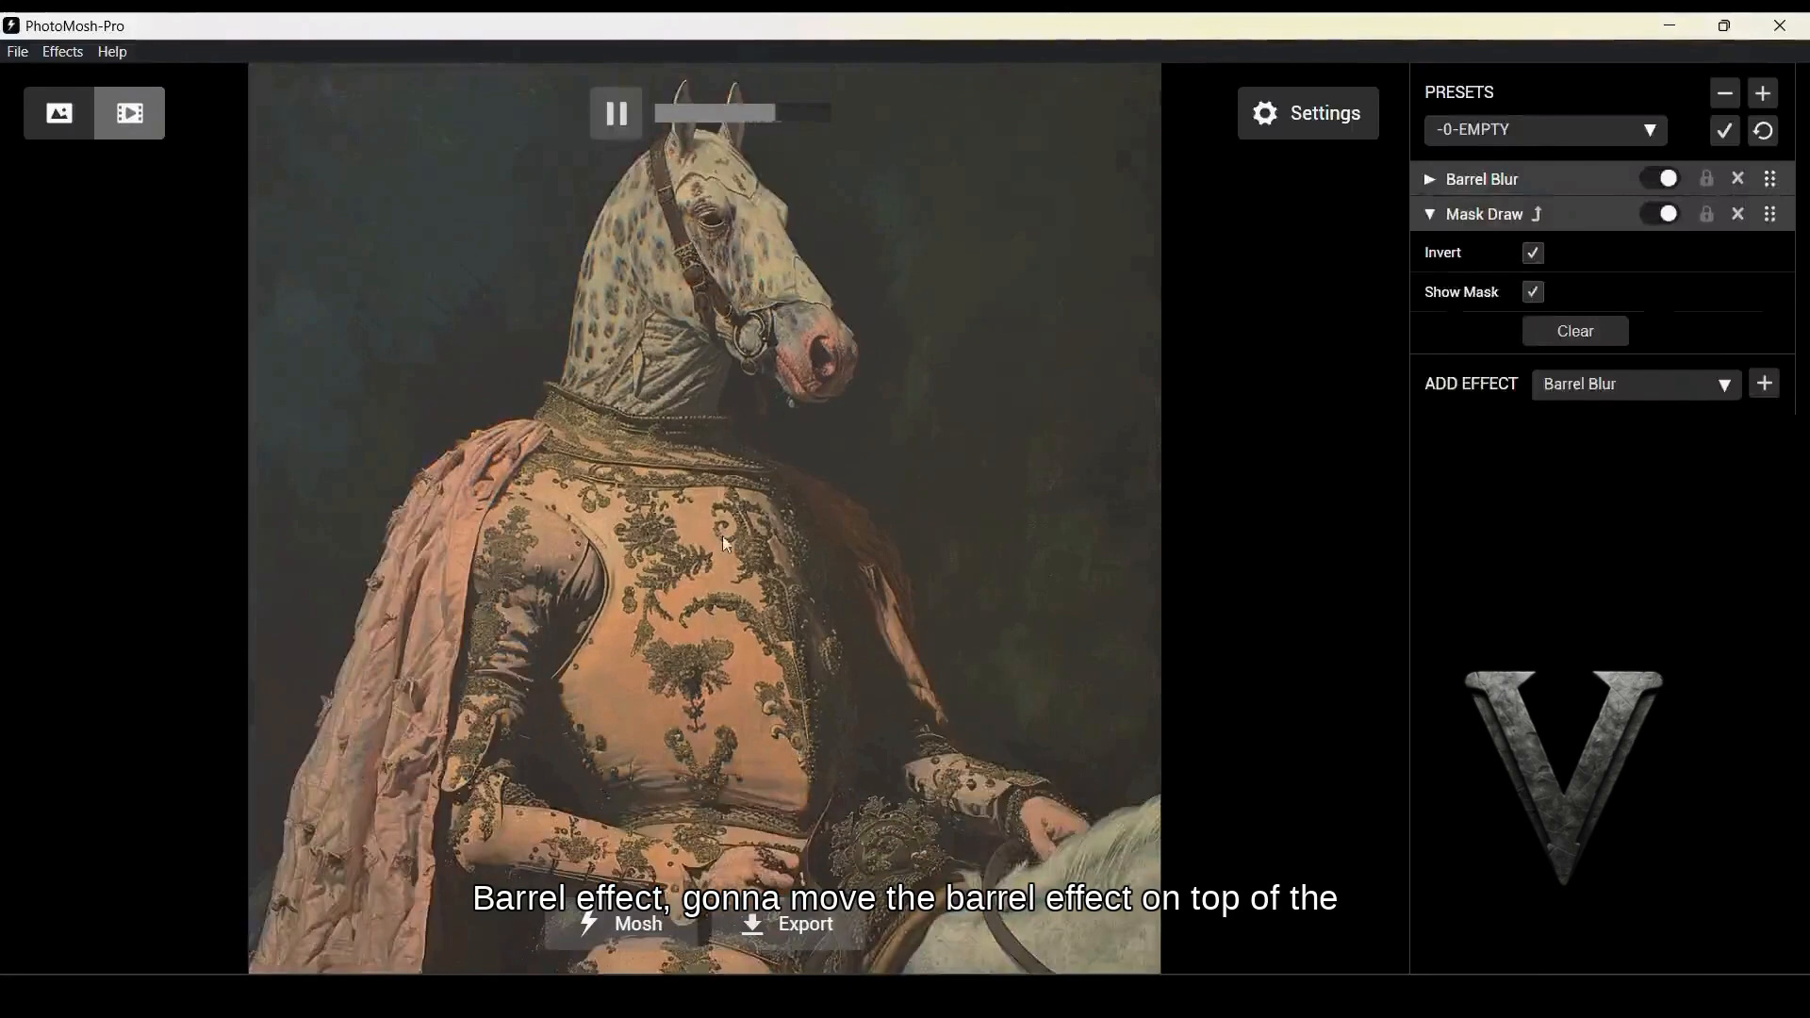
mouse_move(566, 375)
mouse_down()
mouse_move(573, 299)
mouse_move(566, 391)
mouse_up()
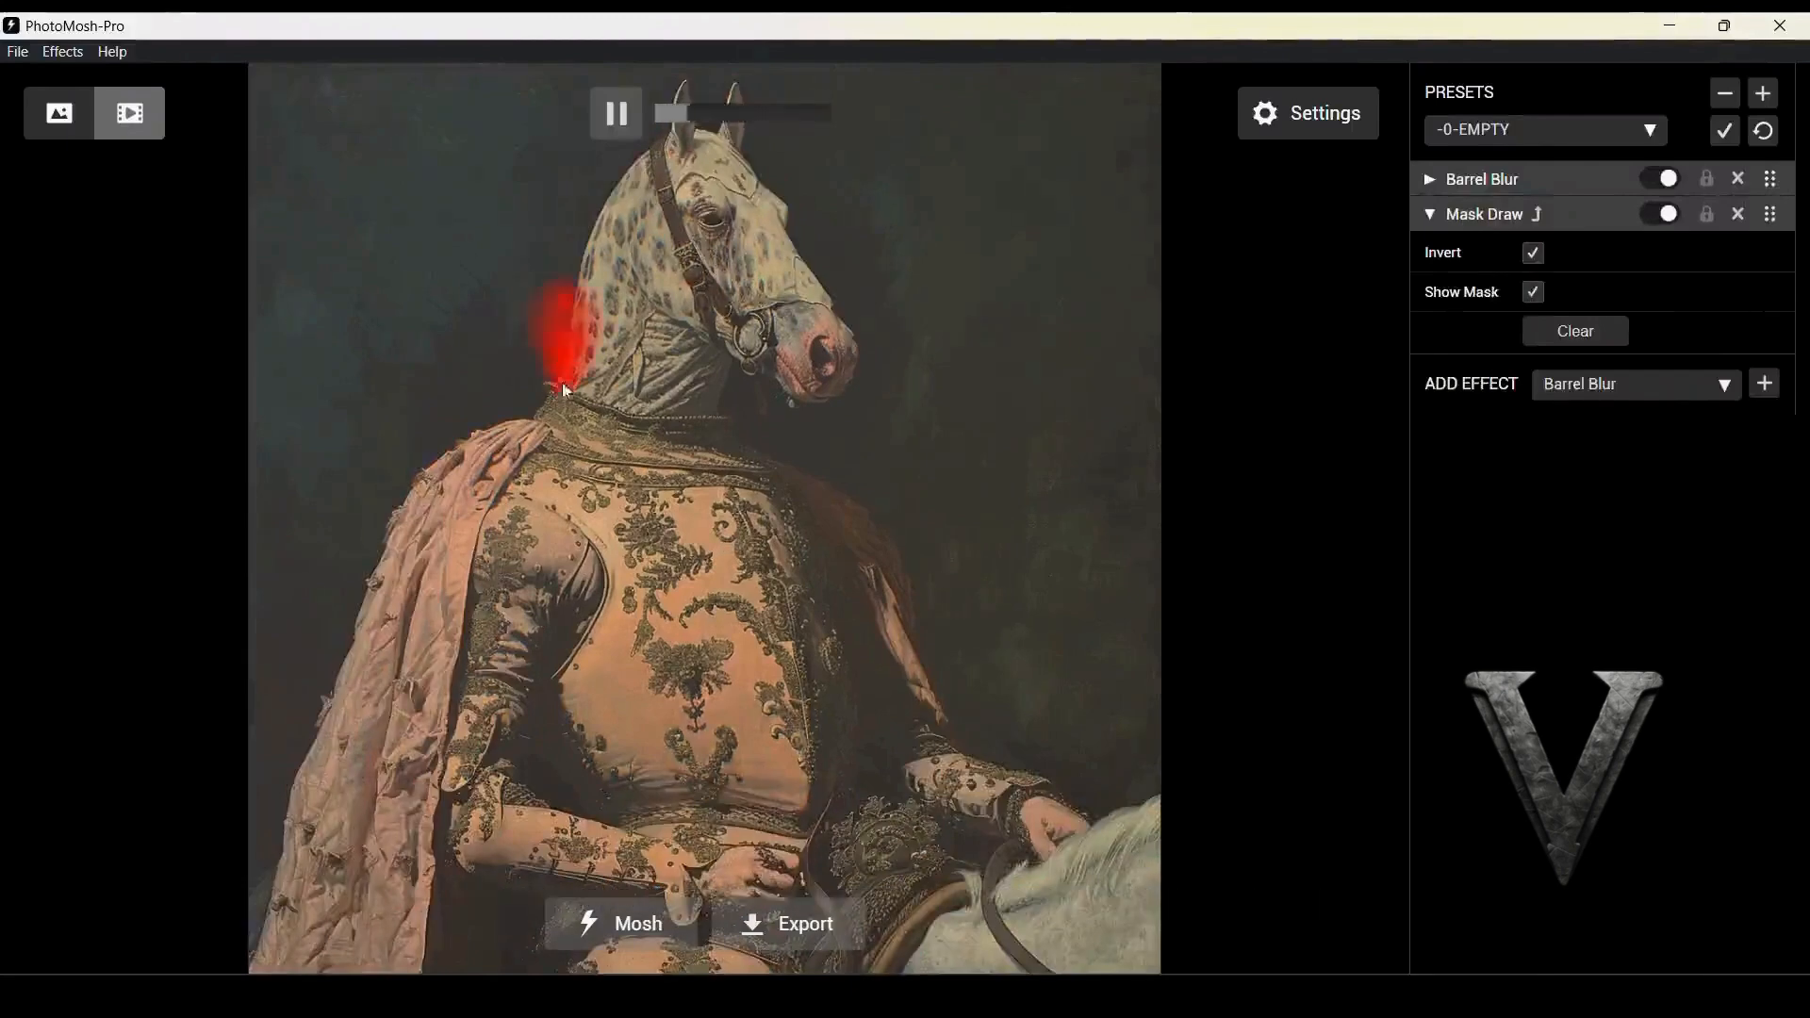
mouse_move(594, 254)
mouse_down()
mouse_move(644, 151)
mouse_move(738, 146)
mouse_up()
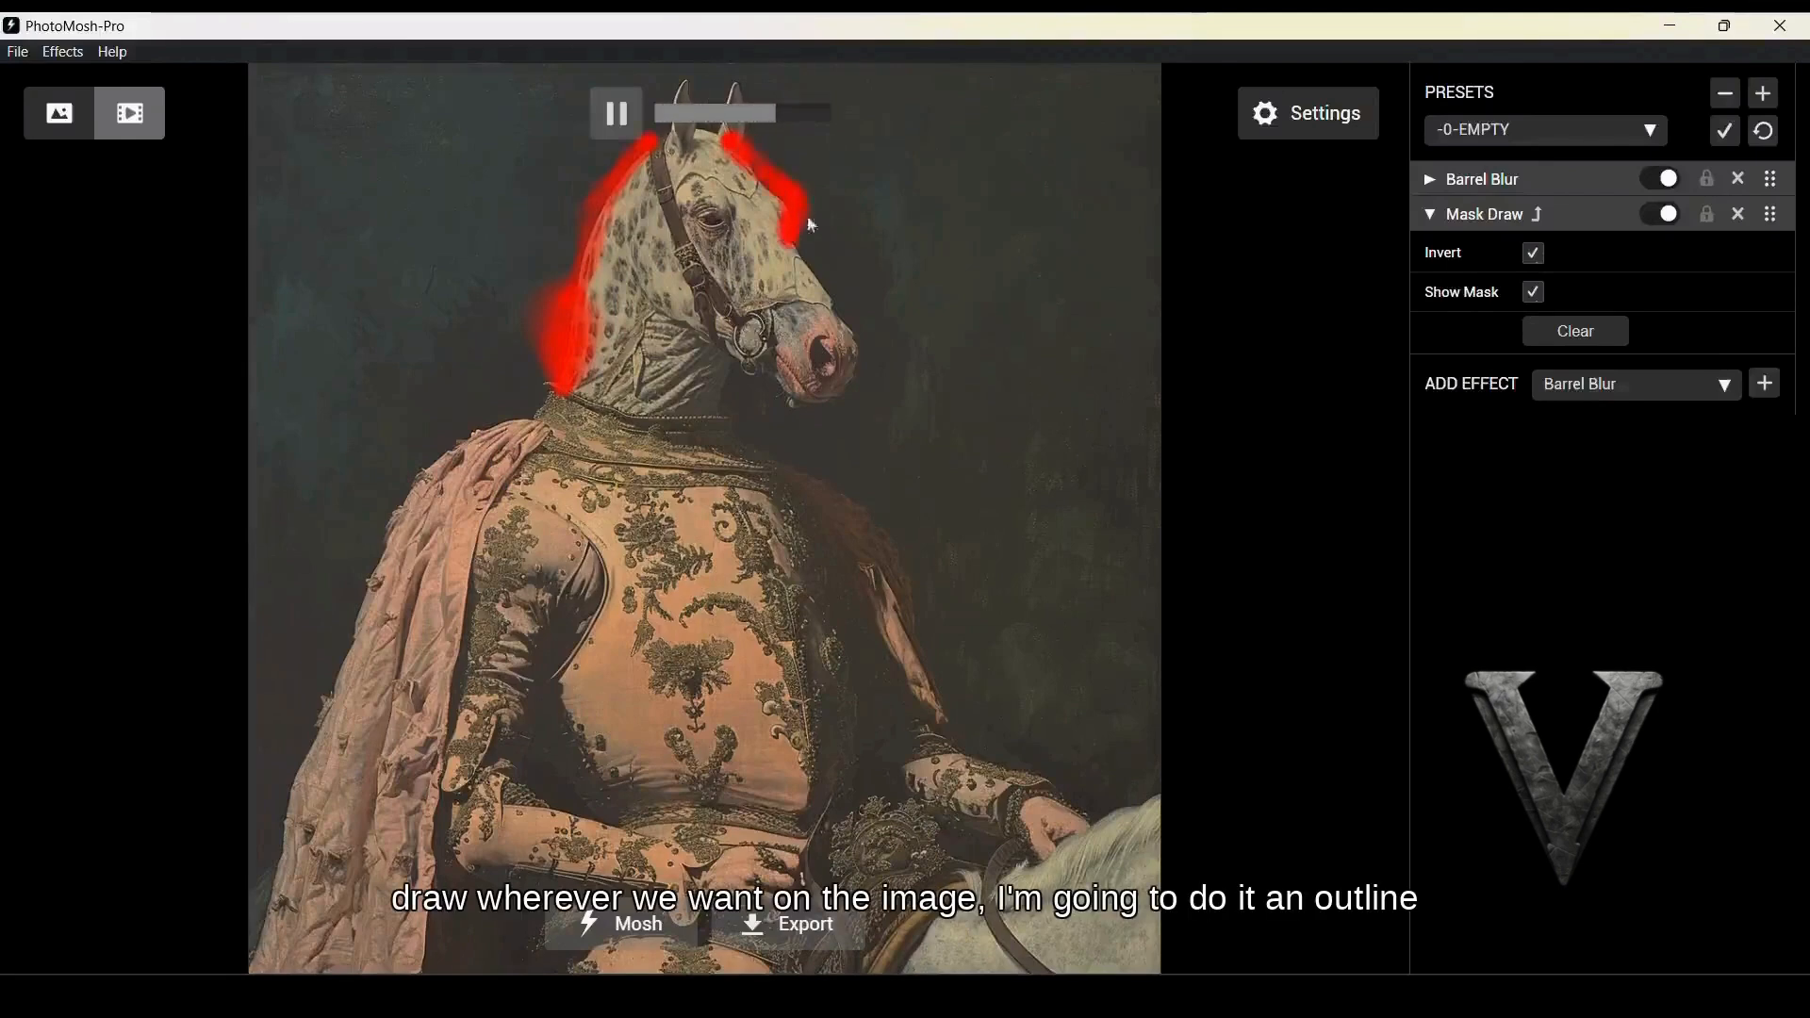
drag(830, 288, 857, 329)
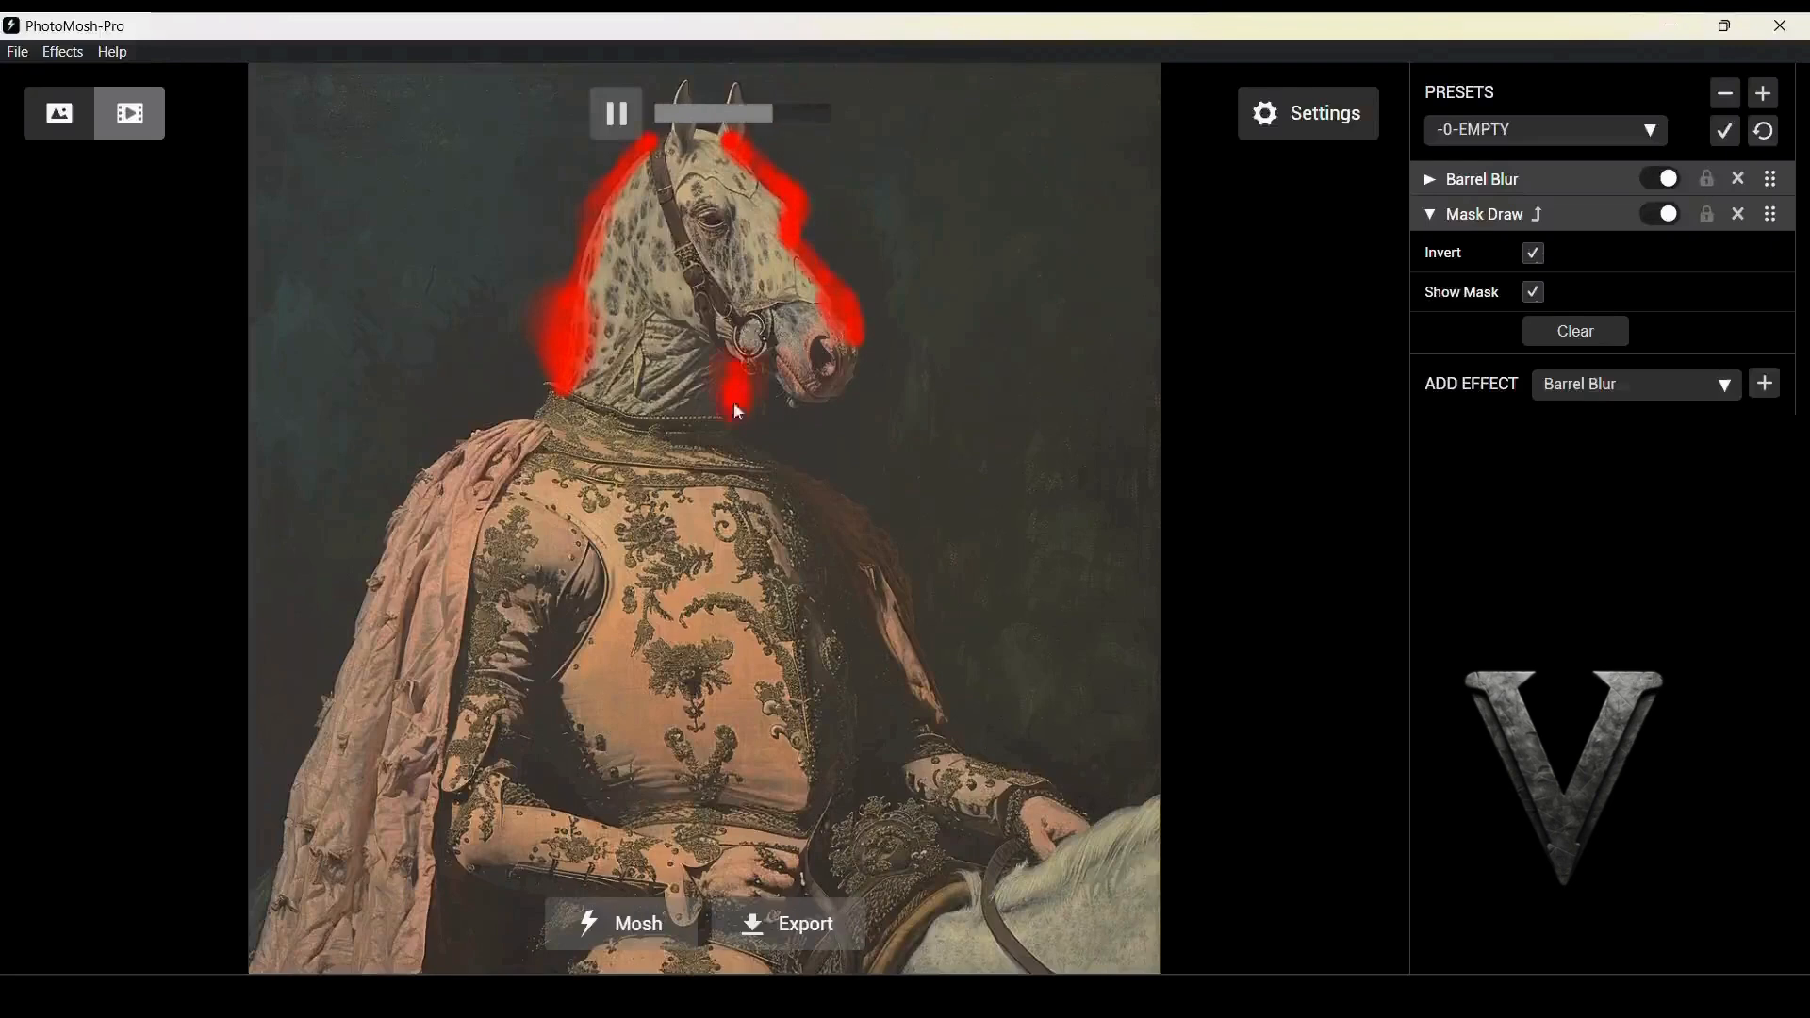
drag(739, 411, 860, 404)
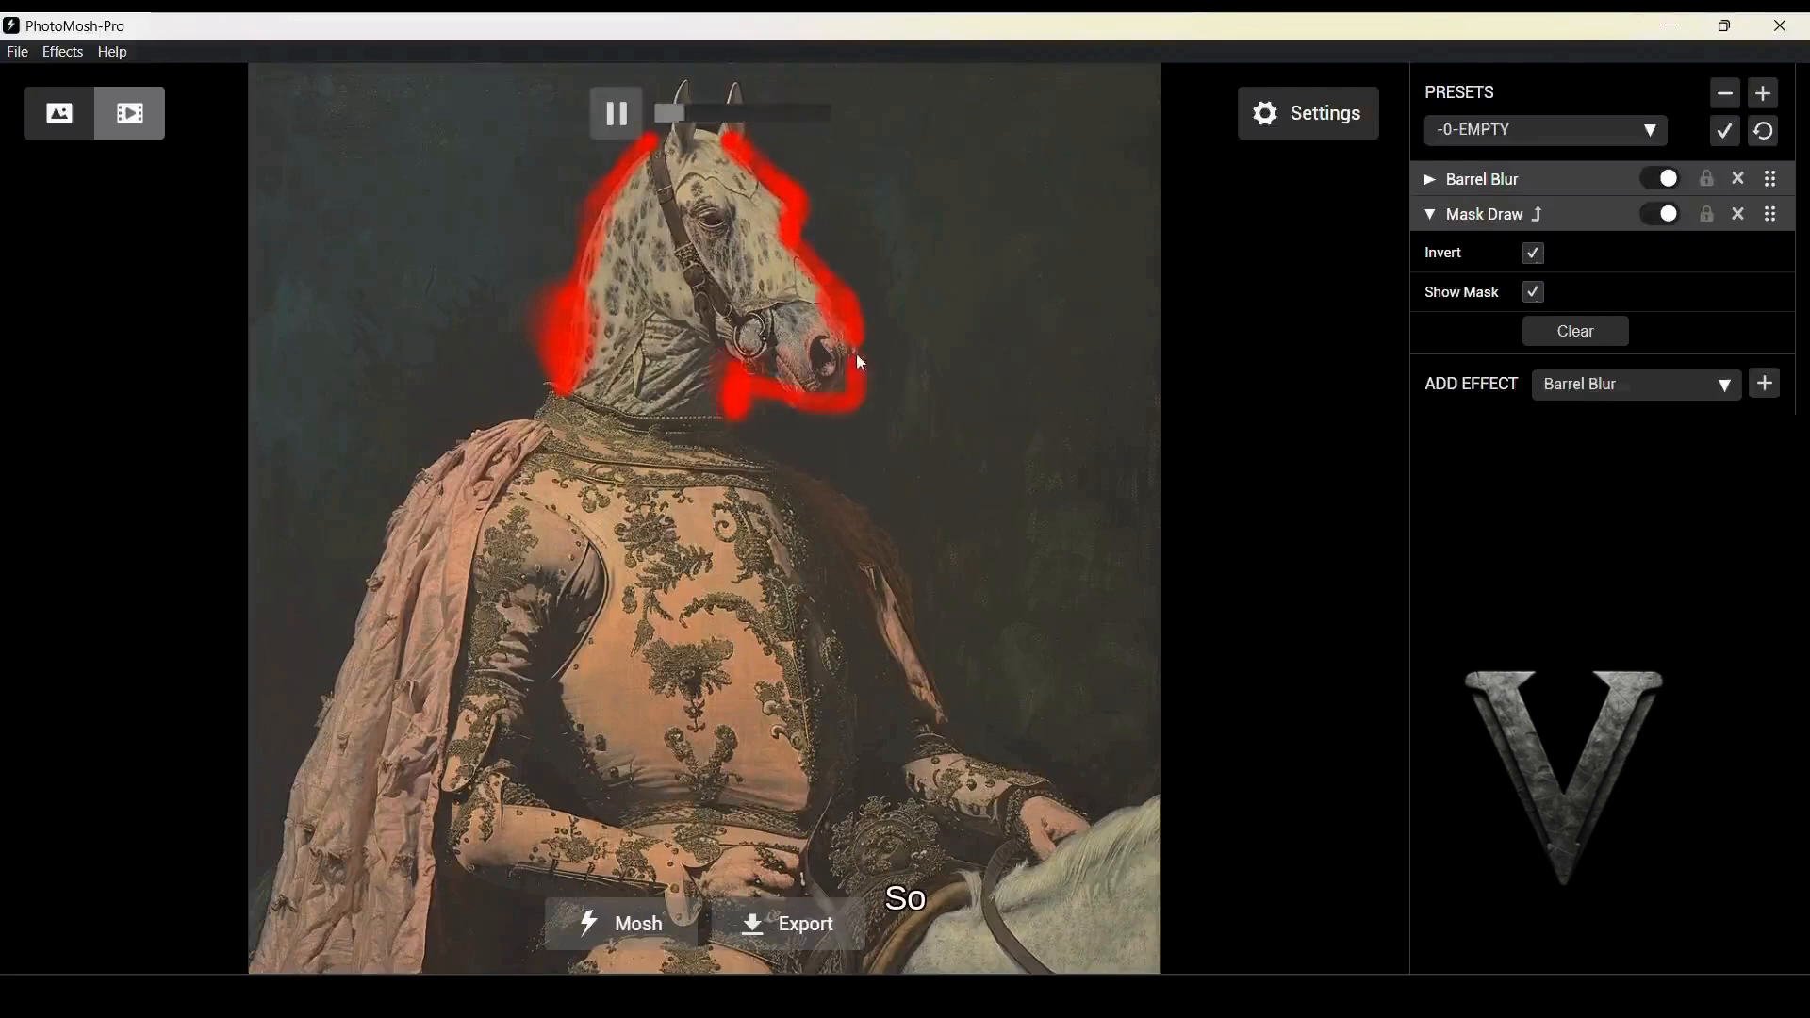
Disable Invert and Show Mask in Mask Draw, and paint the blur over the figure's neck and torso
click(1535, 255)
click(1536, 293)
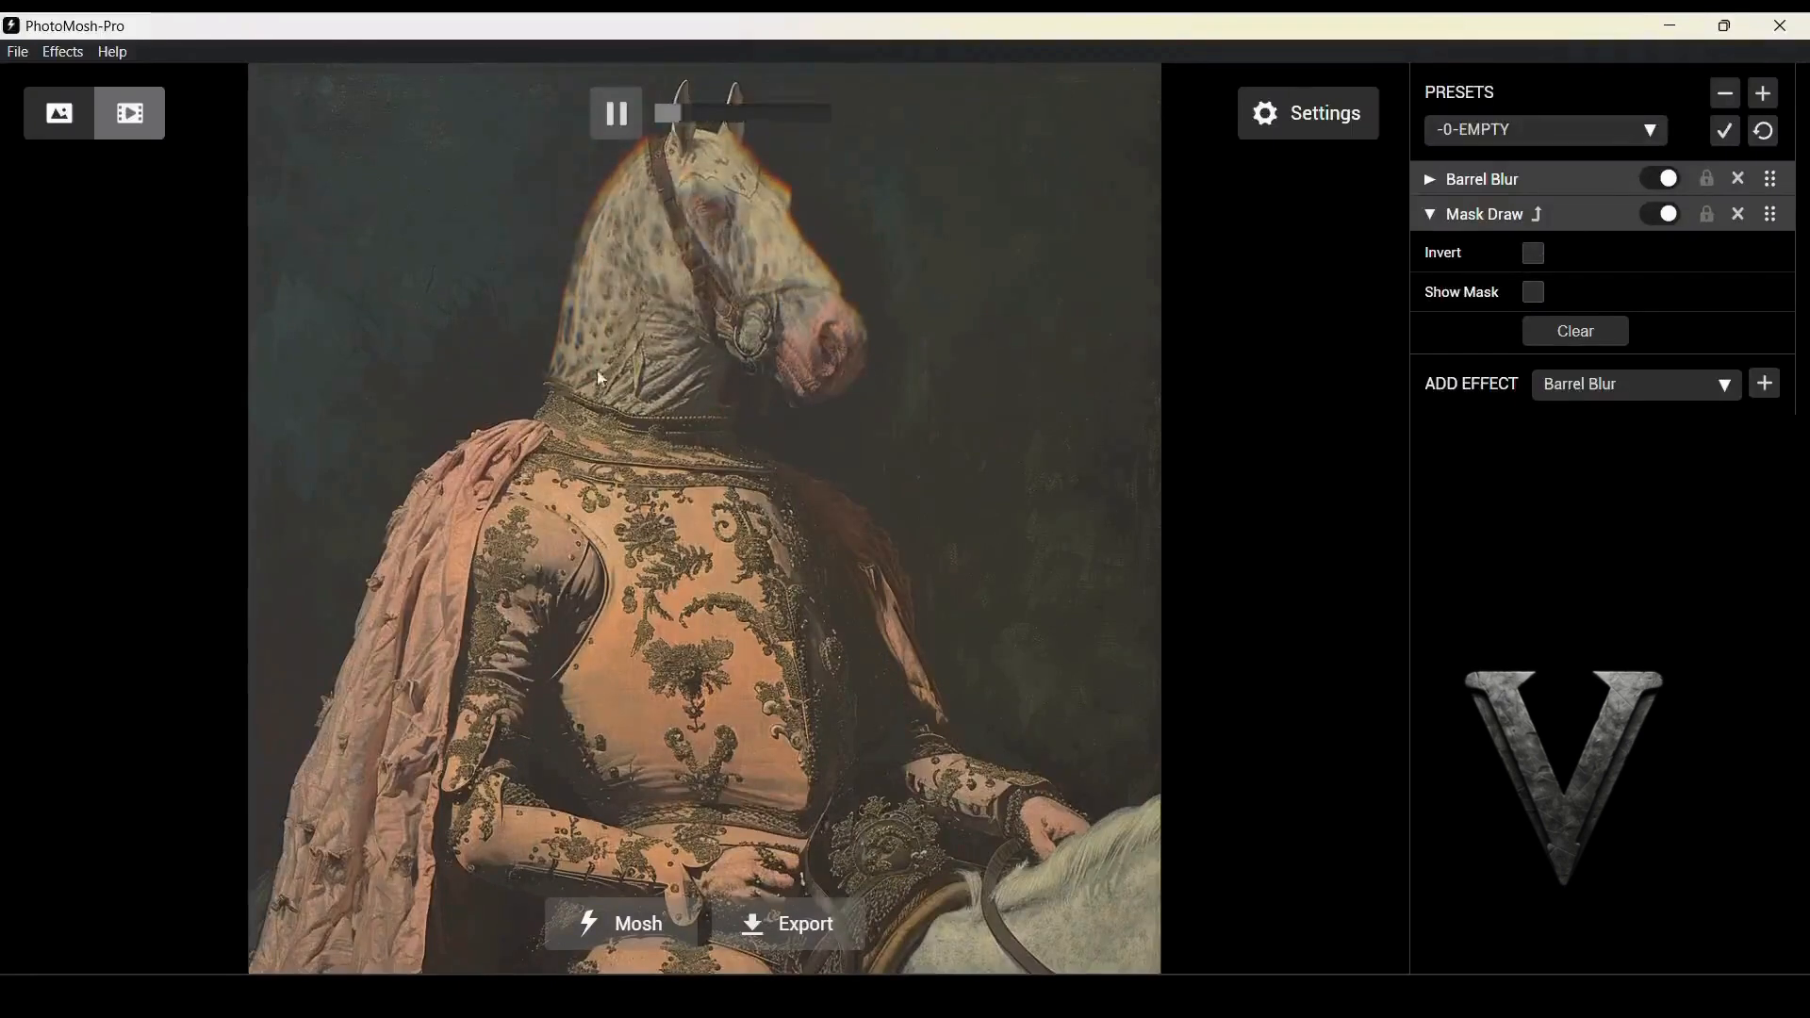
mouse_move(597, 372)
mouse_down()
mouse_move(632, 528)
mouse_move(502, 438)
mouse_move(587, 408)
mouse_move(615, 512)
mouse_move(478, 467)
mouse_move(442, 606)
mouse_move(601, 685)
mouse_move(877, 742)
mouse_move(913, 778)
mouse_move(625, 690)
mouse_up()
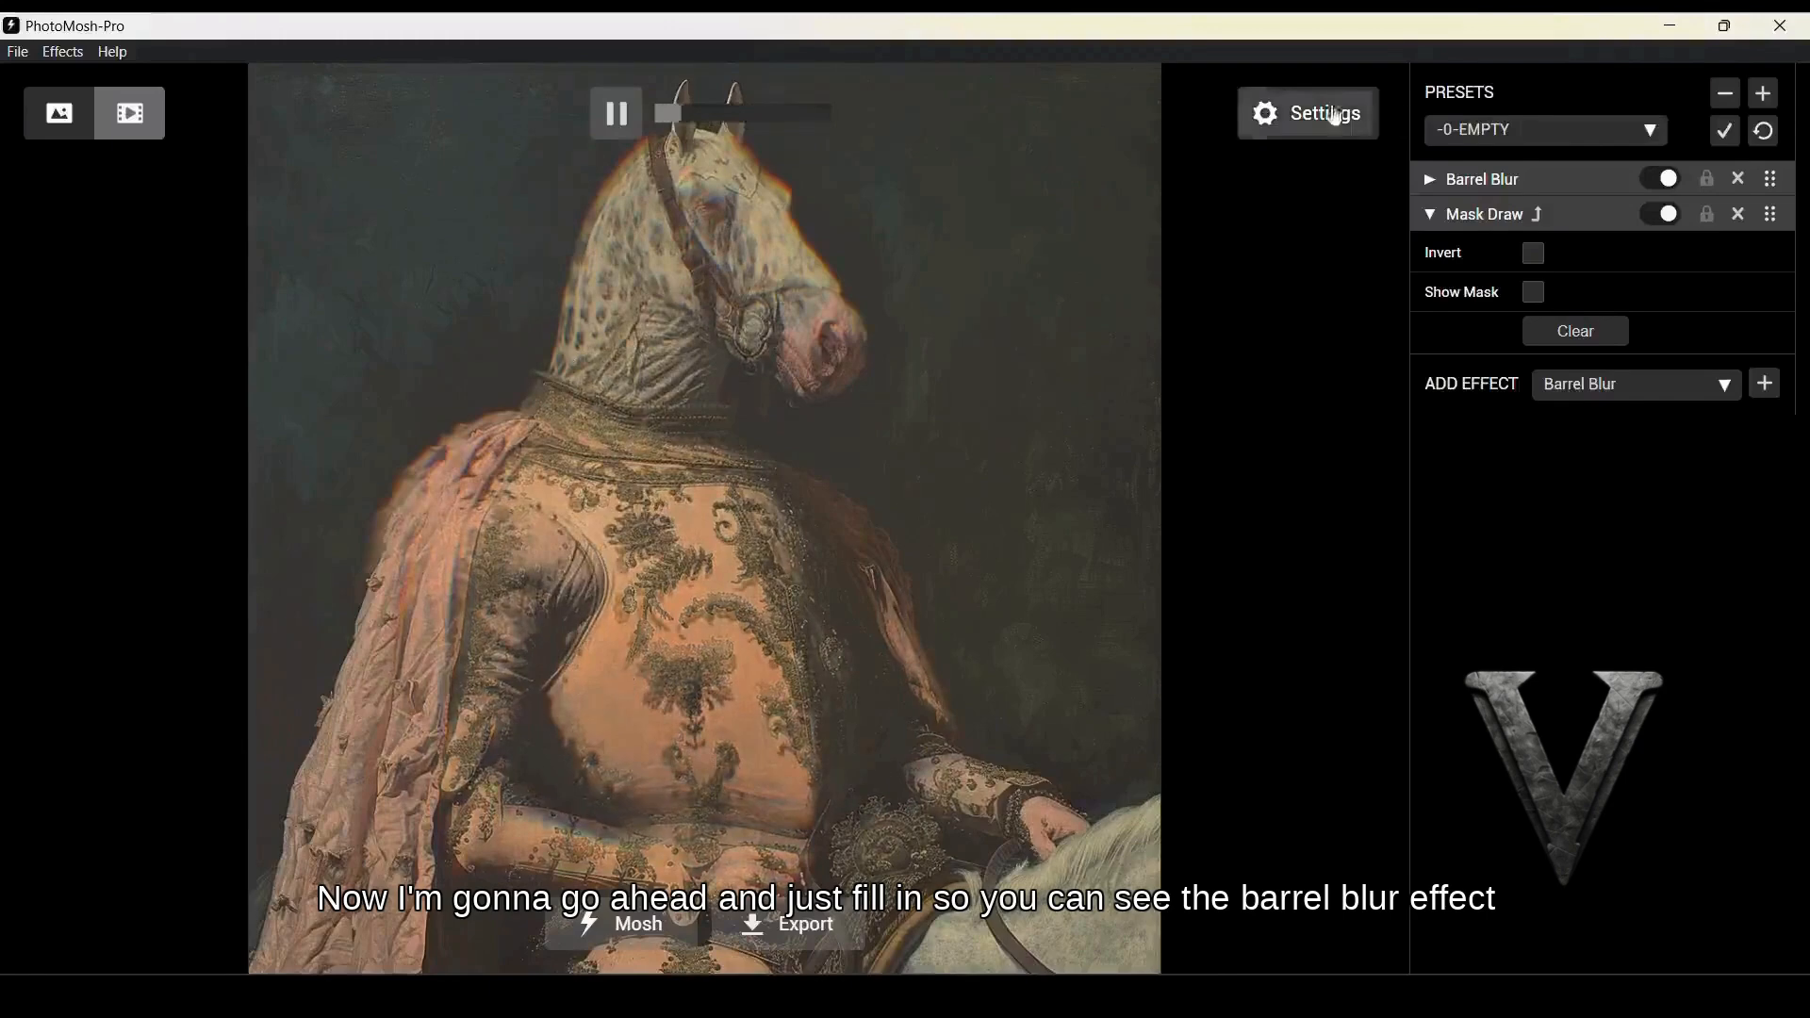
Animate Barrel Blur's Amount, with Min set to 0.18 and Max to 0.51
click(1541, 181)
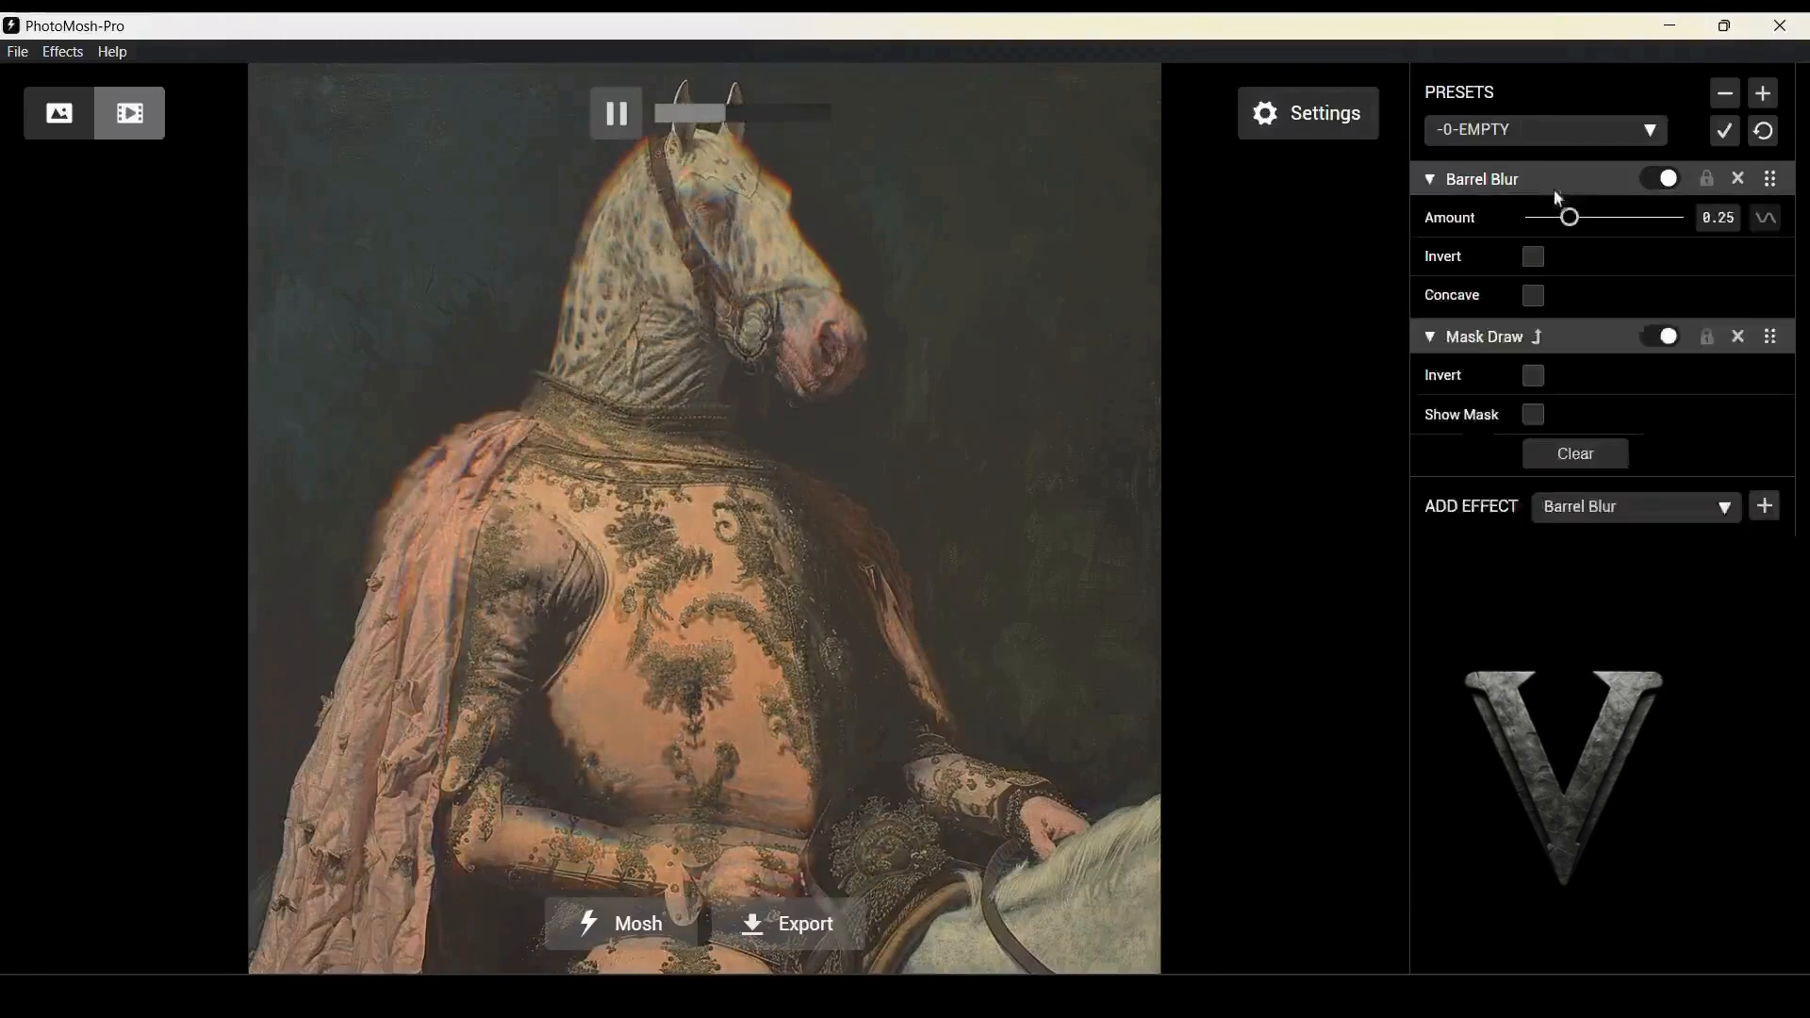
click(1766, 230)
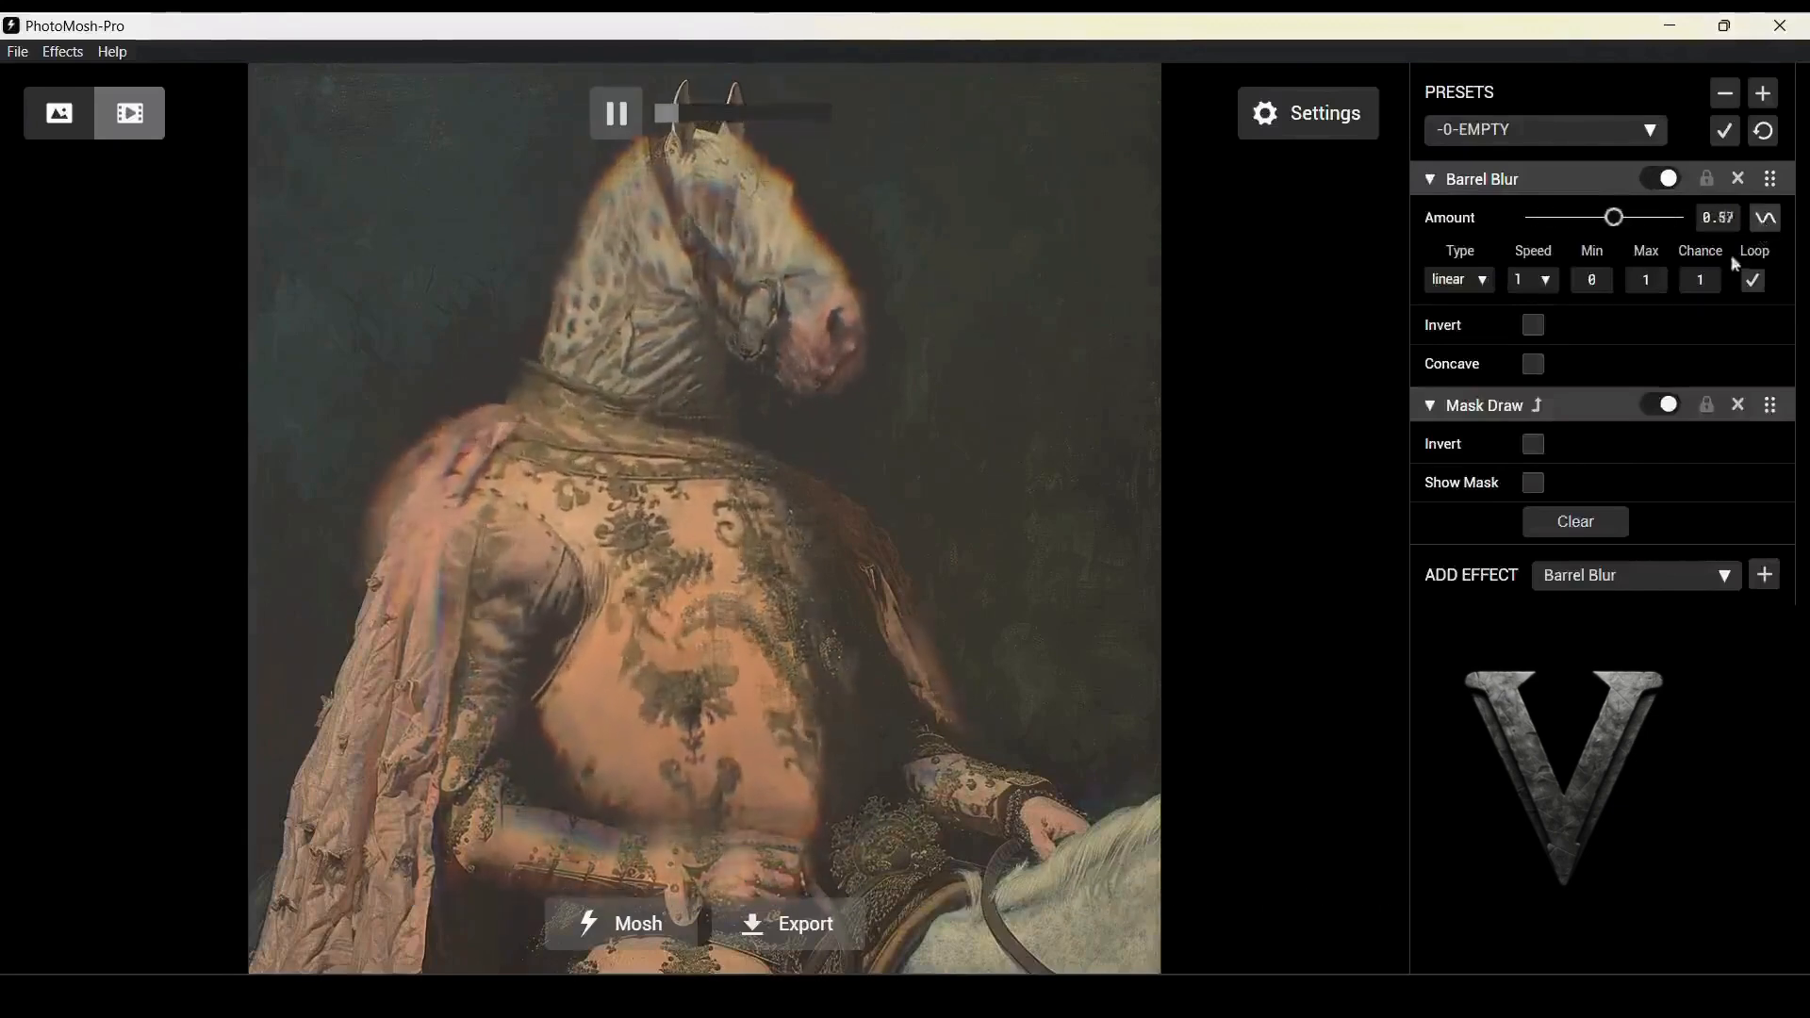
drag(1656, 282, 1655, 339)
drag(1574, 281, 1574, 257)
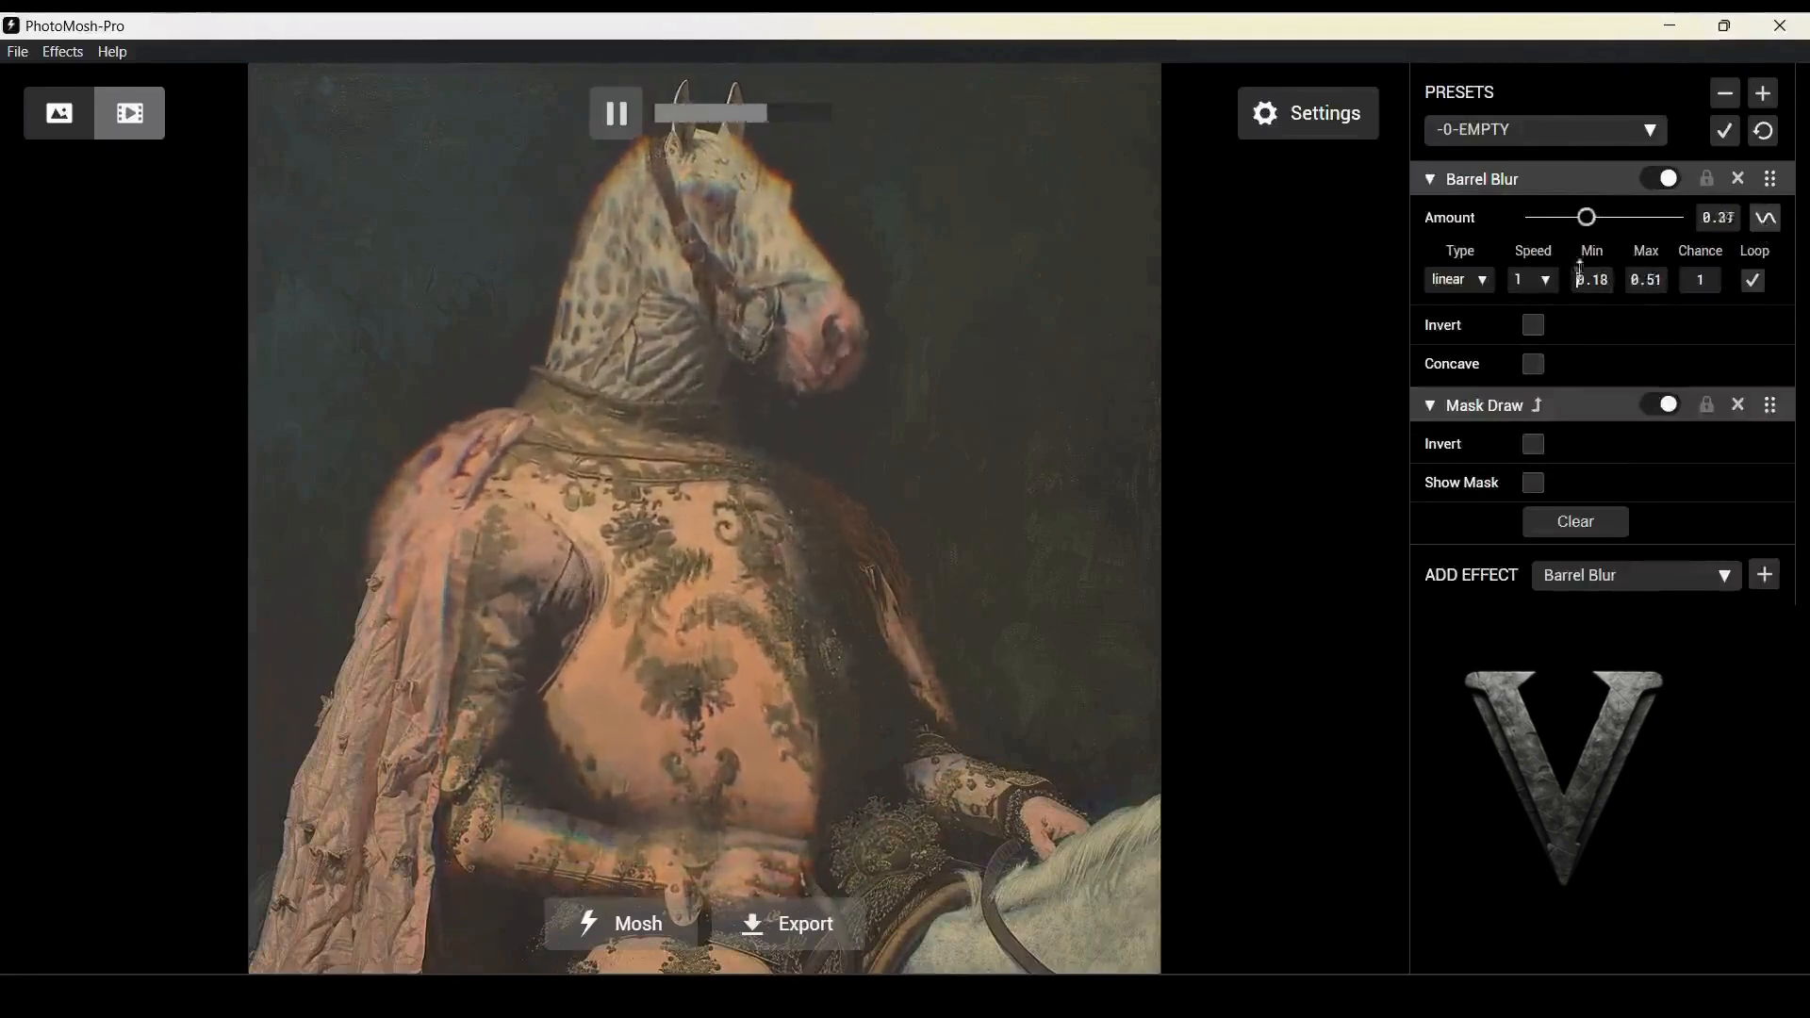
Set the Barrel Blur Amount animation to type sine with a speed of .25
click(1483, 281)
click(1468, 320)
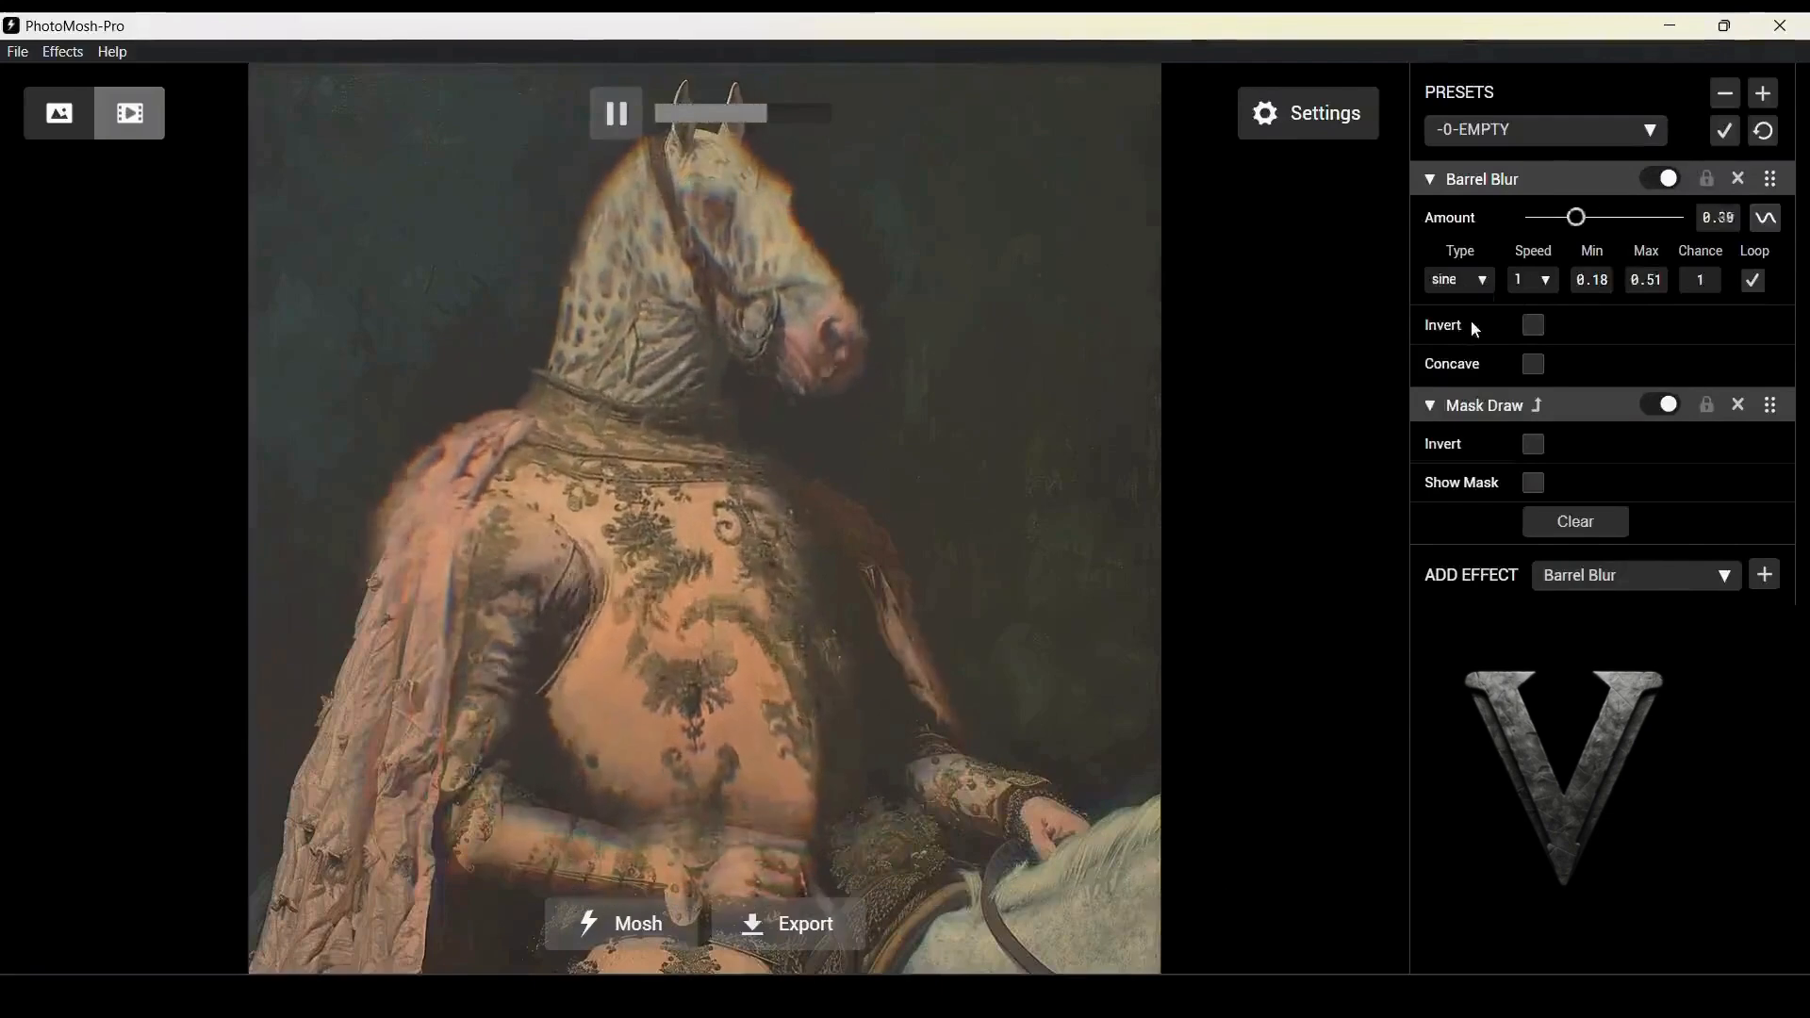
click(1531, 281)
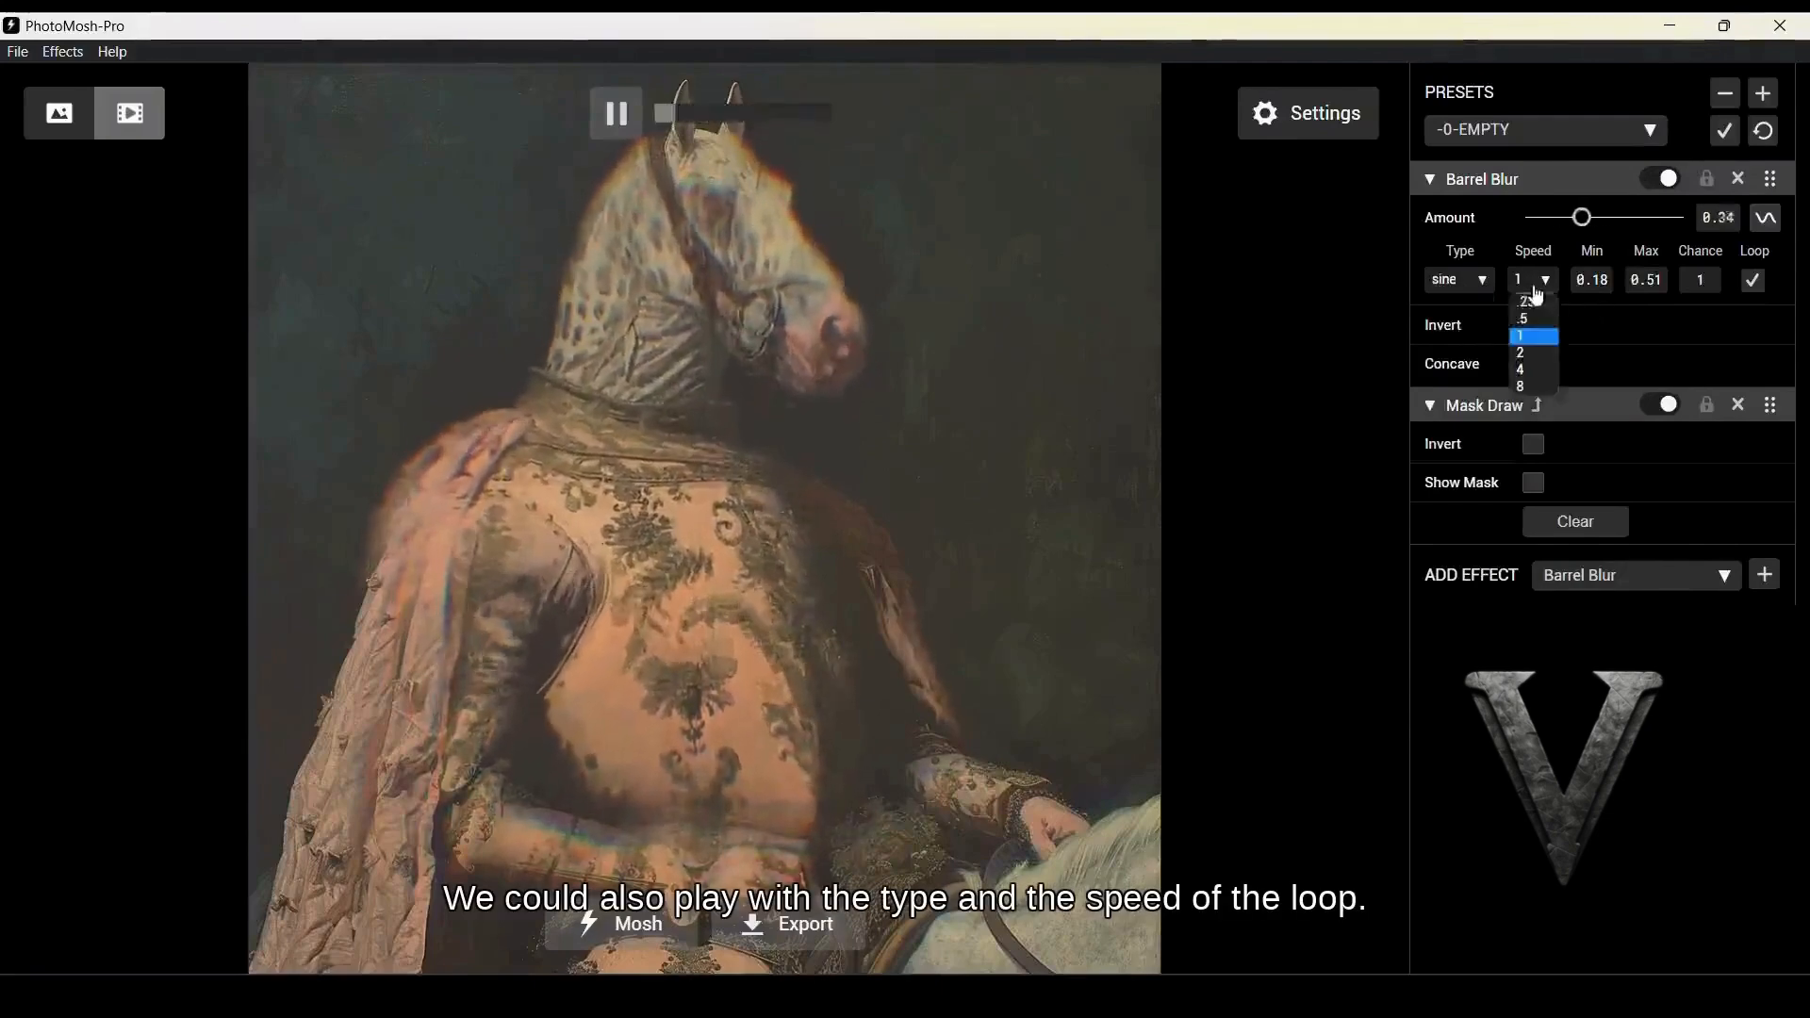
click(1538, 302)
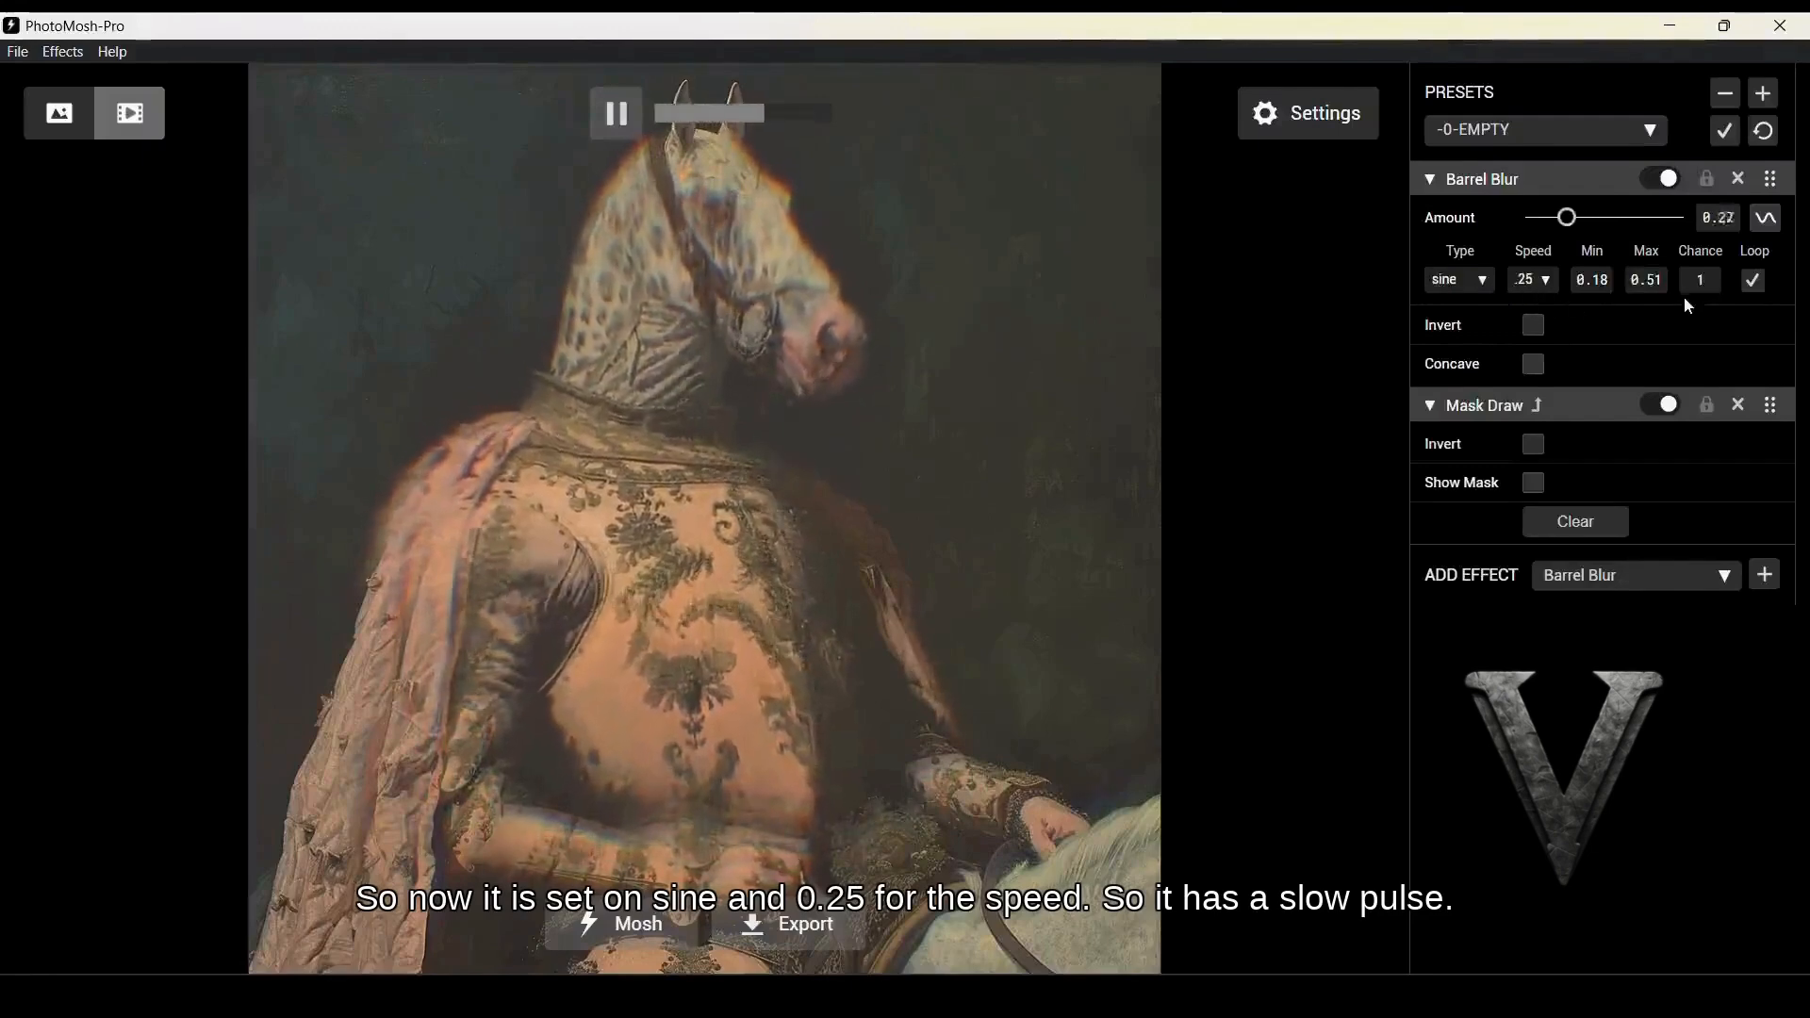
Collapse the Barrel Blur settings and clear everything painted in Mask Draw
click(1429, 179)
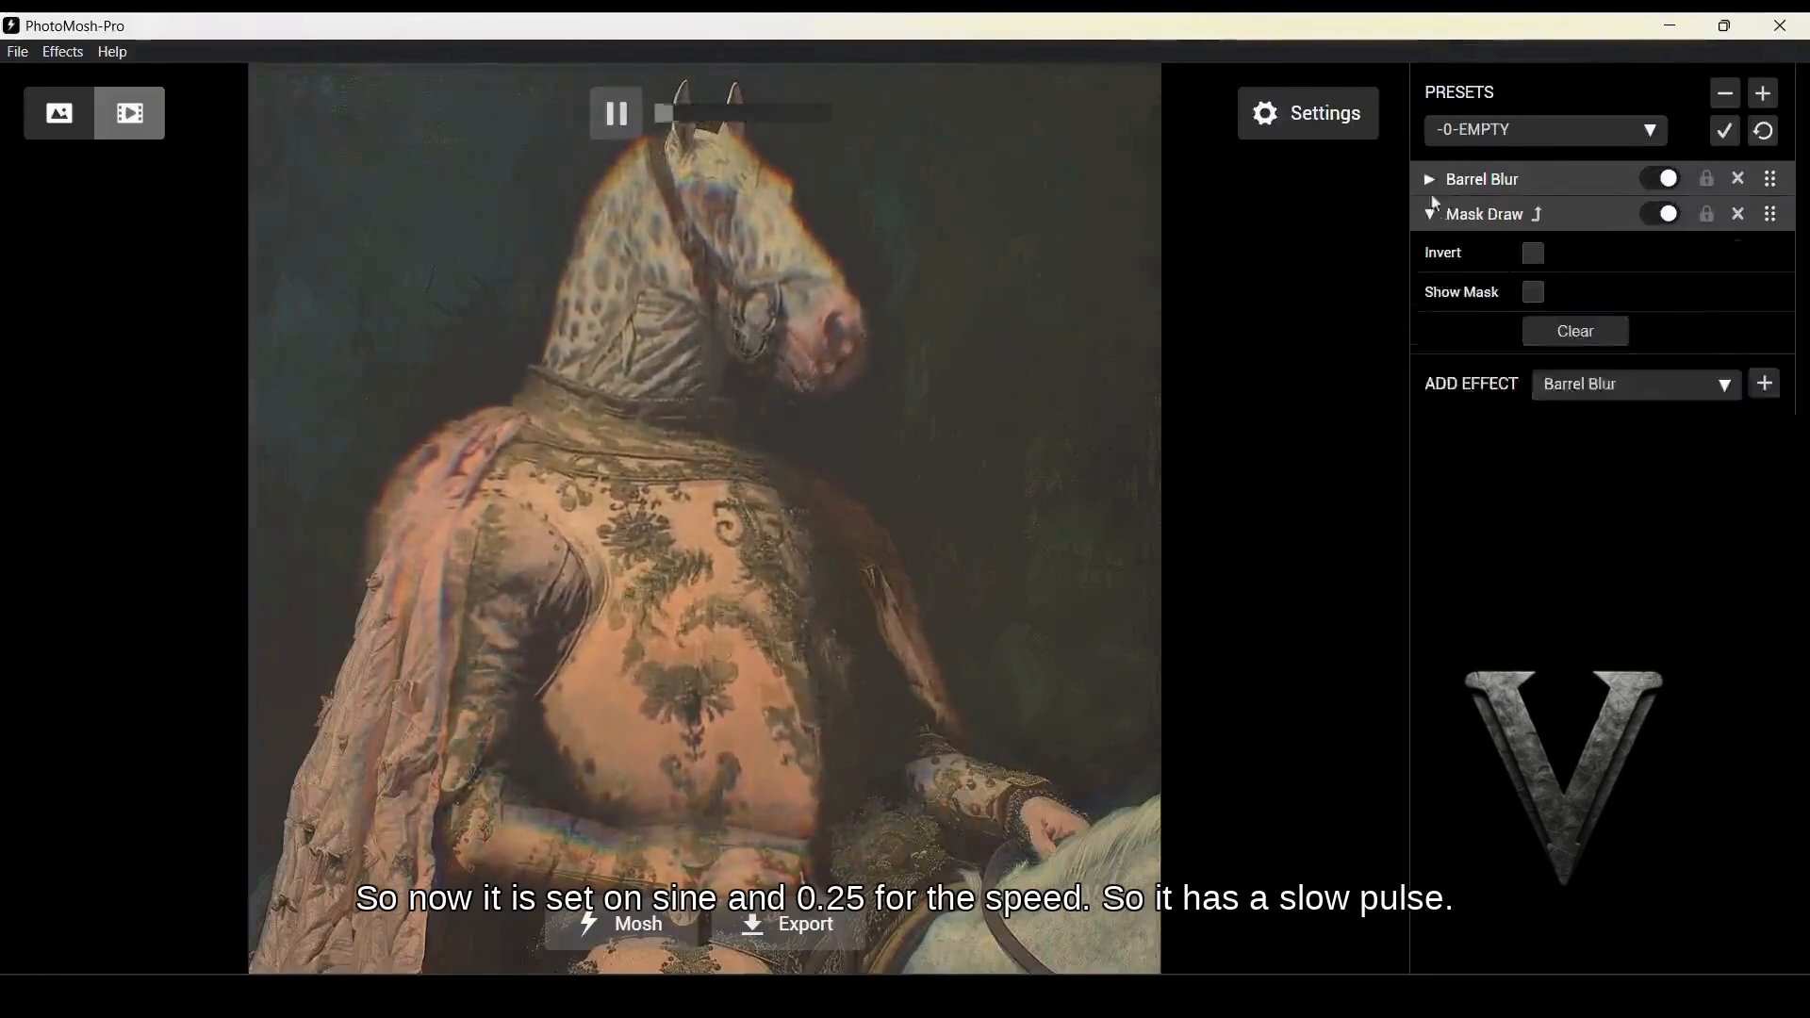
click(1430, 217)
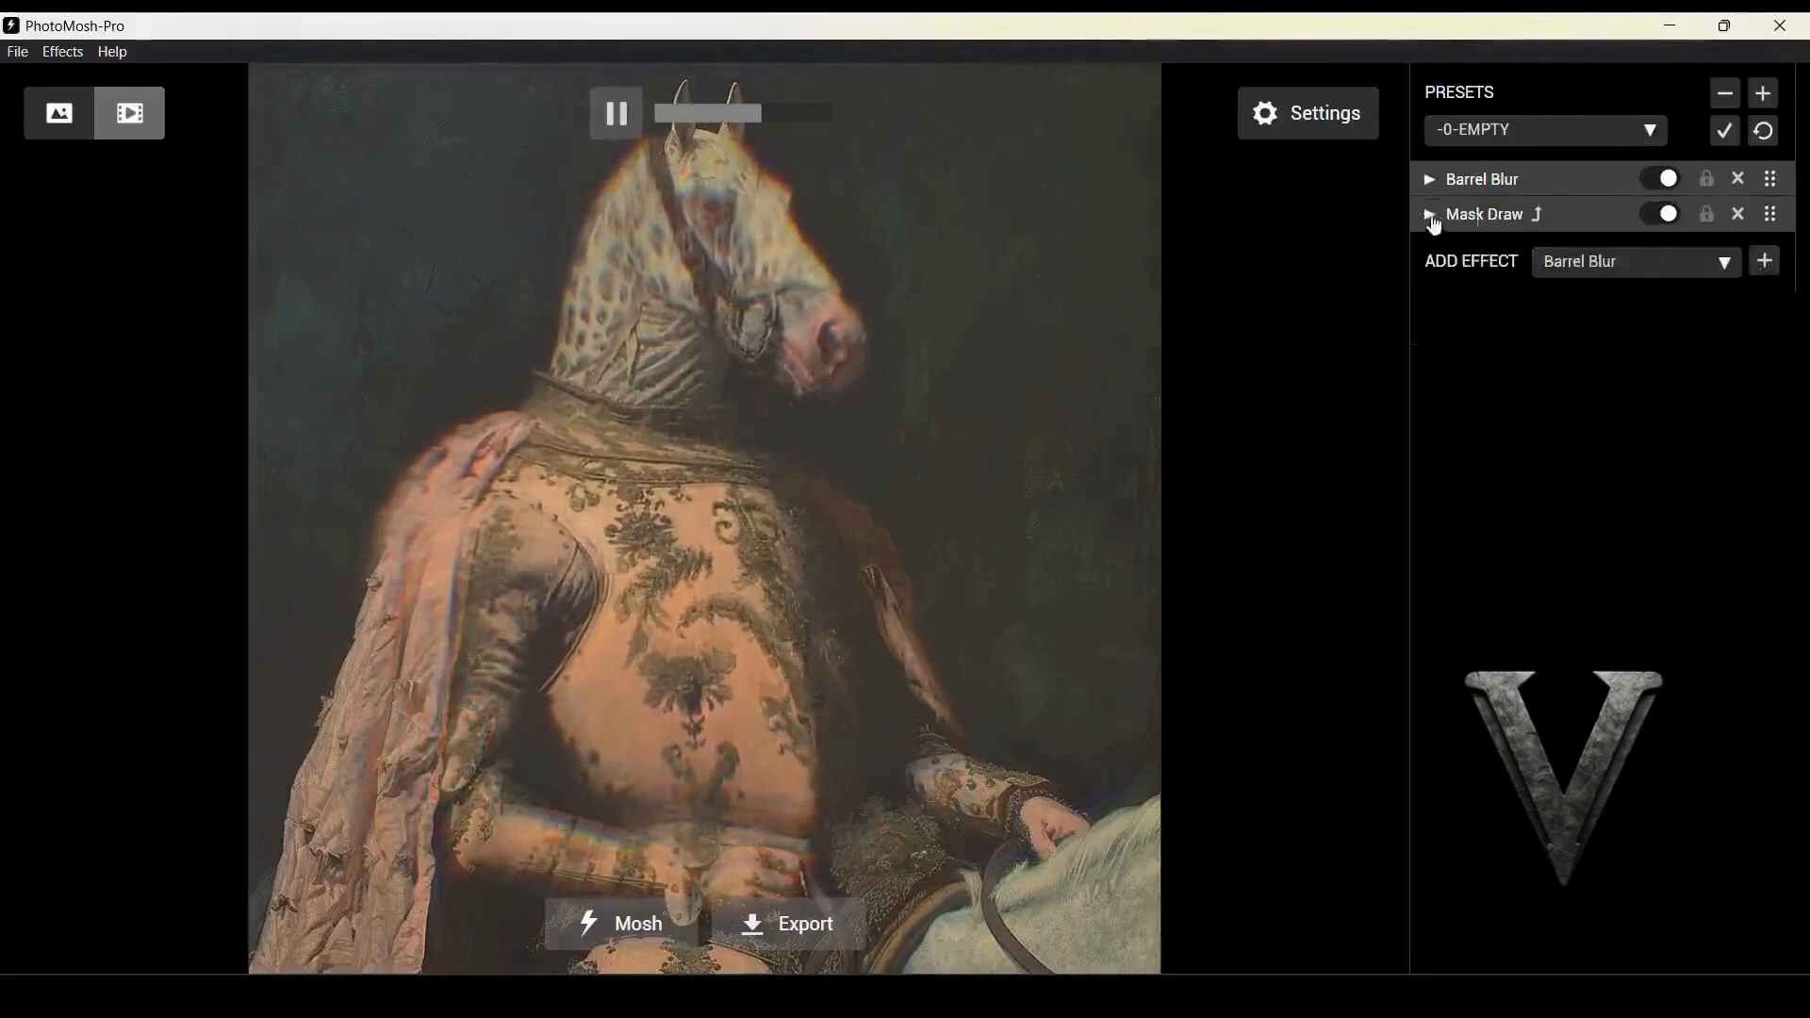
click(1430, 219)
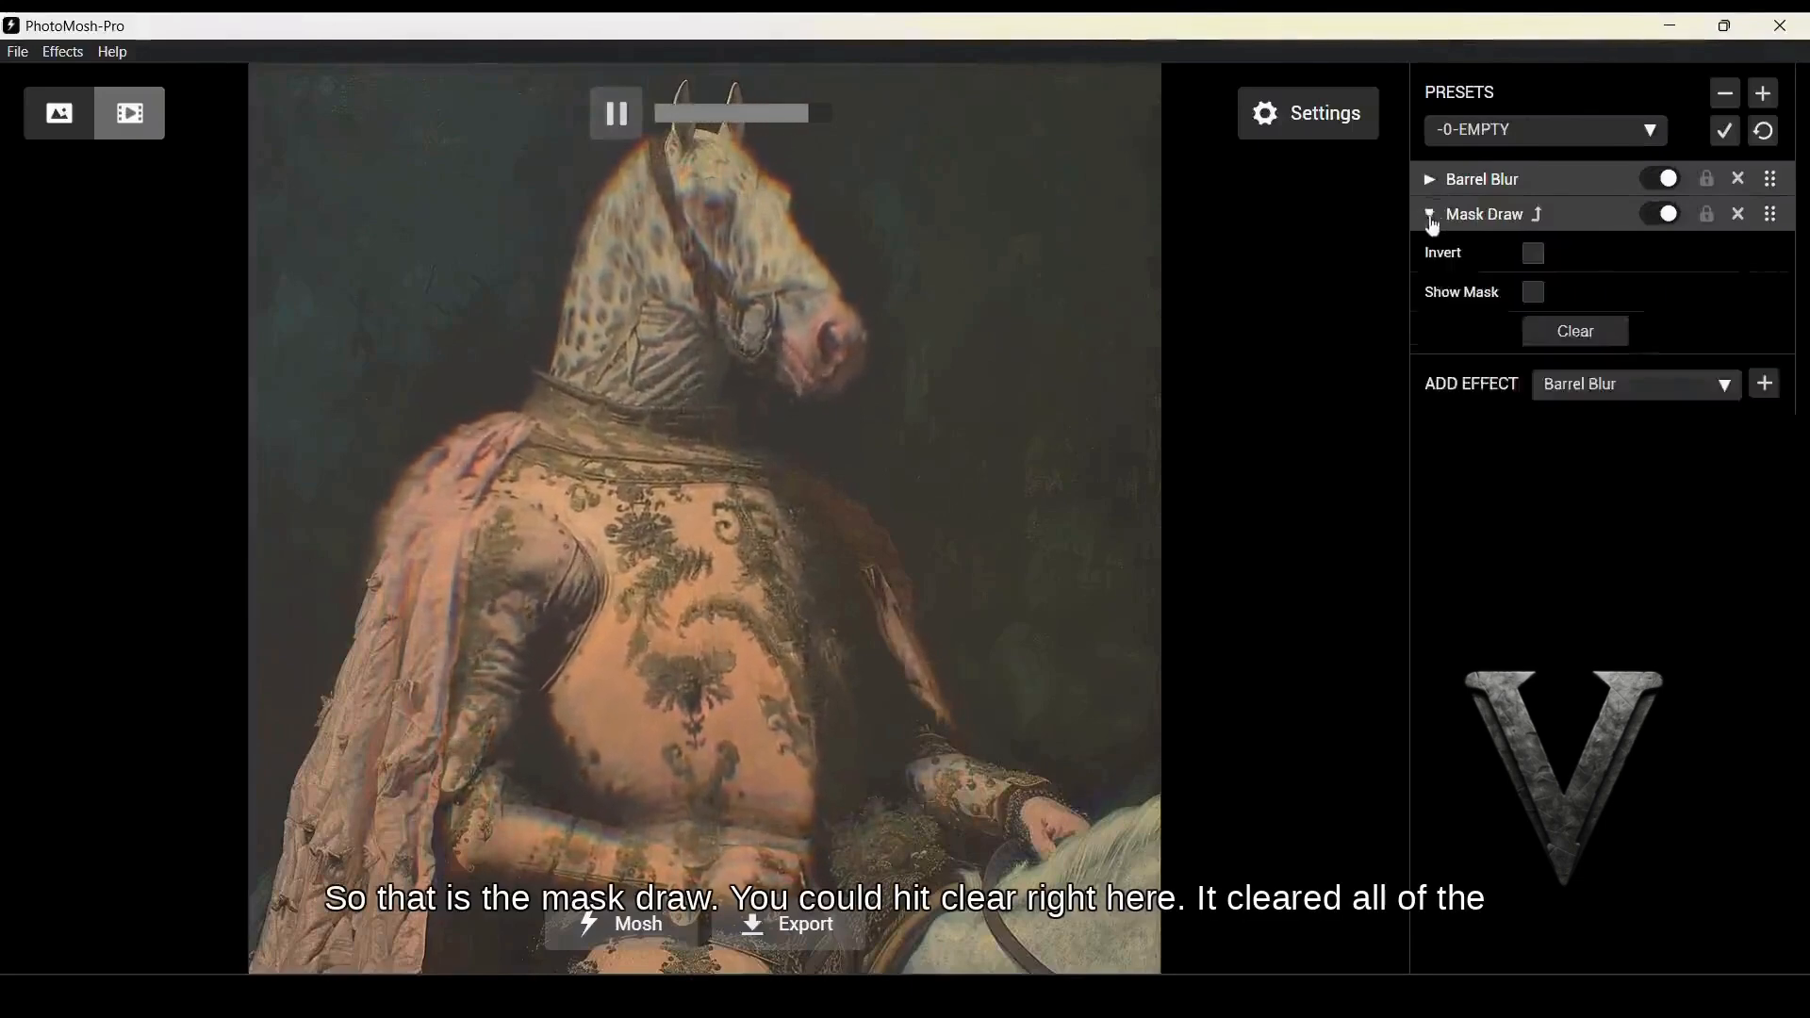
click(1568, 338)
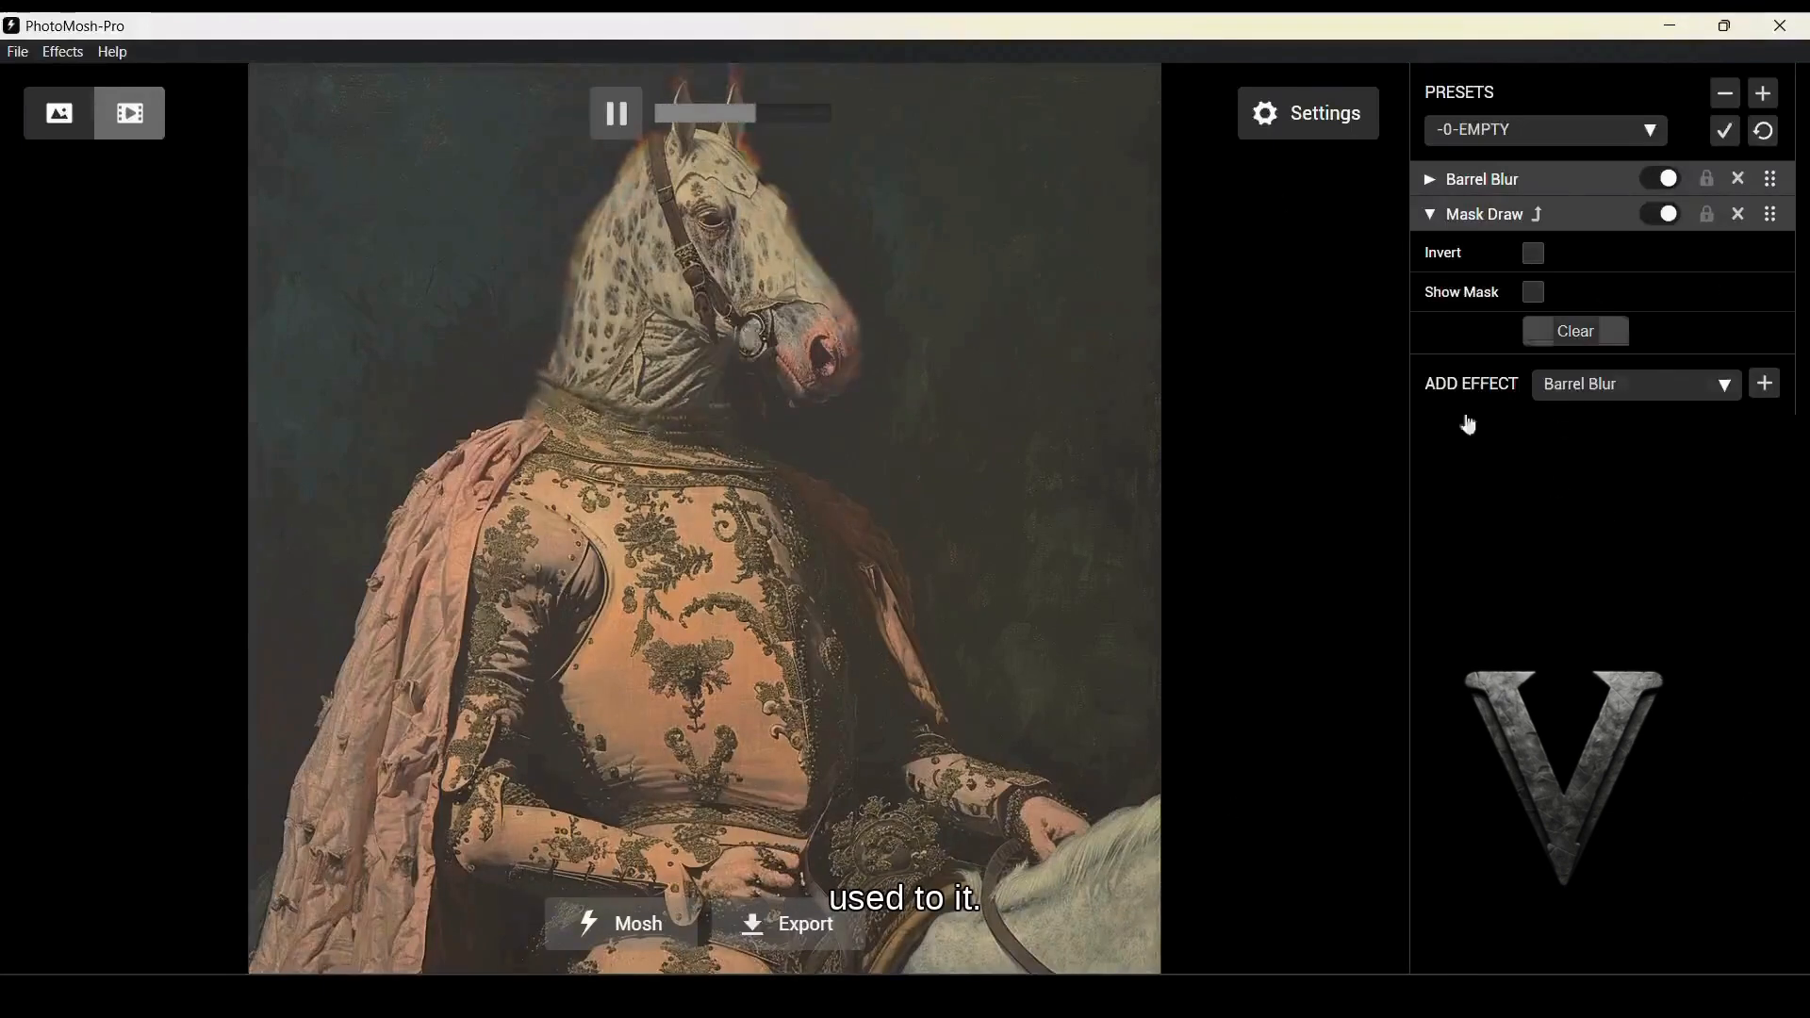
Export the masked Barrel Blur result and load the exported file as the new source
click(781, 942)
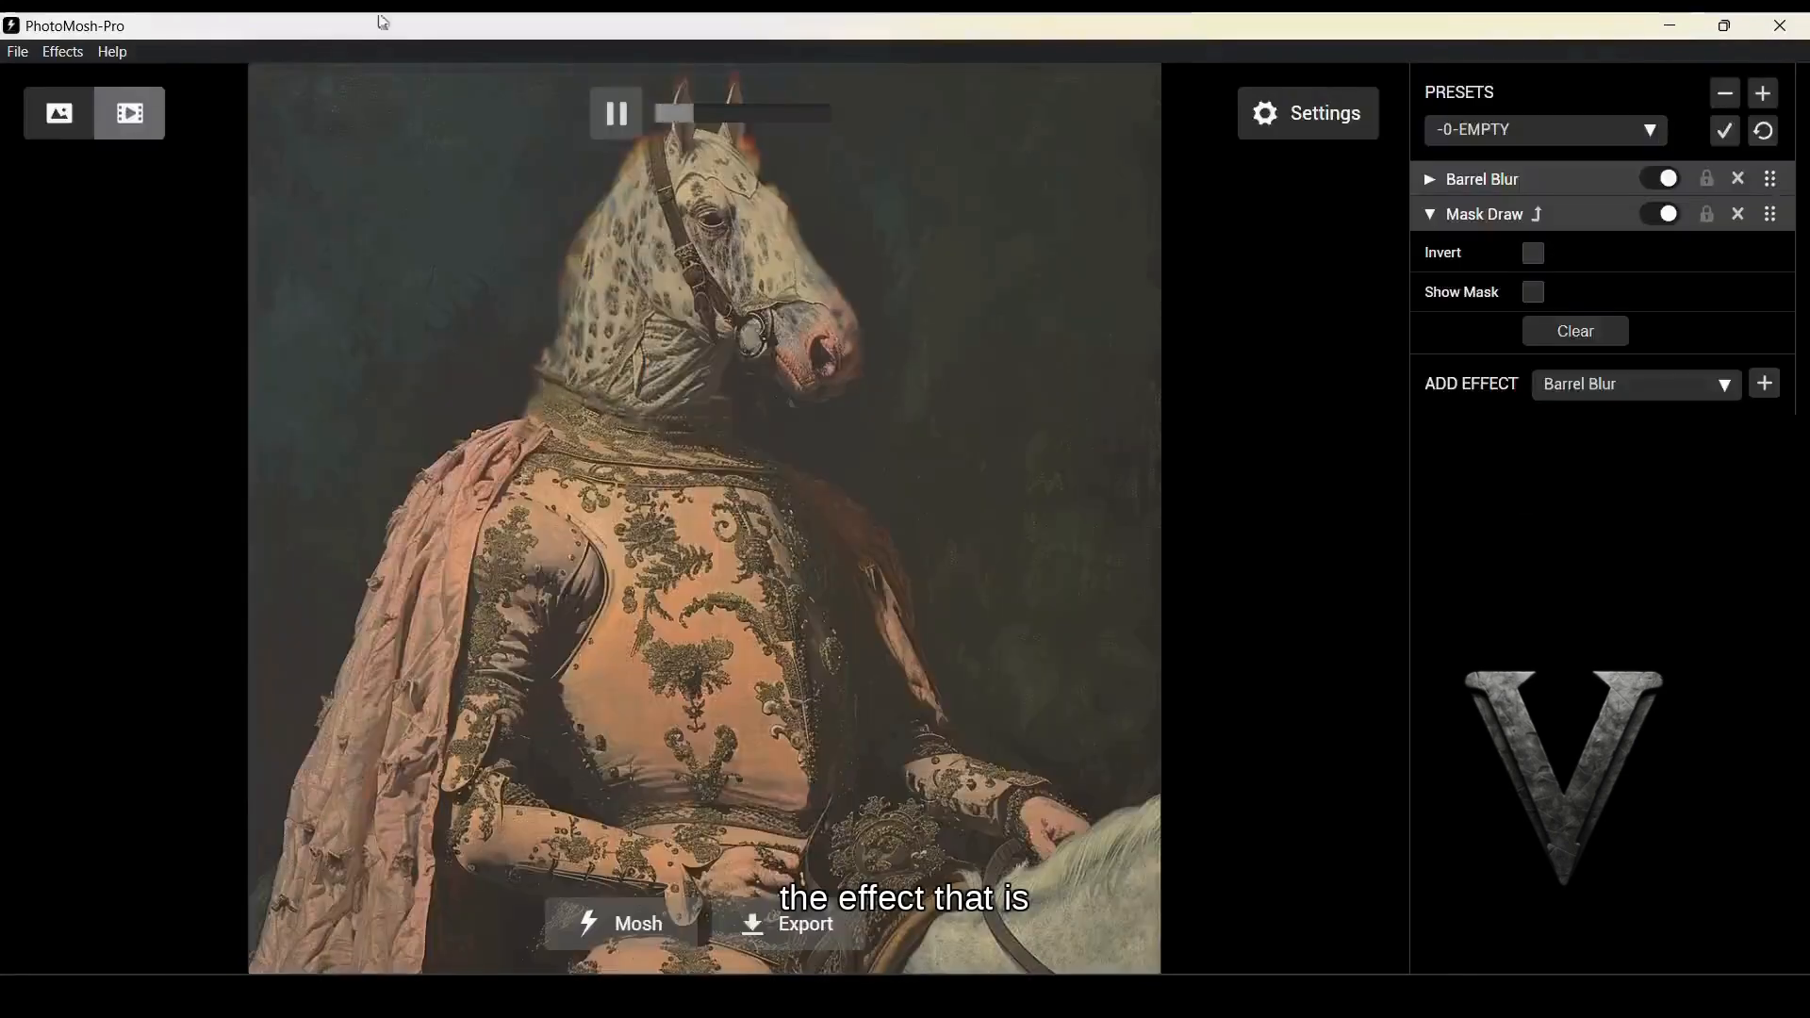
click(17, 51)
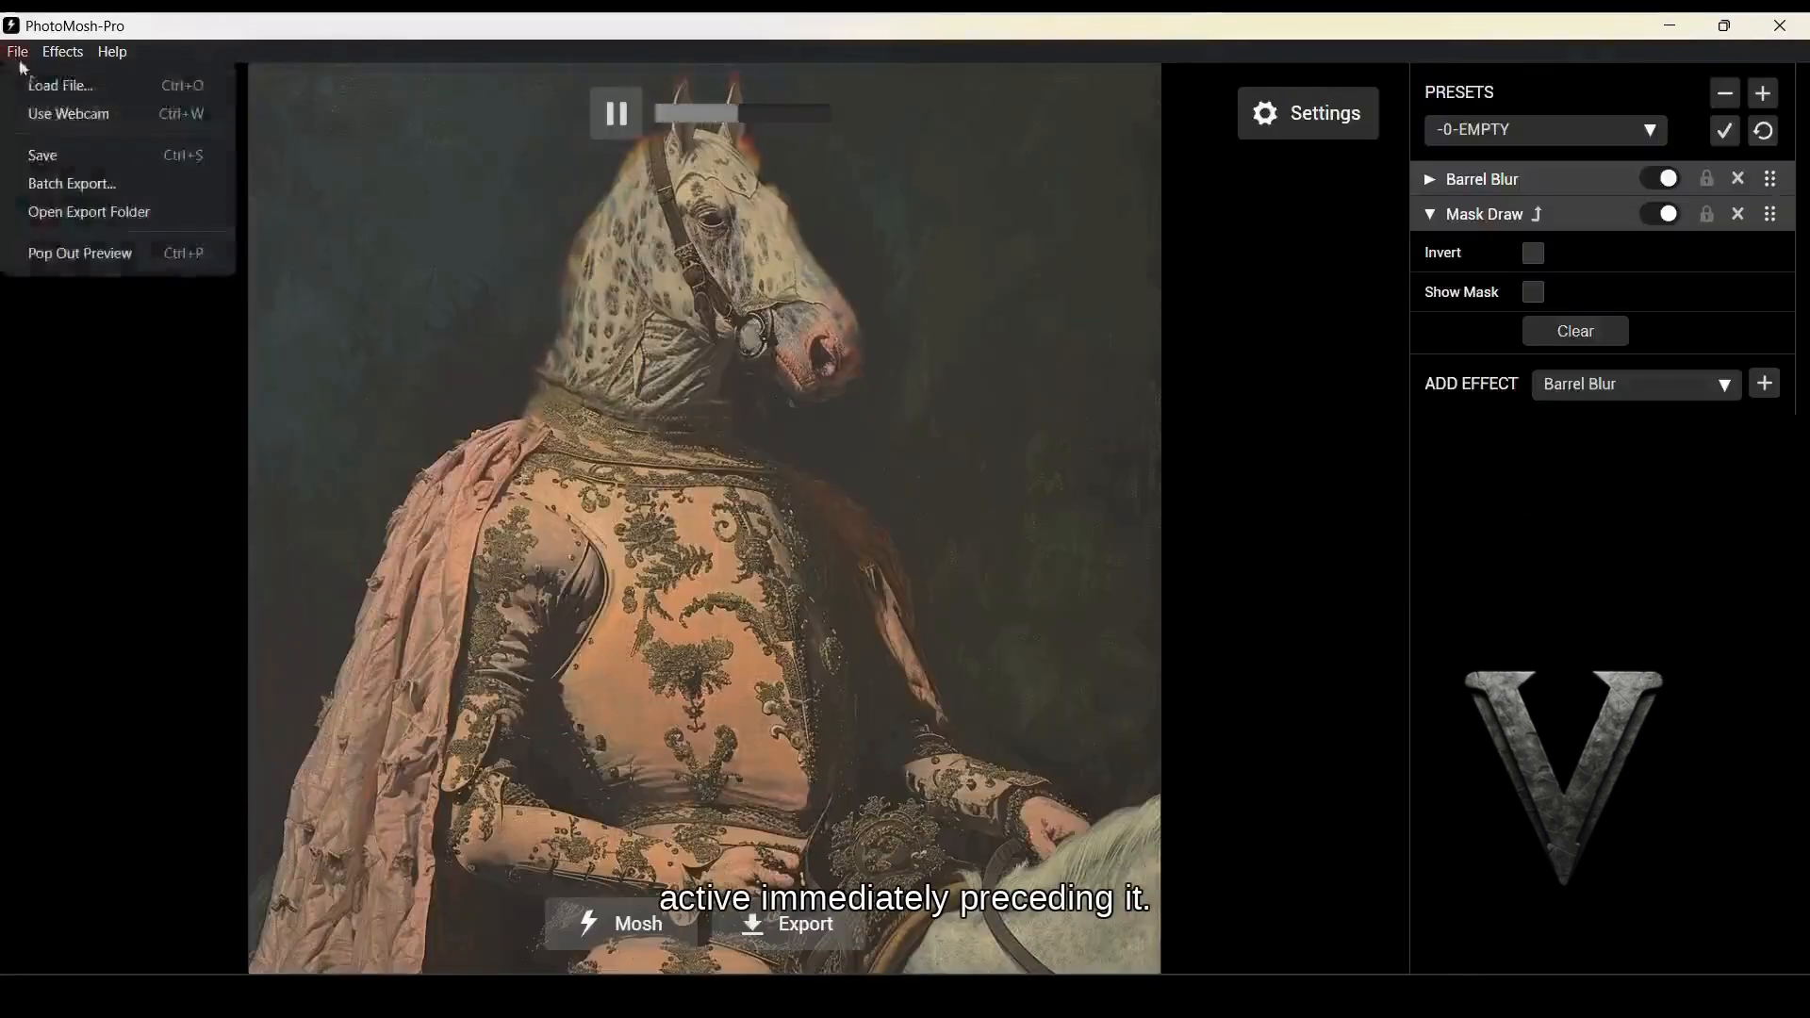
click(34, 77)
double_click(659, 328)
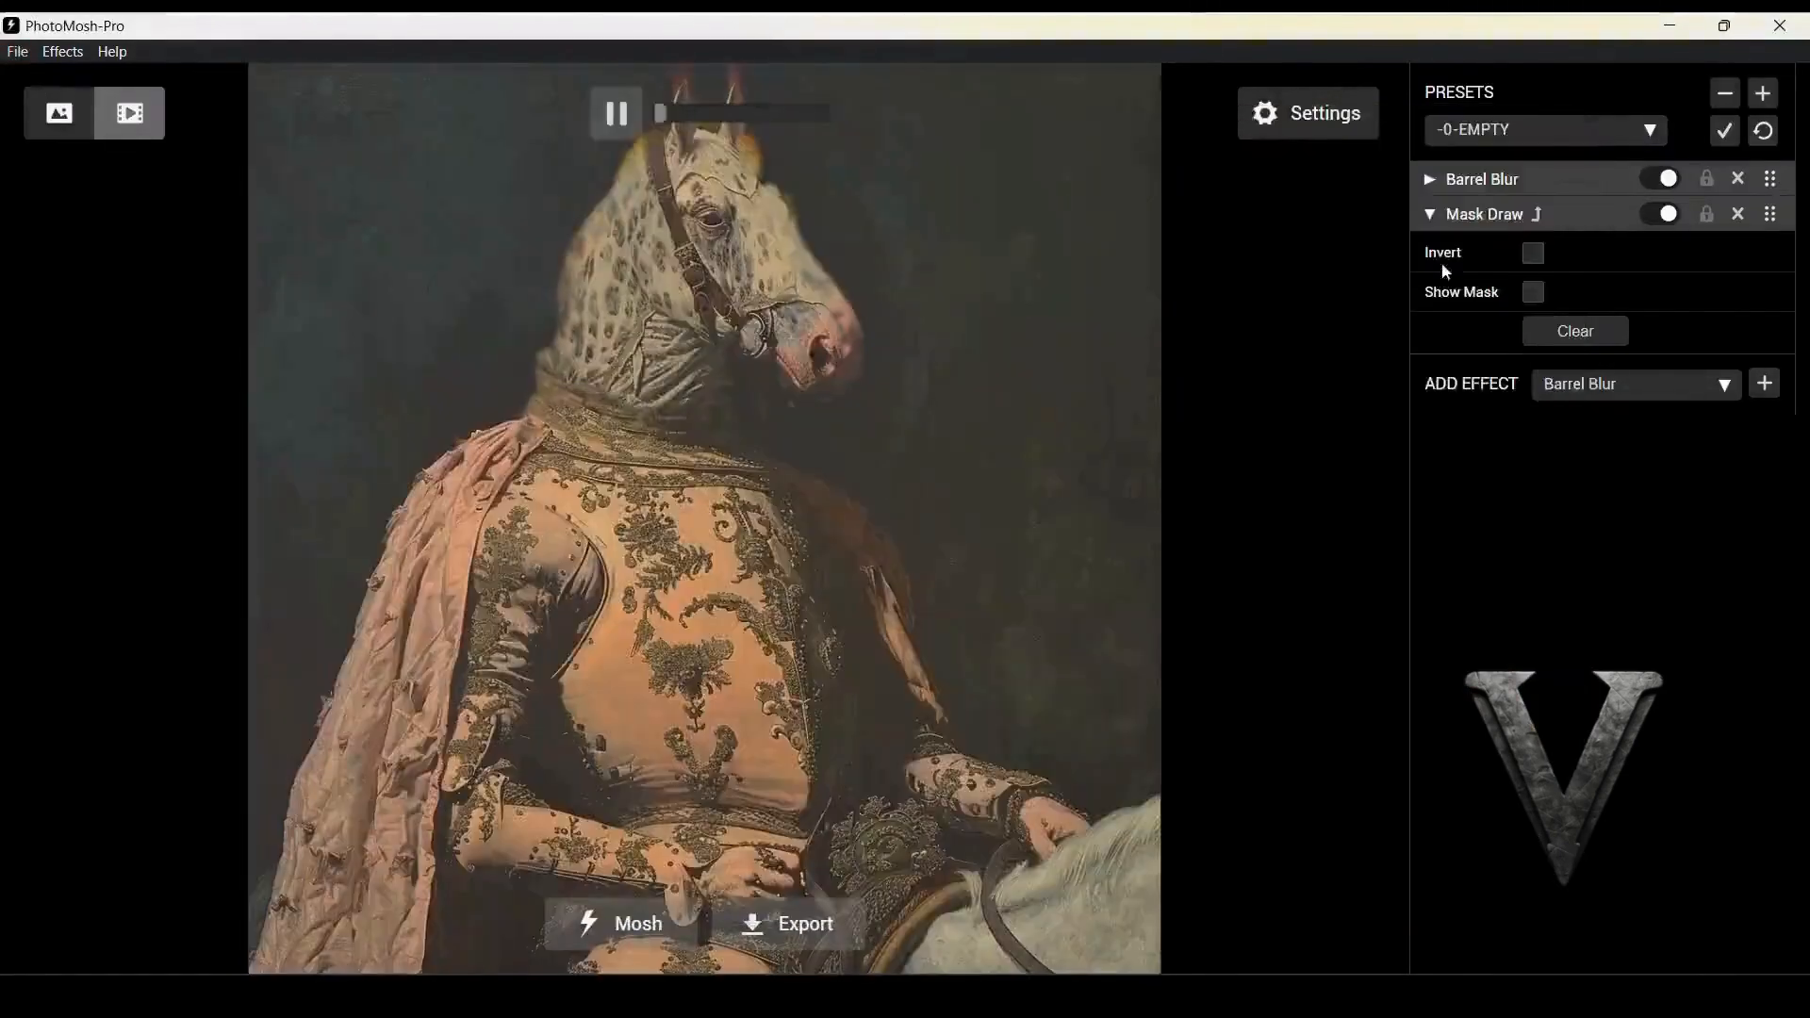
Empty the effect stack by switching the preset to default and back to -0-EMPTY
click(1627, 134)
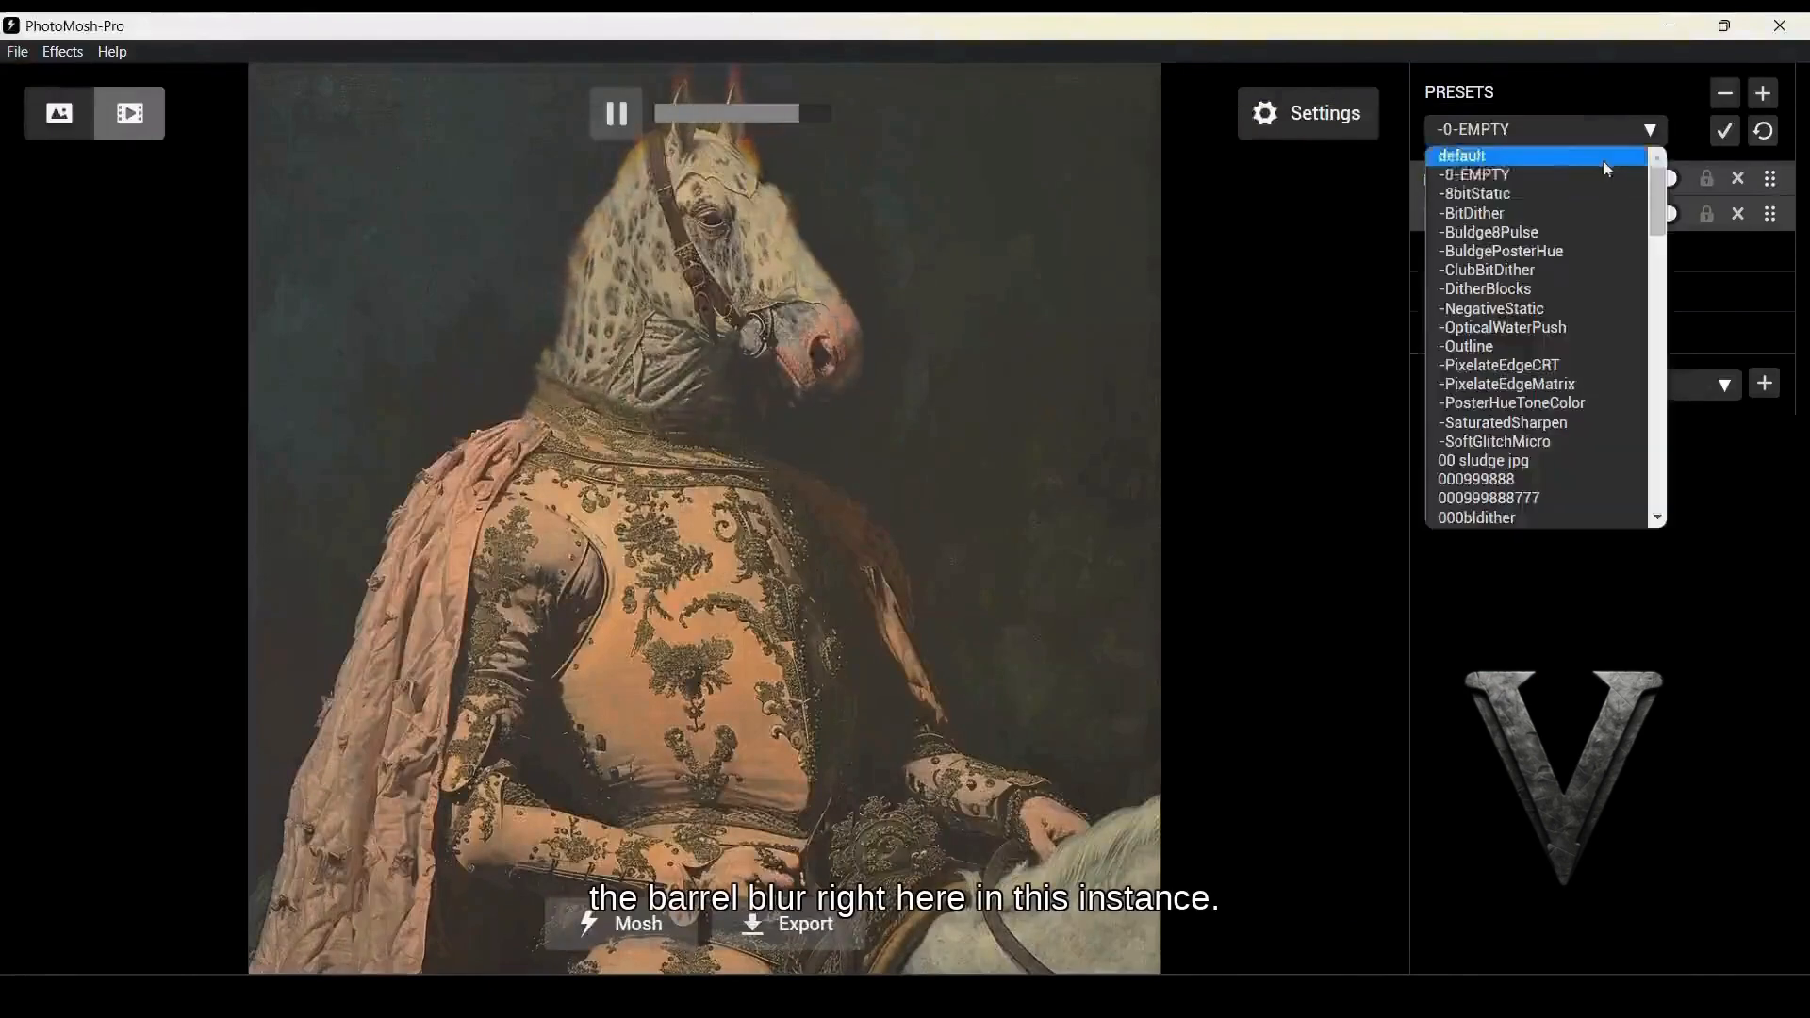
click(1602, 155)
click(1600, 137)
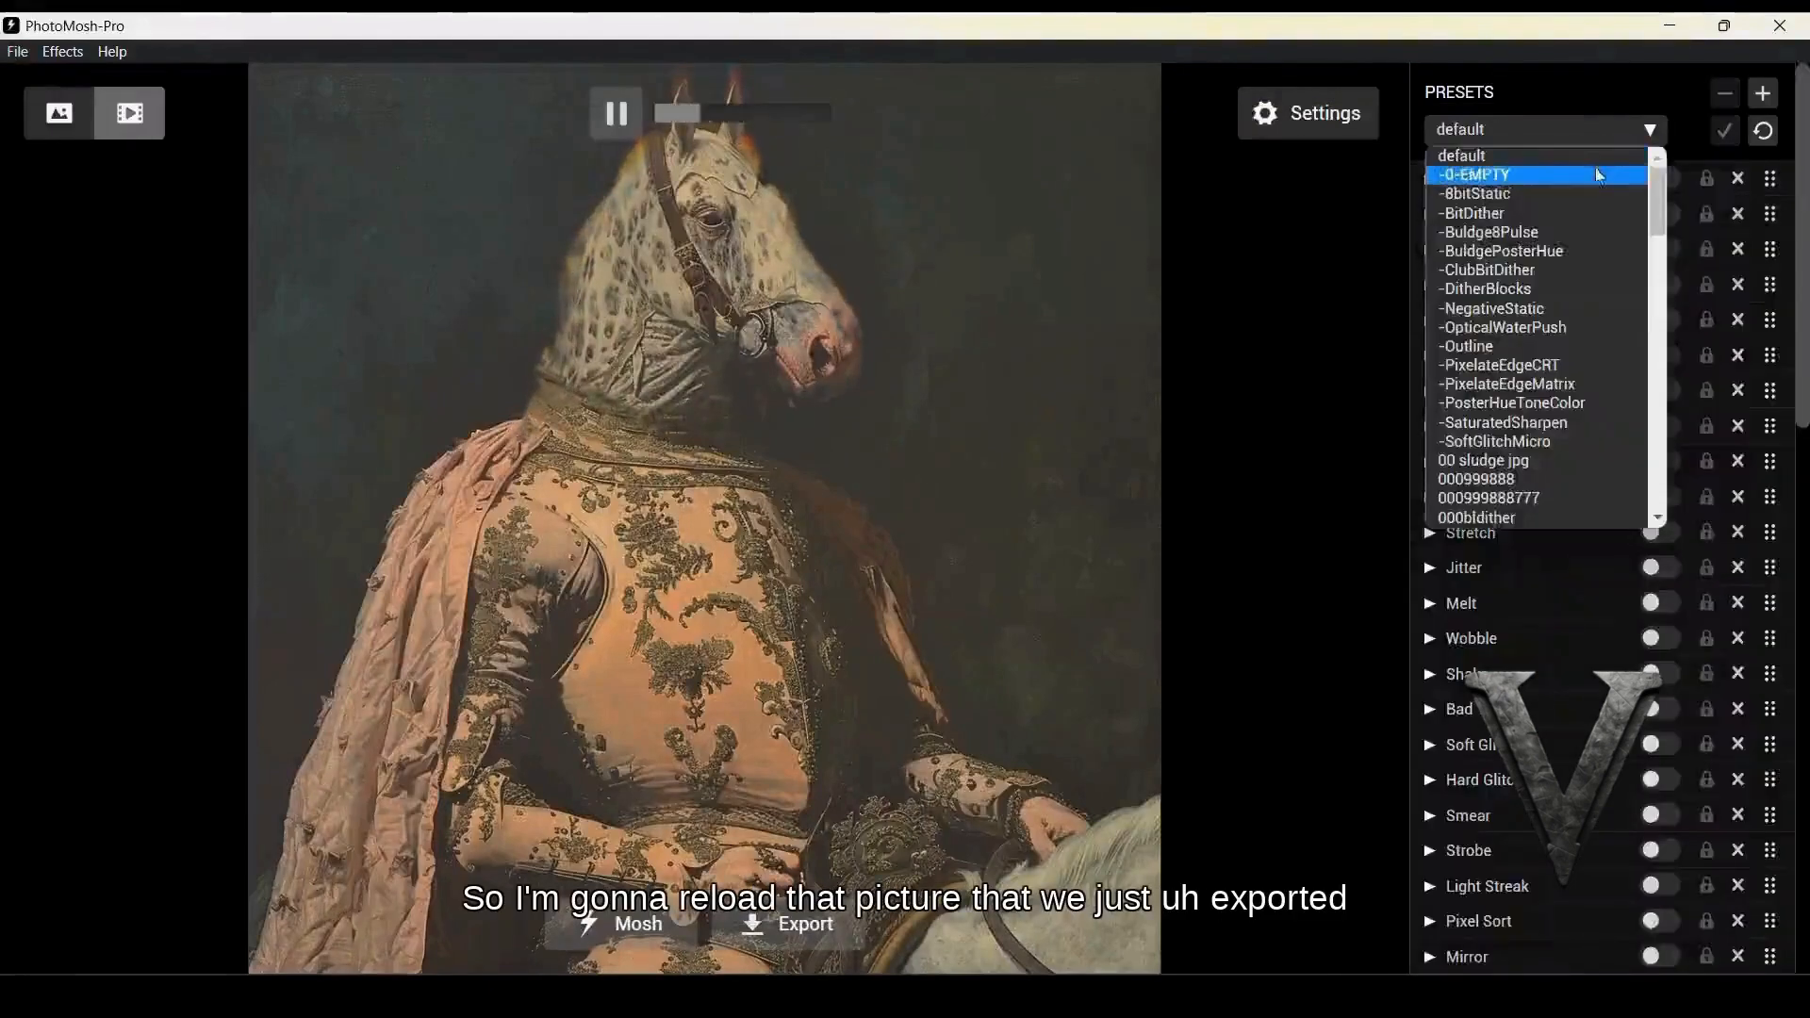
click(1595, 172)
Add a Mask Draw effect to the empty preset
click(1704, 196)
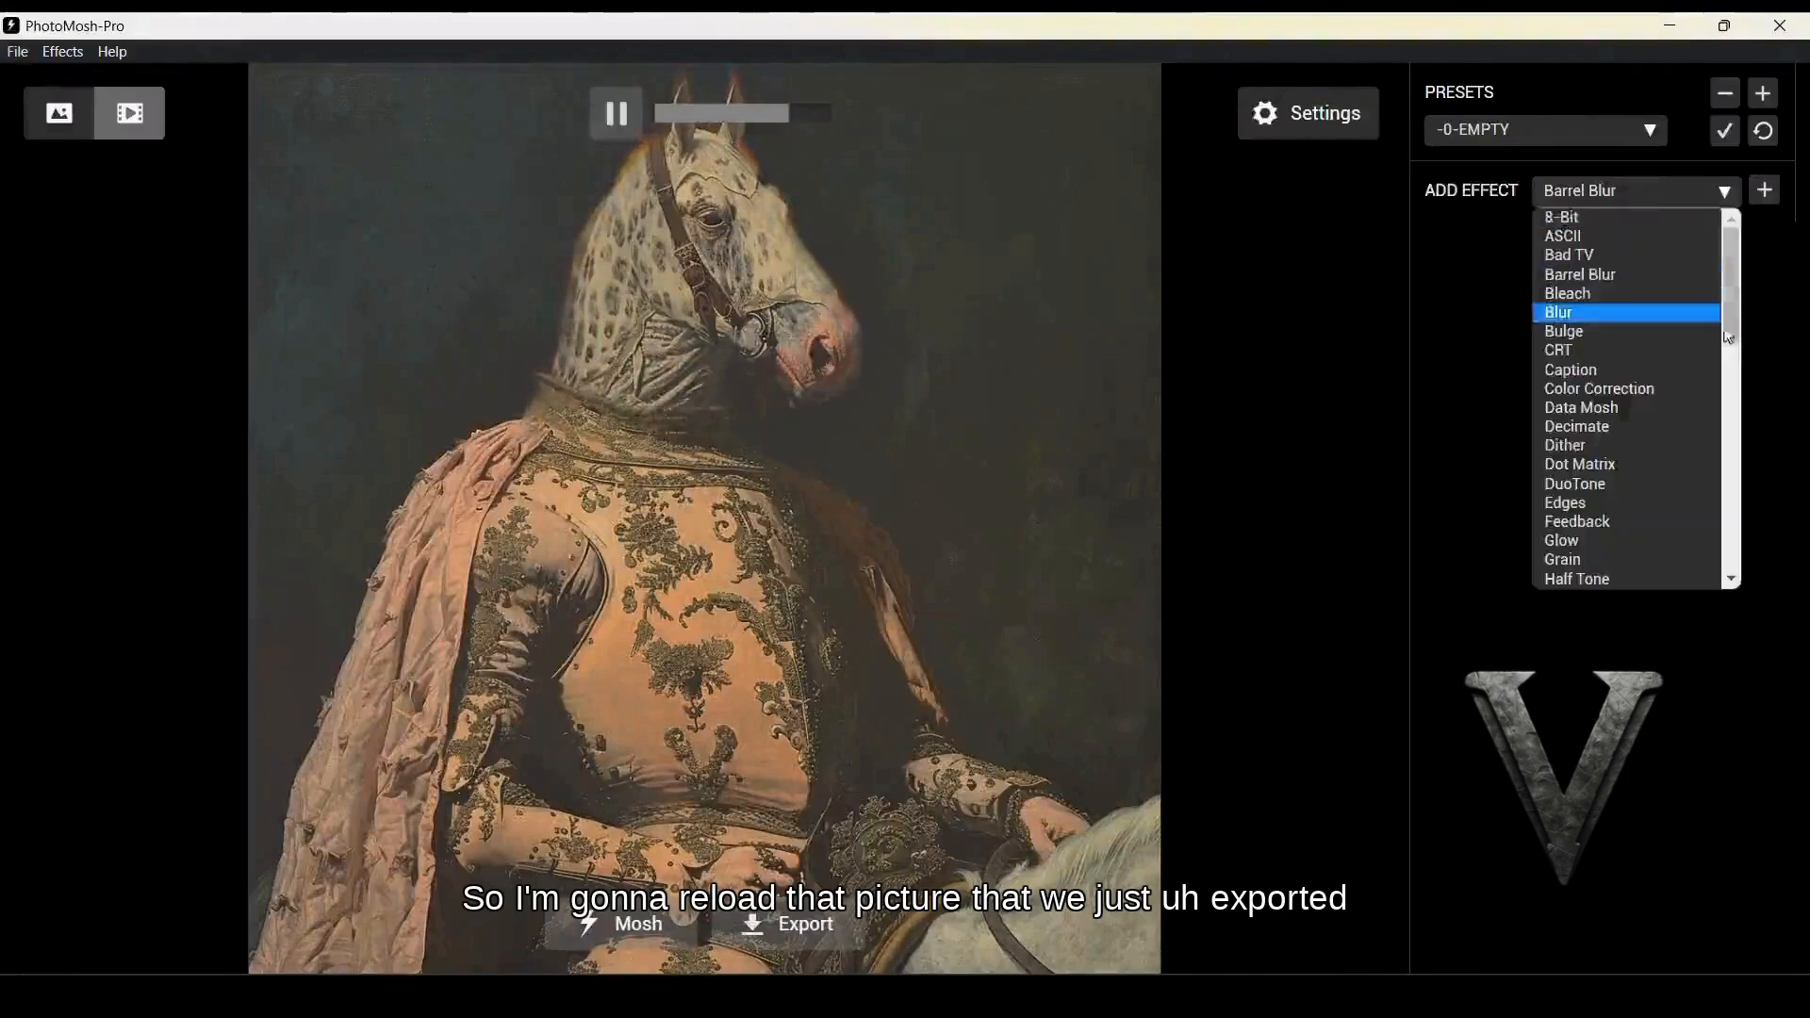
mouse_move(1733, 273)
mouse_down()
mouse_move(1737, 523)
mouse_move(1728, 430)
mouse_up()
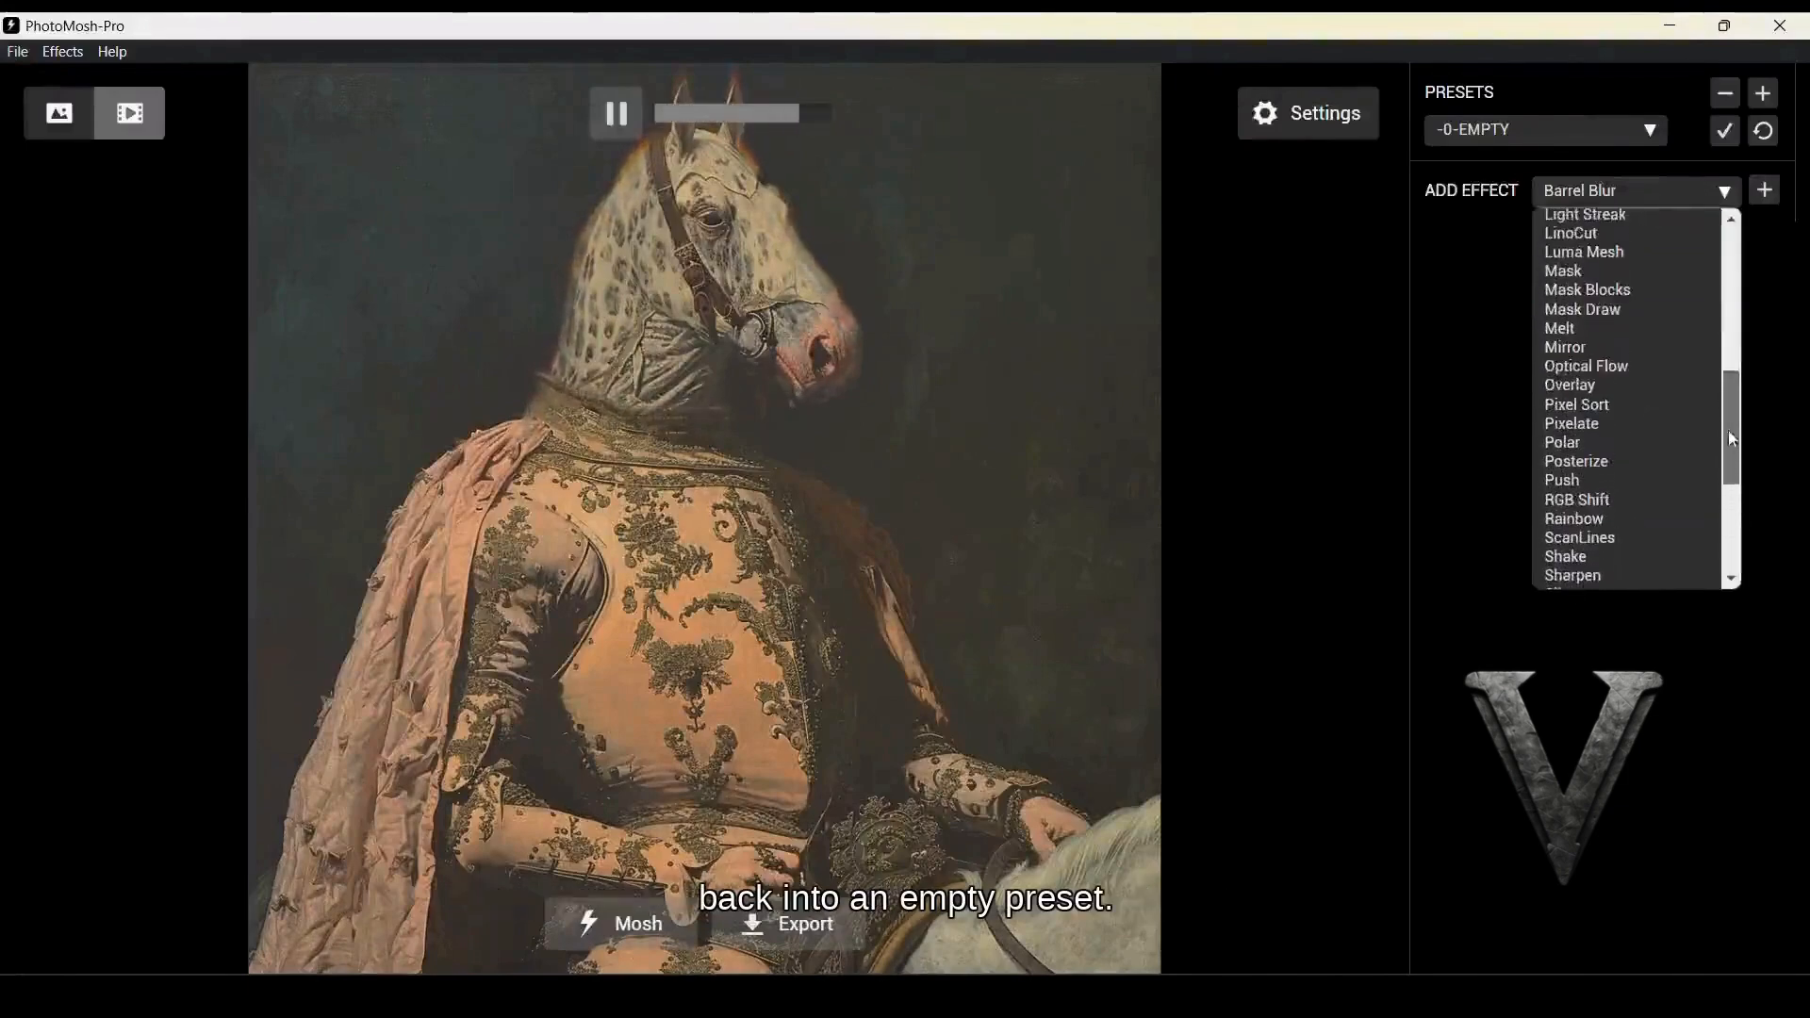
click(1628, 311)
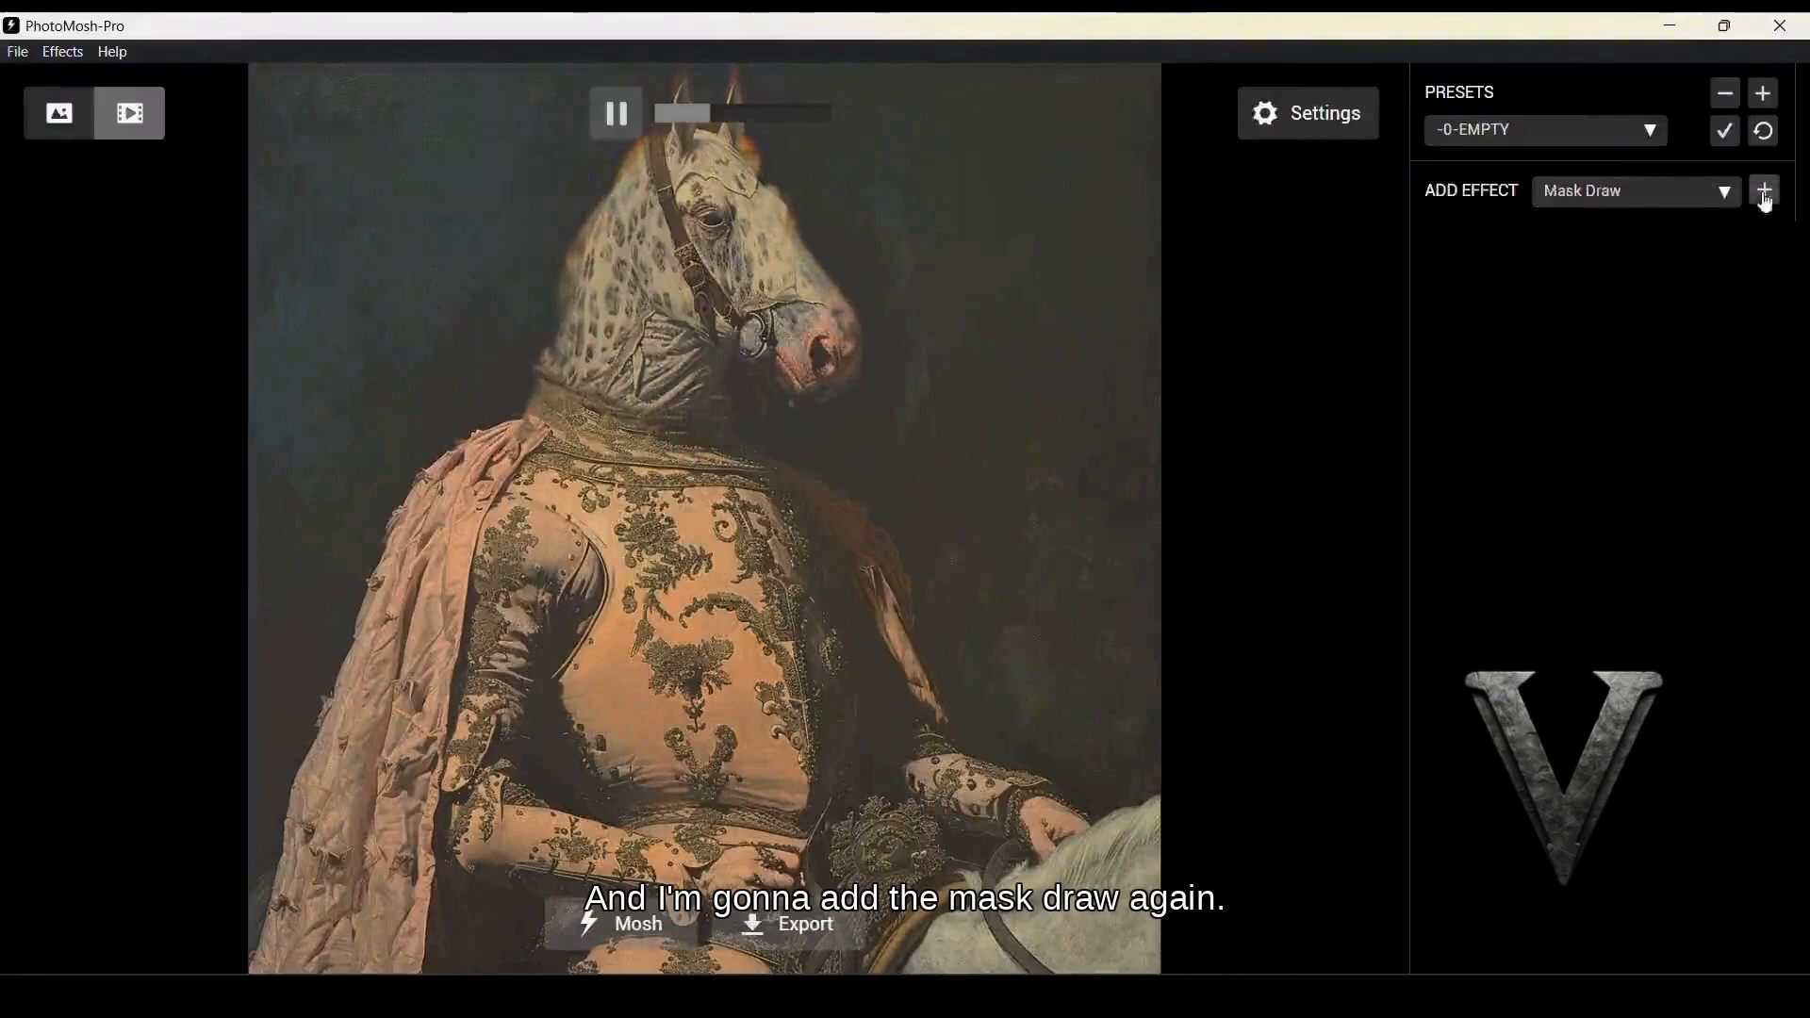
click(1765, 198)
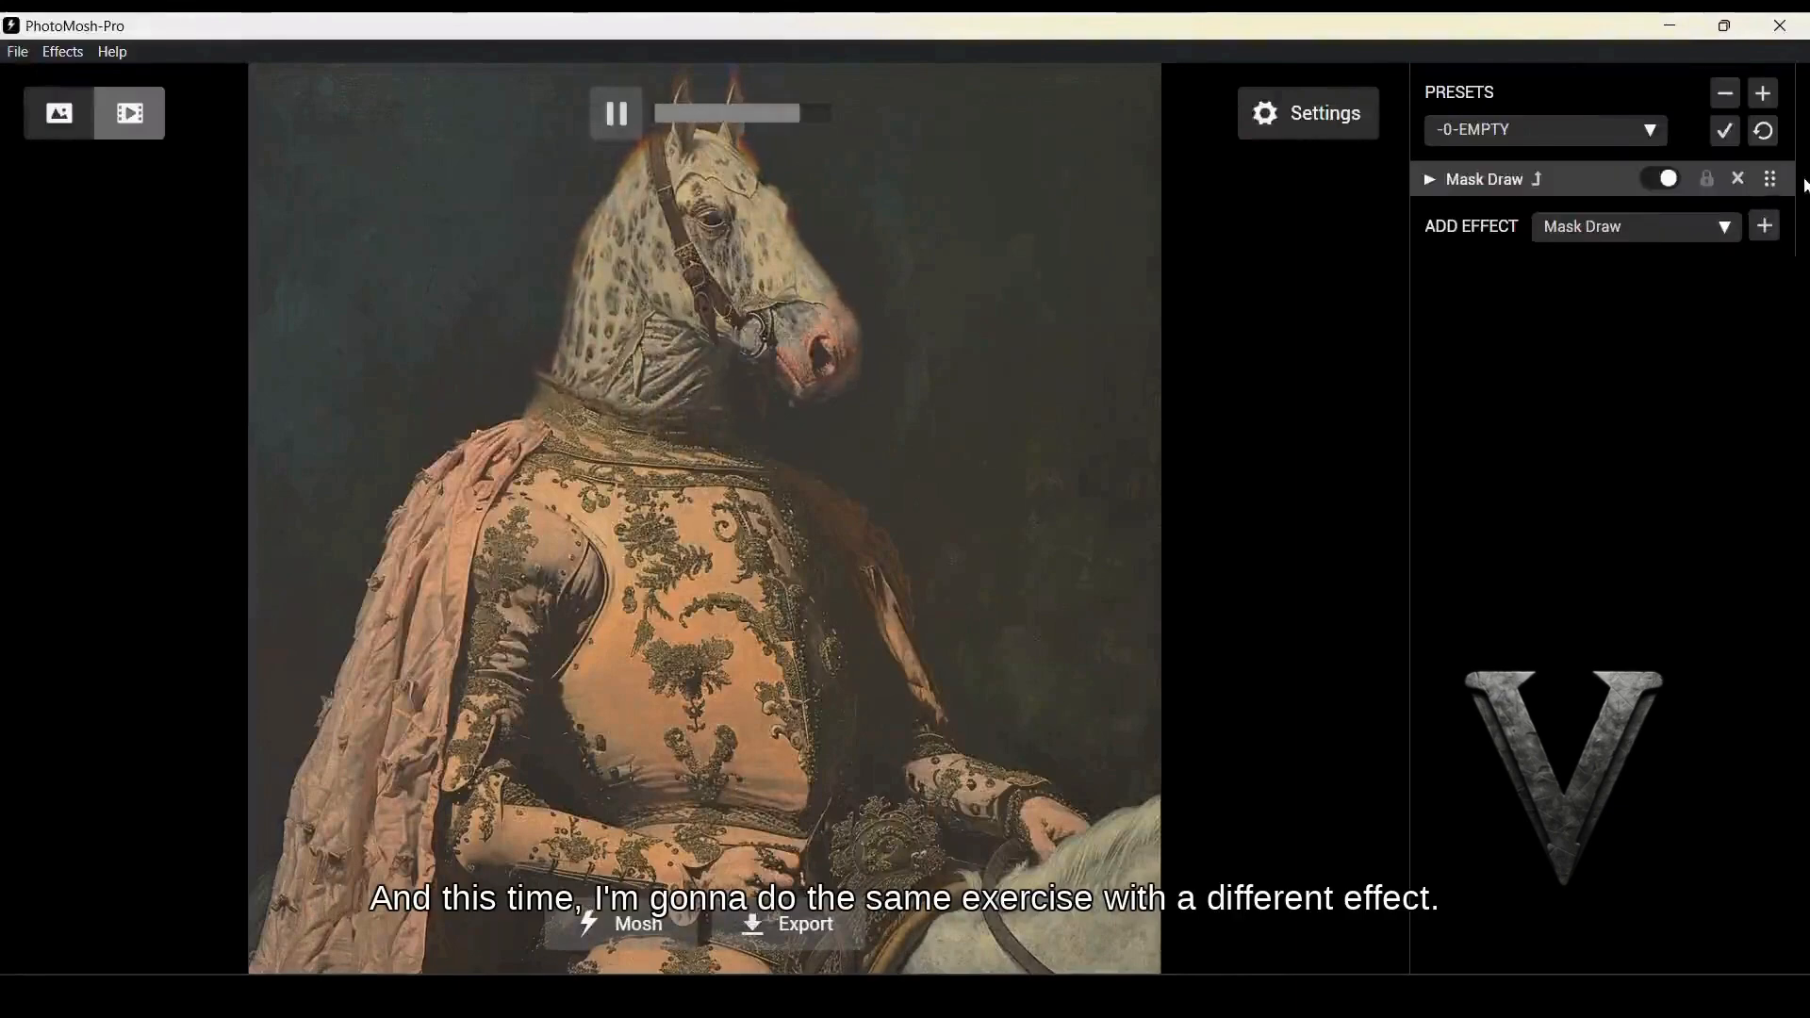
Add a Dither effect and move it above Mask Draw in the effect stack
click(1739, 241)
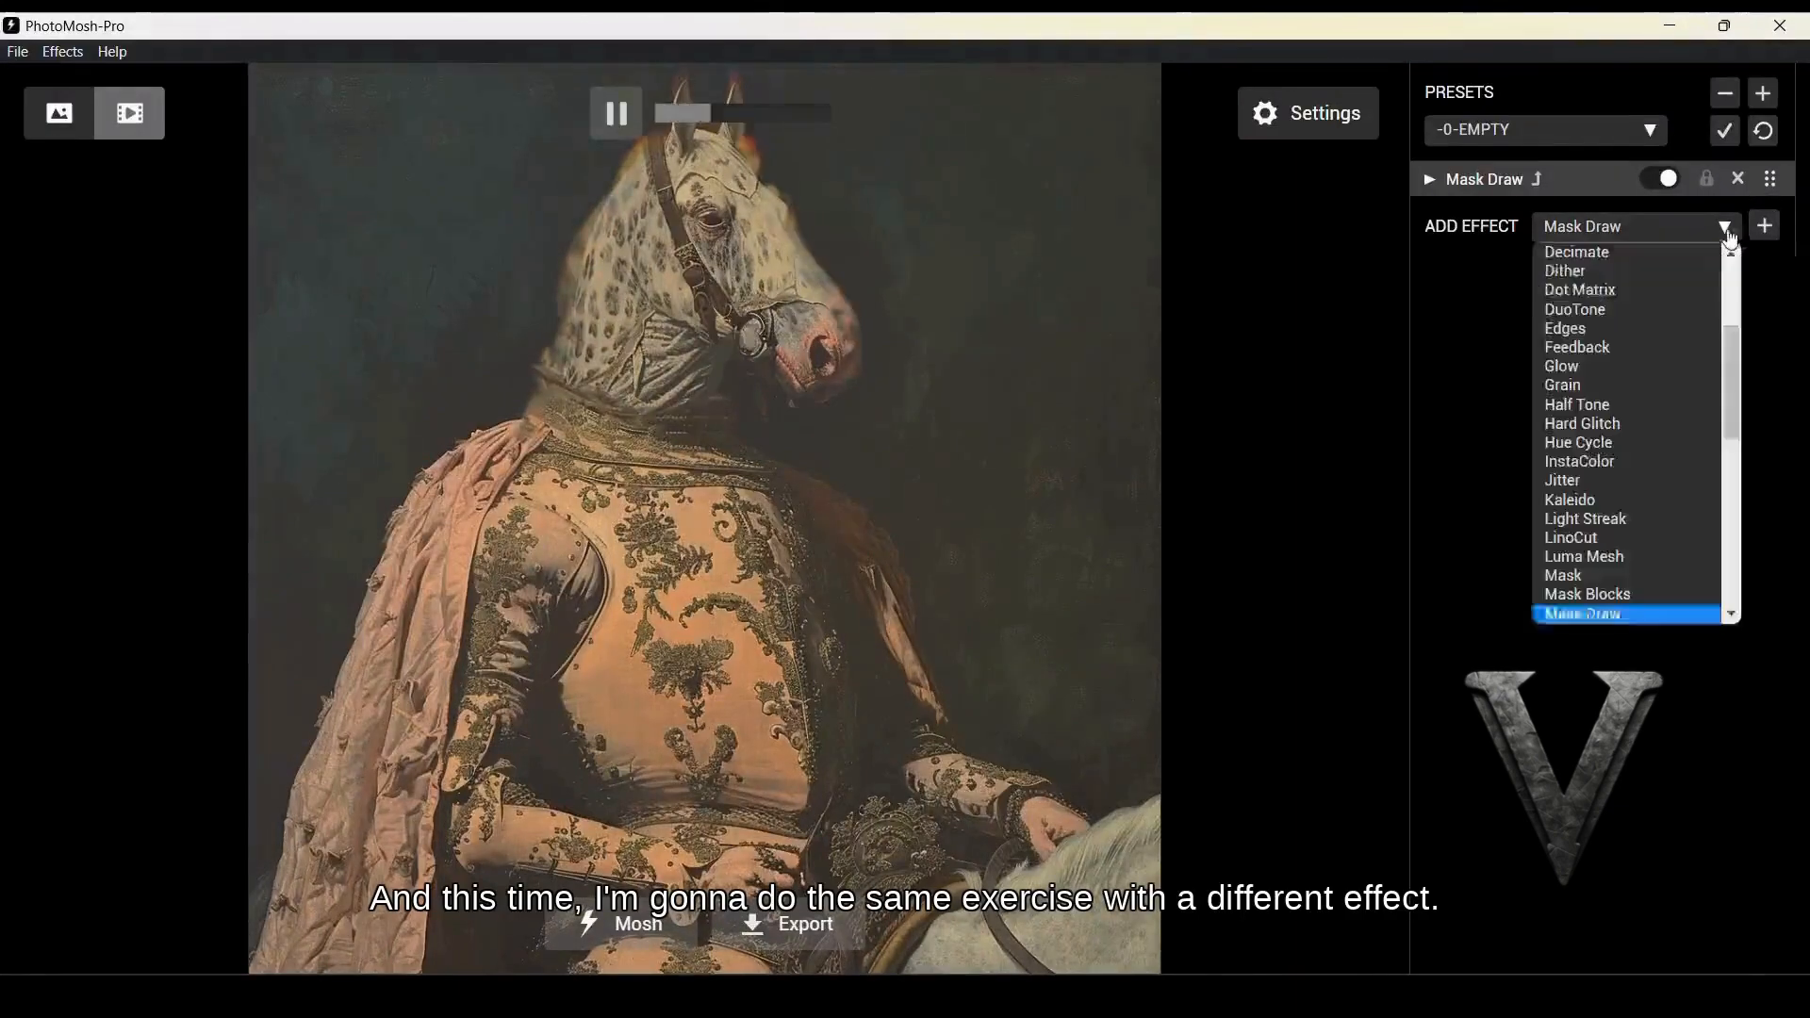
click(1696, 273)
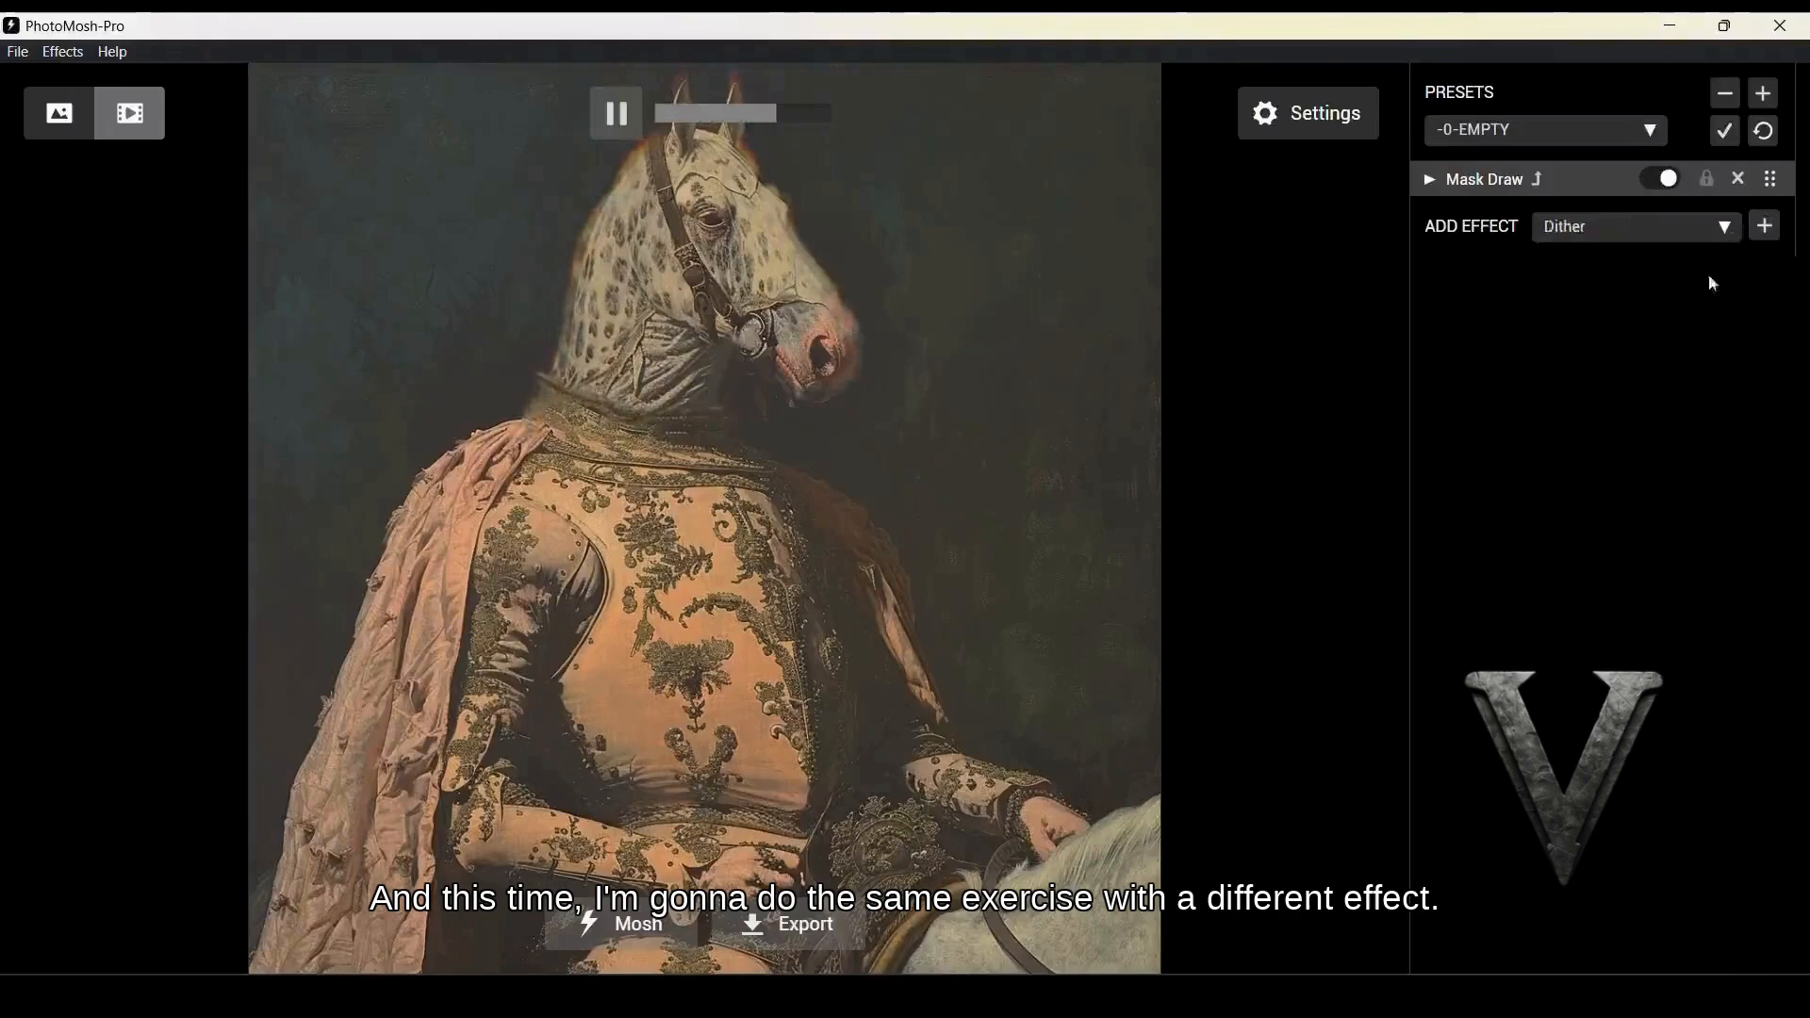
click(1764, 227)
drag(1773, 208, 1770, 180)
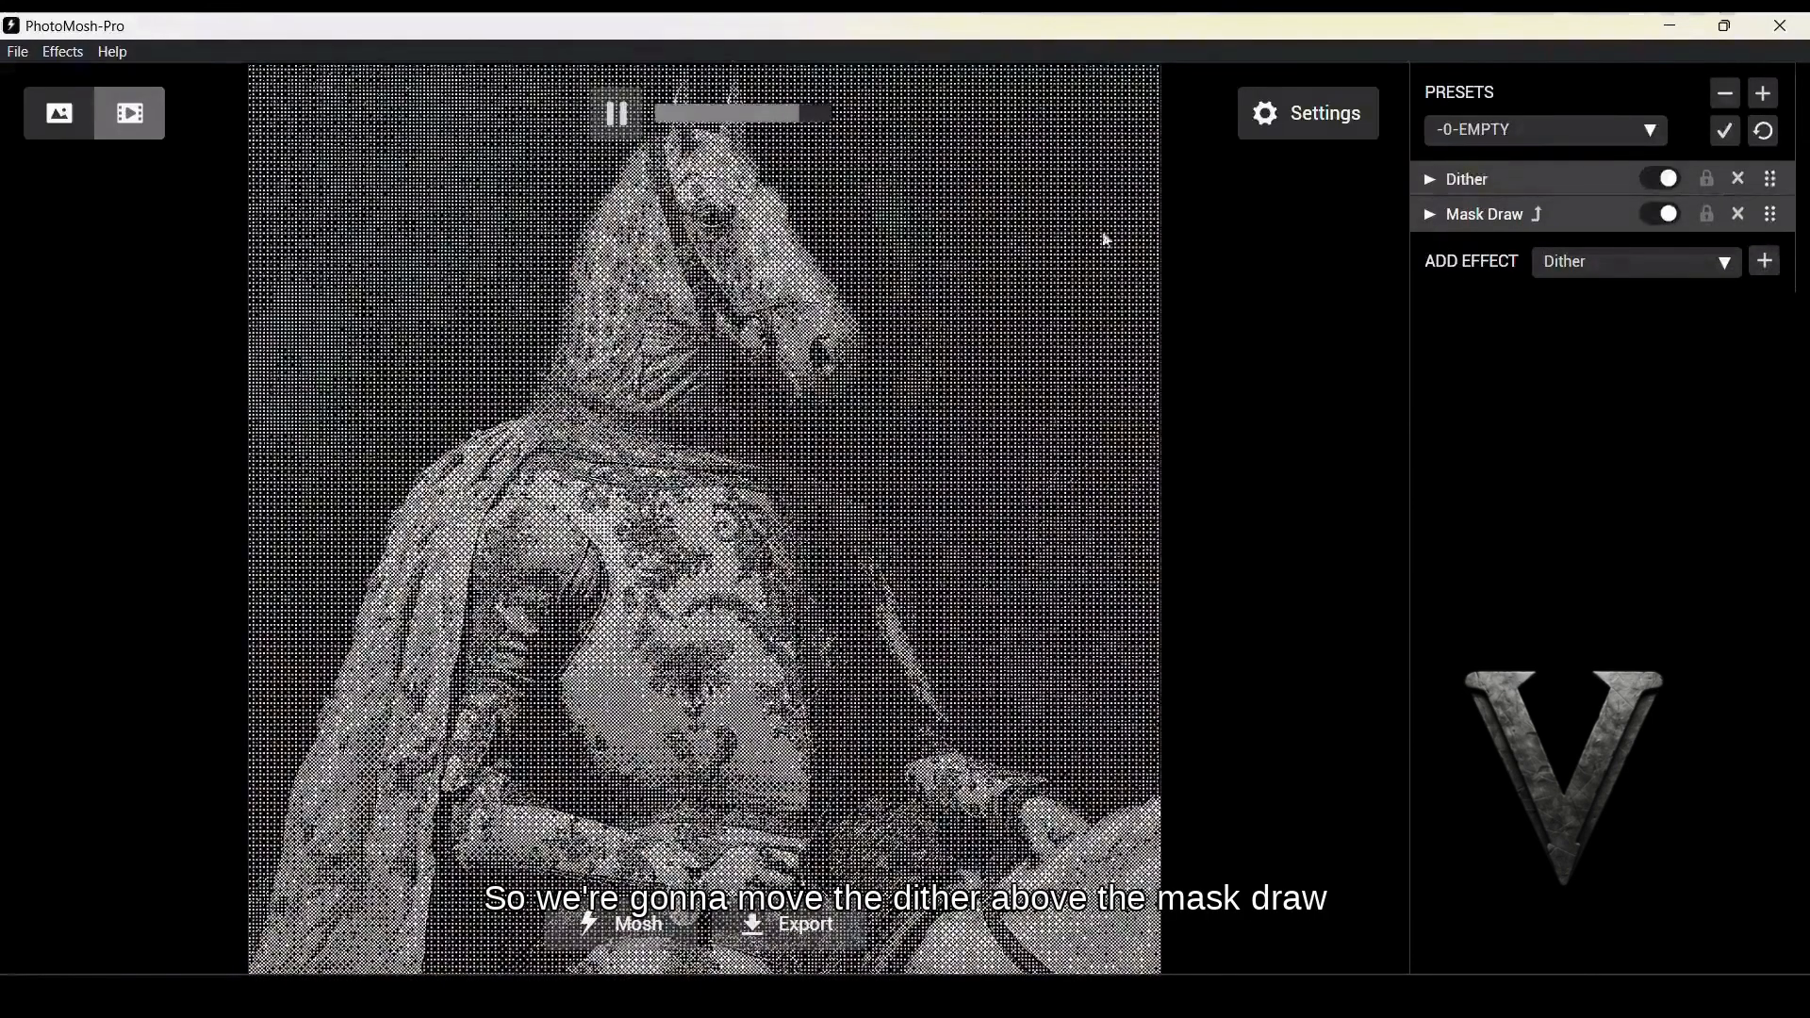
Disable Invert in Mask Draw and paint the Dither effect onto both of the figure's hands
click(1452, 216)
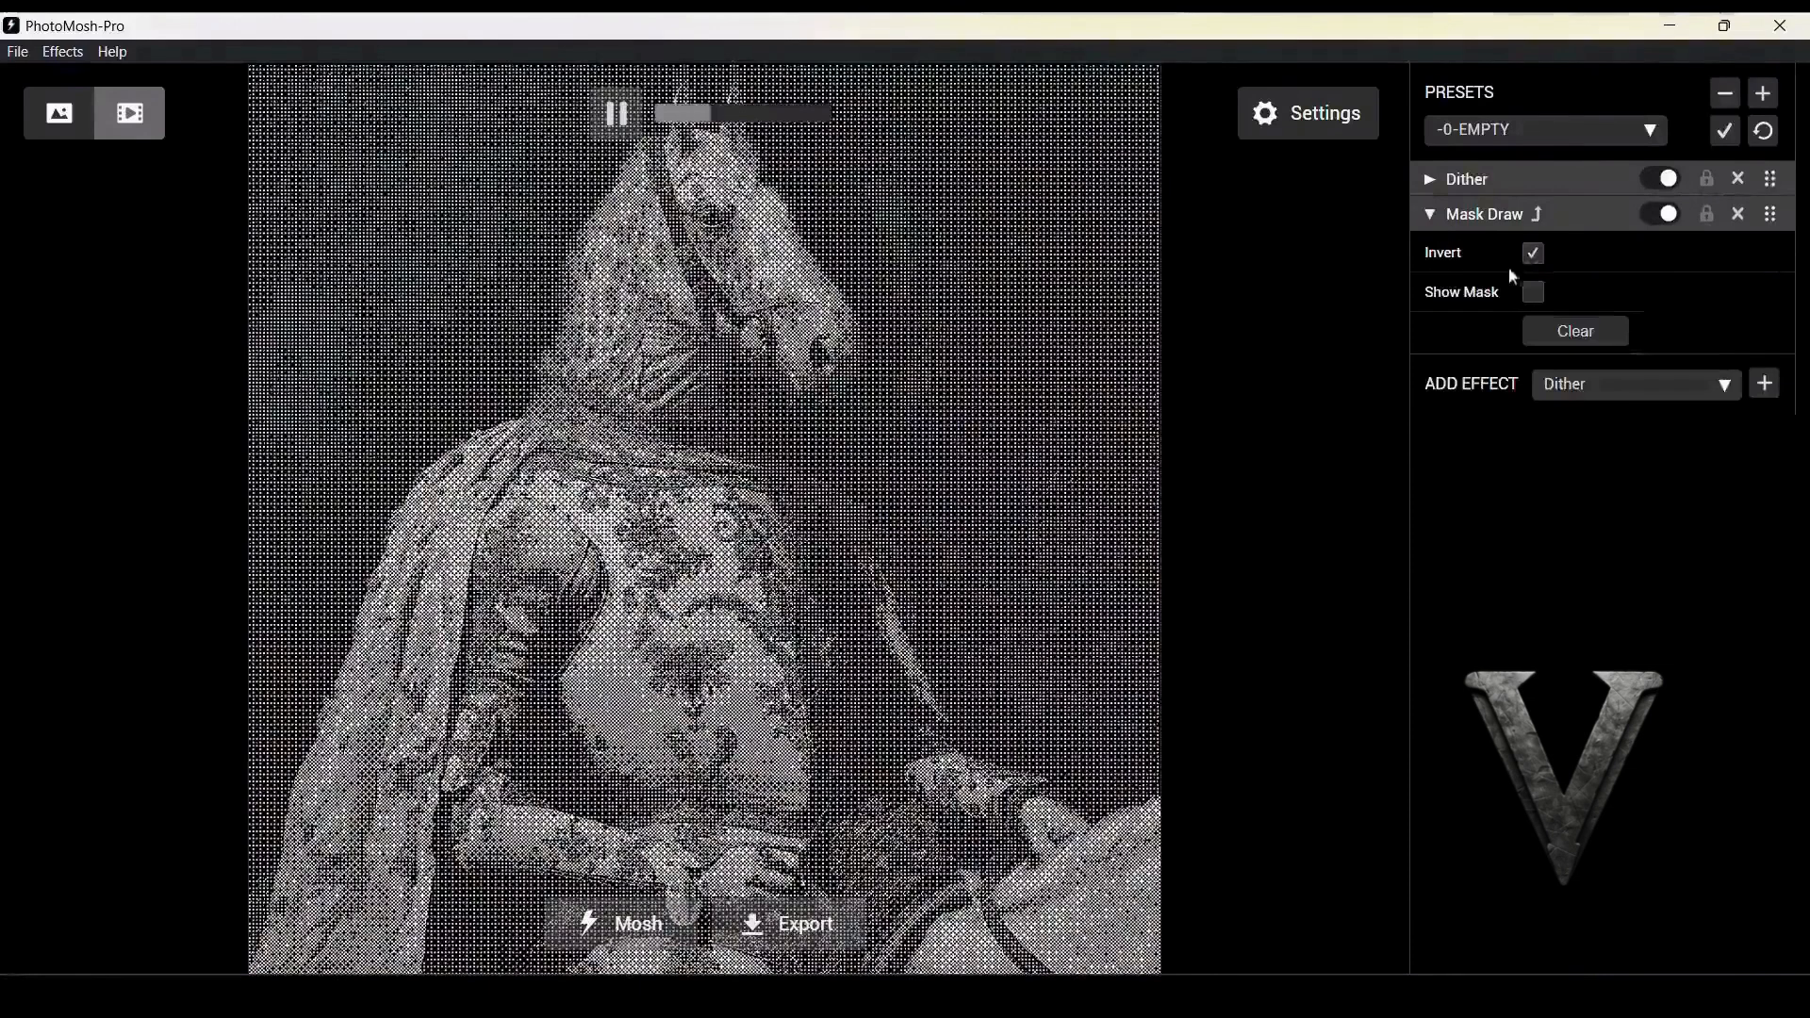
click(1531, 258)
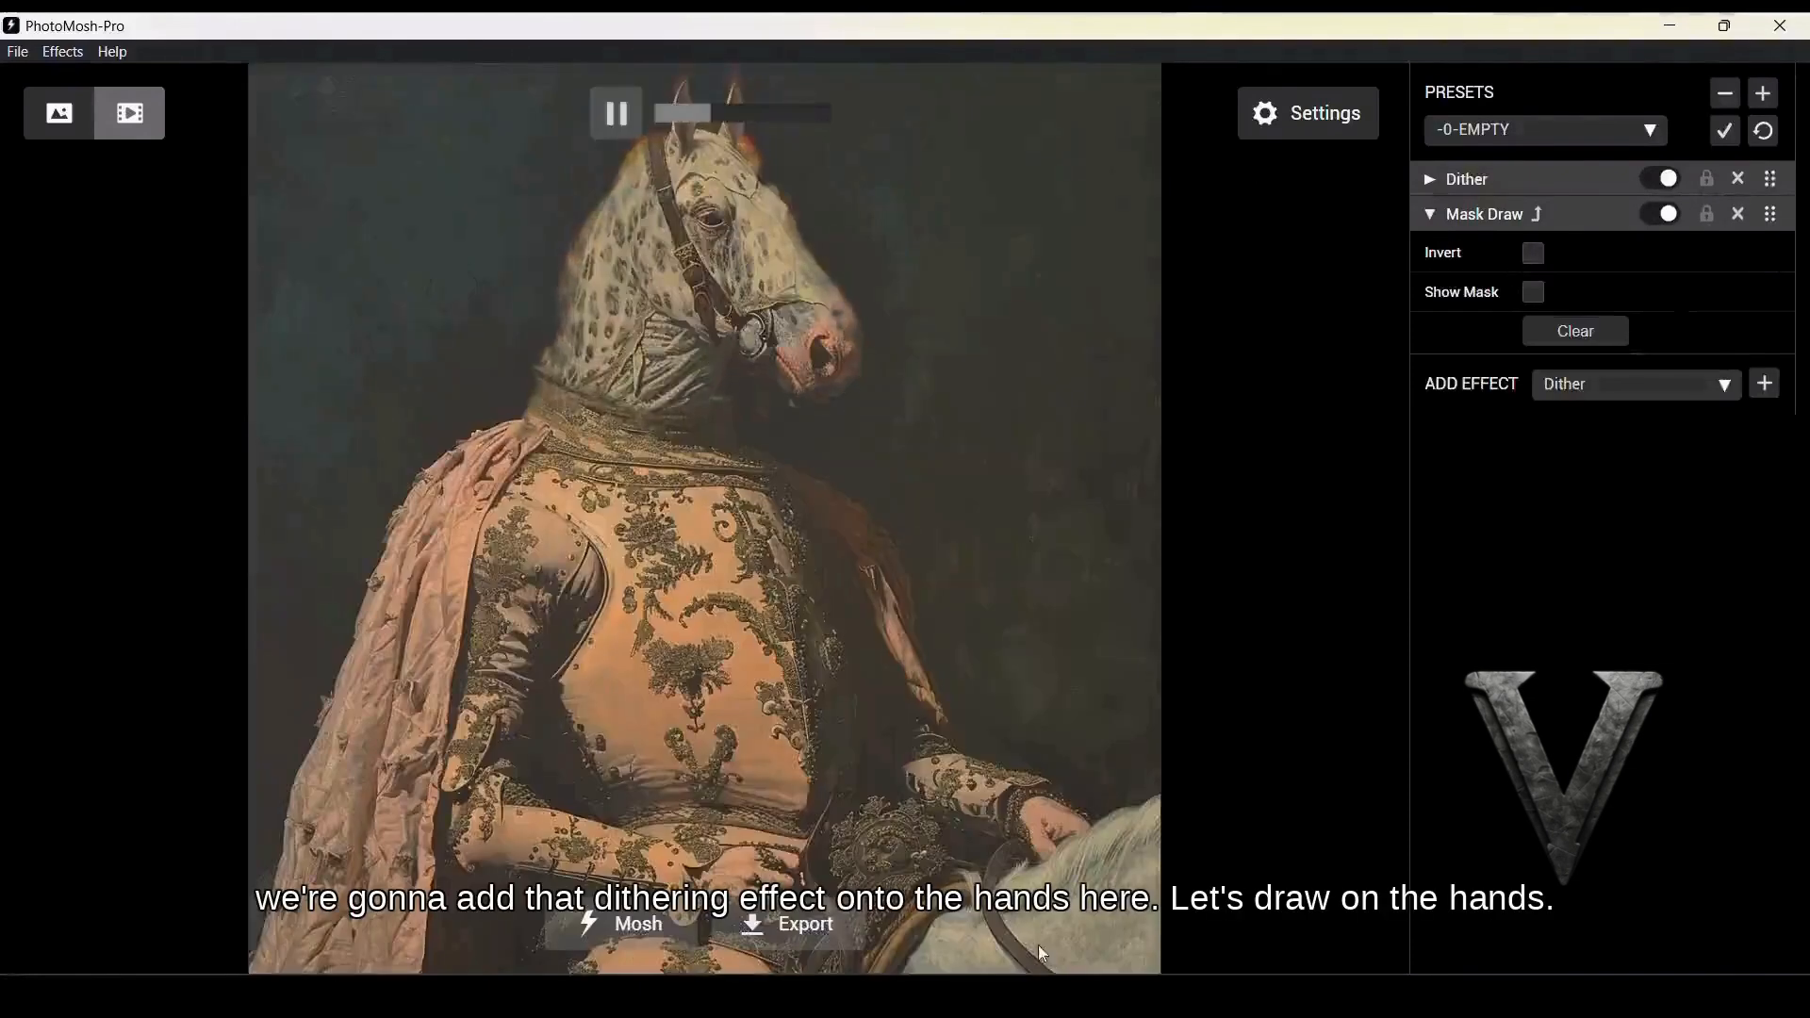
mouse_move(1049, 846)
mouse_down()
mouse_move(1054, 863)
mouse_move(1036, 802)
mouse_move(1064, 825)
mouse_up()
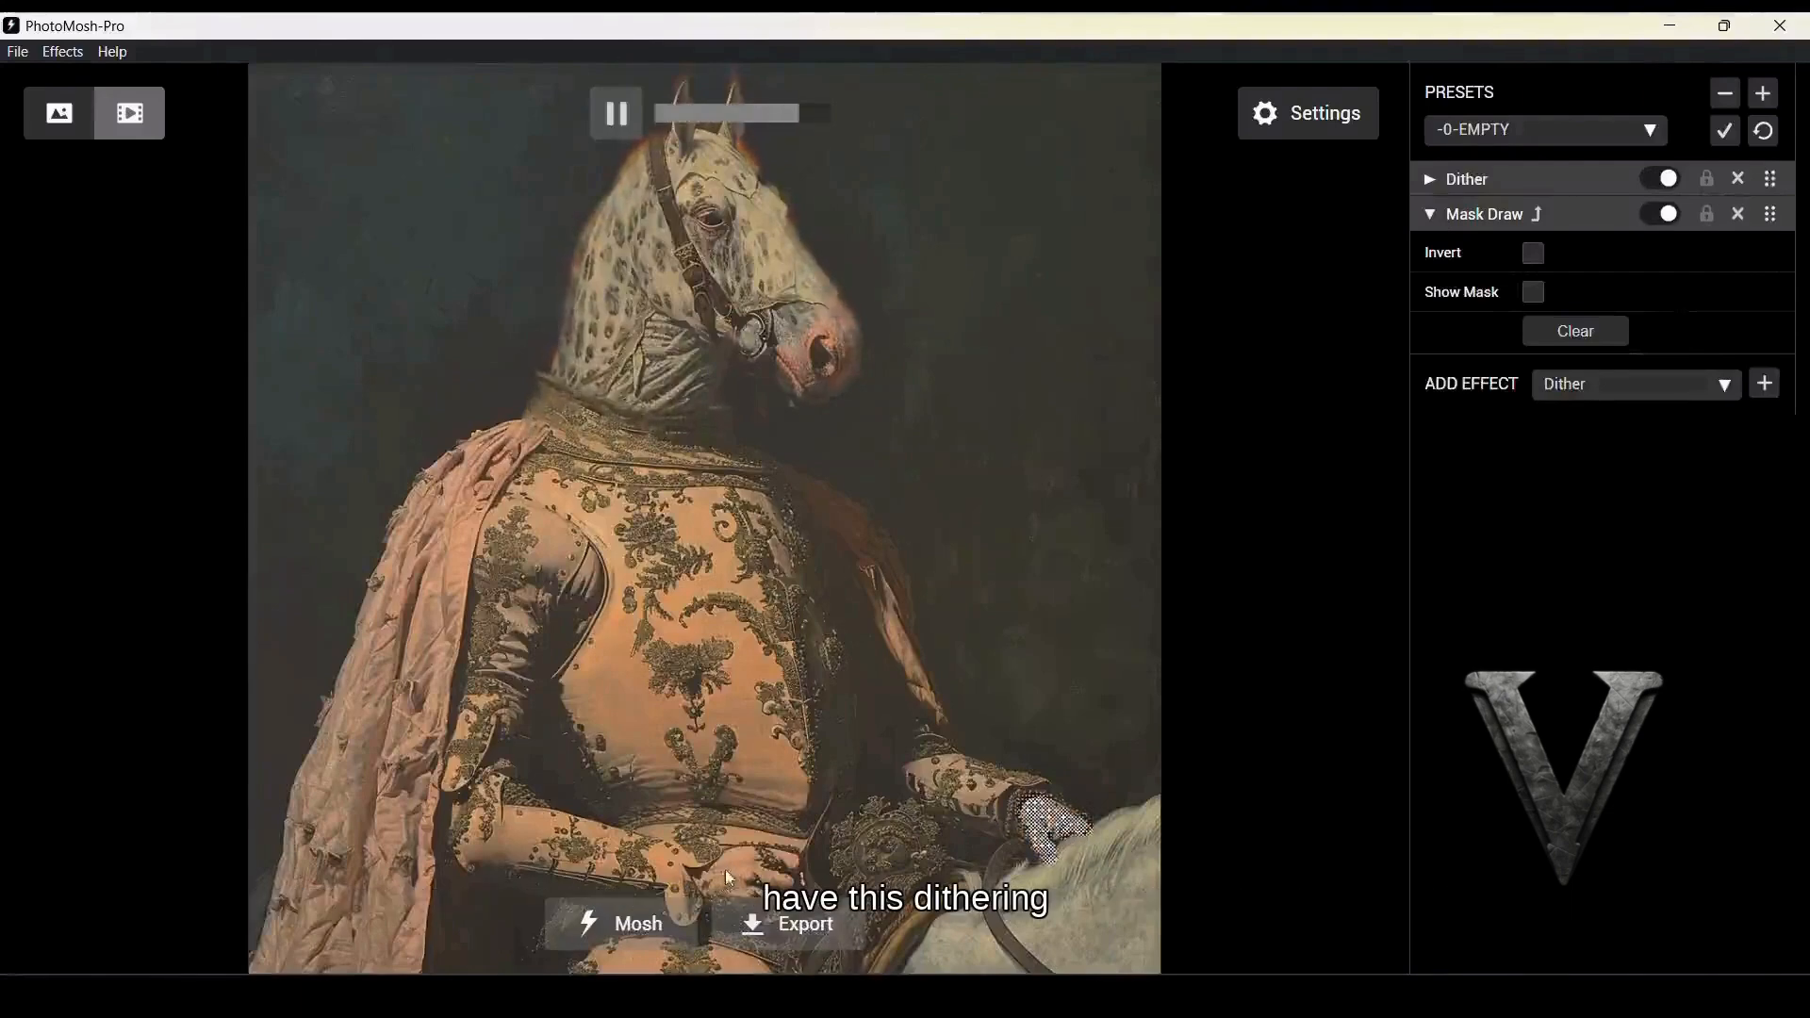
drag(726, 871, 766, 858)
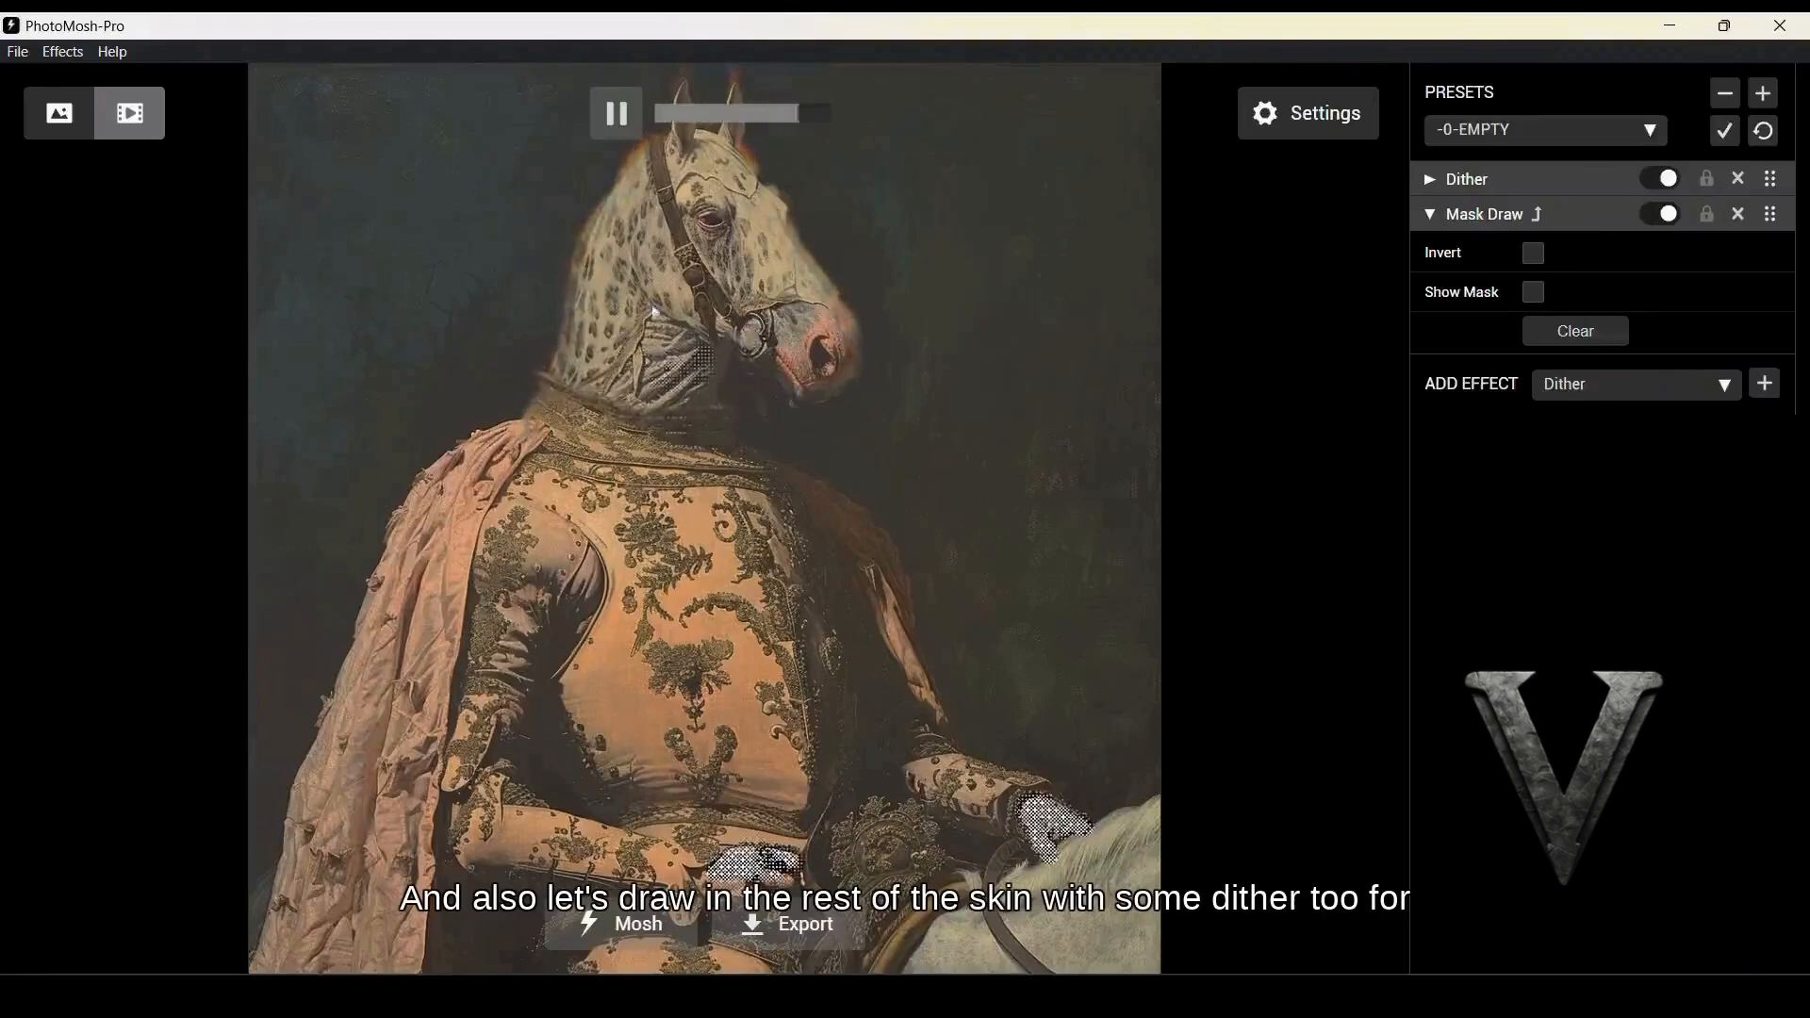
Paint the Dither effect with Mask Draw onto the horse's neck, forehead, cheek and muzzle
mouse_move(652, 311)
mouse_down()
mouse_move(607, 304)
mouse_move(639, 243)
mouse_up()
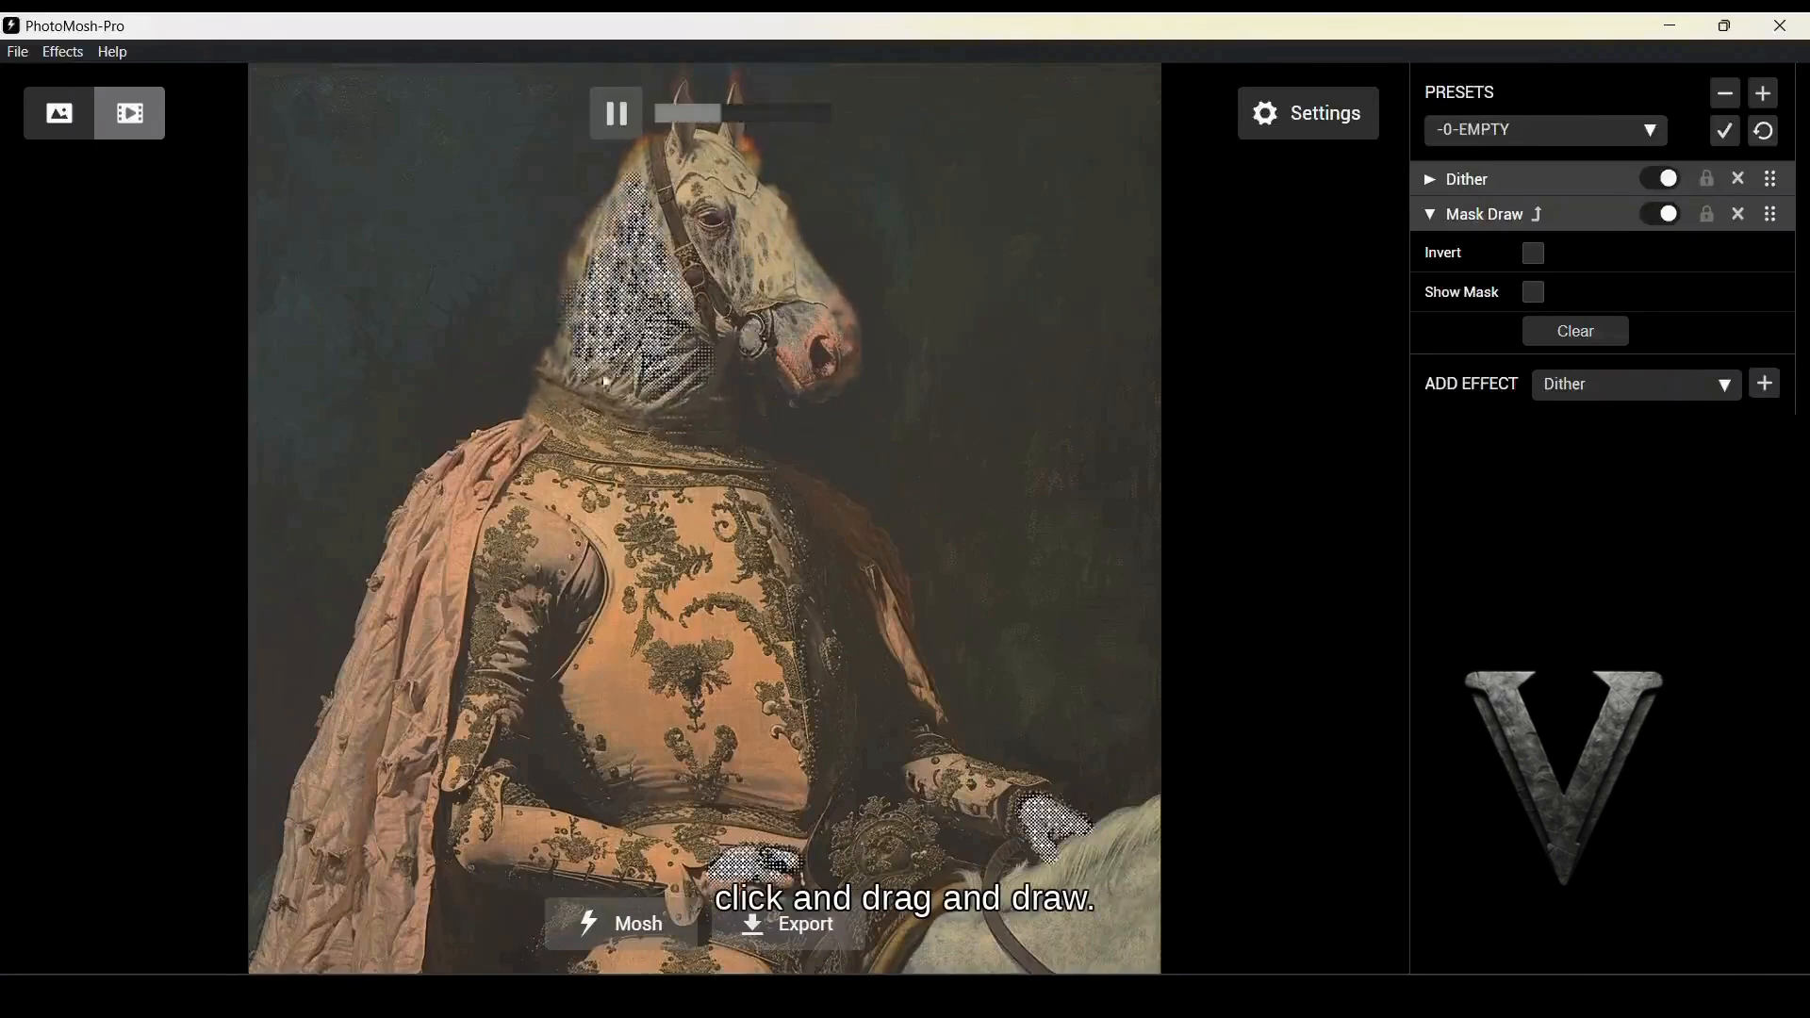
mouse_move(746, 271)
mouse_down()
mouse_move(749, 190)
mouse_move(697, 169)
mouse_move(714, 184)
mouse_move(696, 187)
mouse_move(710, 146)
mouse_move(787, 273)
mouse_move(747, 277)
mouse_move(710, 247)
mouse_move(763, 279)
mouse_move(770, 233)
mouse_move(807, 283)
mouse_up()
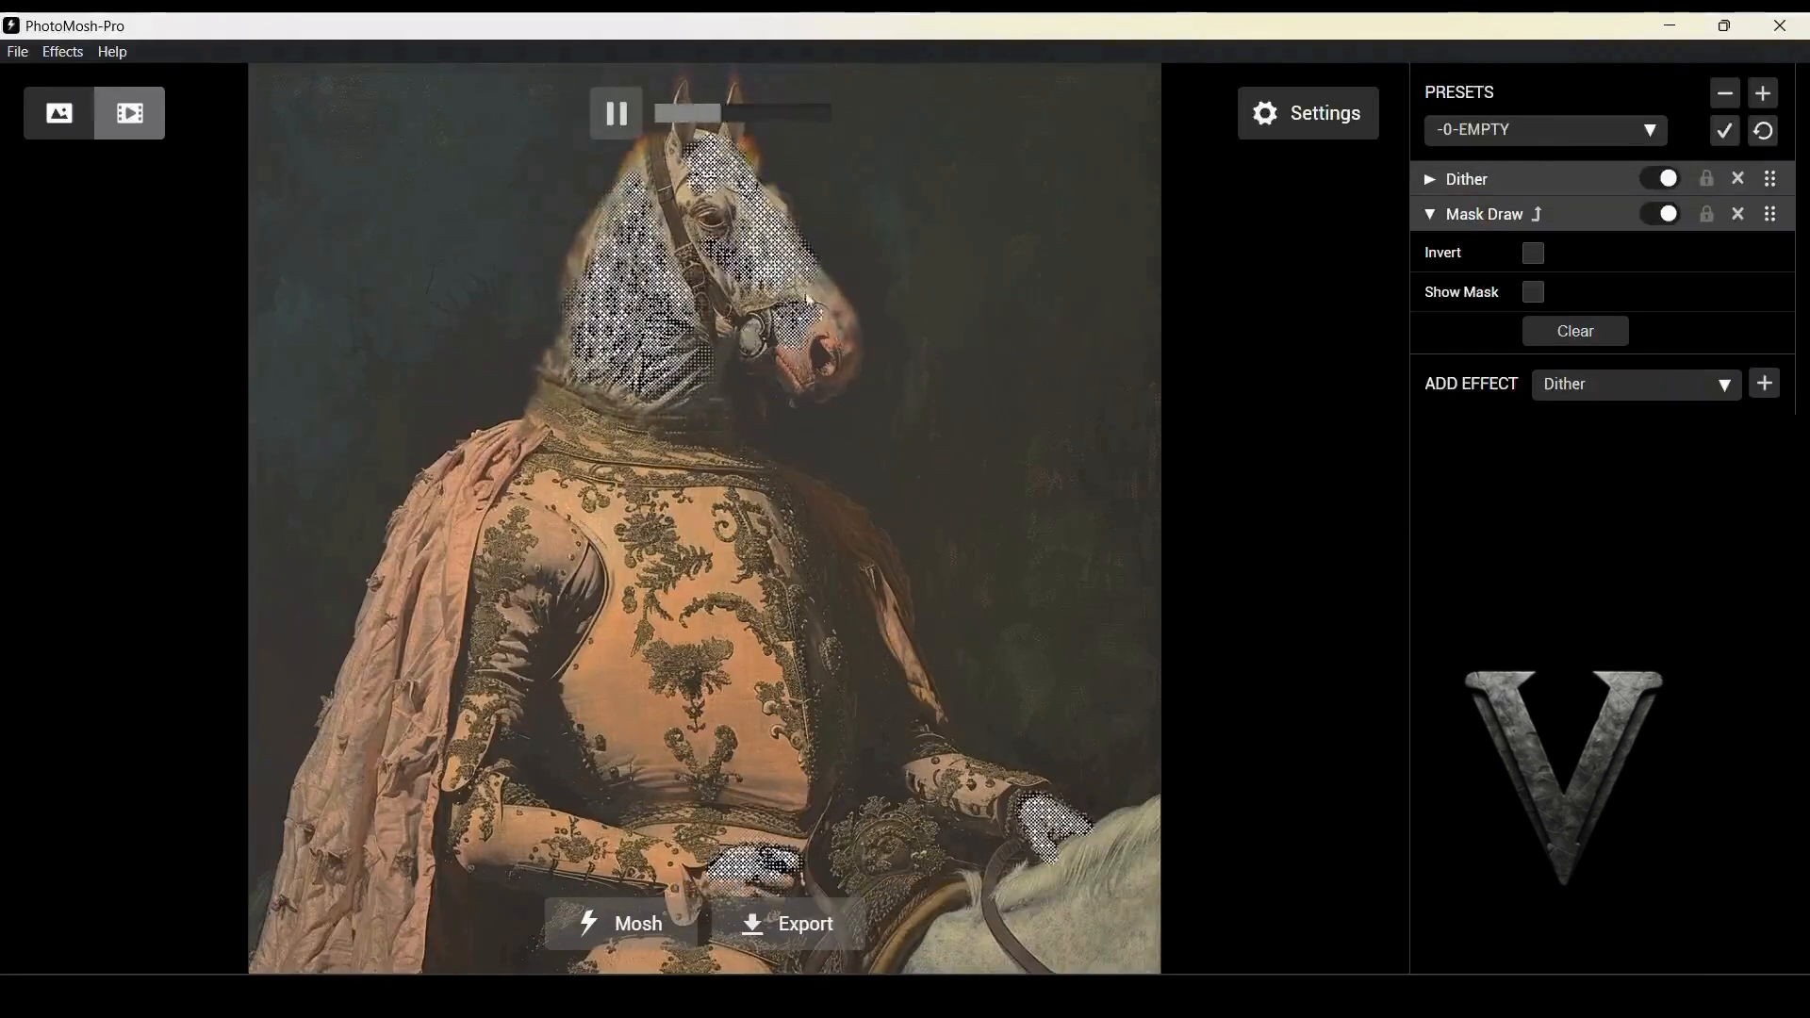
click(828, 933)
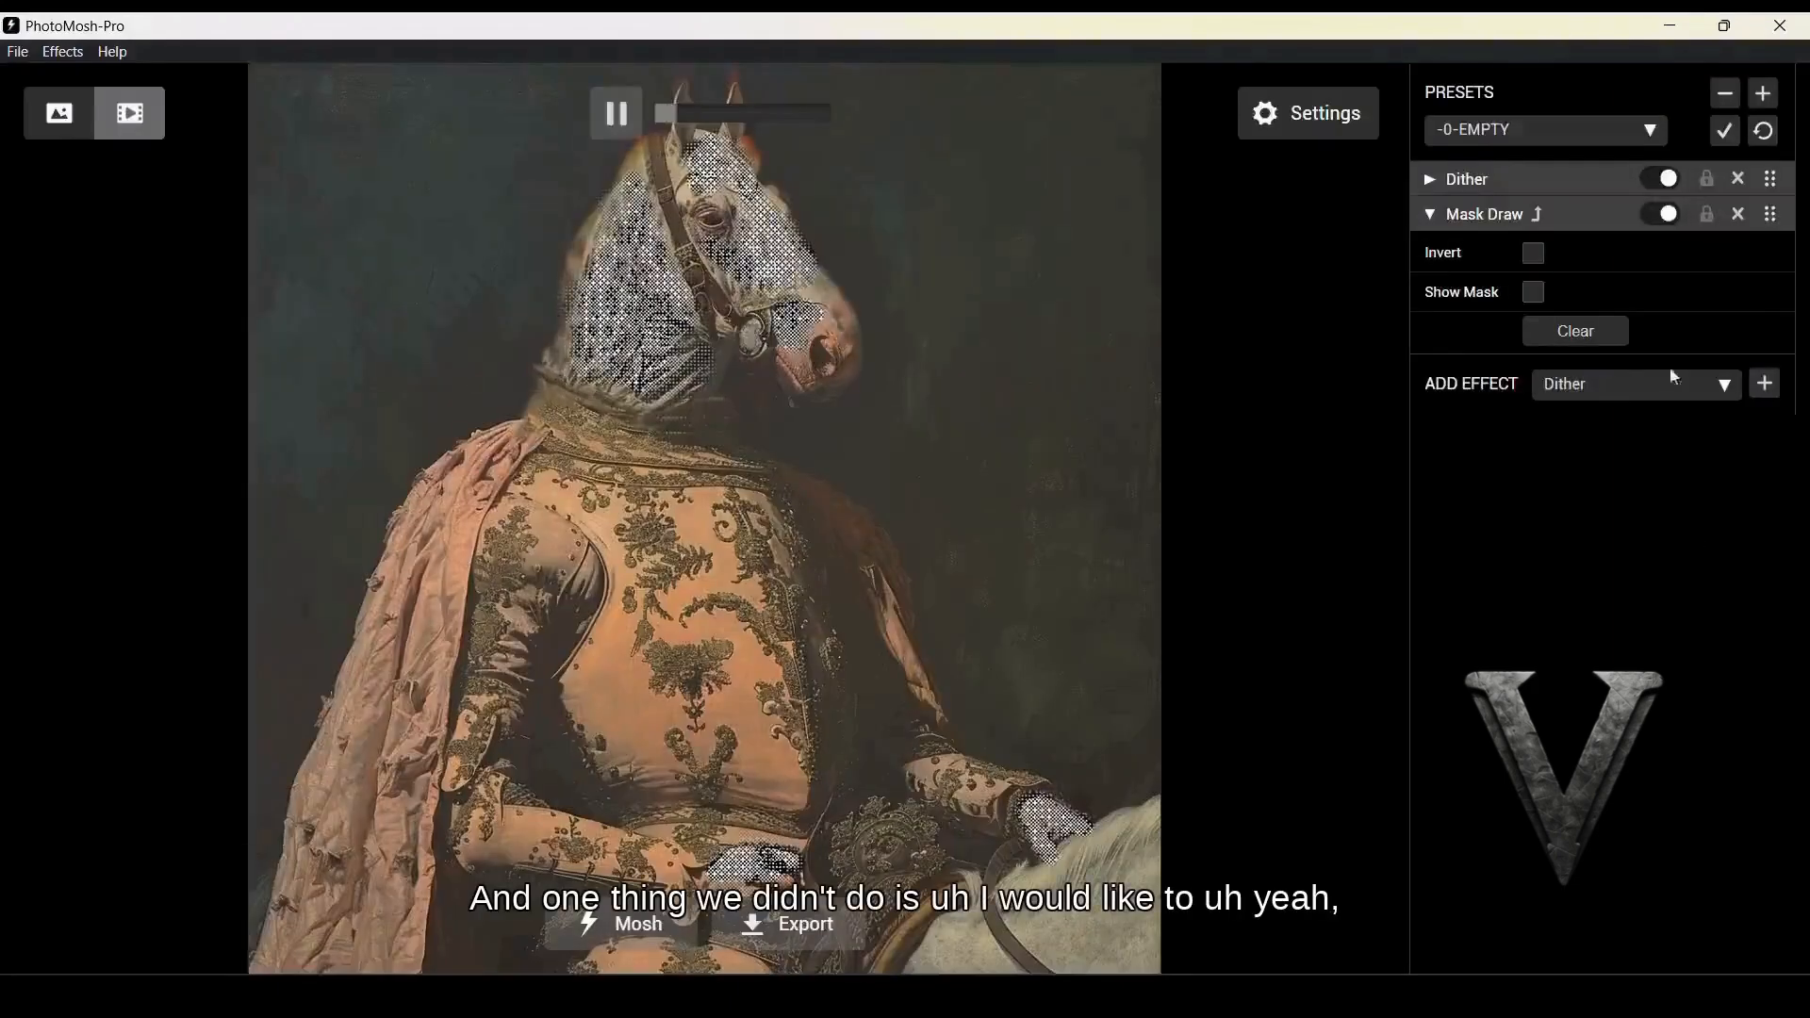
Expand the Dither effect and enable parameter animation for its Amount, Scale and Colorize
click(1591, 177)
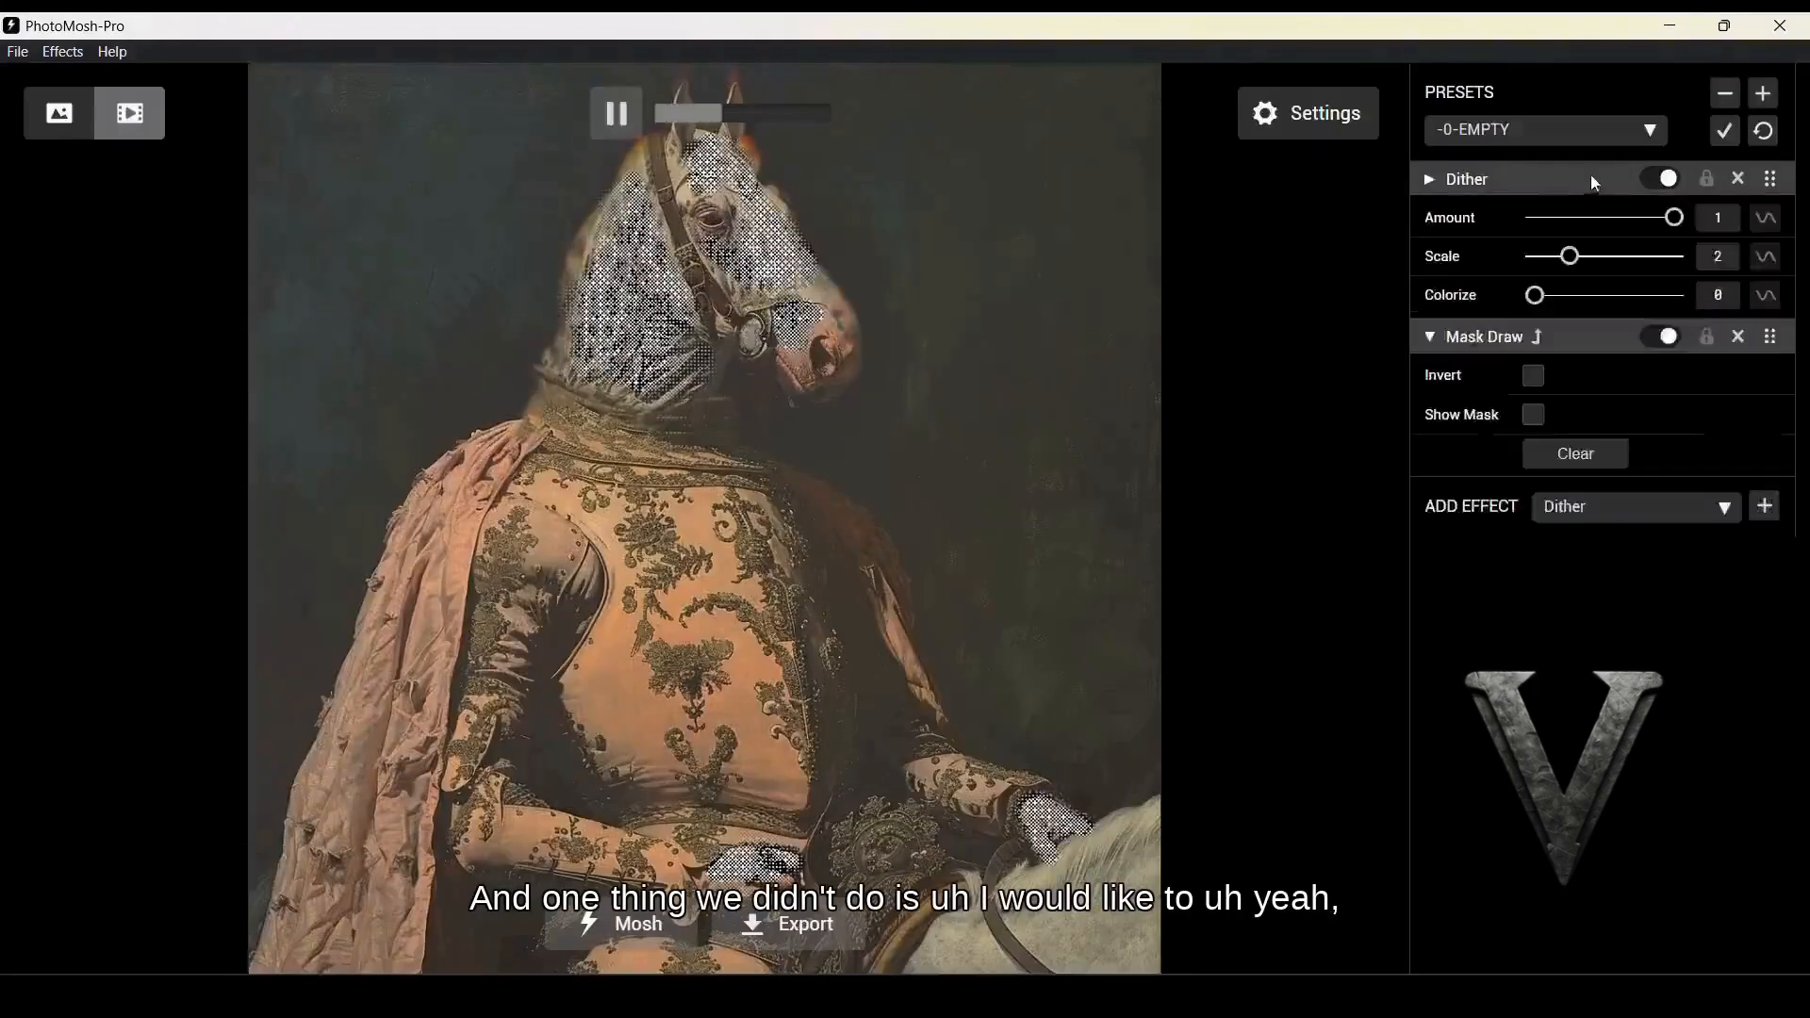
click(1767, 221)
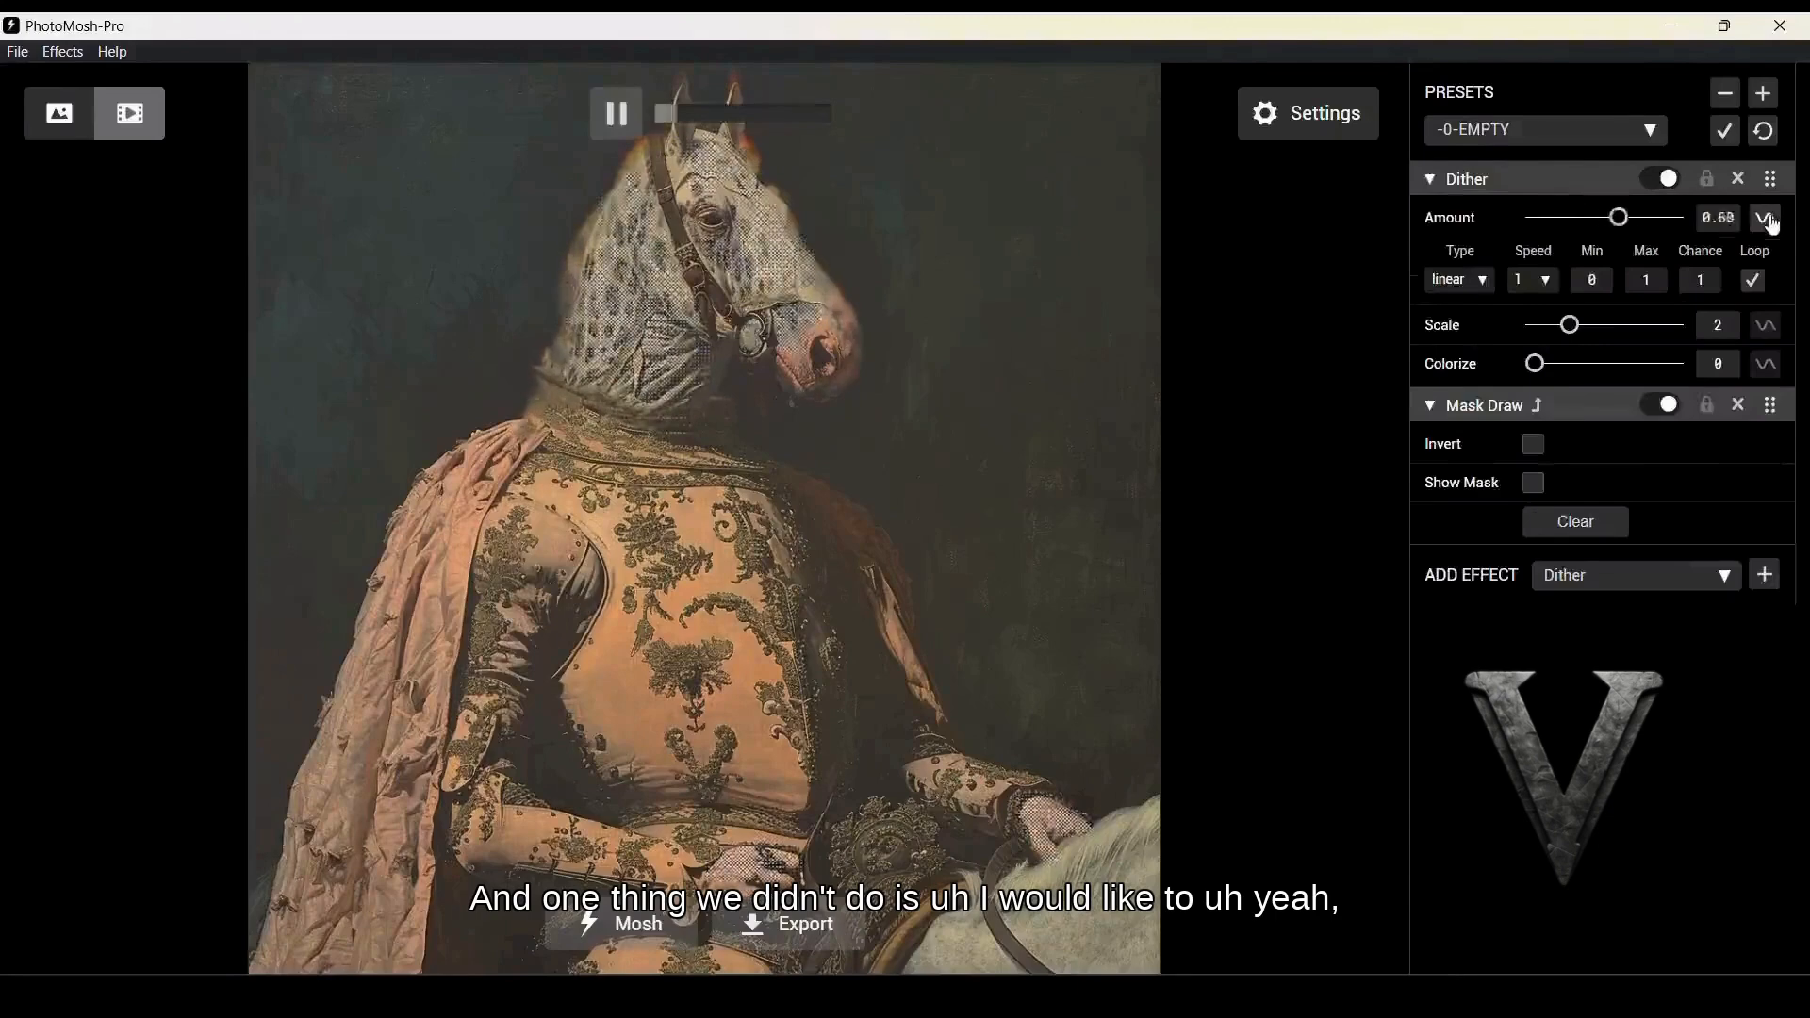
click(1767, 328)
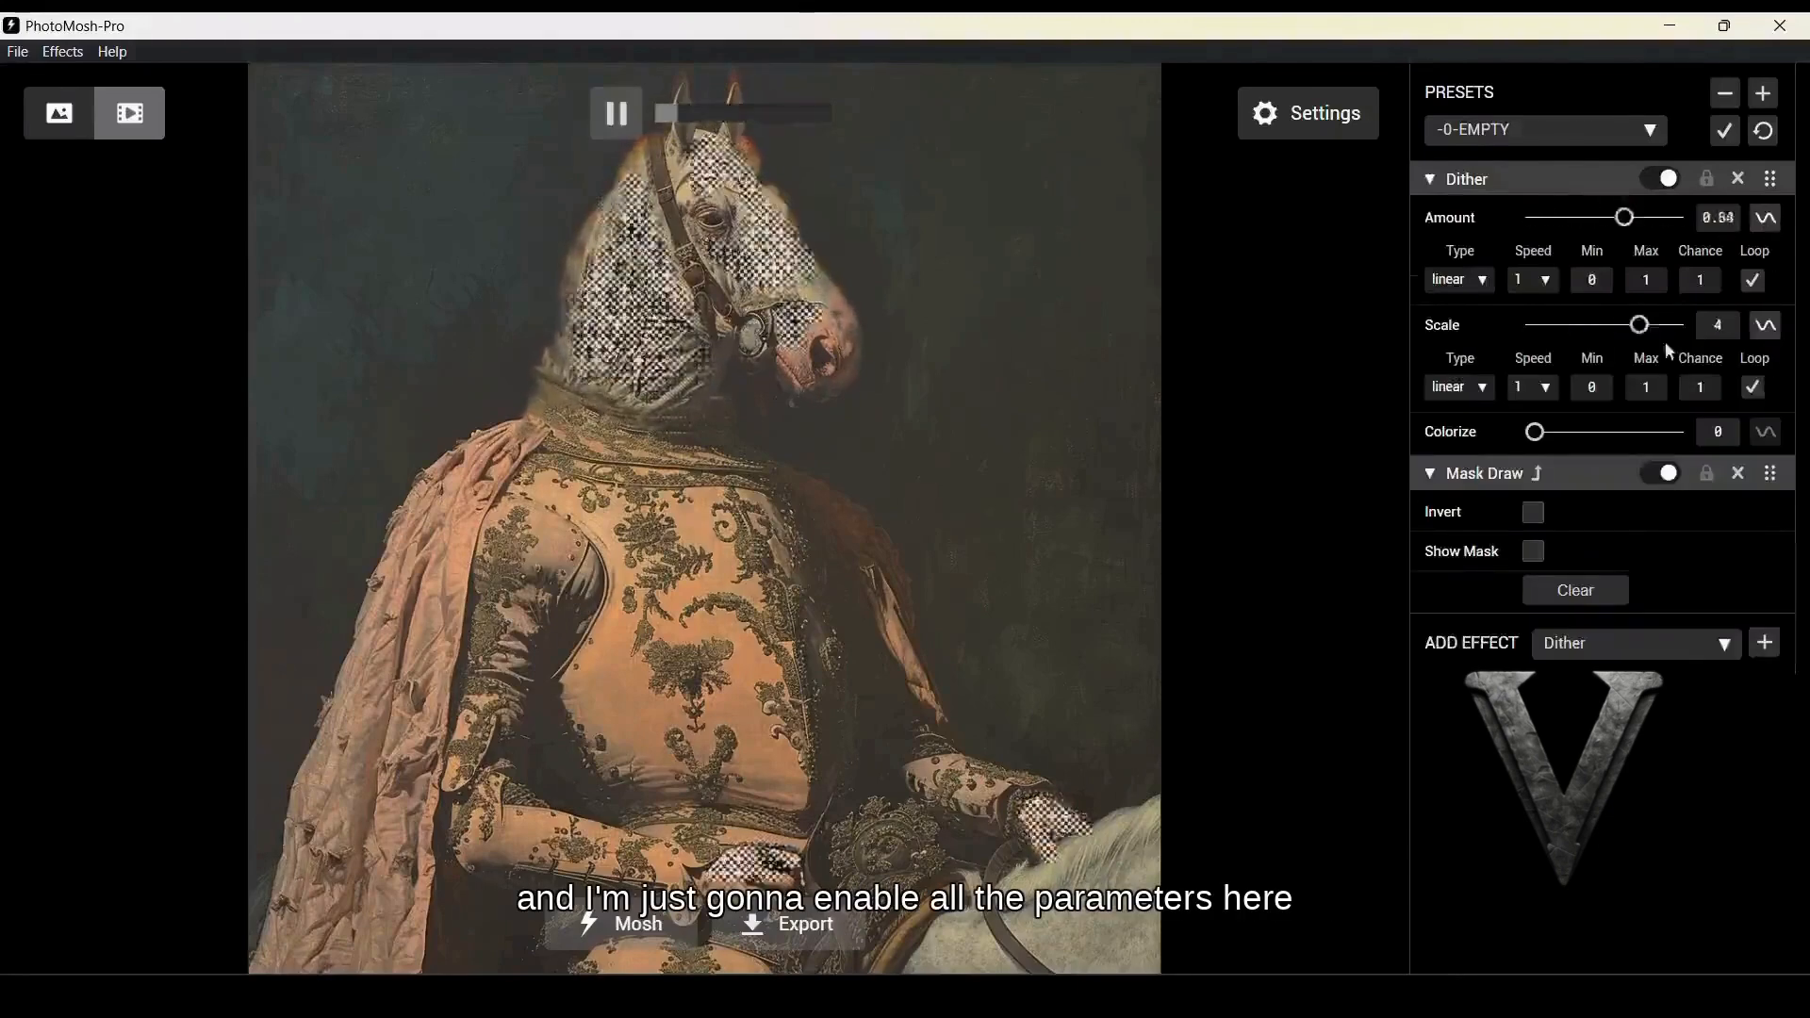
click(1766, 436)
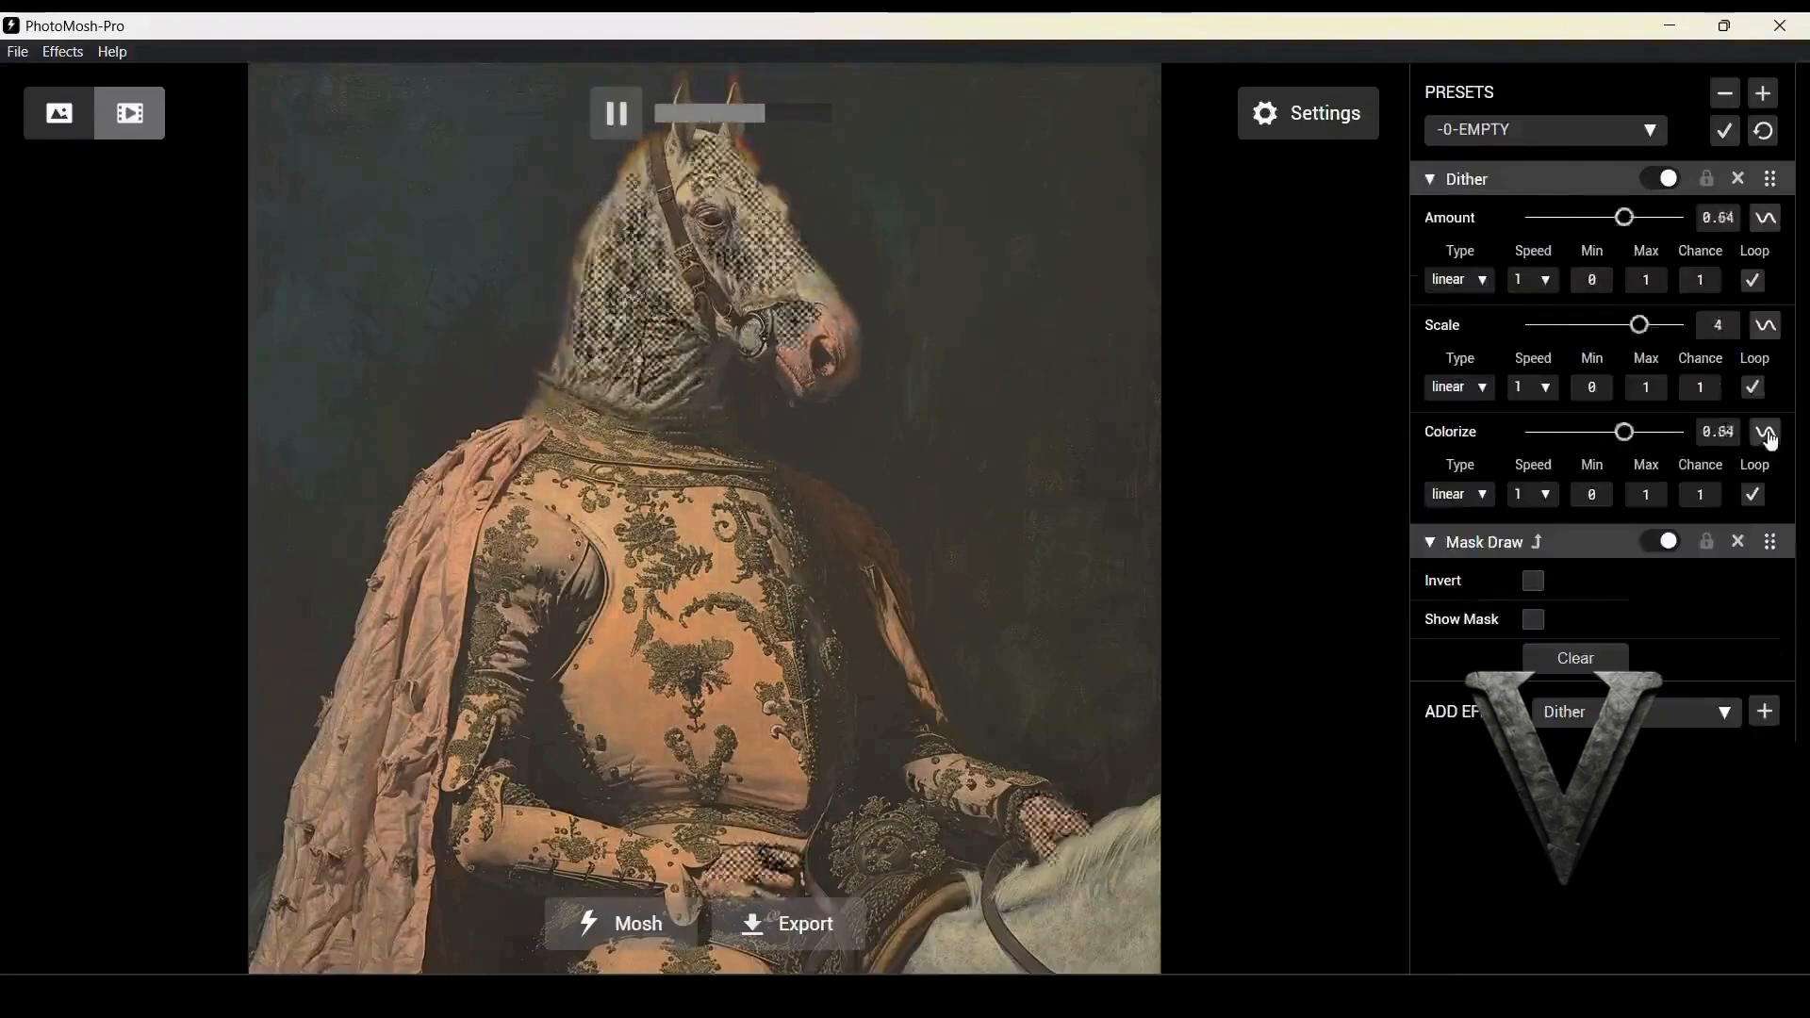
Set the animation speed of Dither's Scale and Amount parameters to .25 each
click(1536, 388)
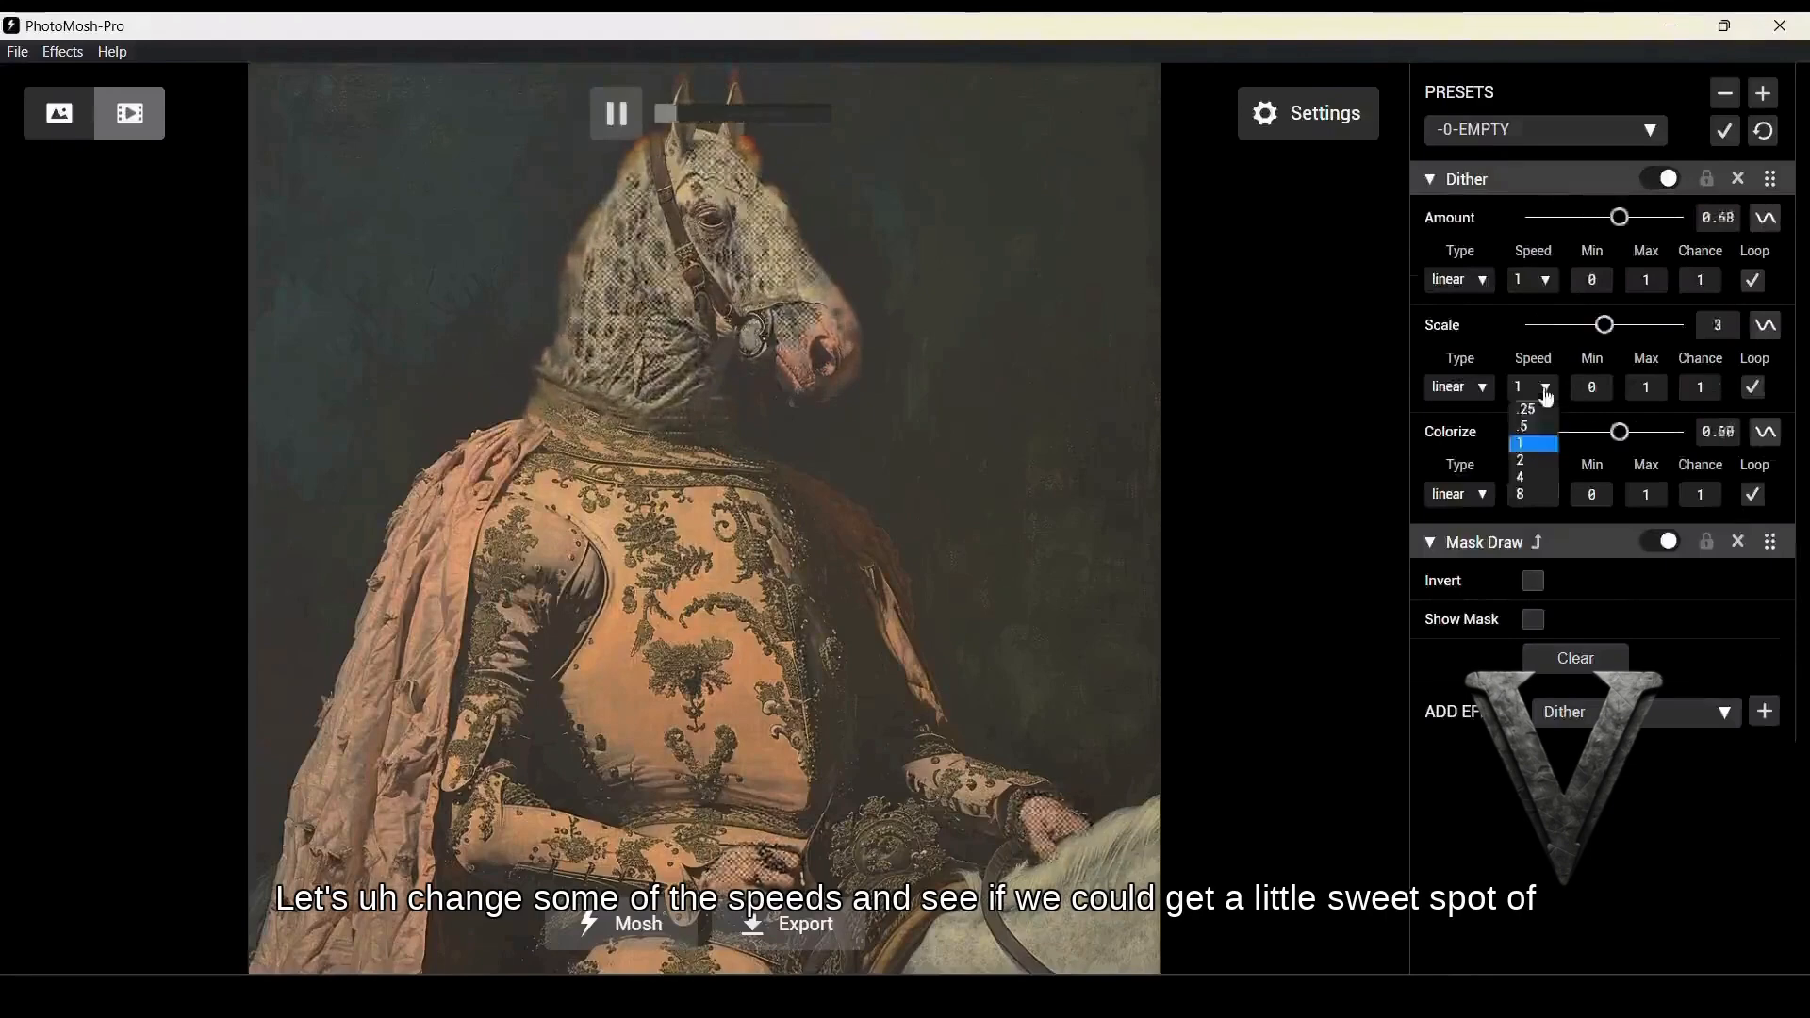
click(1542, 425)
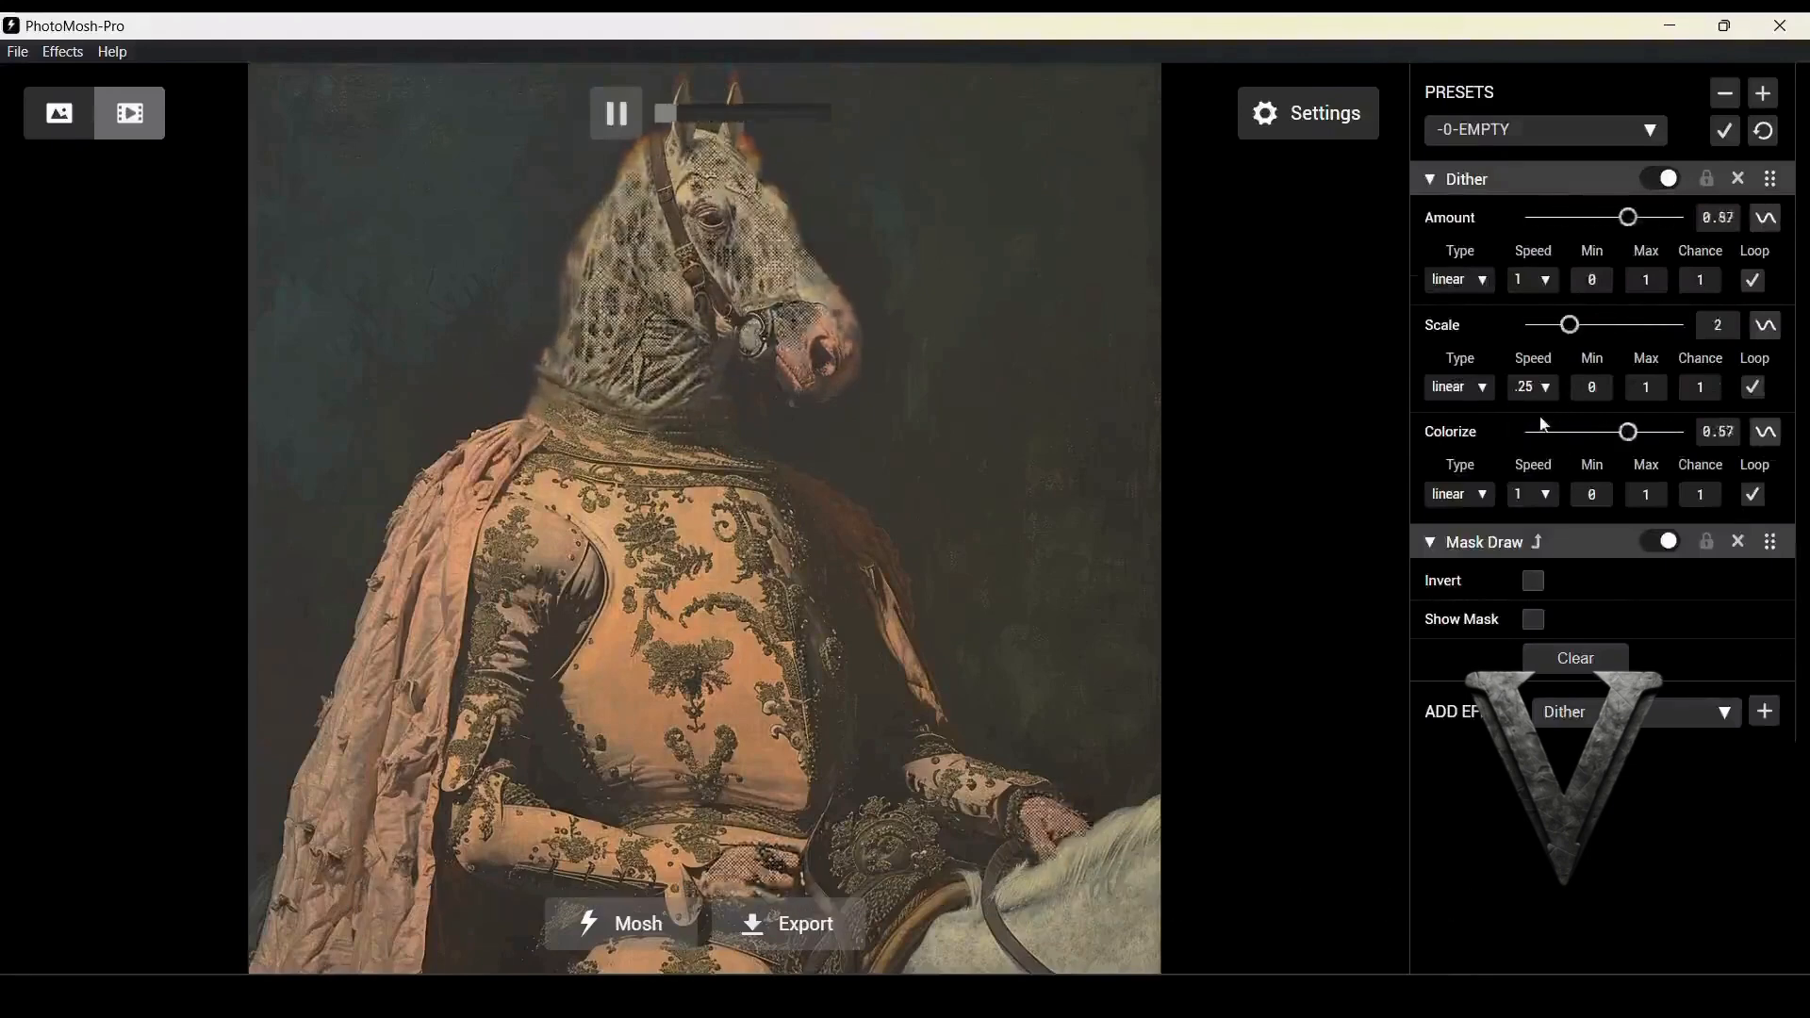
click(1537, 282)
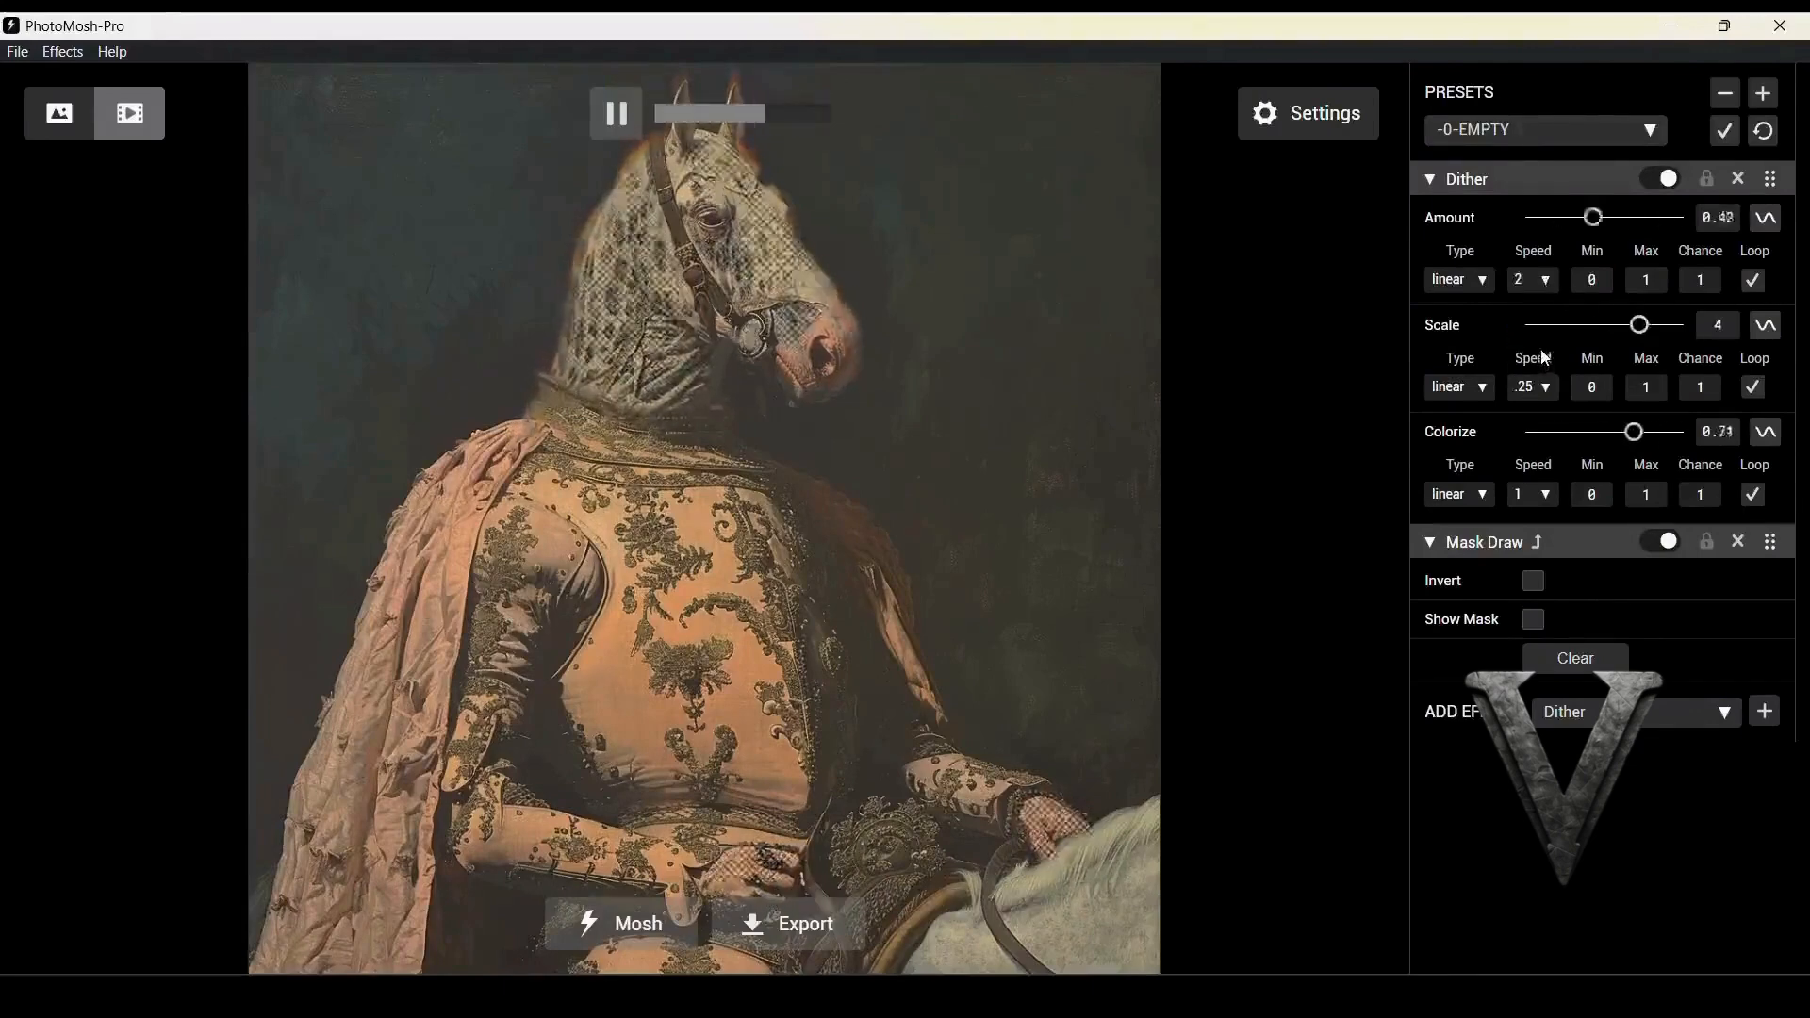
click(1533, 282)
click(1532, 303)
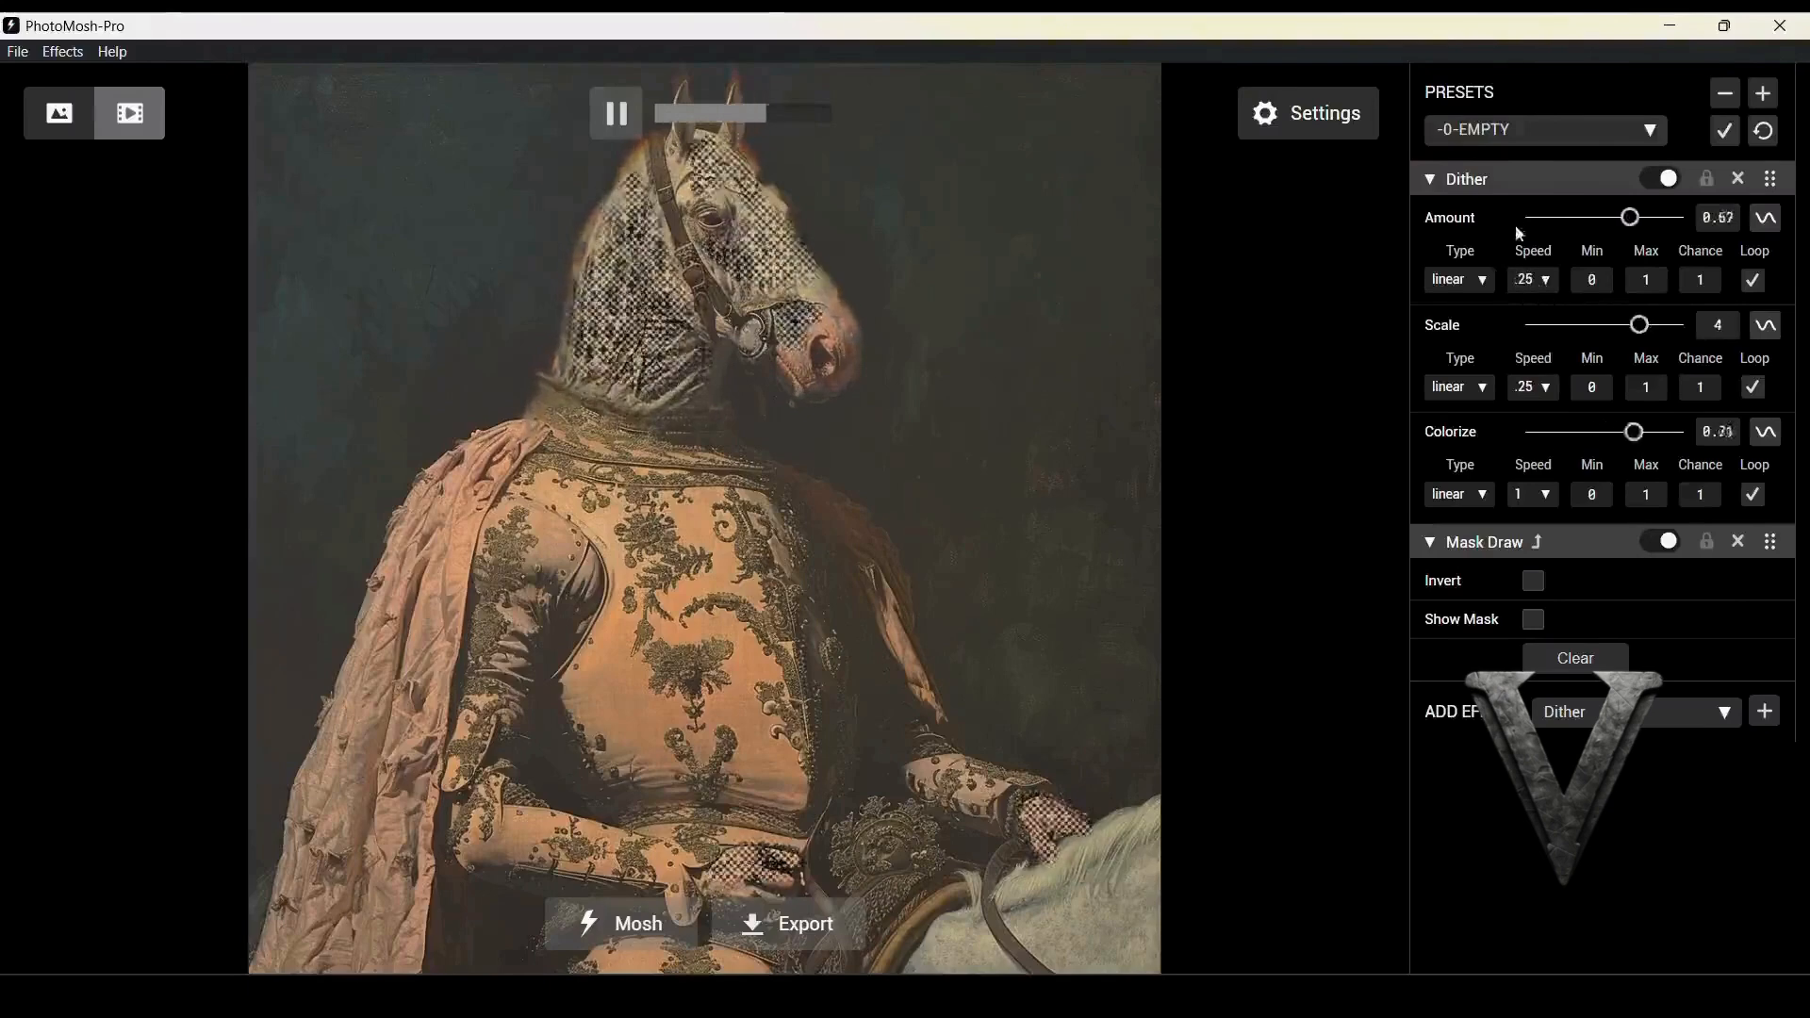
Export the dithered result and load the exported file from Downloads with the Dither effect switched off
click(799, 922)
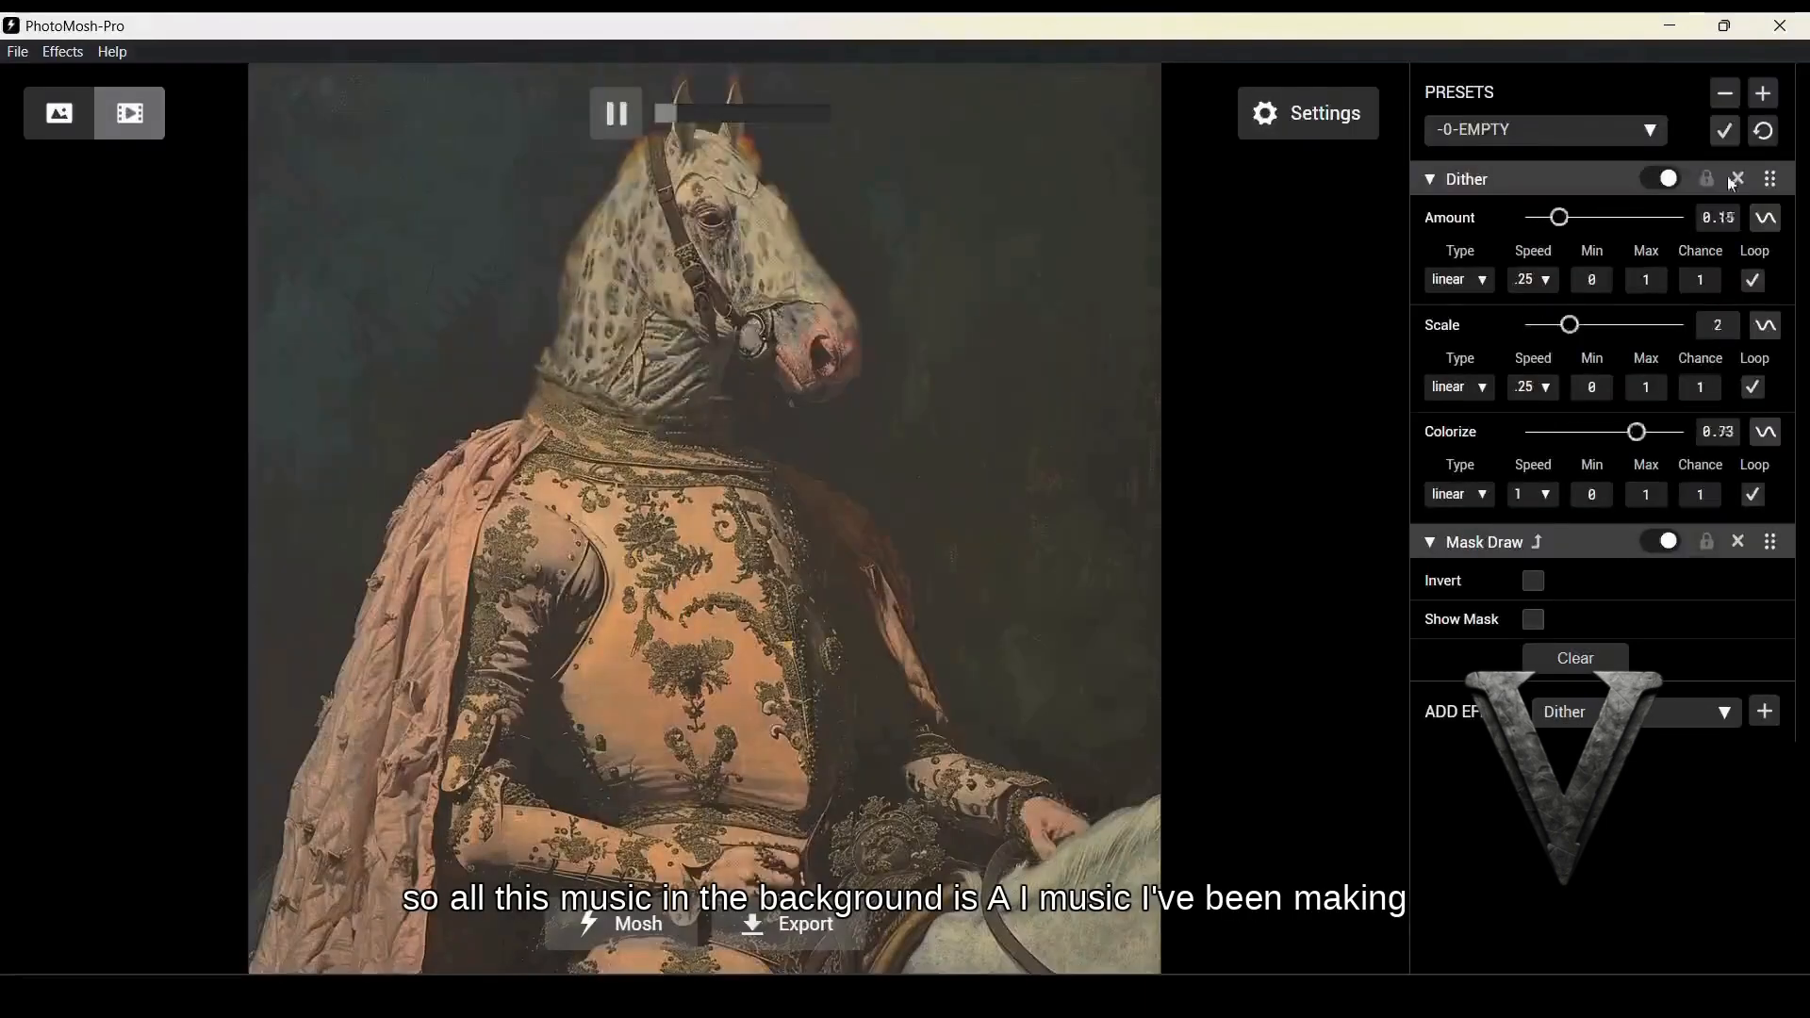
click(1664, 181)
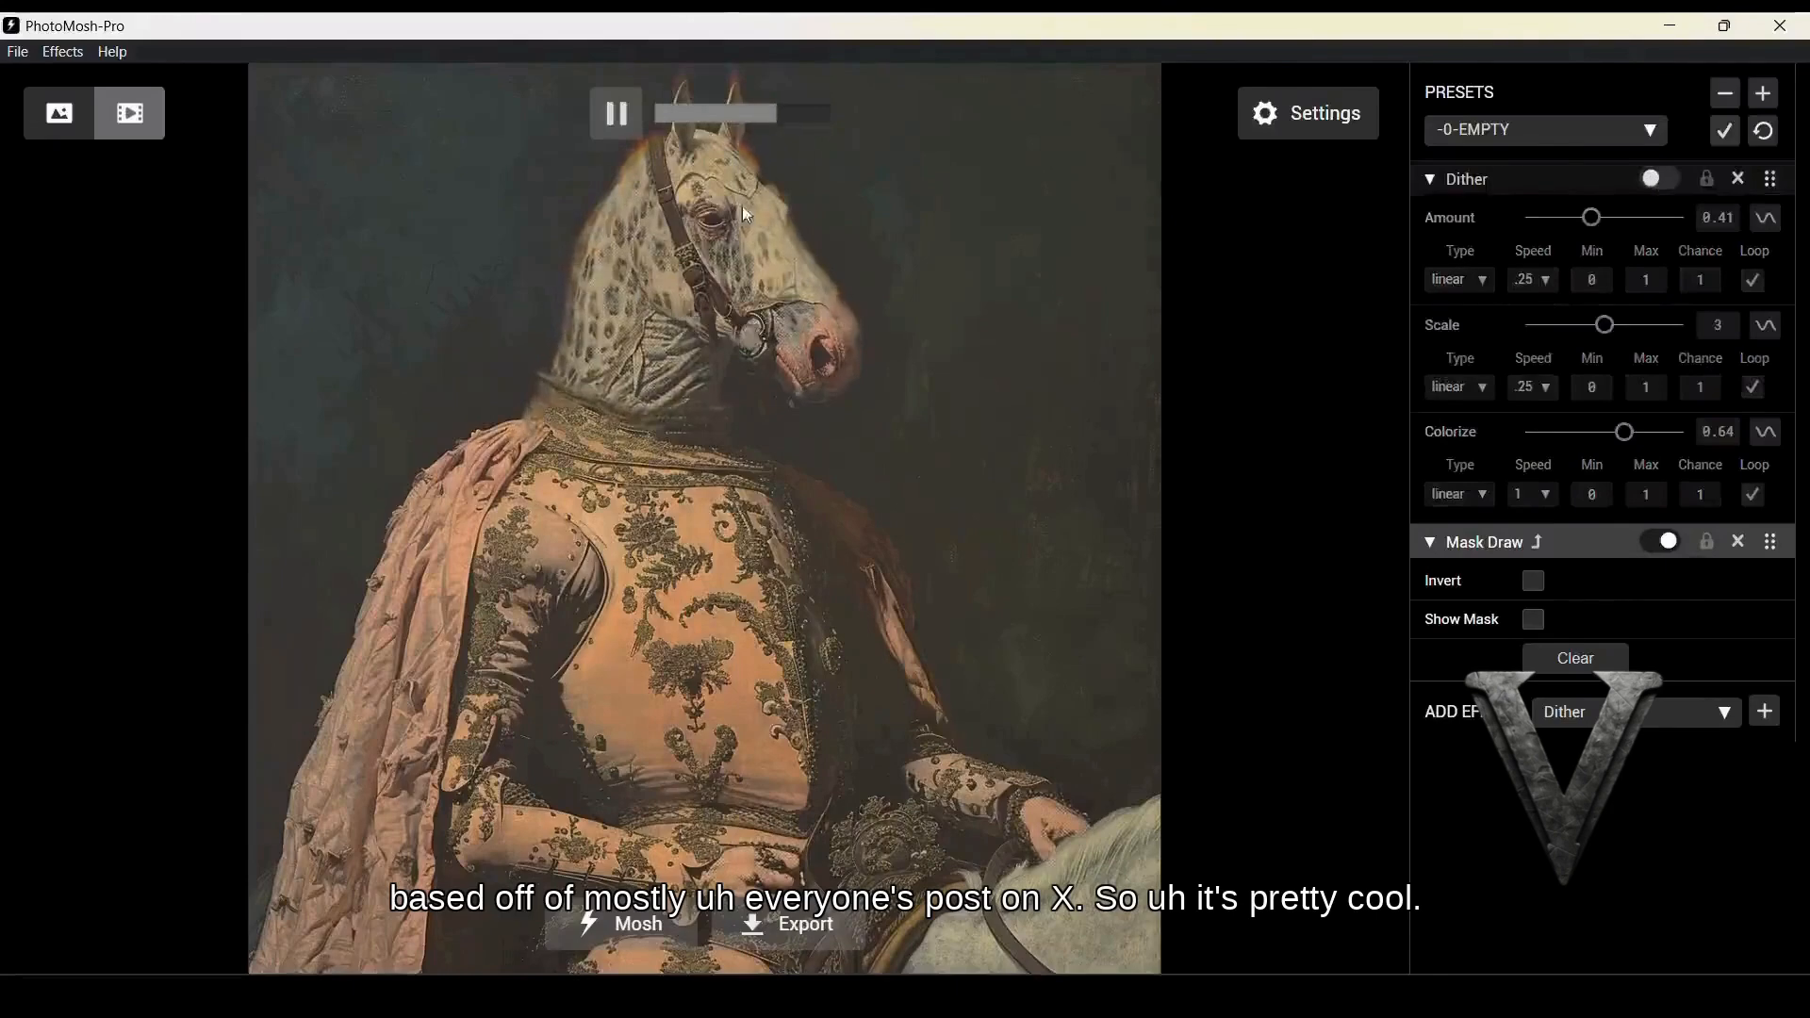
click(17, 51)
click(28, 77)
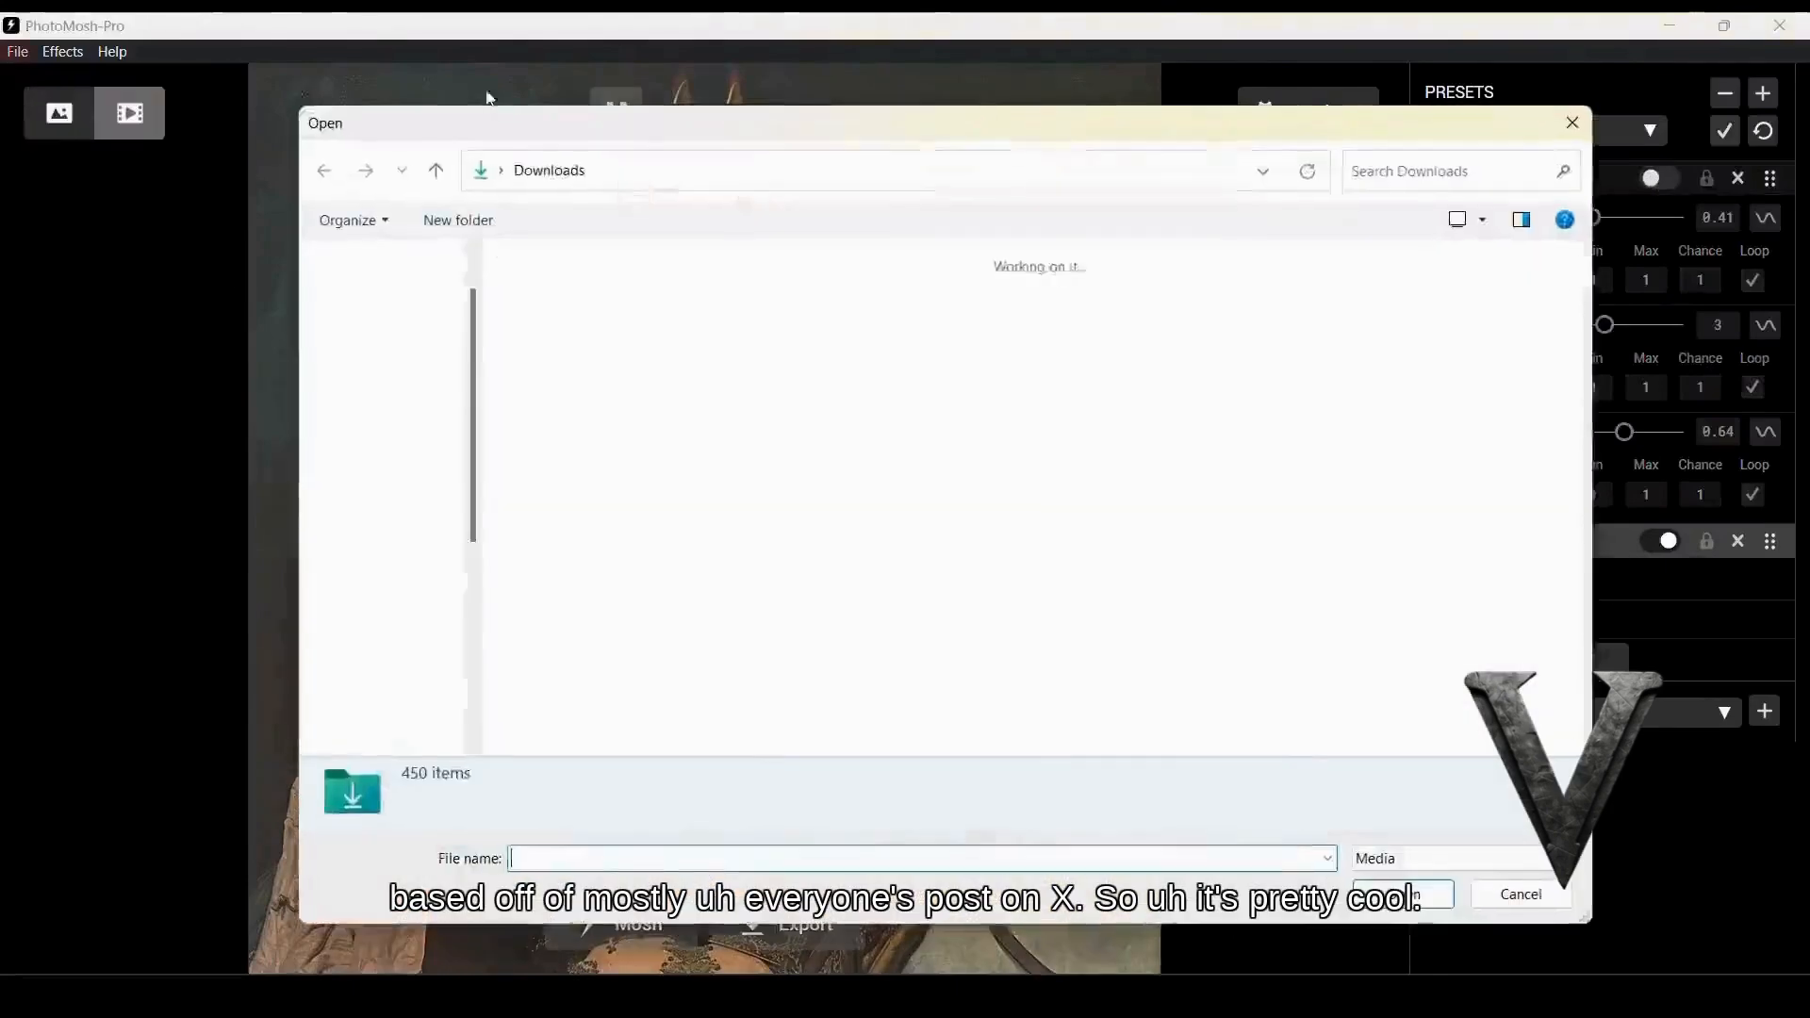
double_click(658, 300)
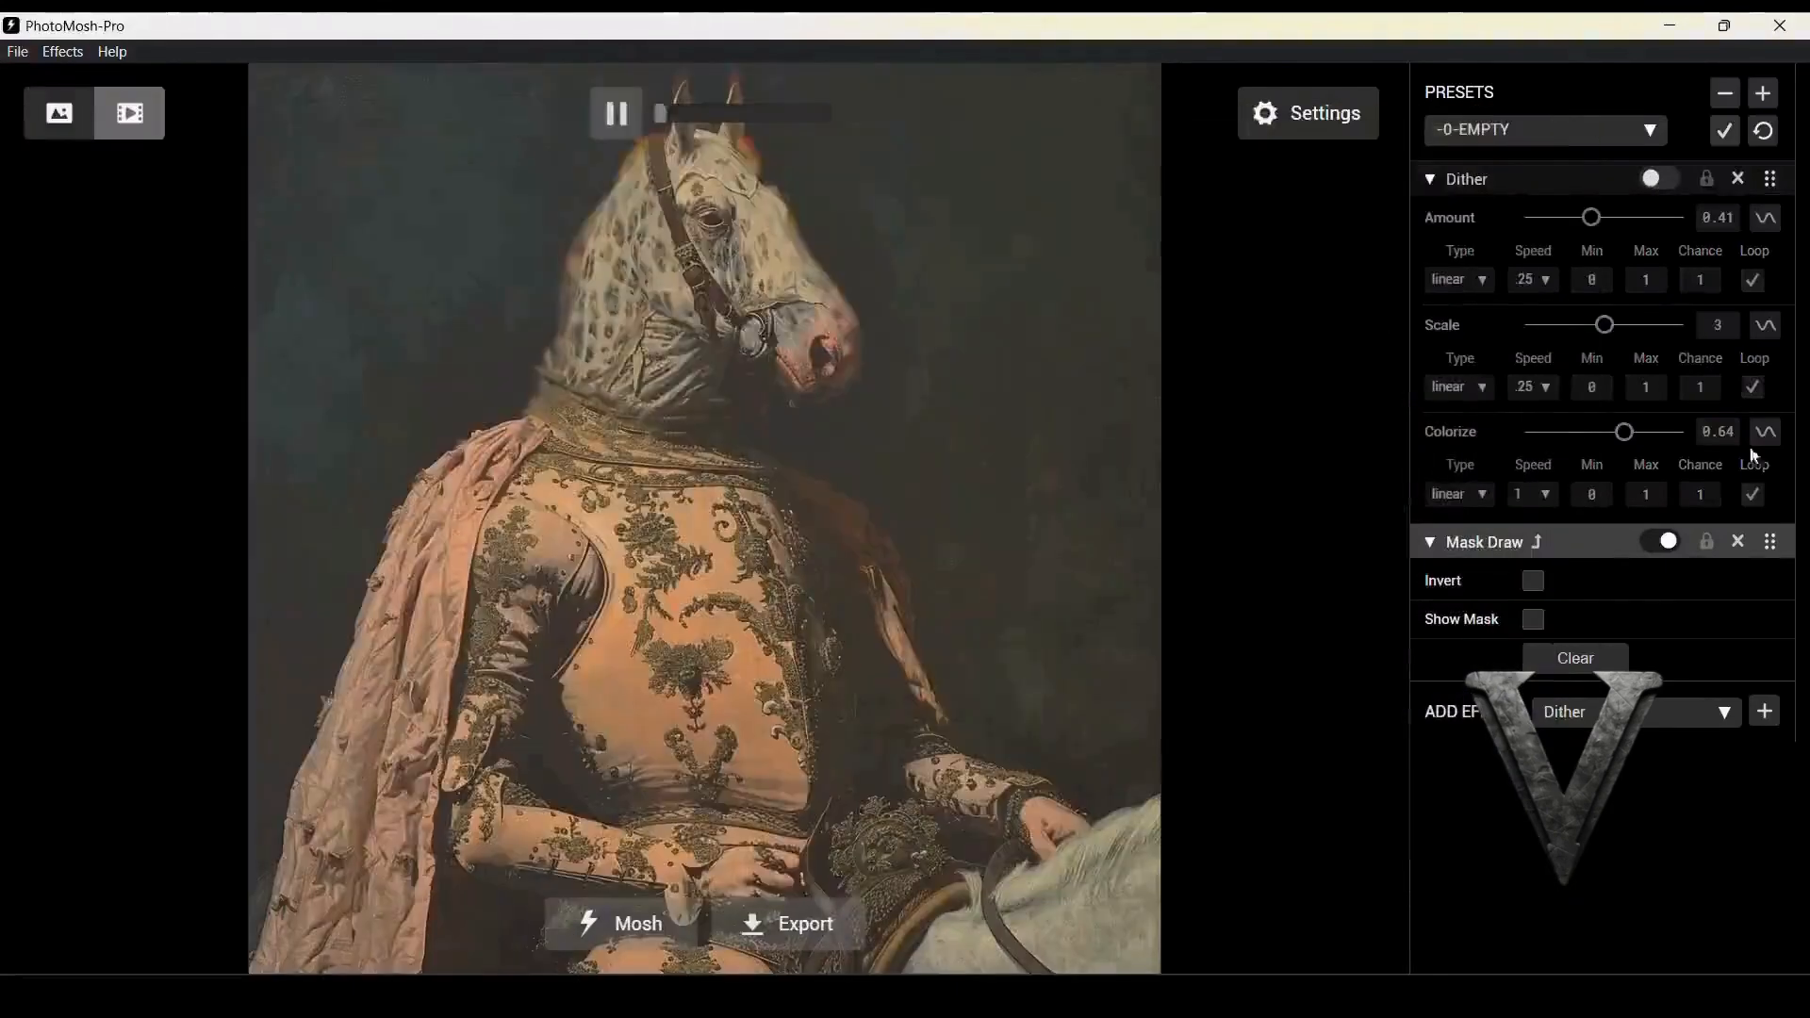
Inspect the painted mask area by toggling Mask Draw's Invert and Show Mask on and back off
click(1532, 580)
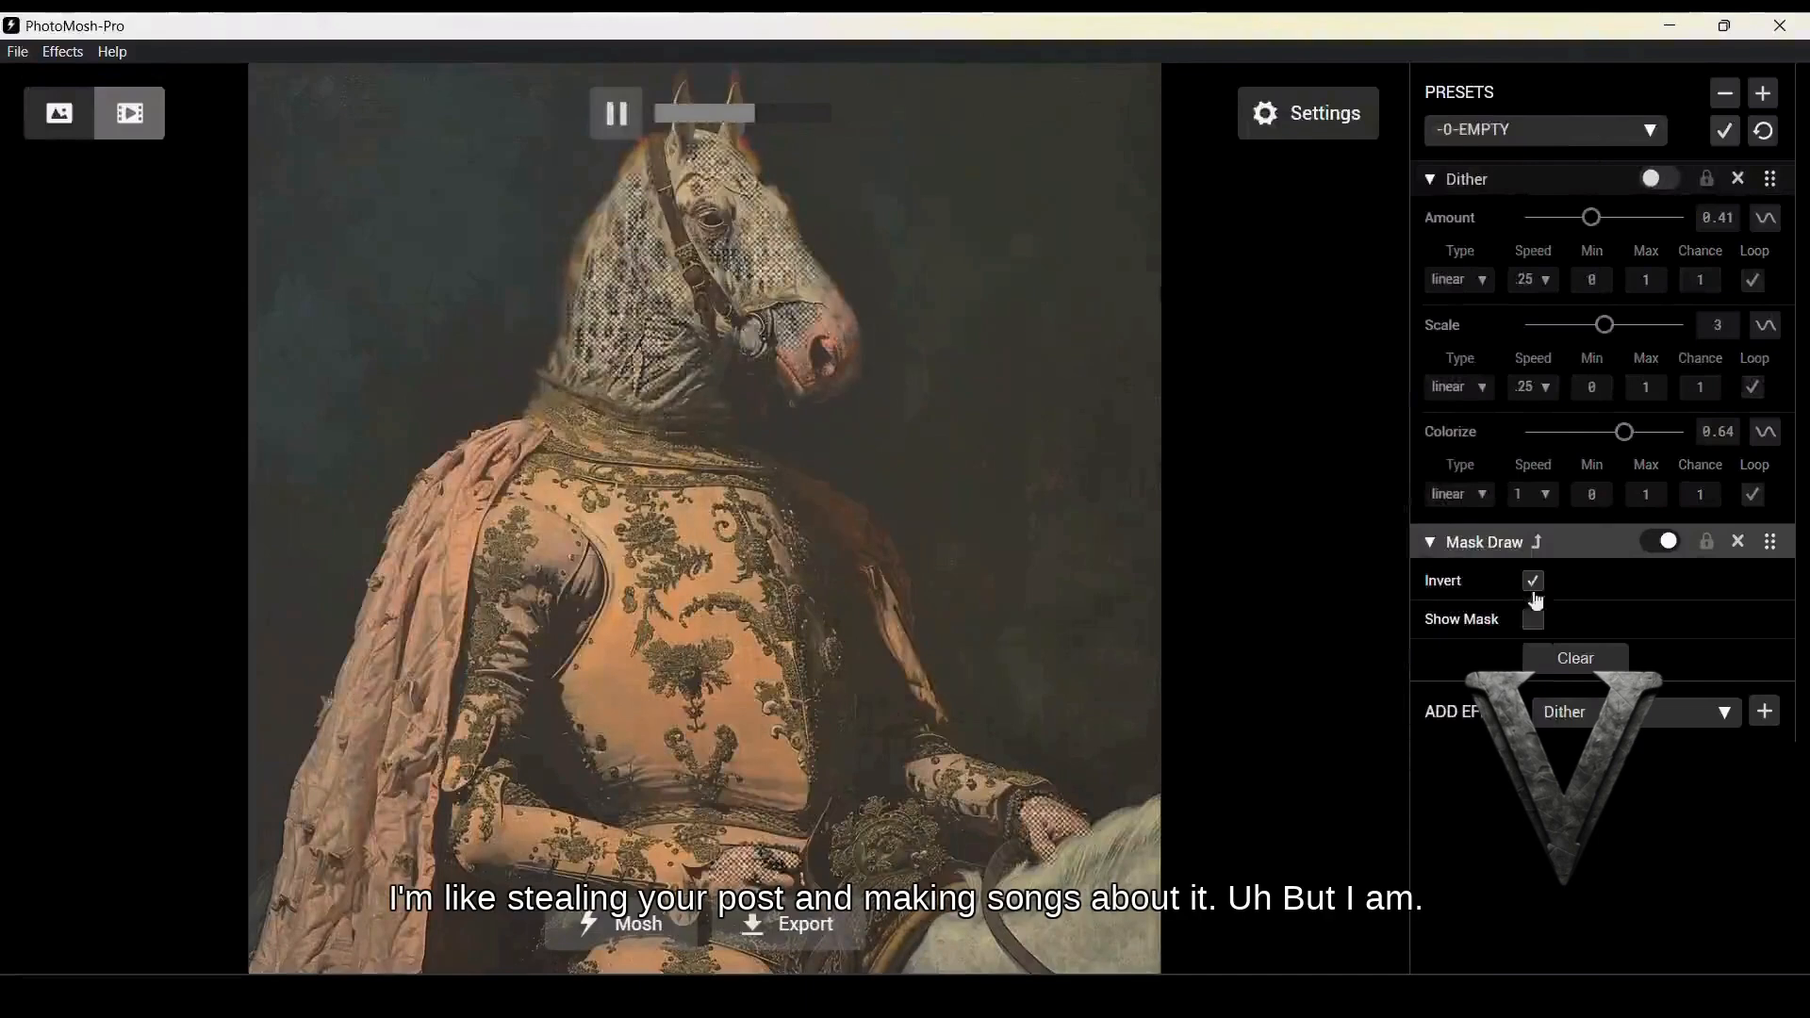
click(1534, 619)
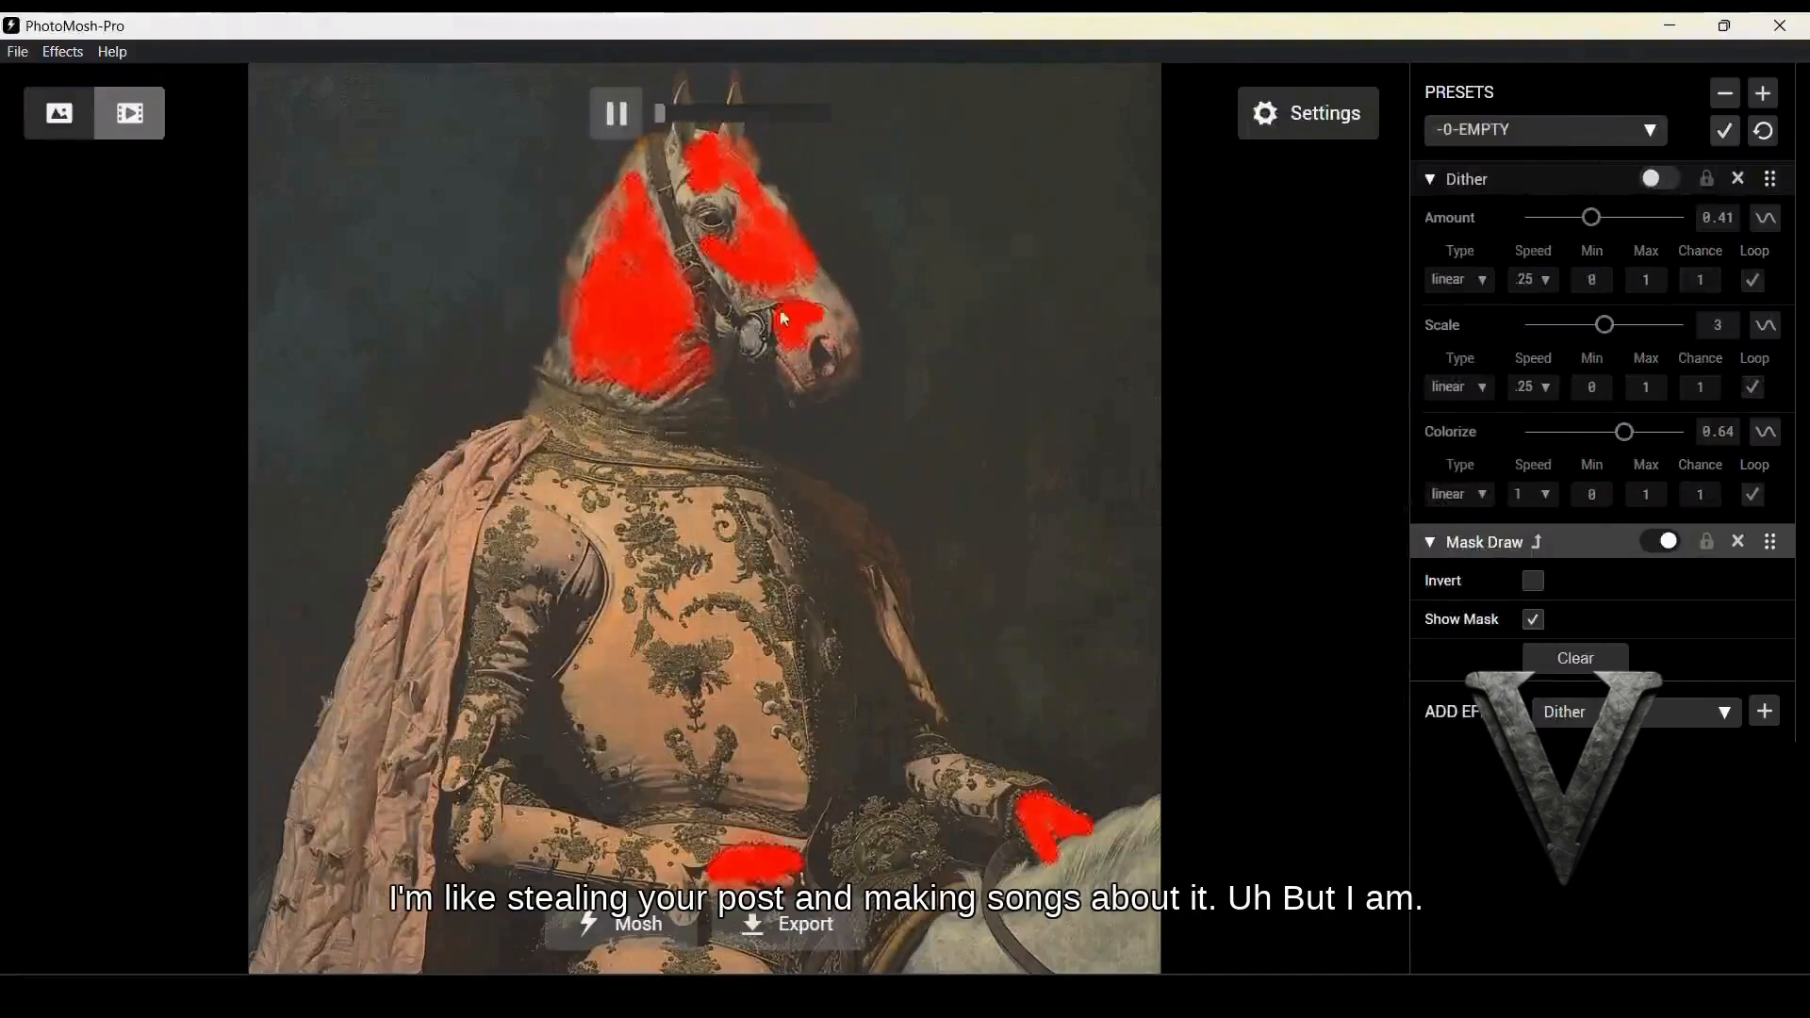
click(1534, 620)
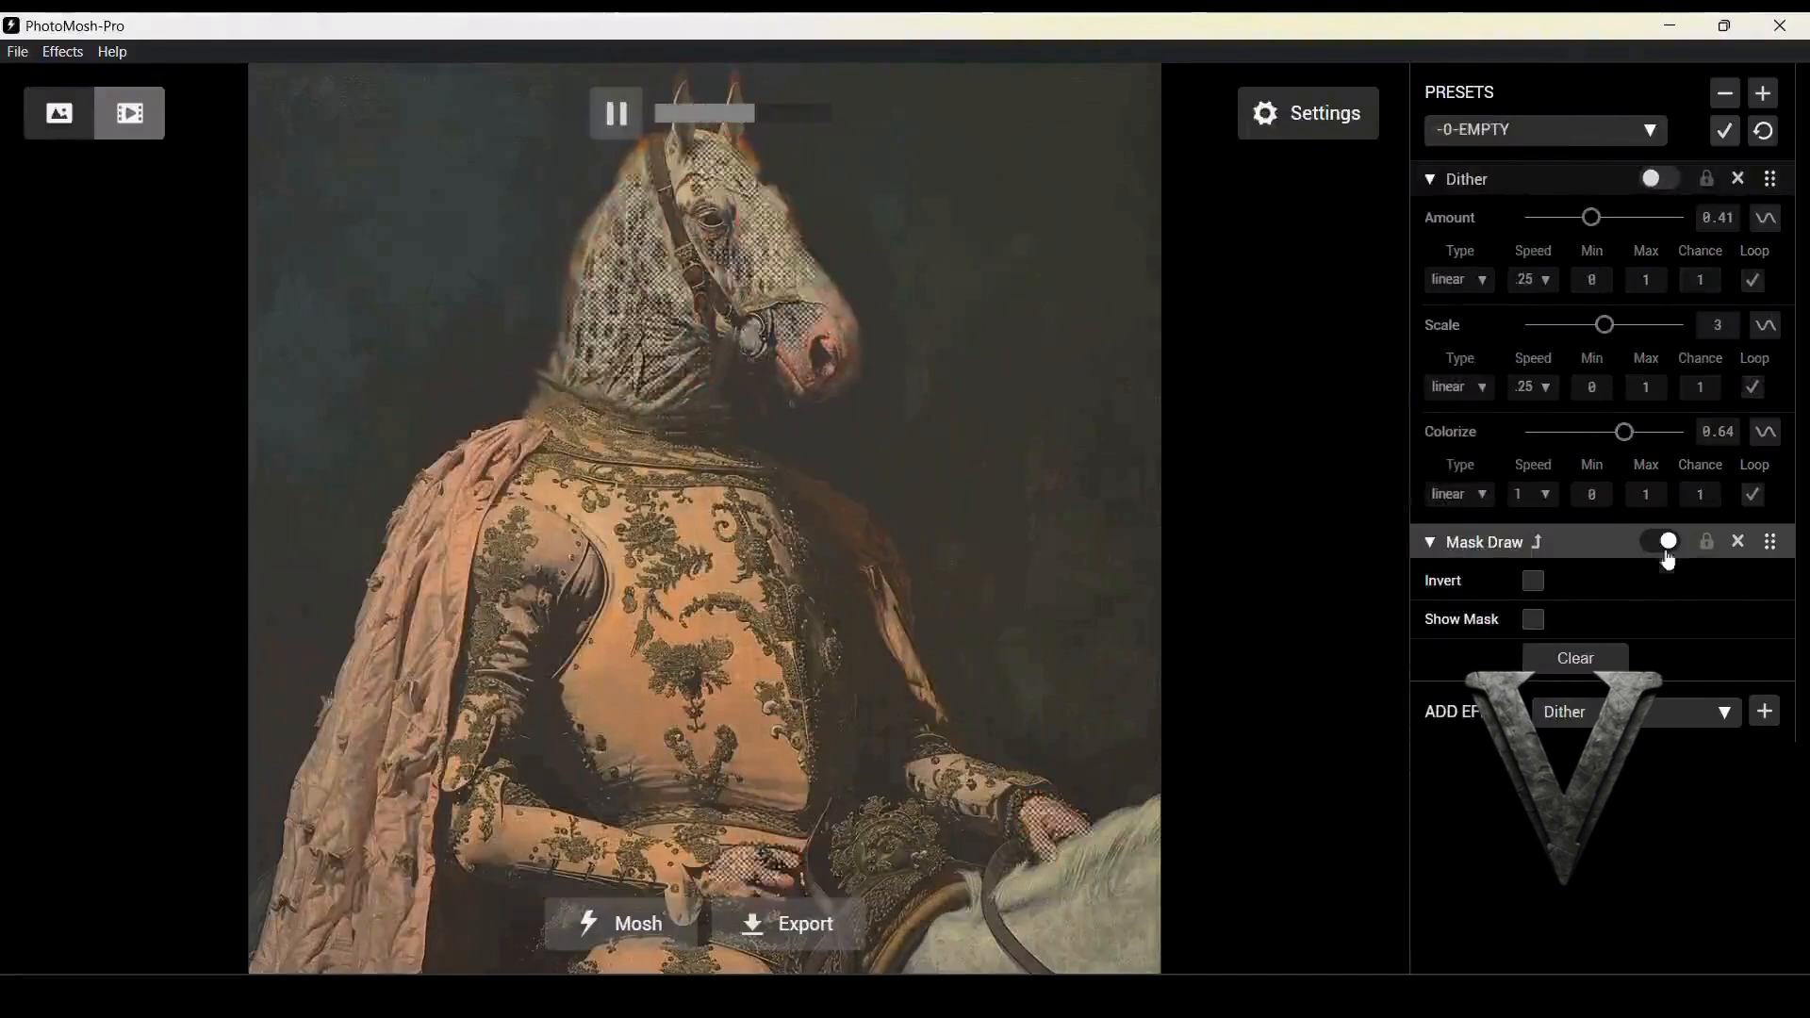
Add a Hard Glitch effect and move it directly above Mask Draw in the effect stack
click(1691, 722)
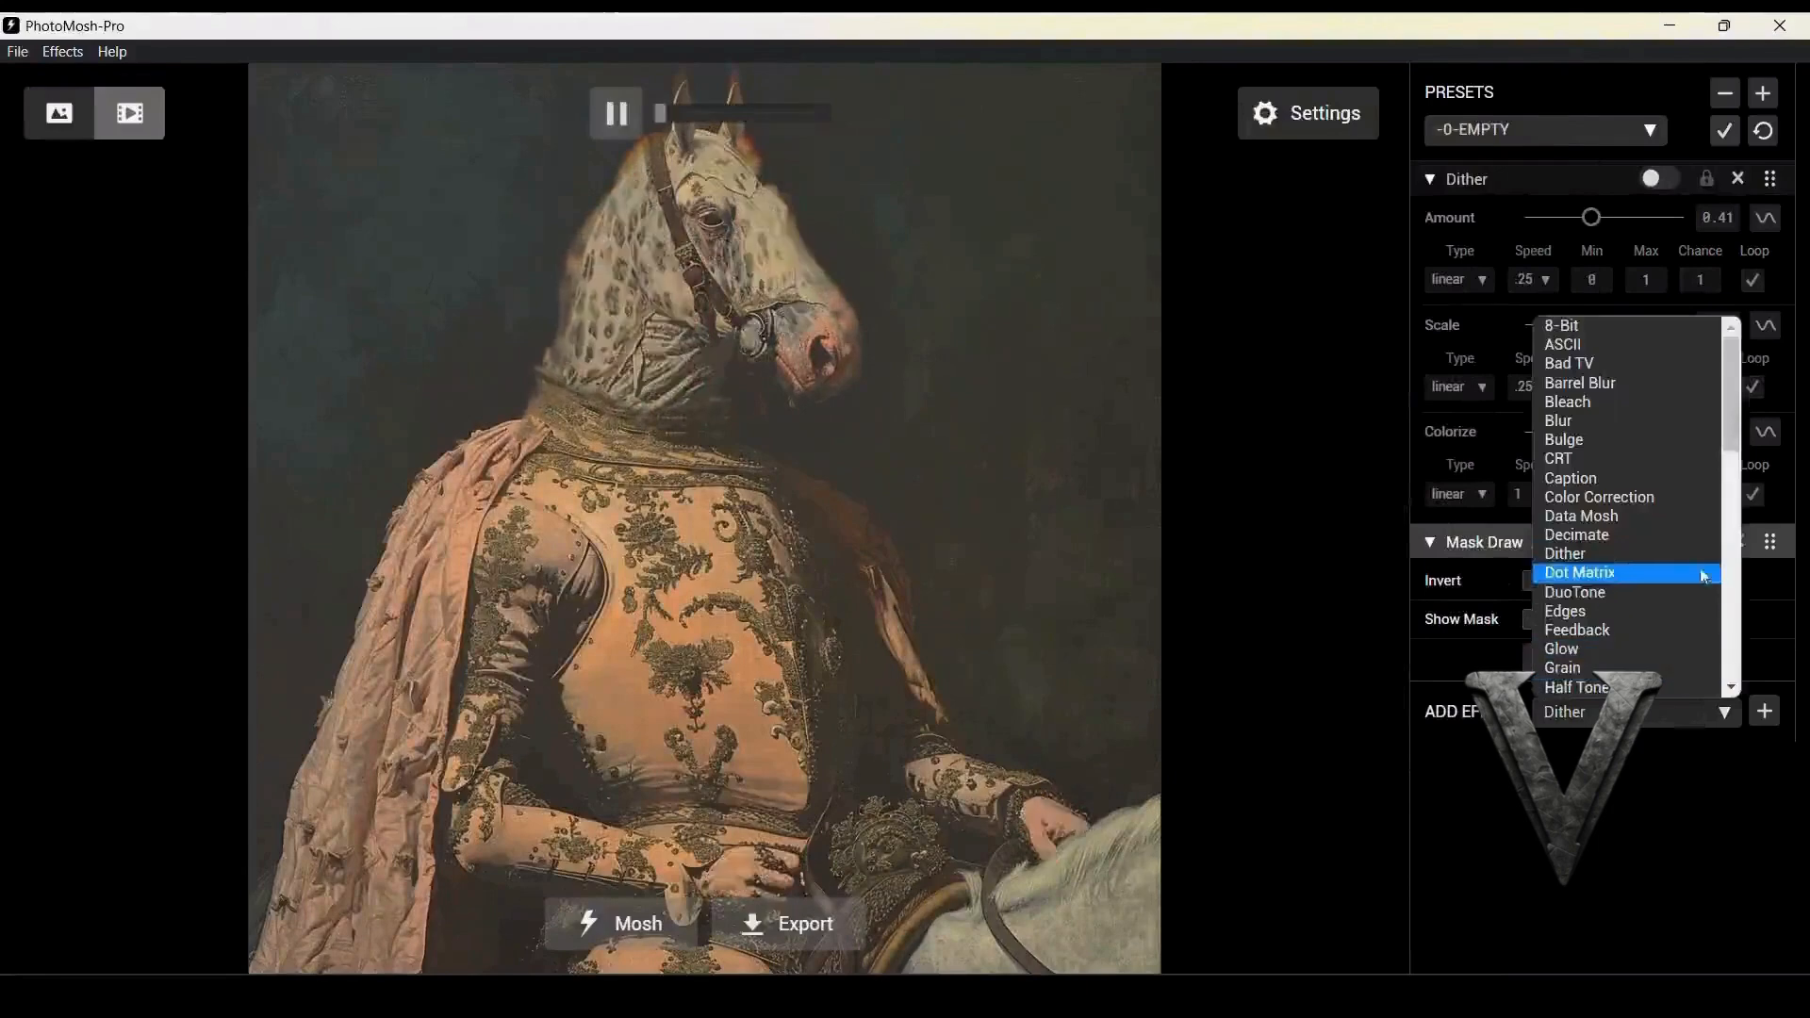
scroll(1732, 443, down, 2)
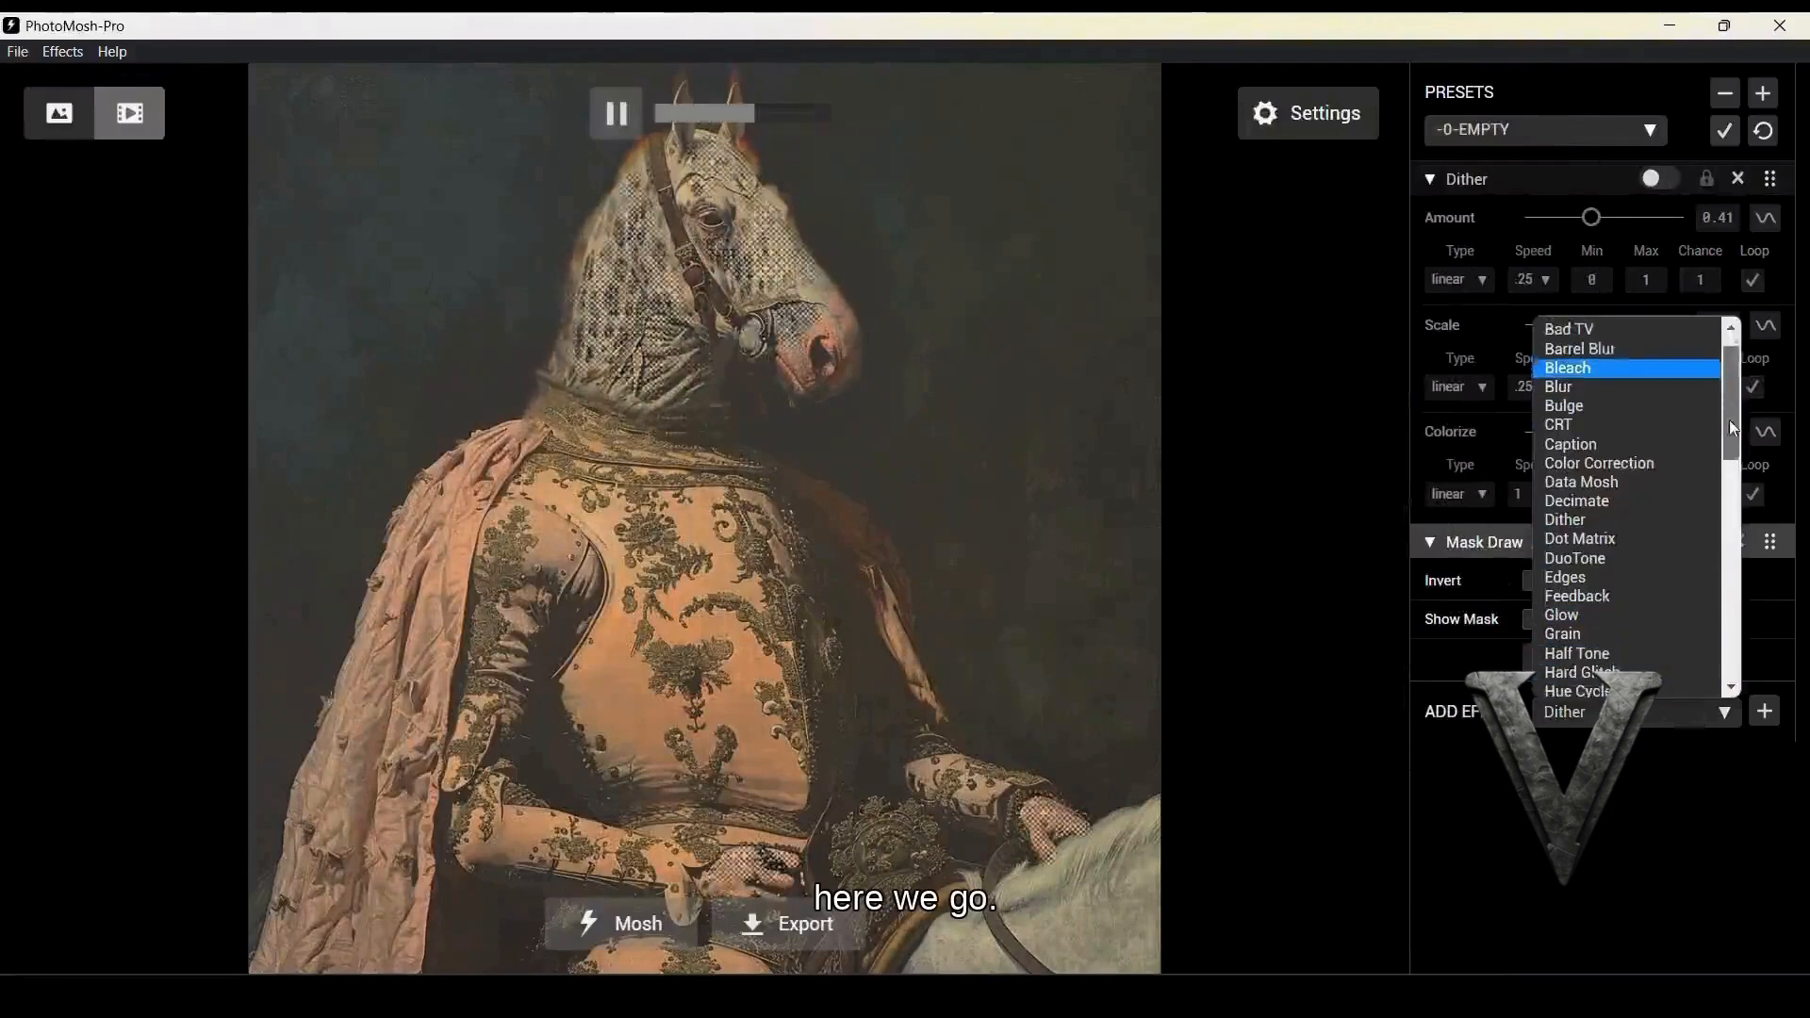
drag(1732, 435, 1736, 500)
click(1592, 435)
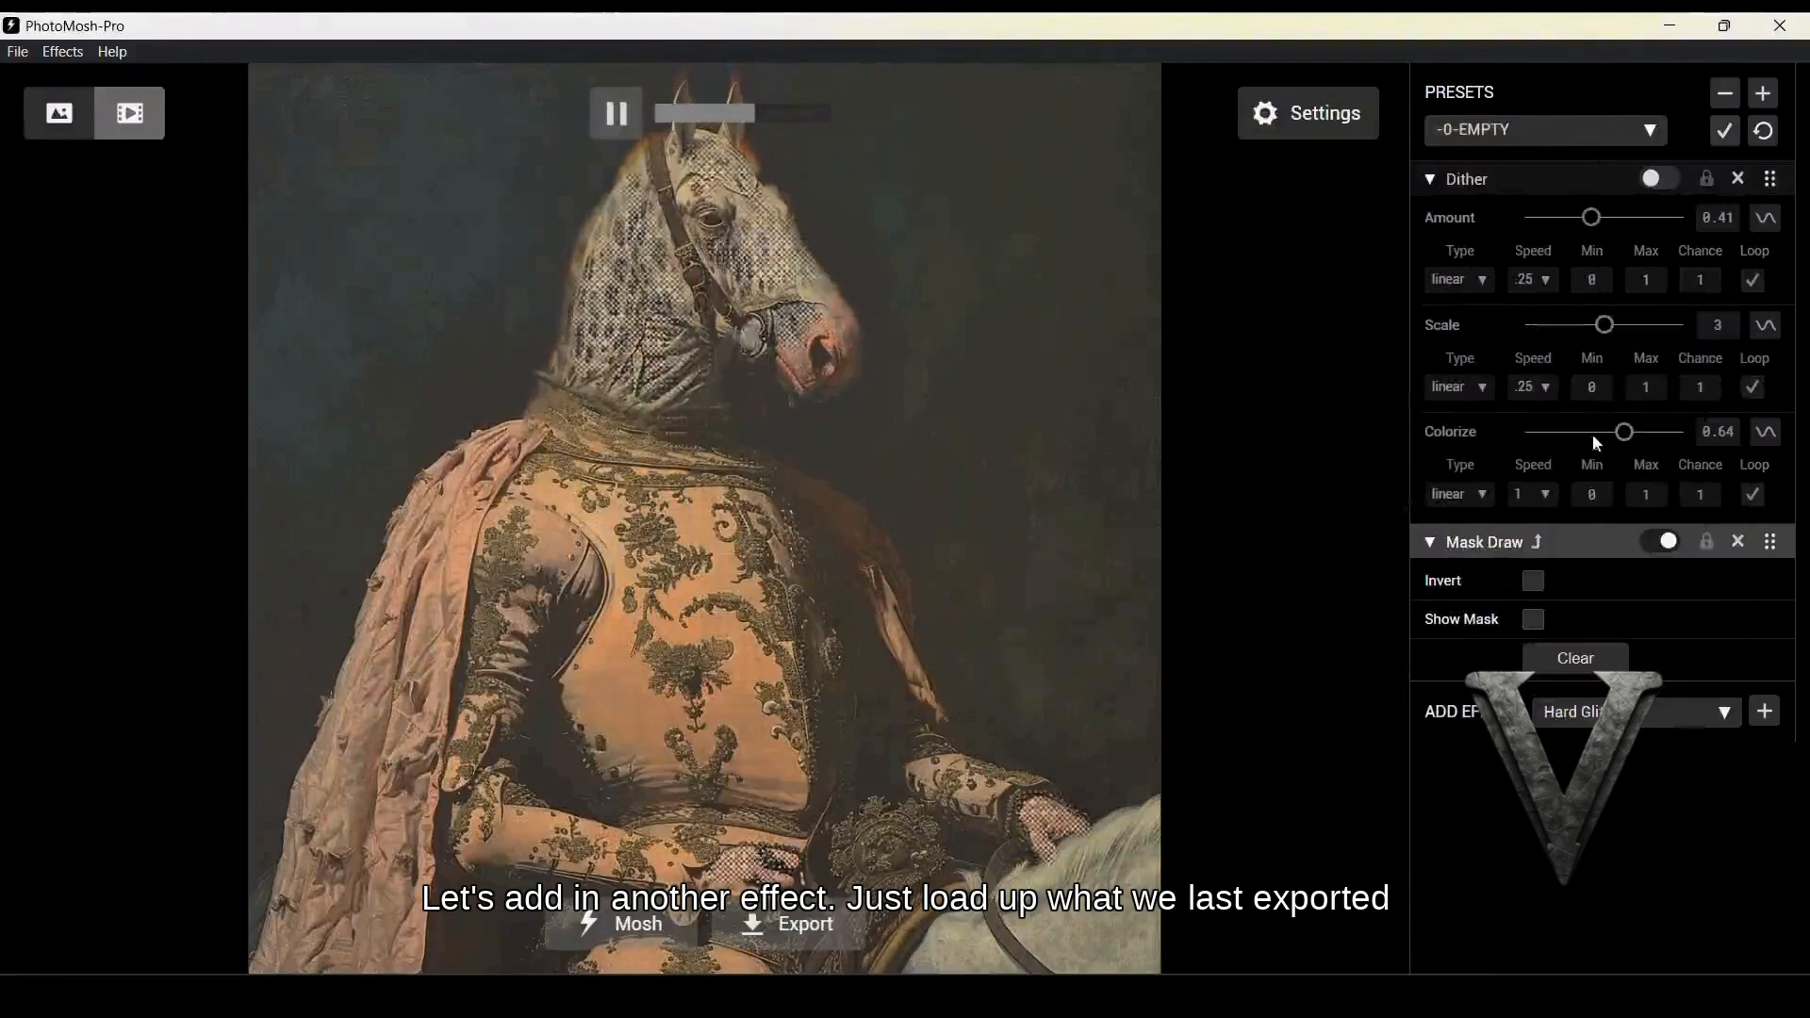
click(1764, 711)
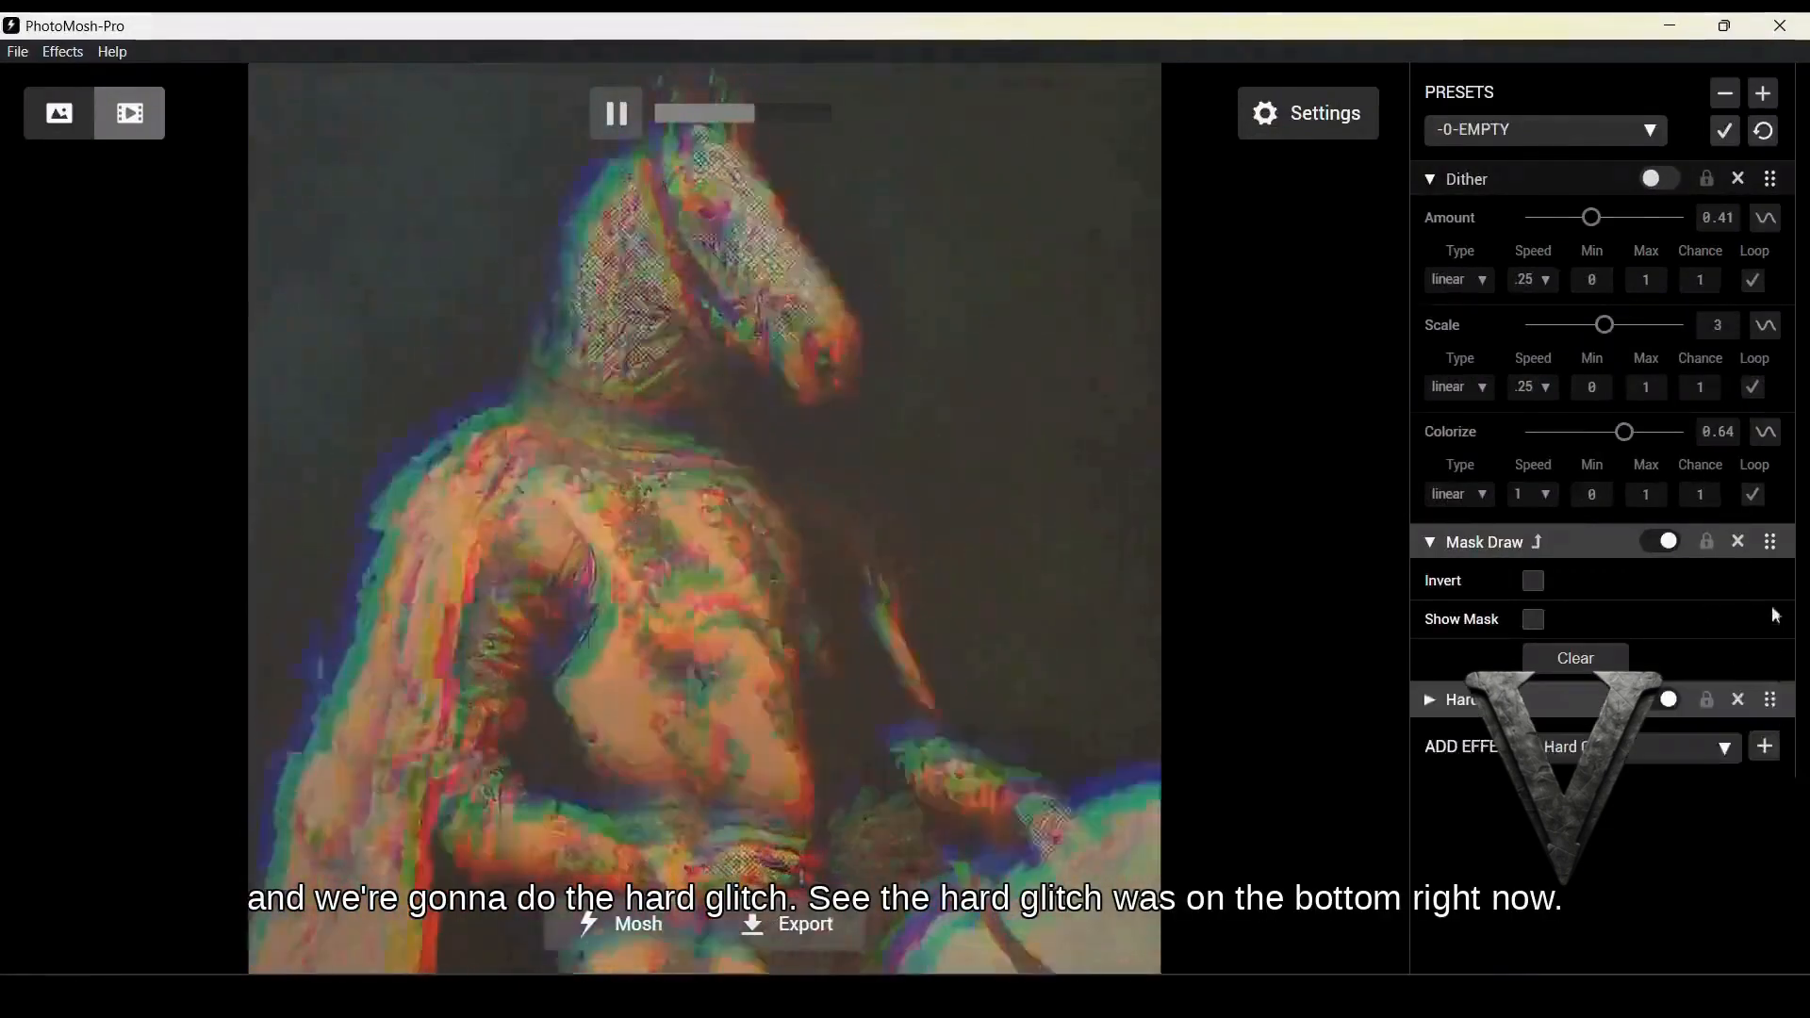
mouse_move(1770, 699)
mouse_down()
mouse_move(1770, 546)
mouse_move(1759, 567)
mouse_up()
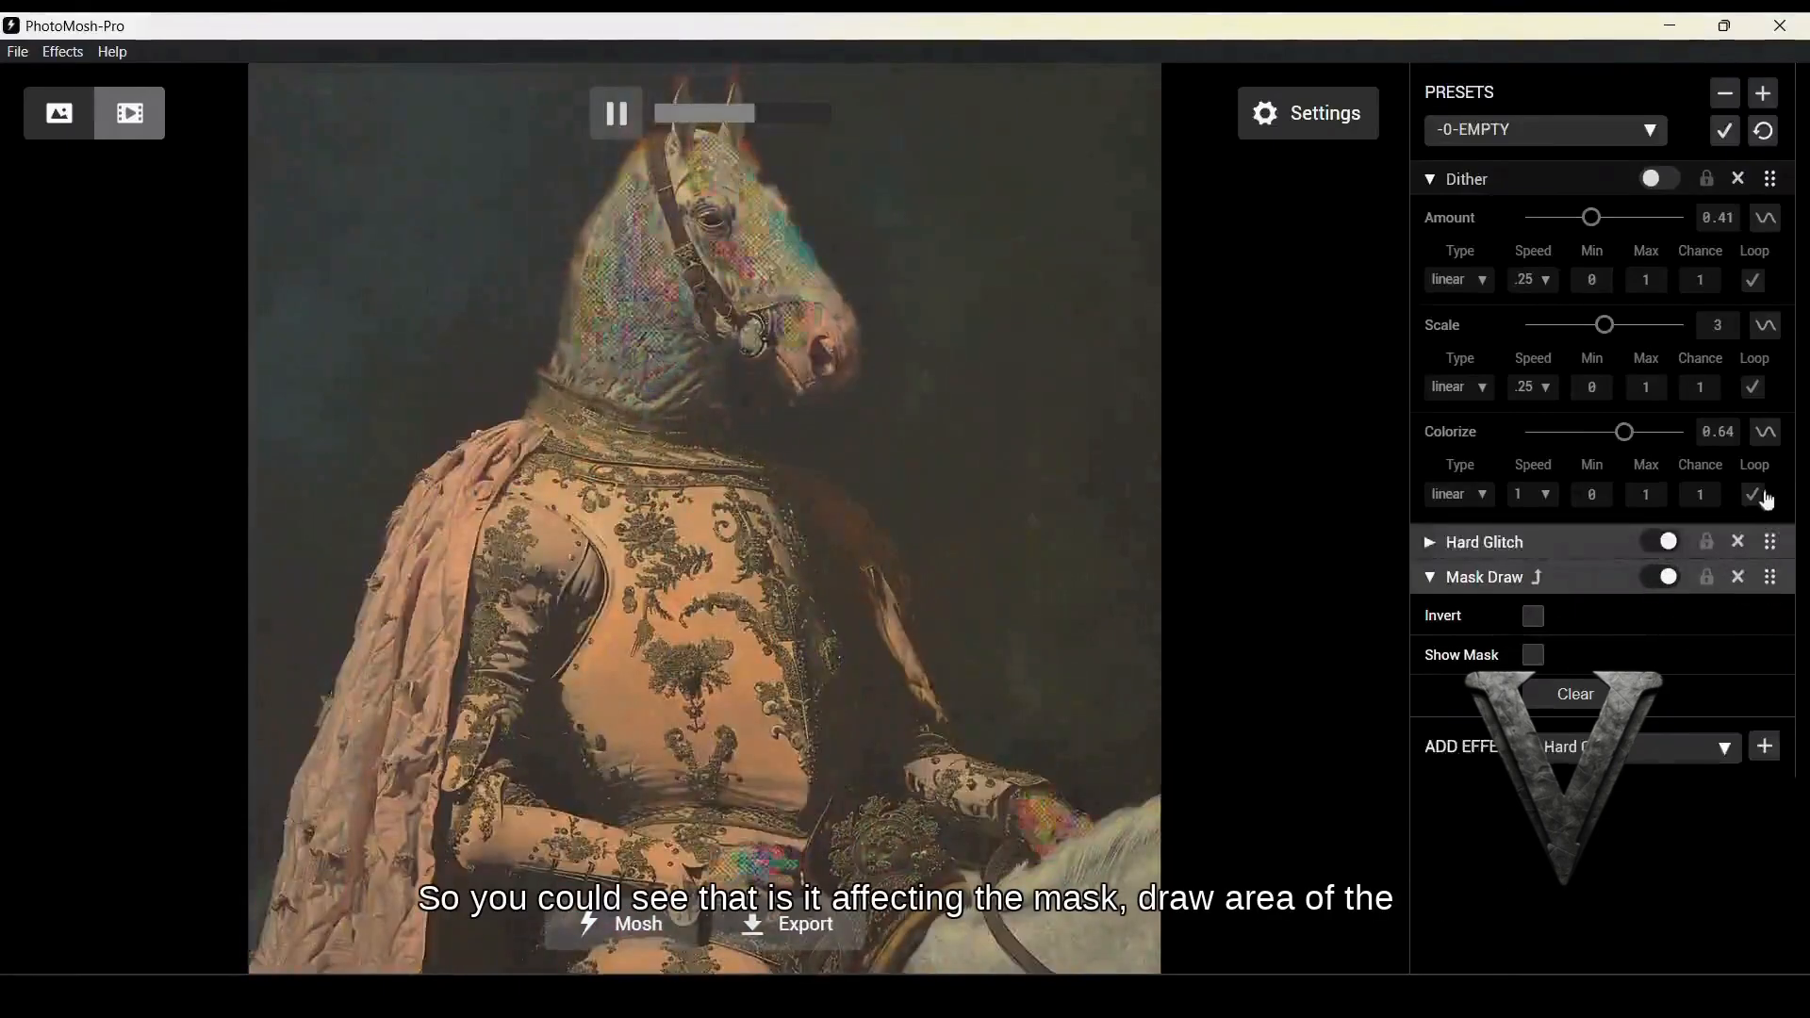
click(1668, 579)
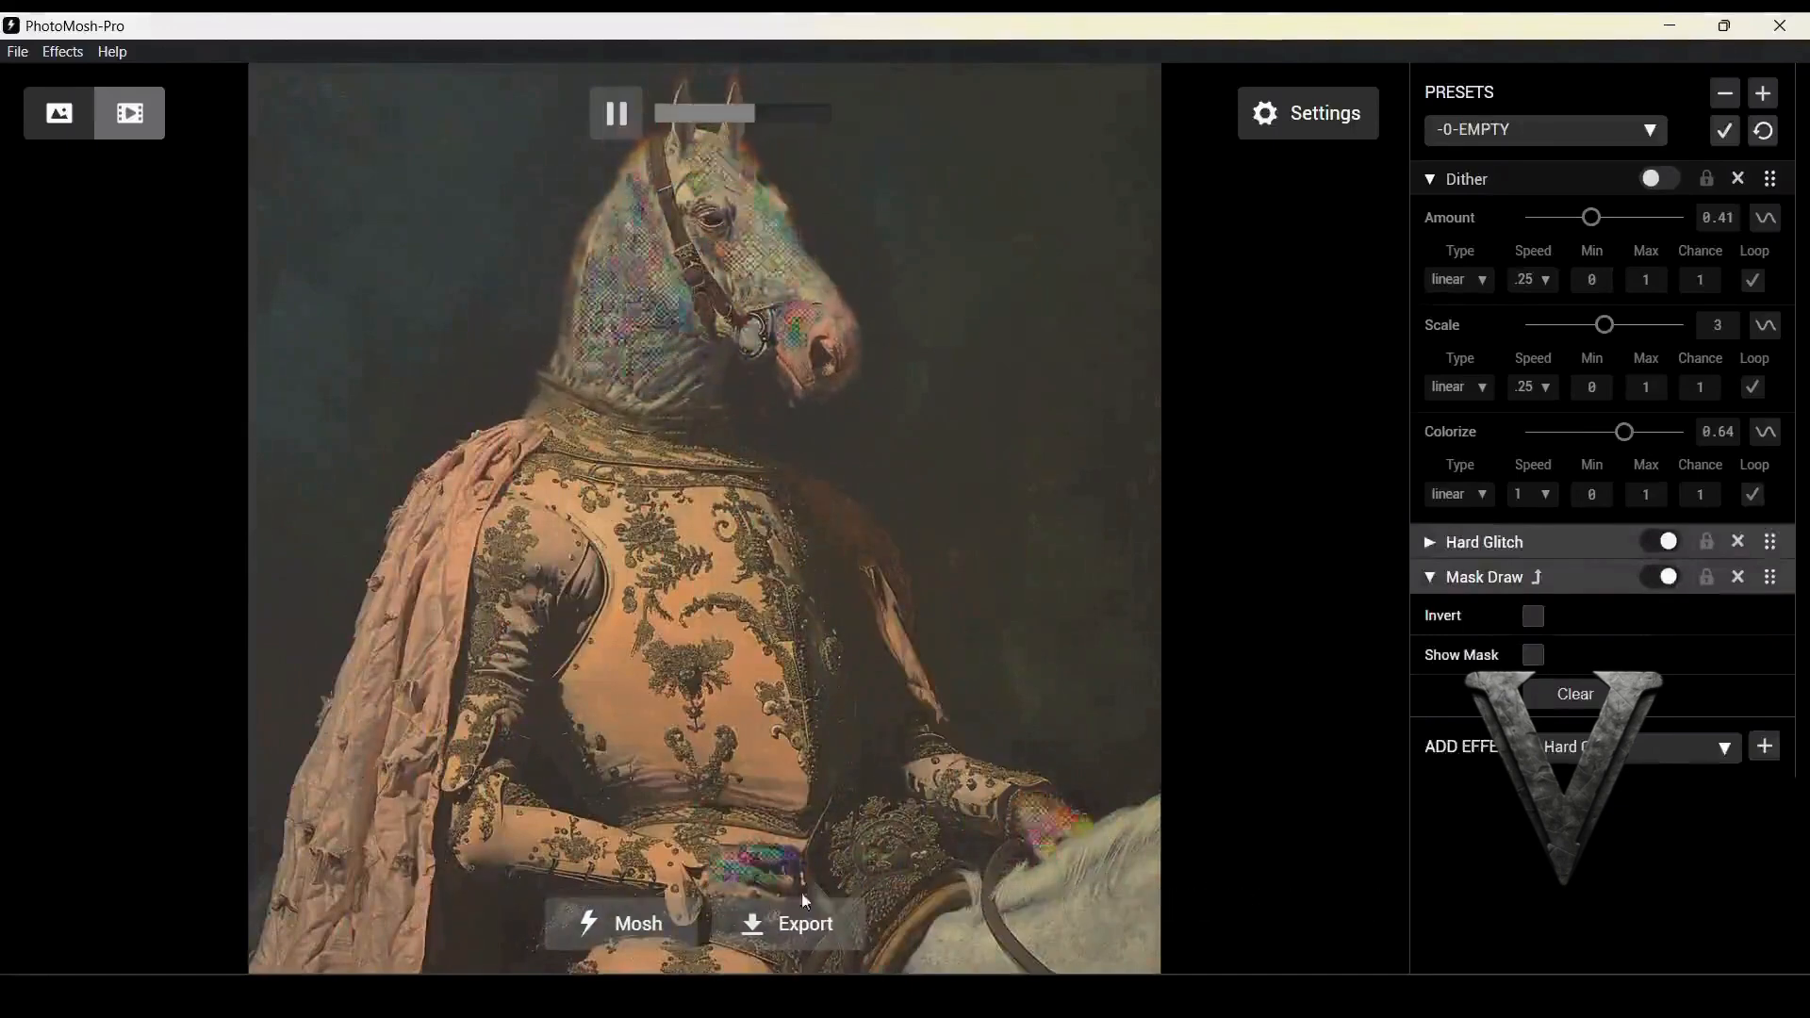
Set Hard Glitch's Amount to 0.51, Color Split to 0.19 and Speed to 0.23, leaving Amount animation off
click(1427, 544)
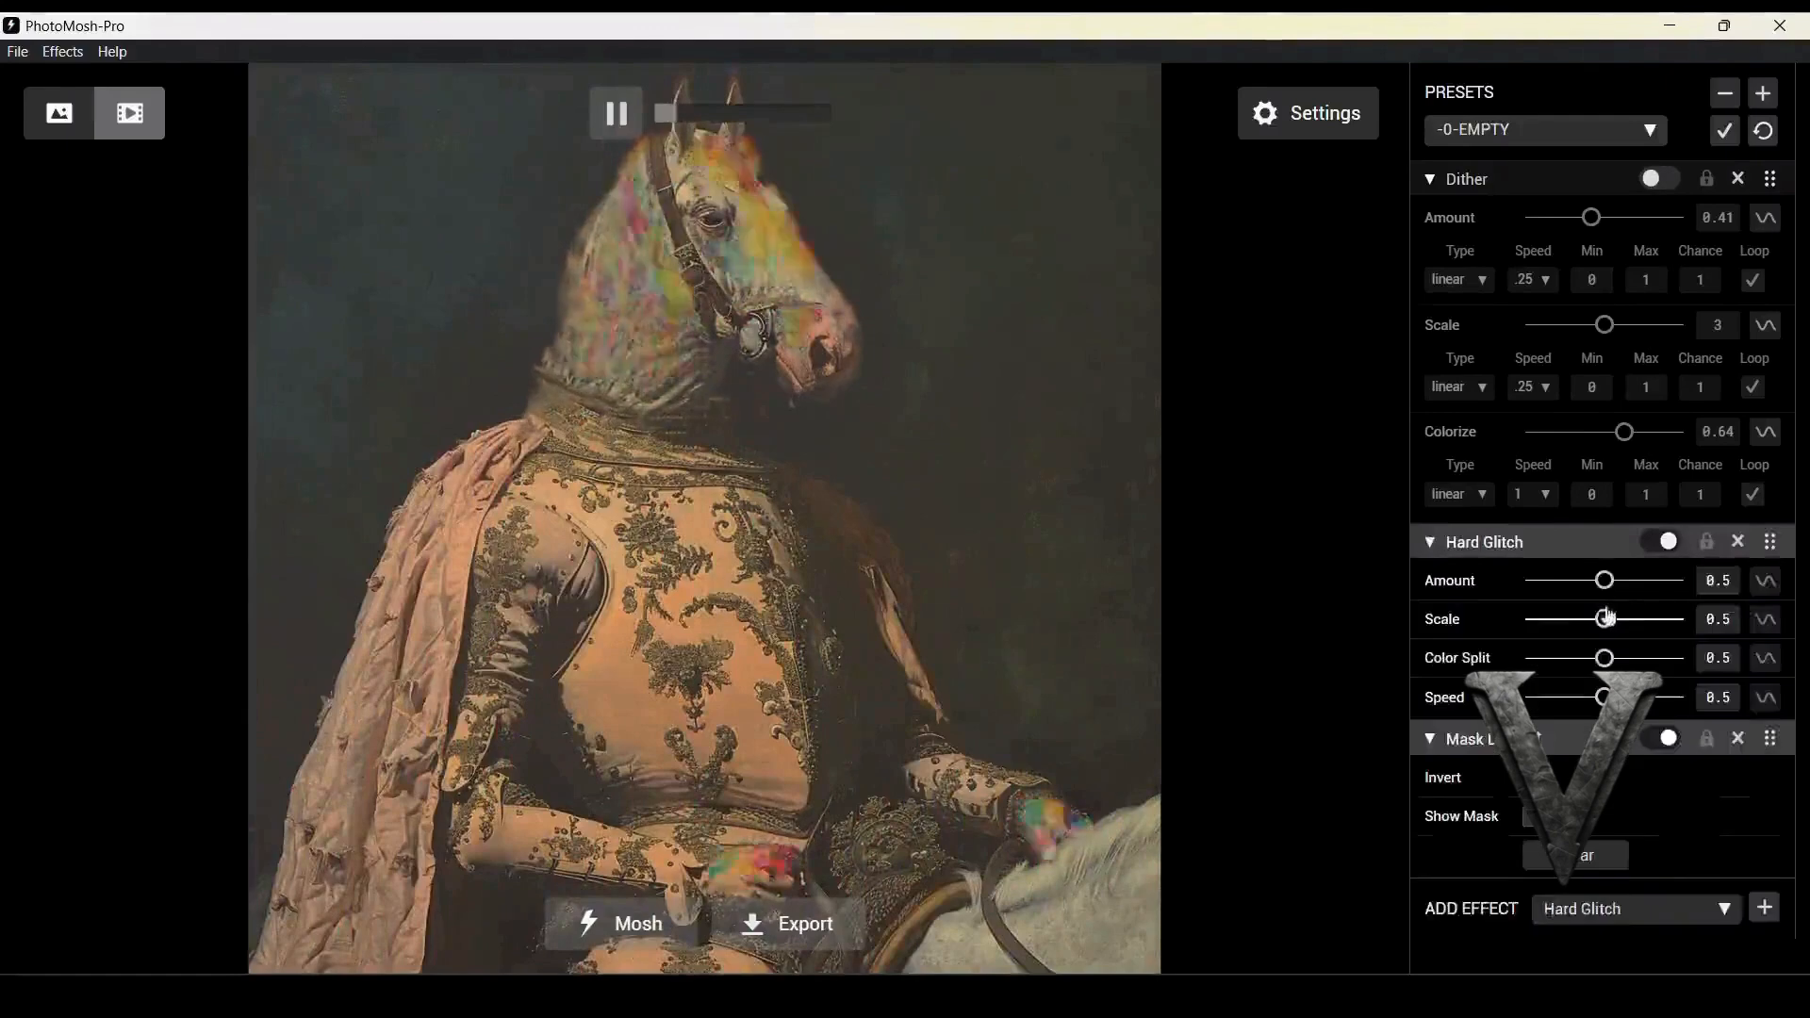
click(1766, 583)
click(1767, 583)
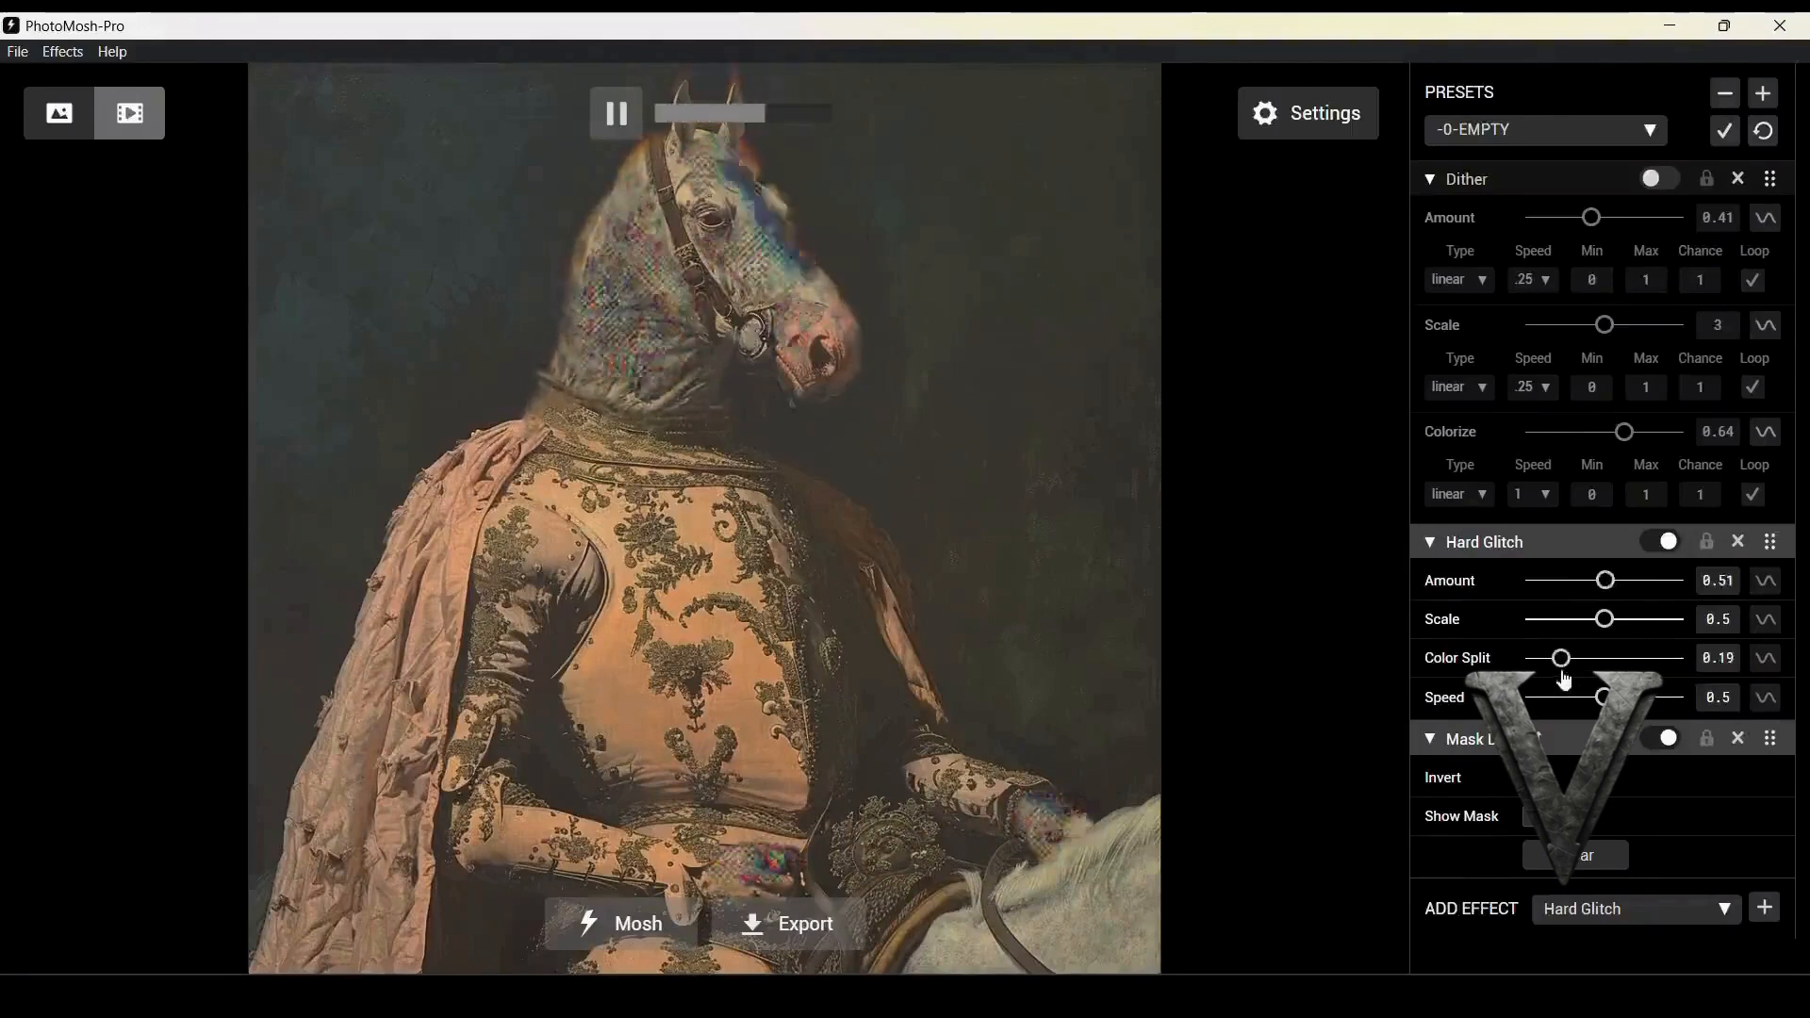
drag(1586, 702, 1573, 702)
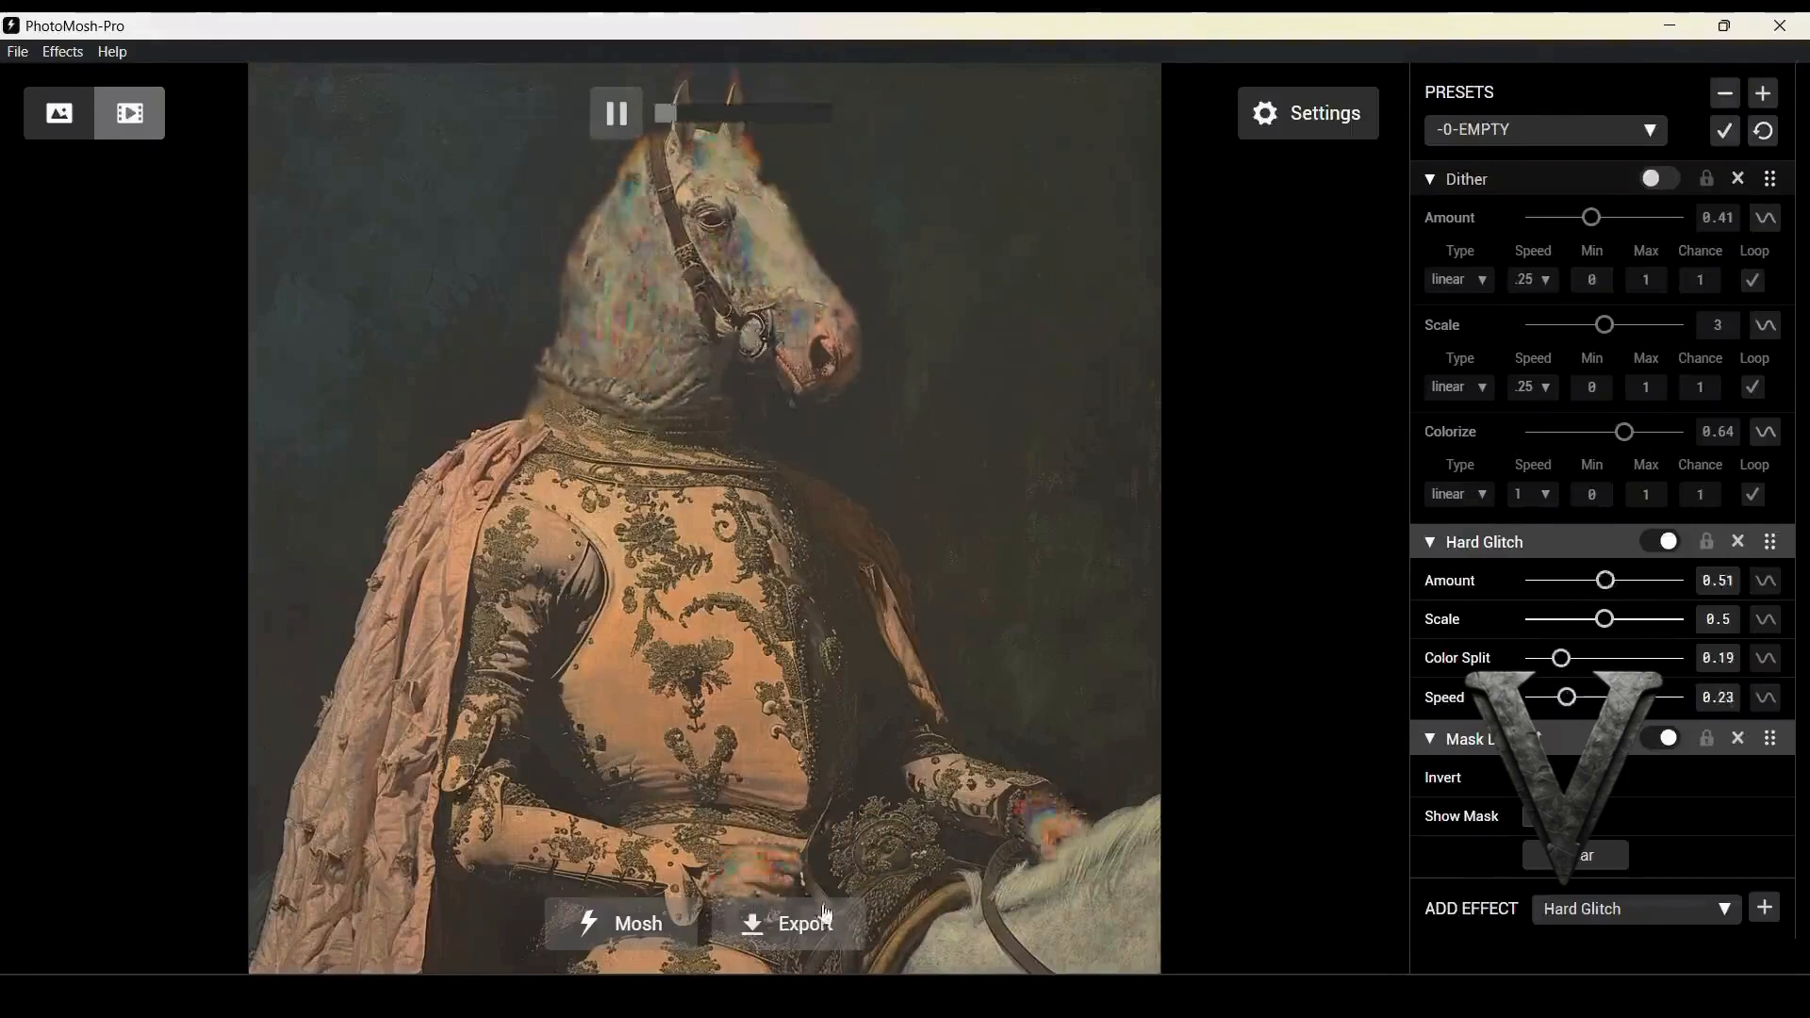
Export the Hard Glitch result and load the exported file back in as the source
click(790, 921)
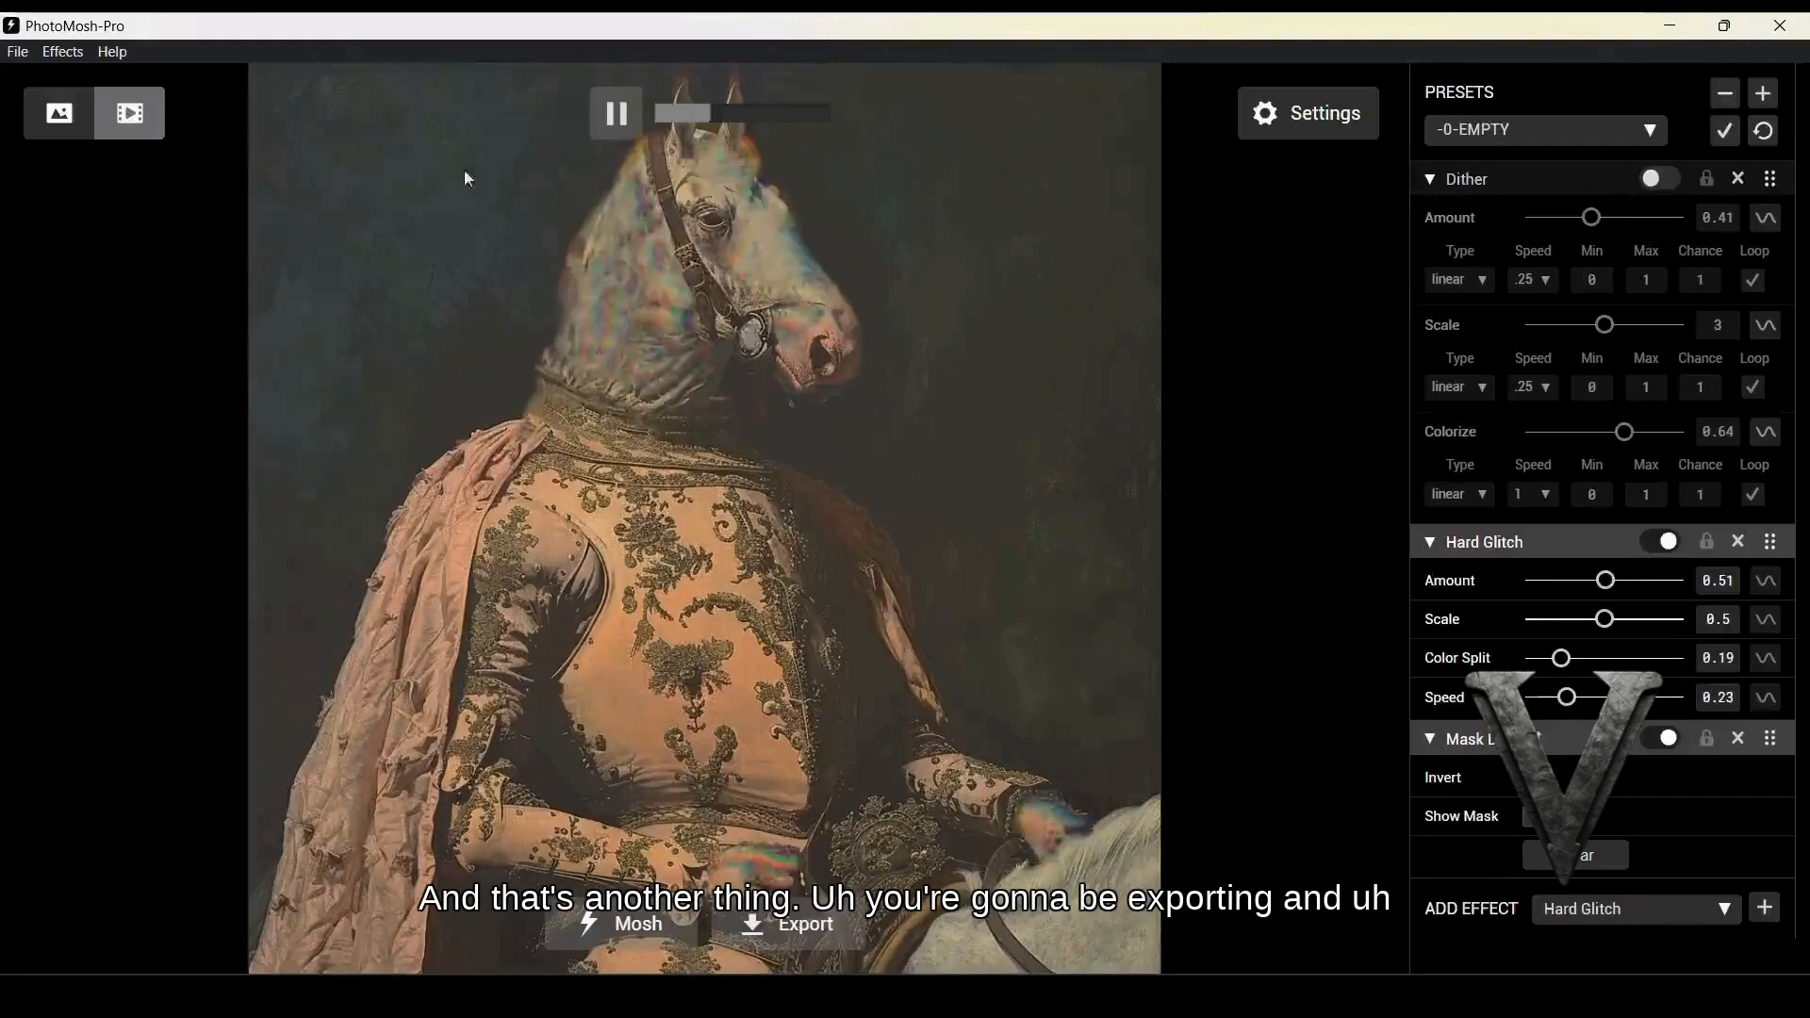
click(17, 51)
click(52, 81)
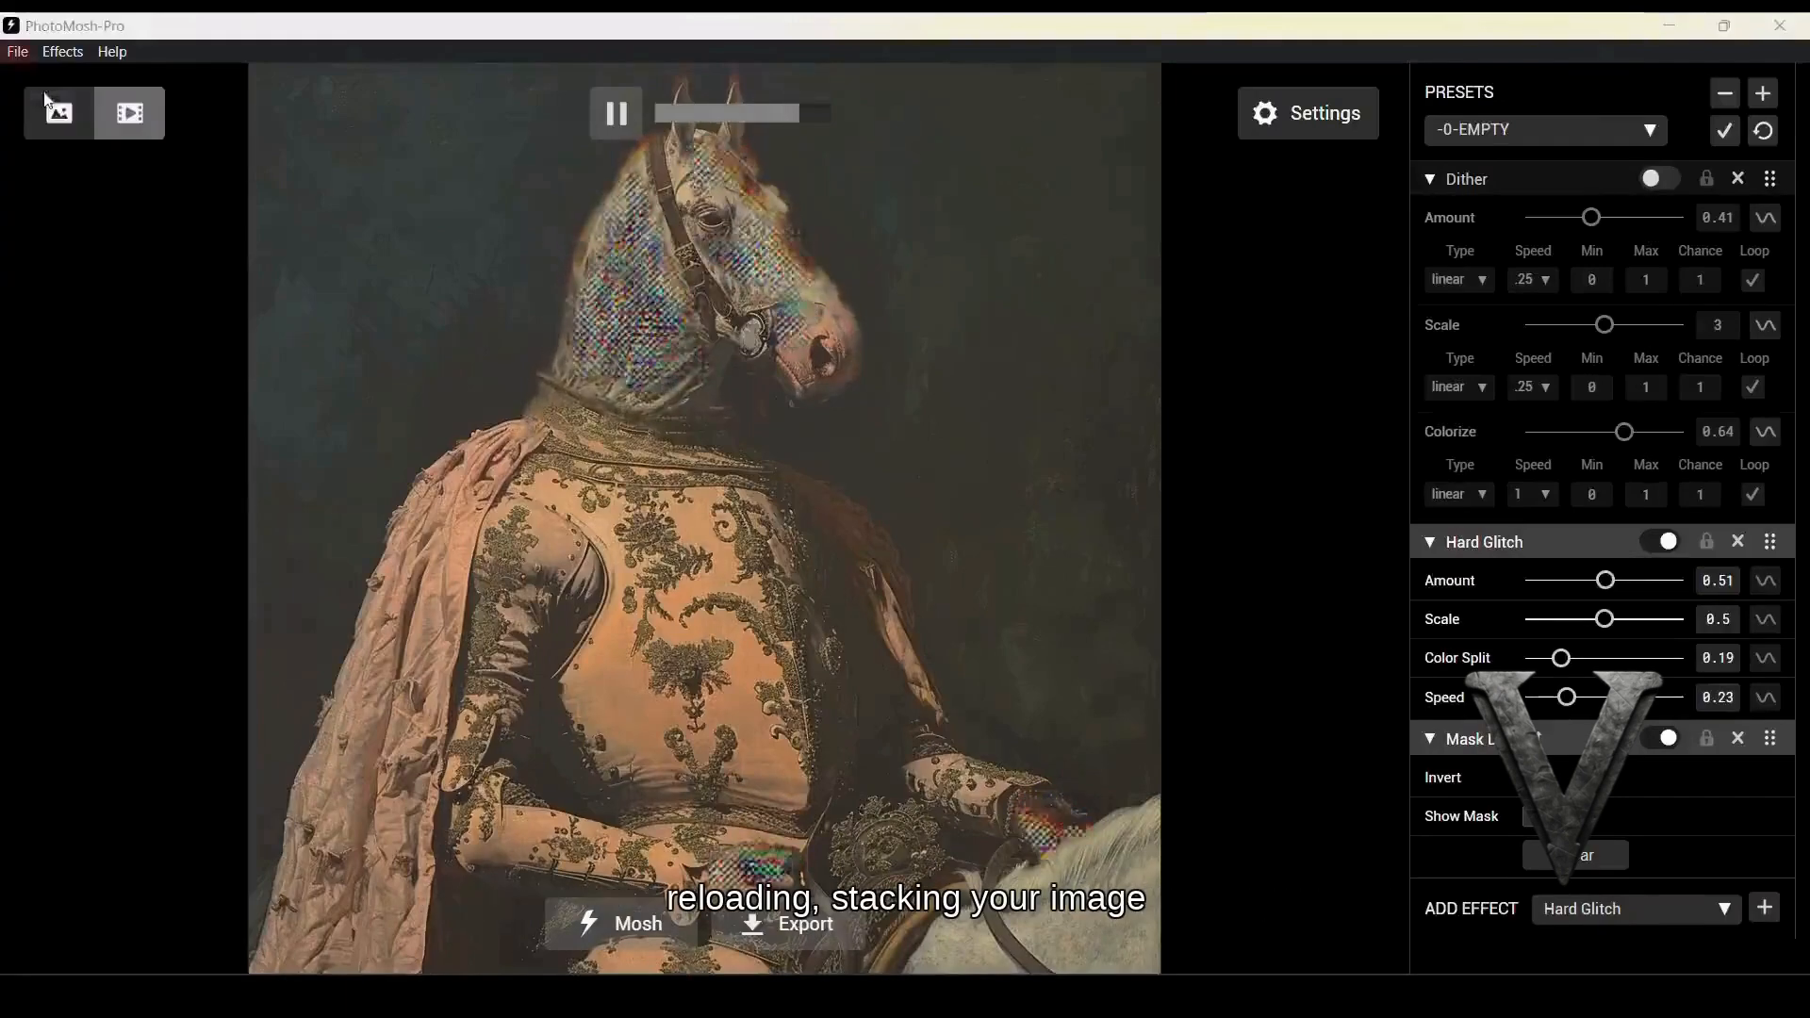
double_click(625, 365)
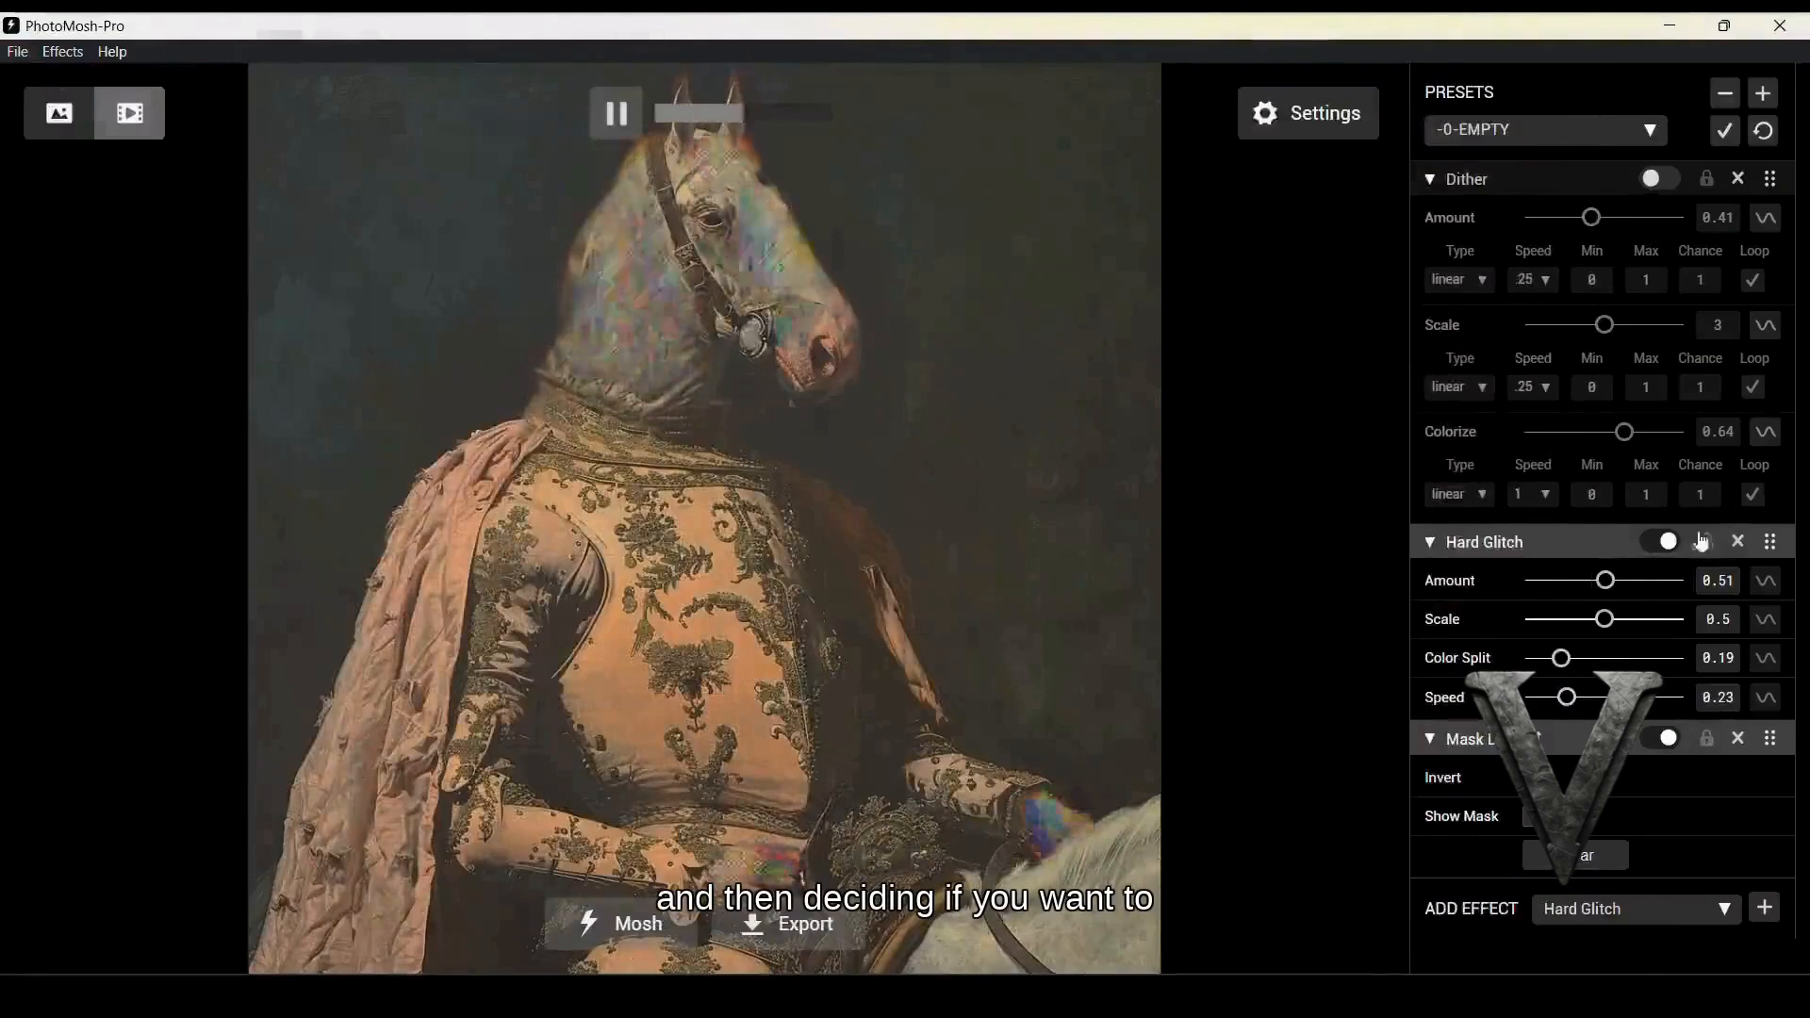
Switch off the Hard Glitch effect and add a Pixel Sort effect to the stack
click(1665, 545)
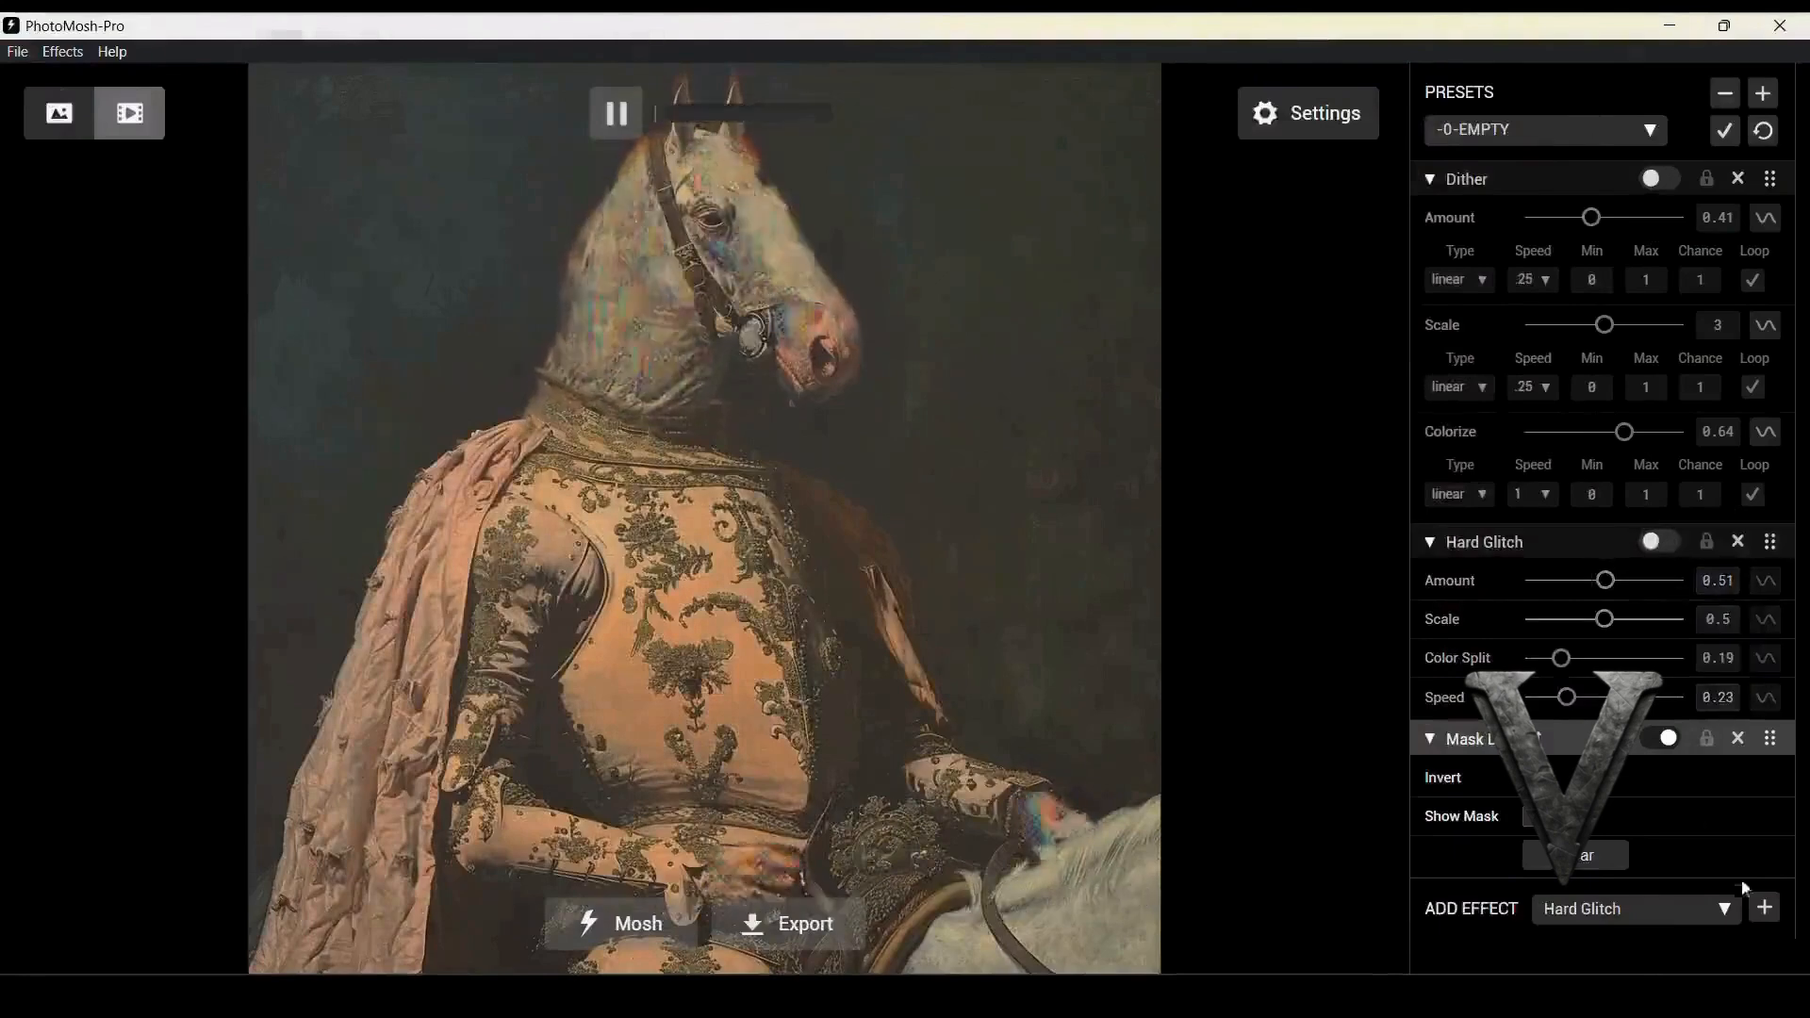
click(1724, 910)
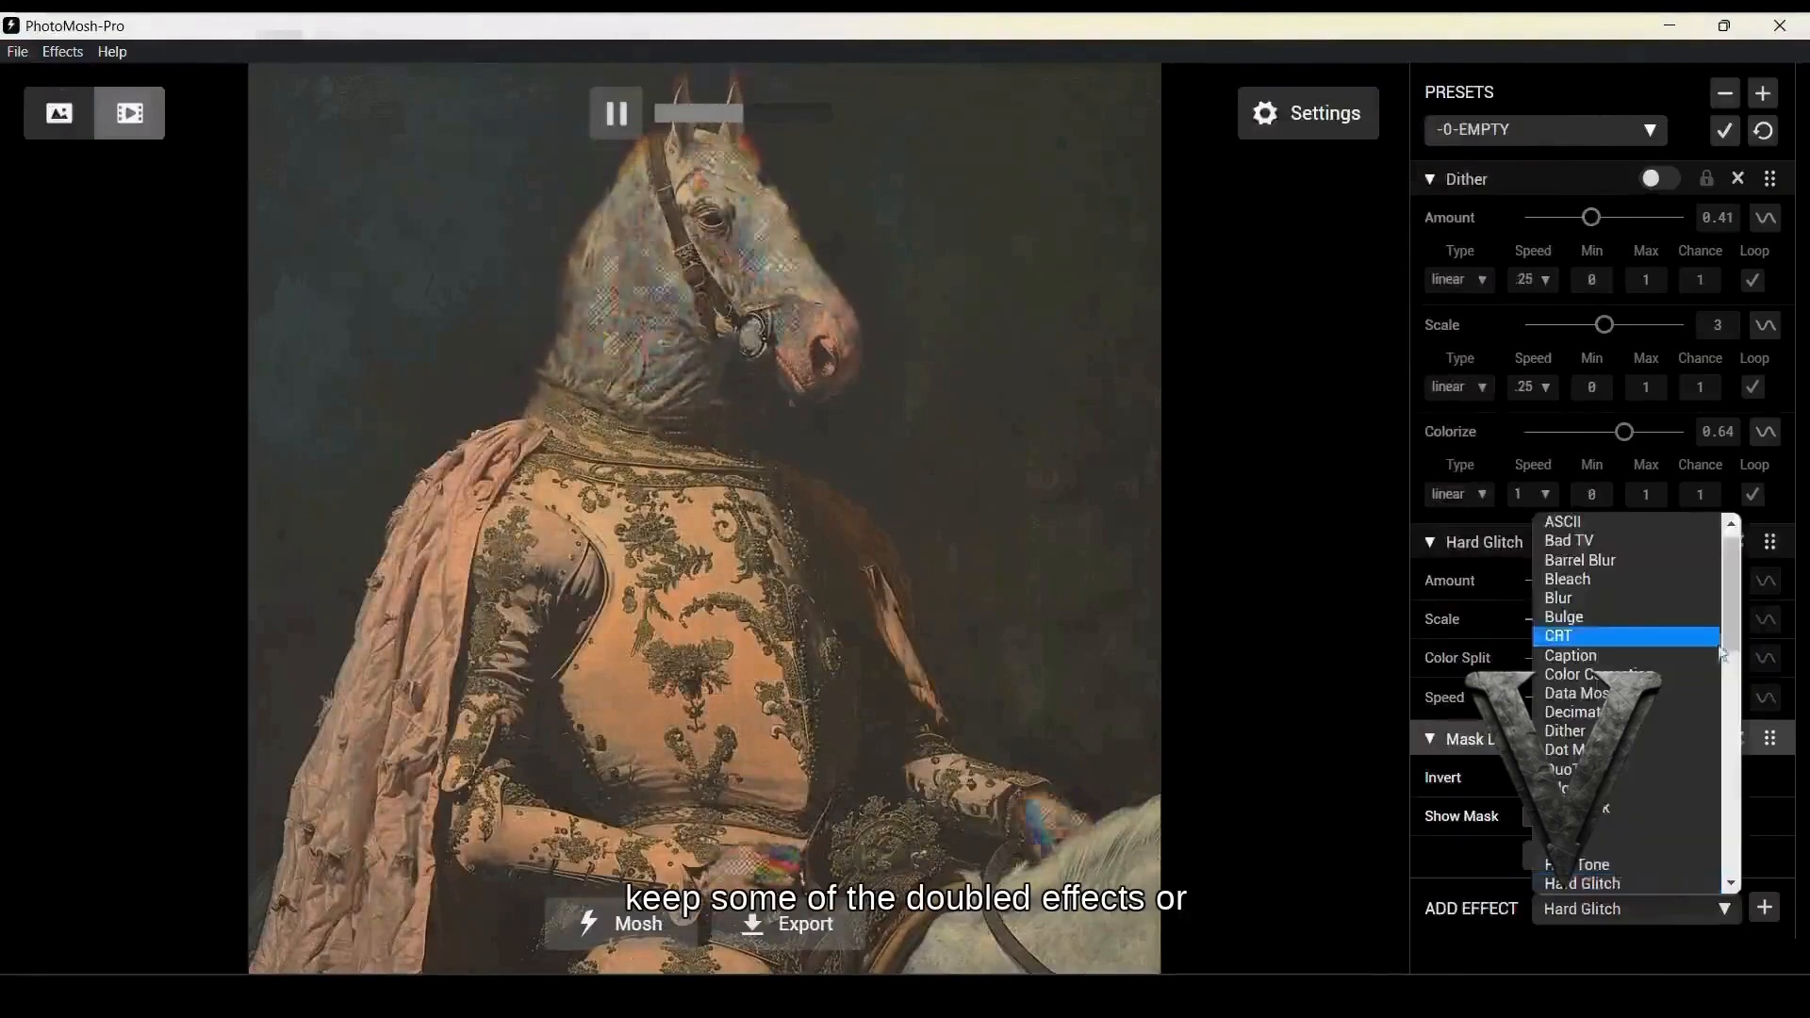
drag(1735, 634, 1737, 799)
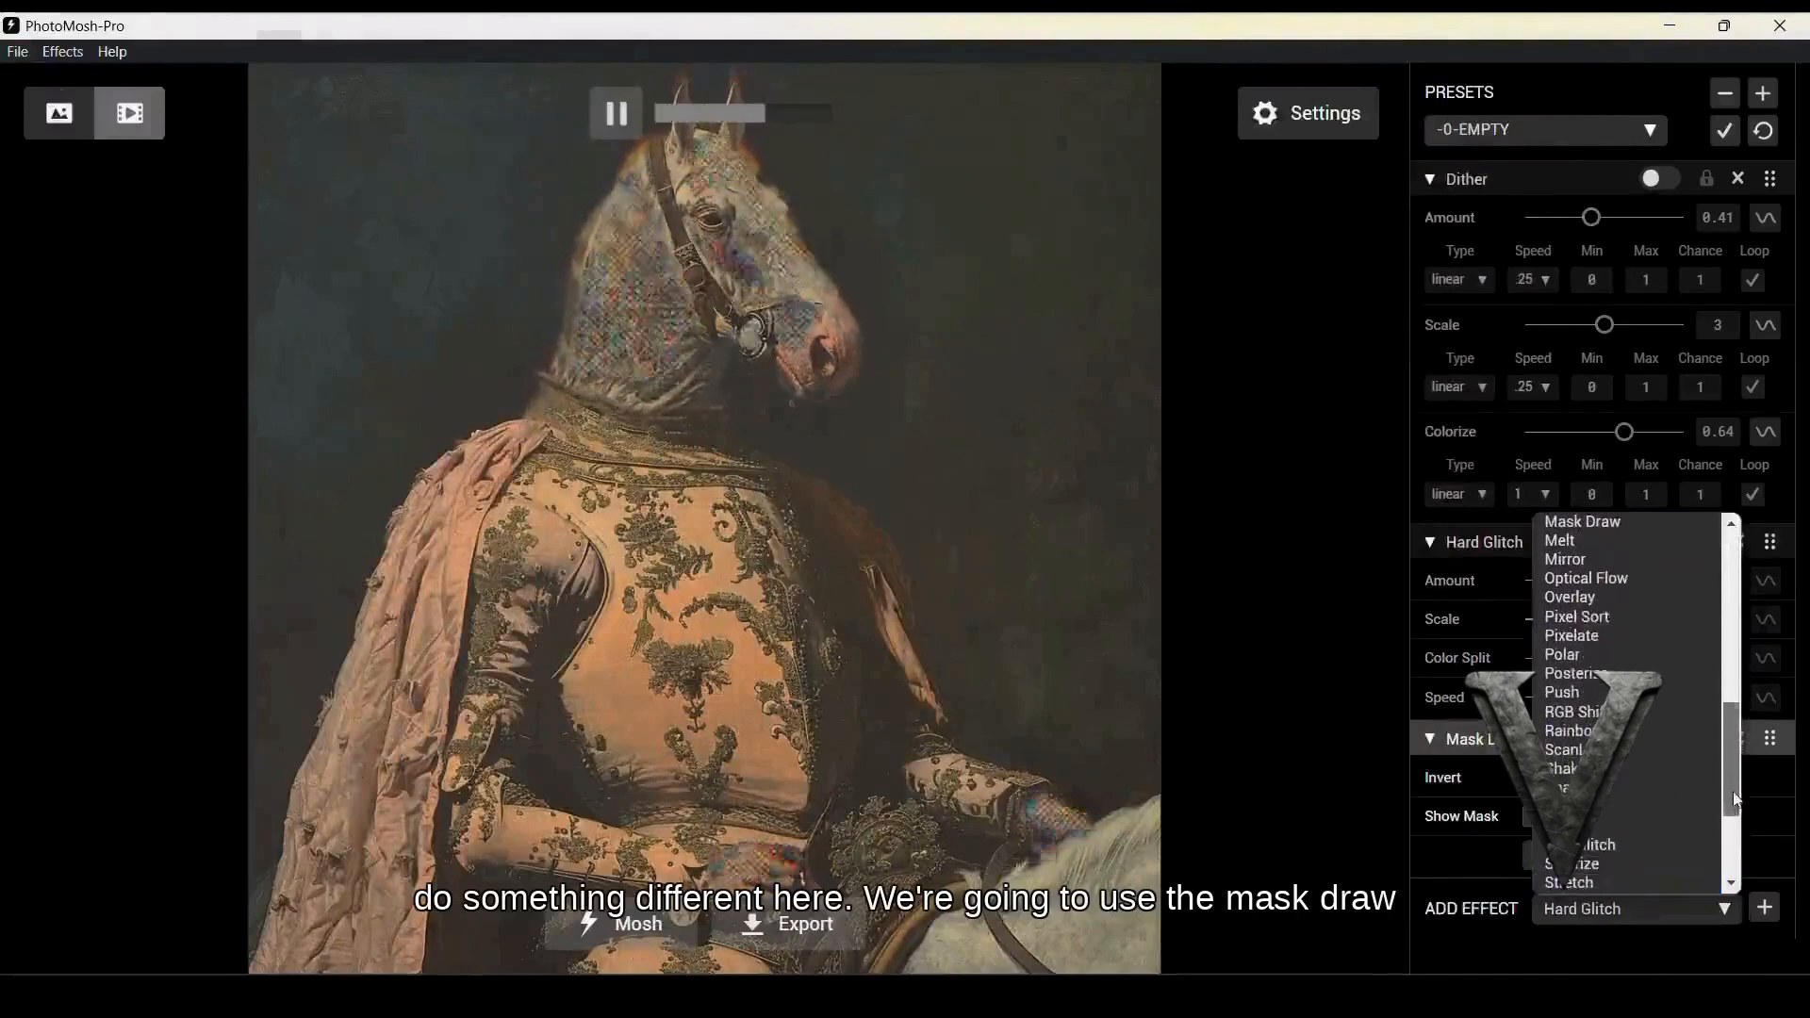
click(1630, 624)
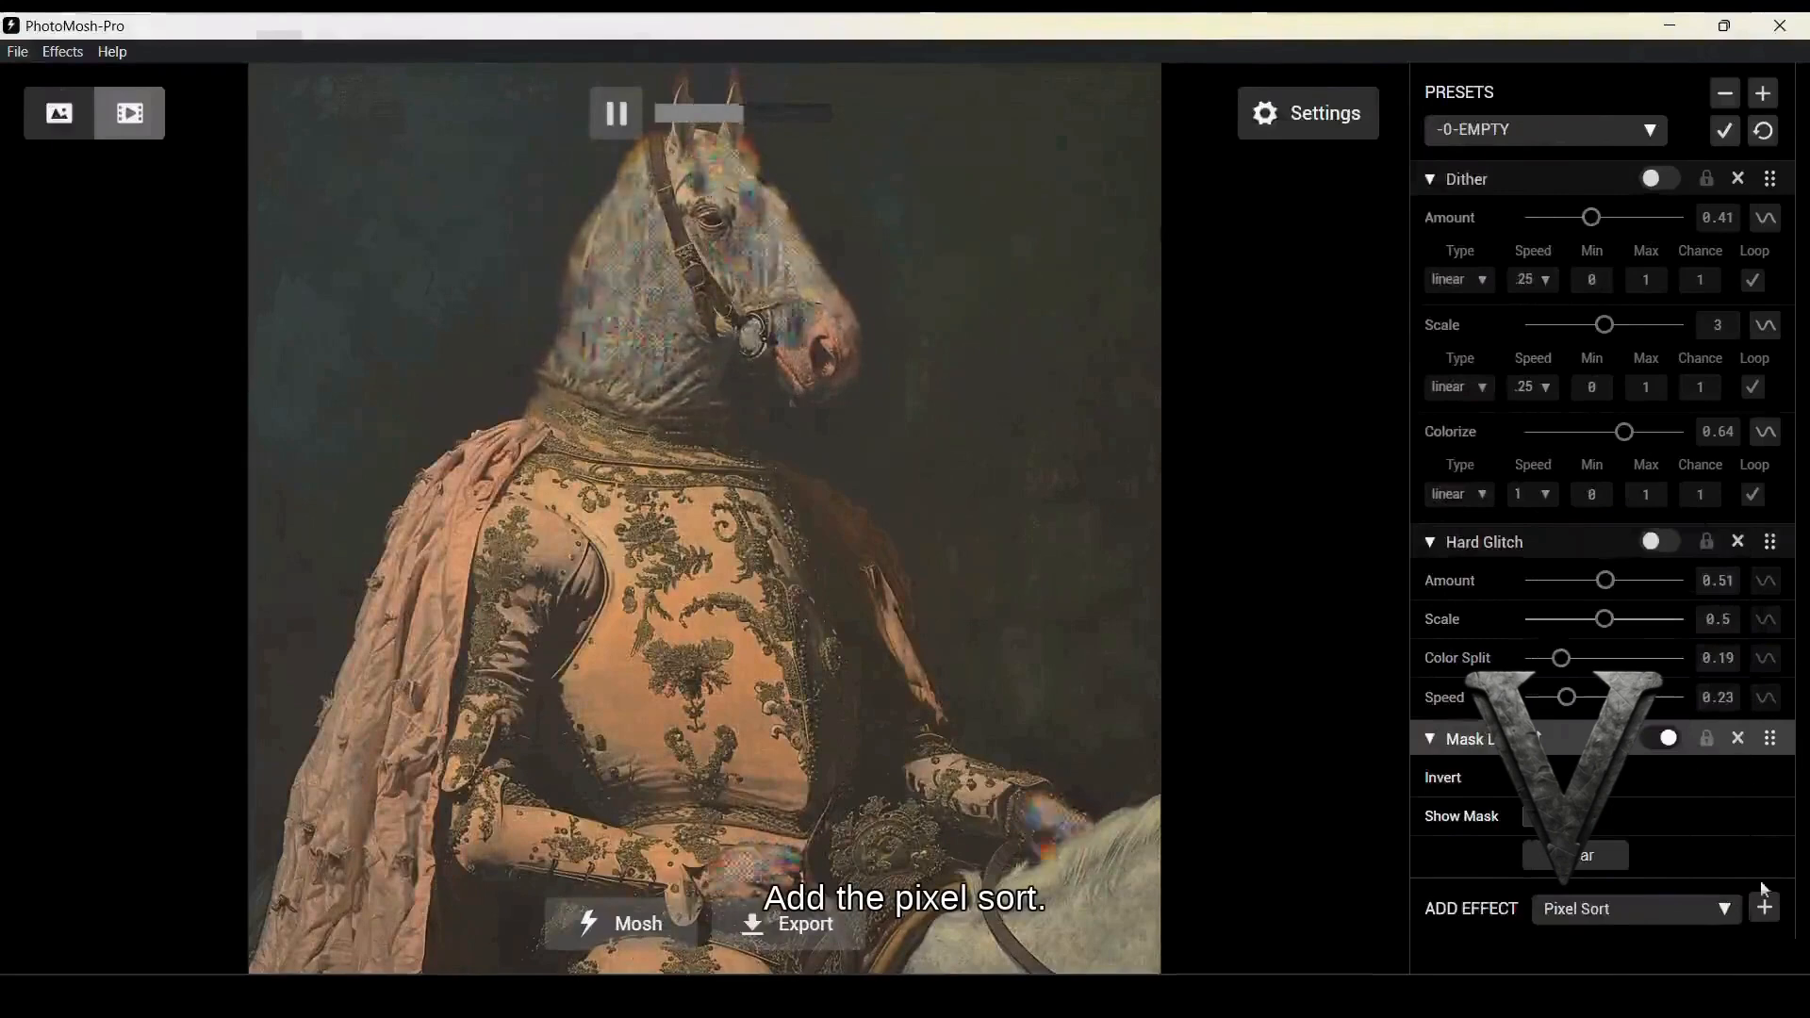
click(1768, 910)
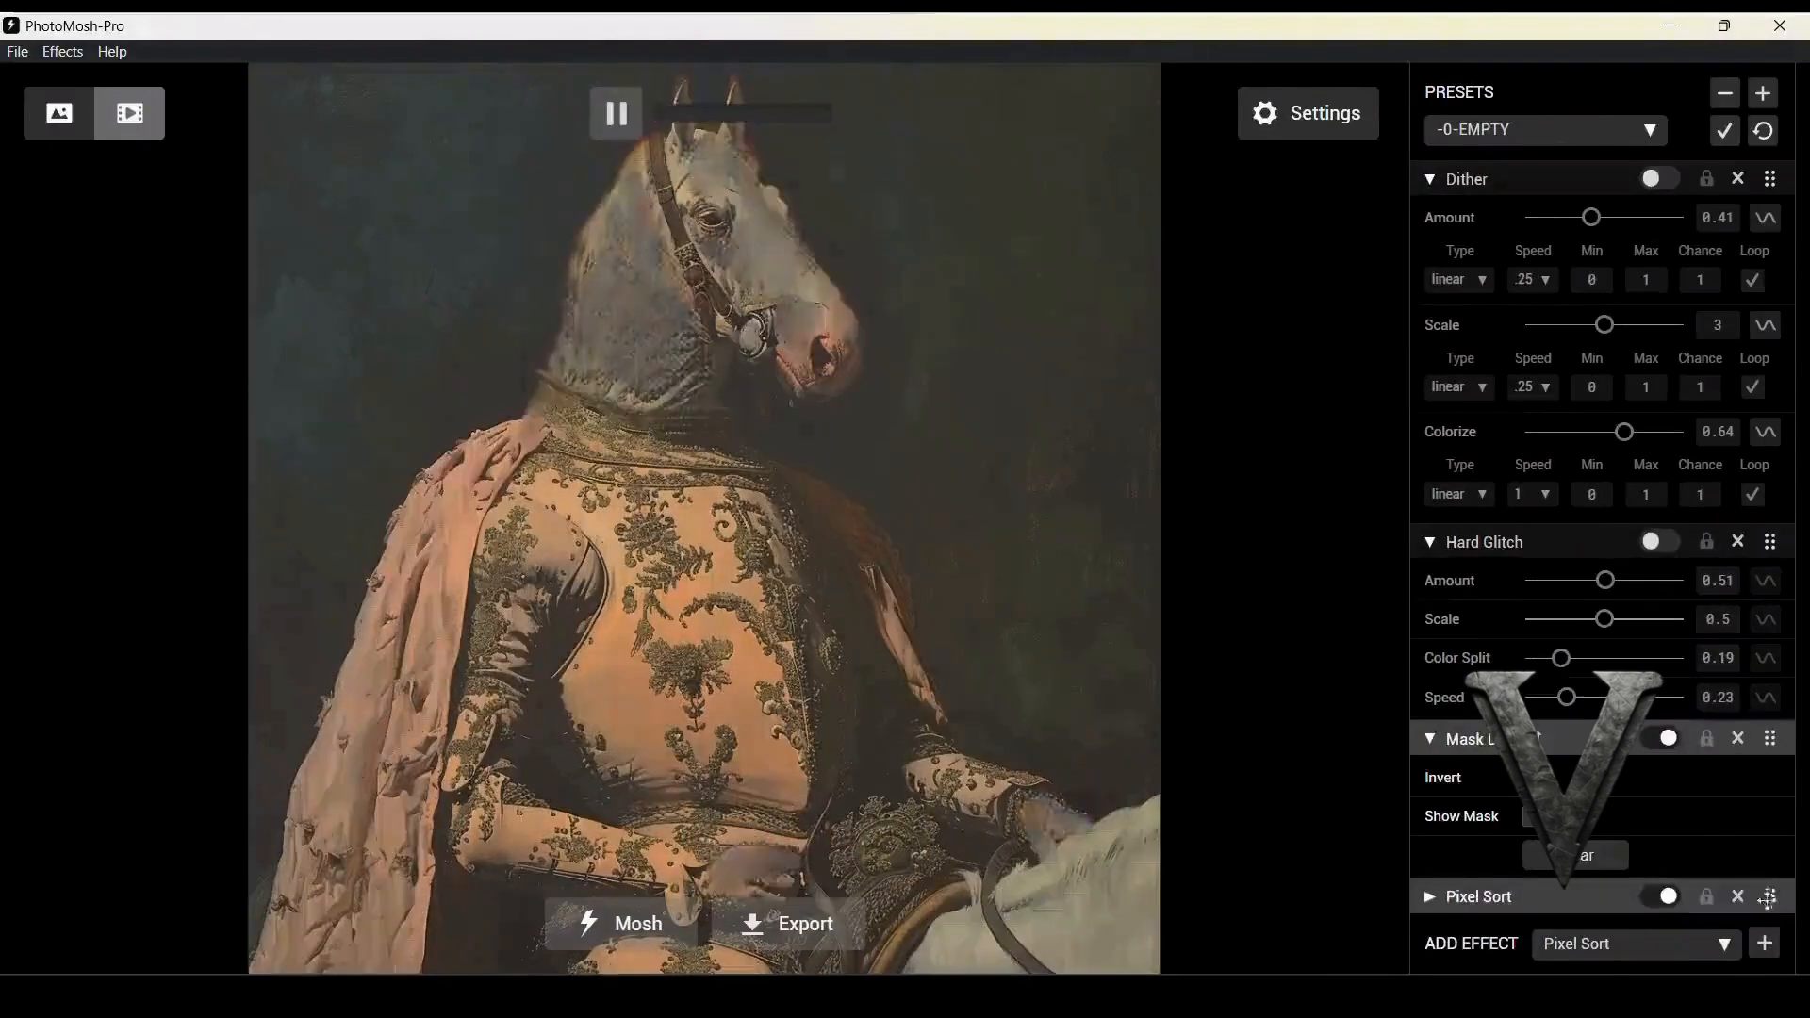
Try Pixel Sort above Hard Glitch with Amount 0.75 and Threshold 0.86, and switch the effect off
drag(1769, 894, 1753, 731)
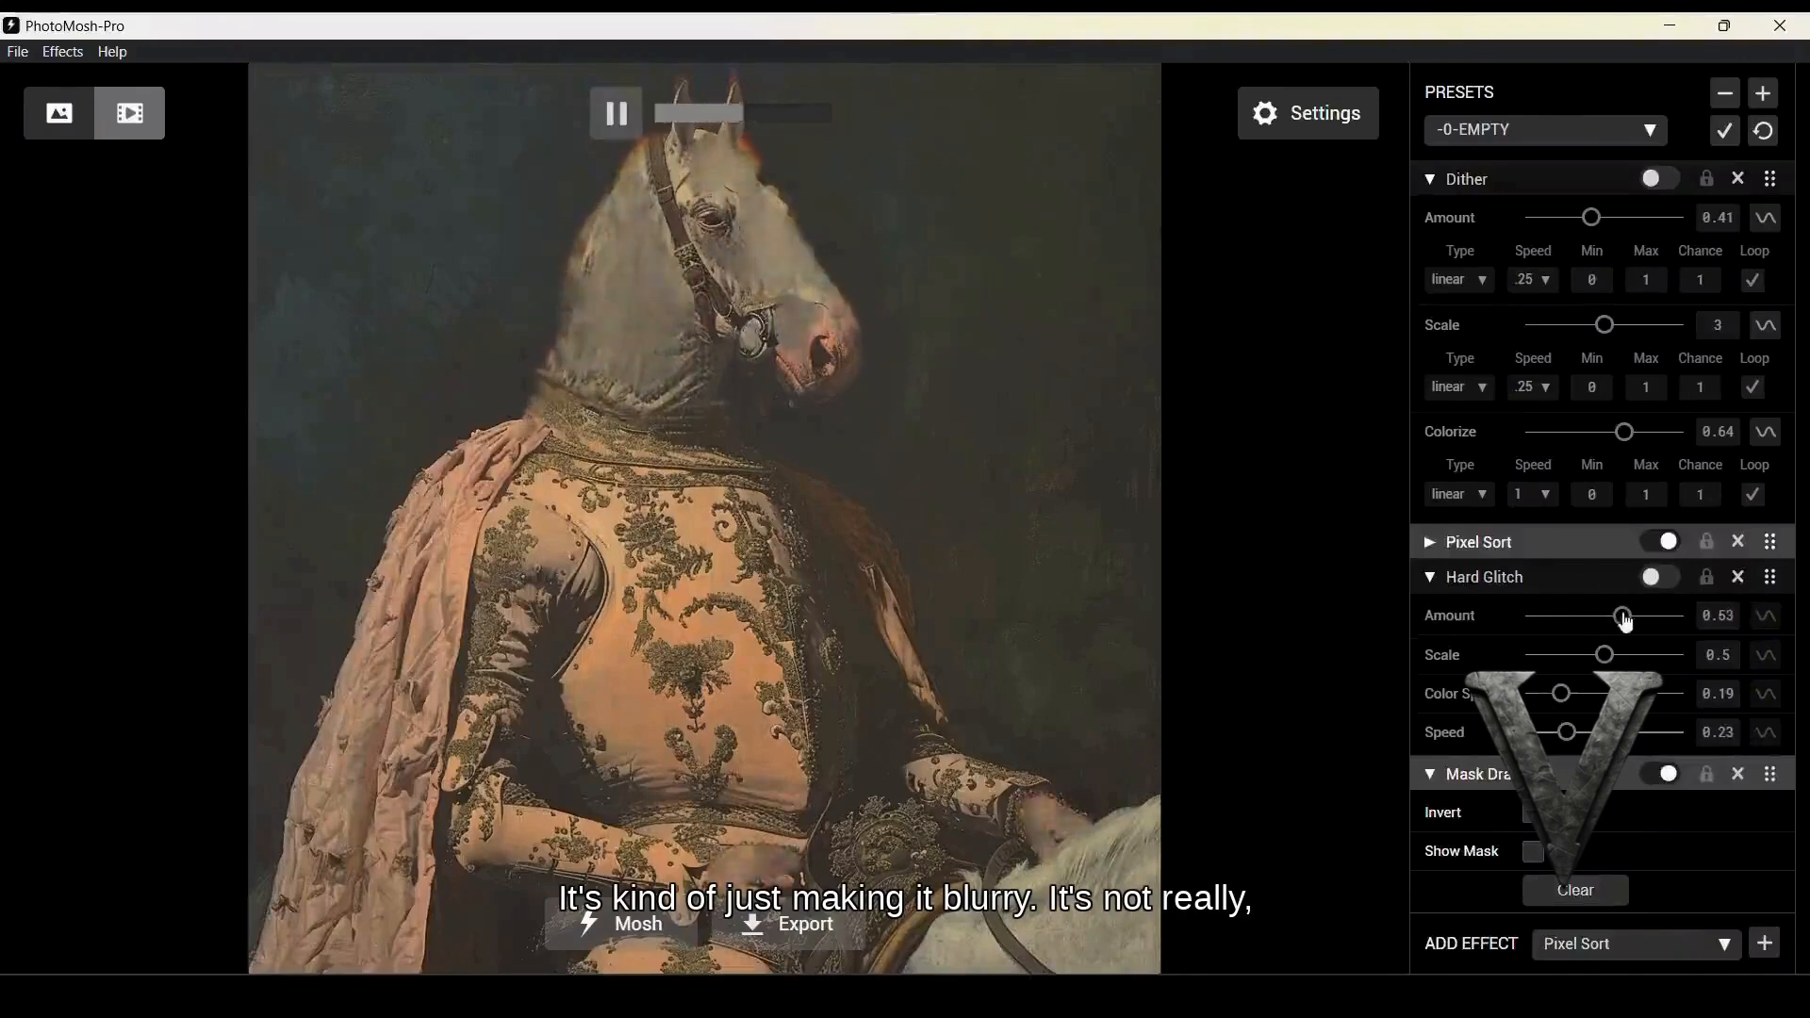
click(1586, 544)
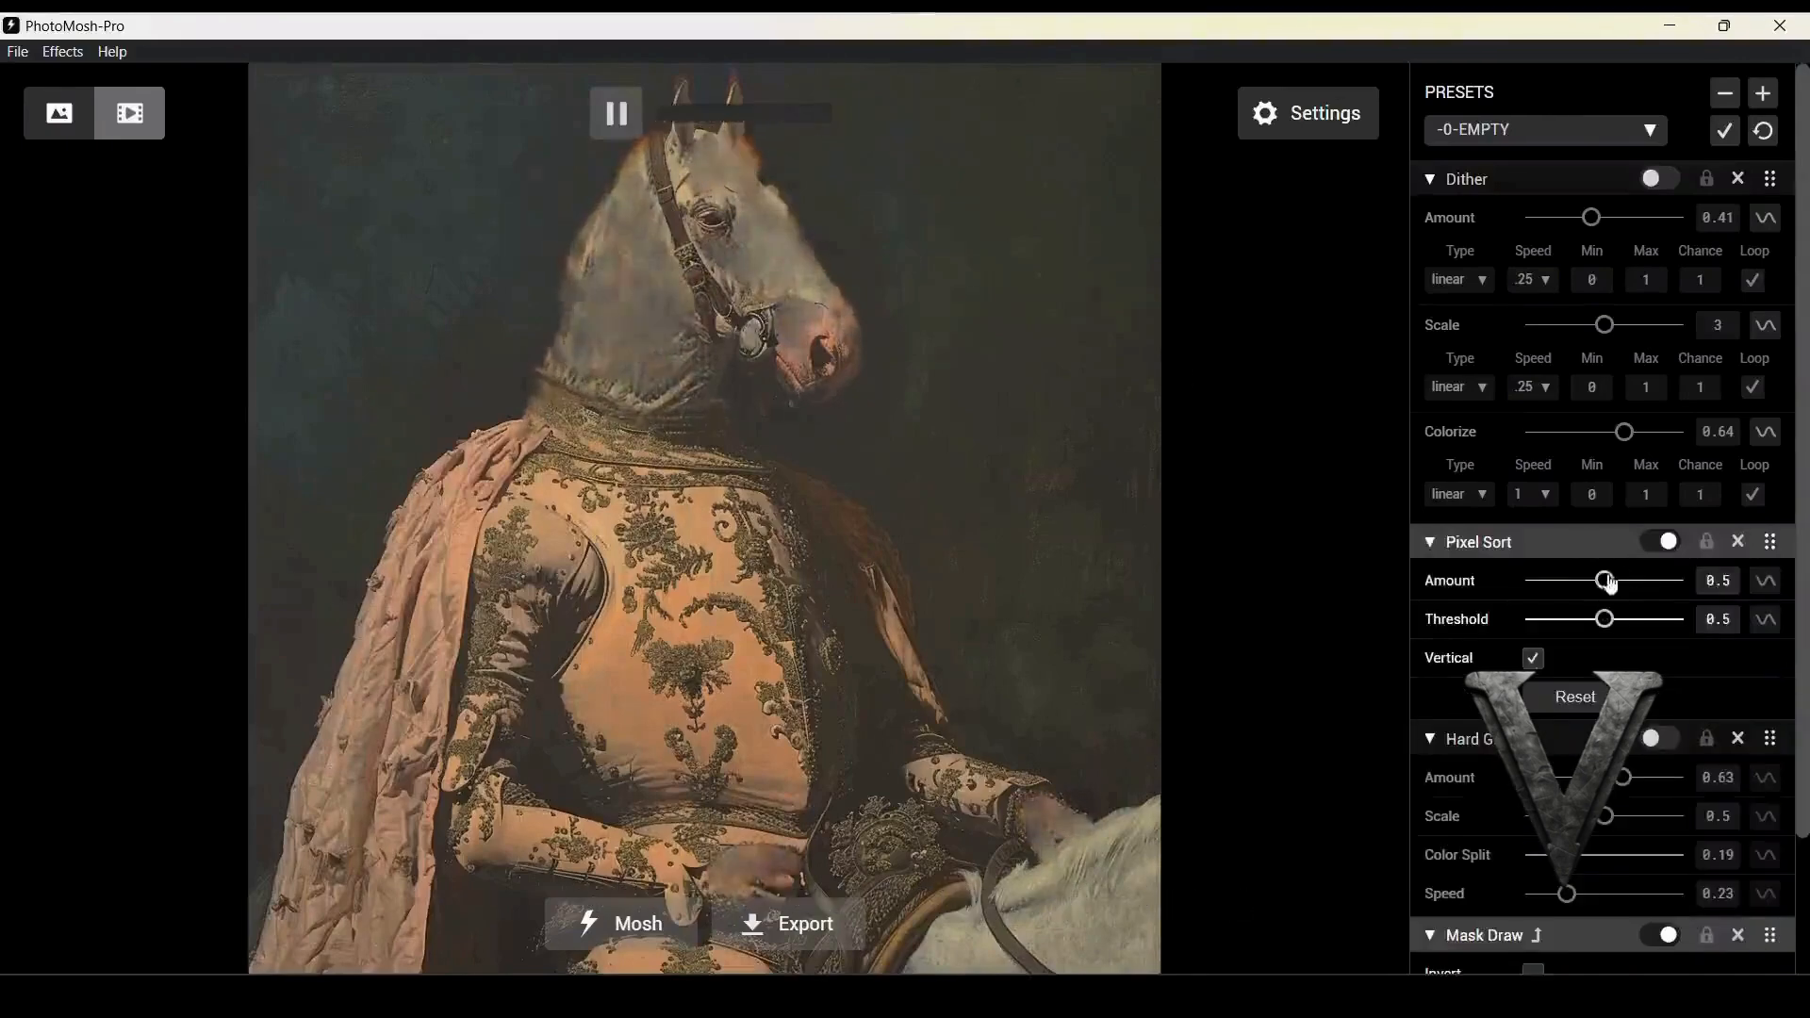
drag(1605, 581, 1514, 635)
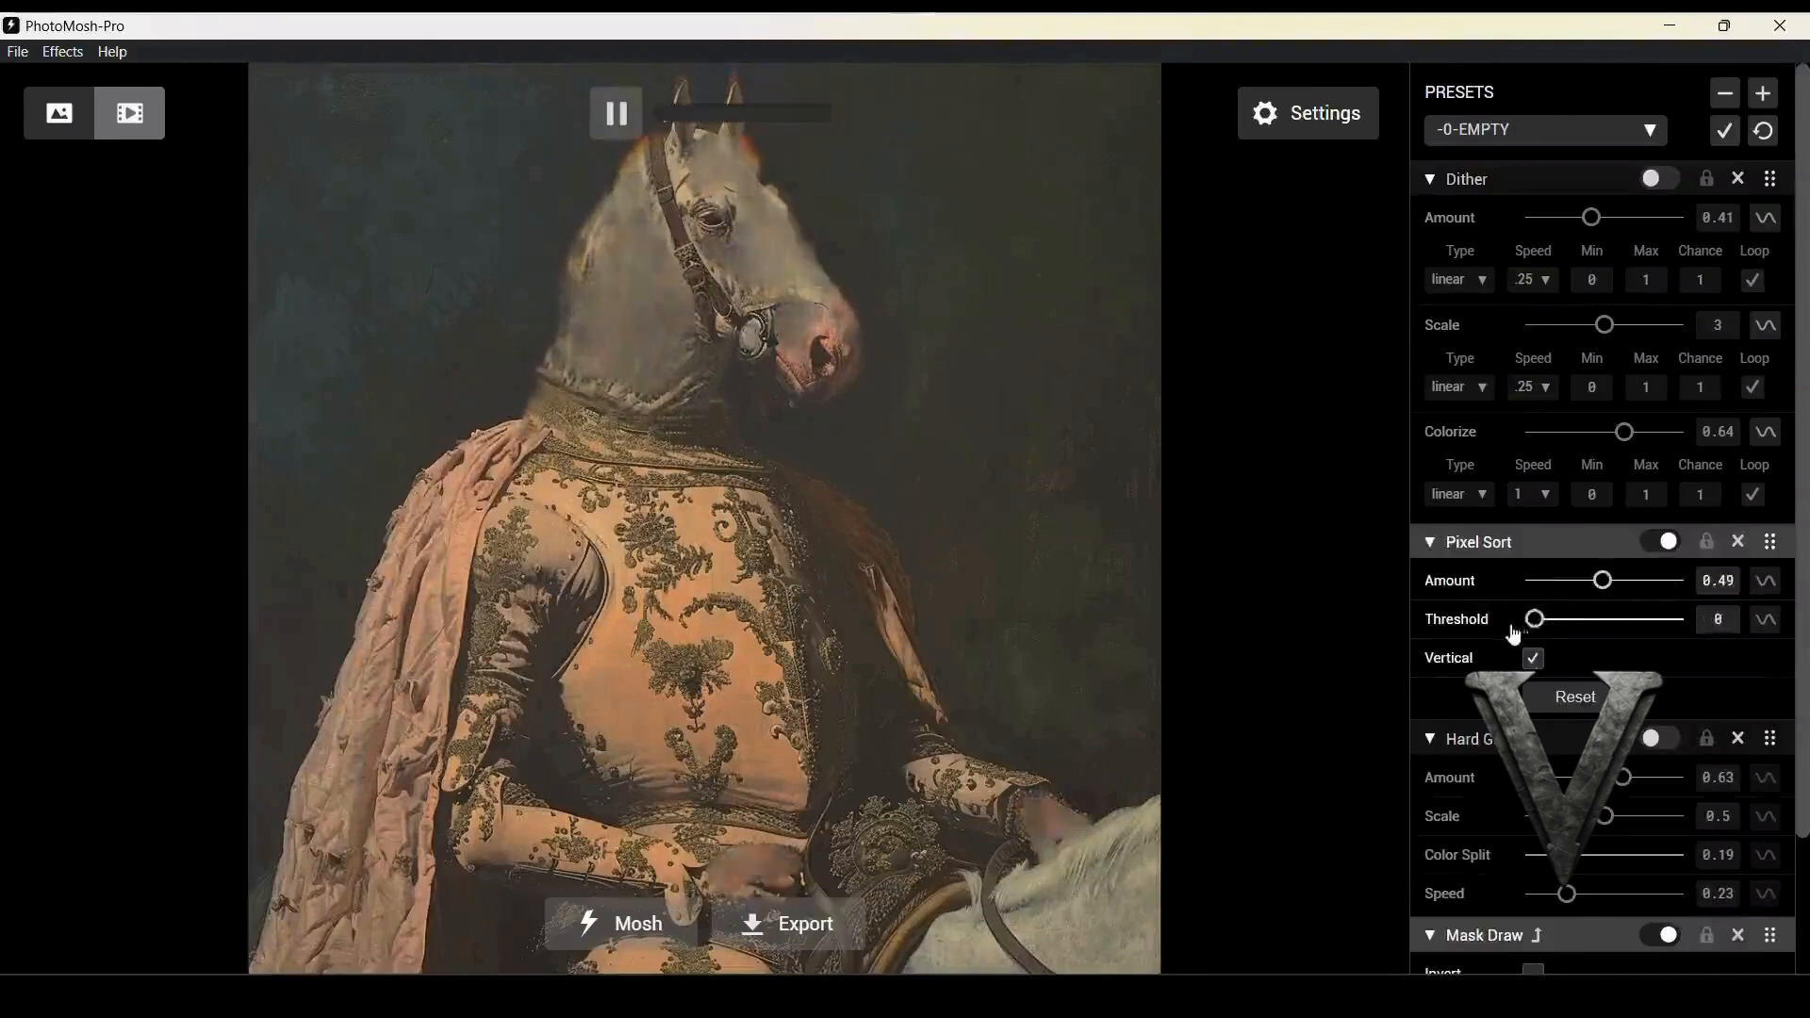
drag(1646, 624, 1641, 581)
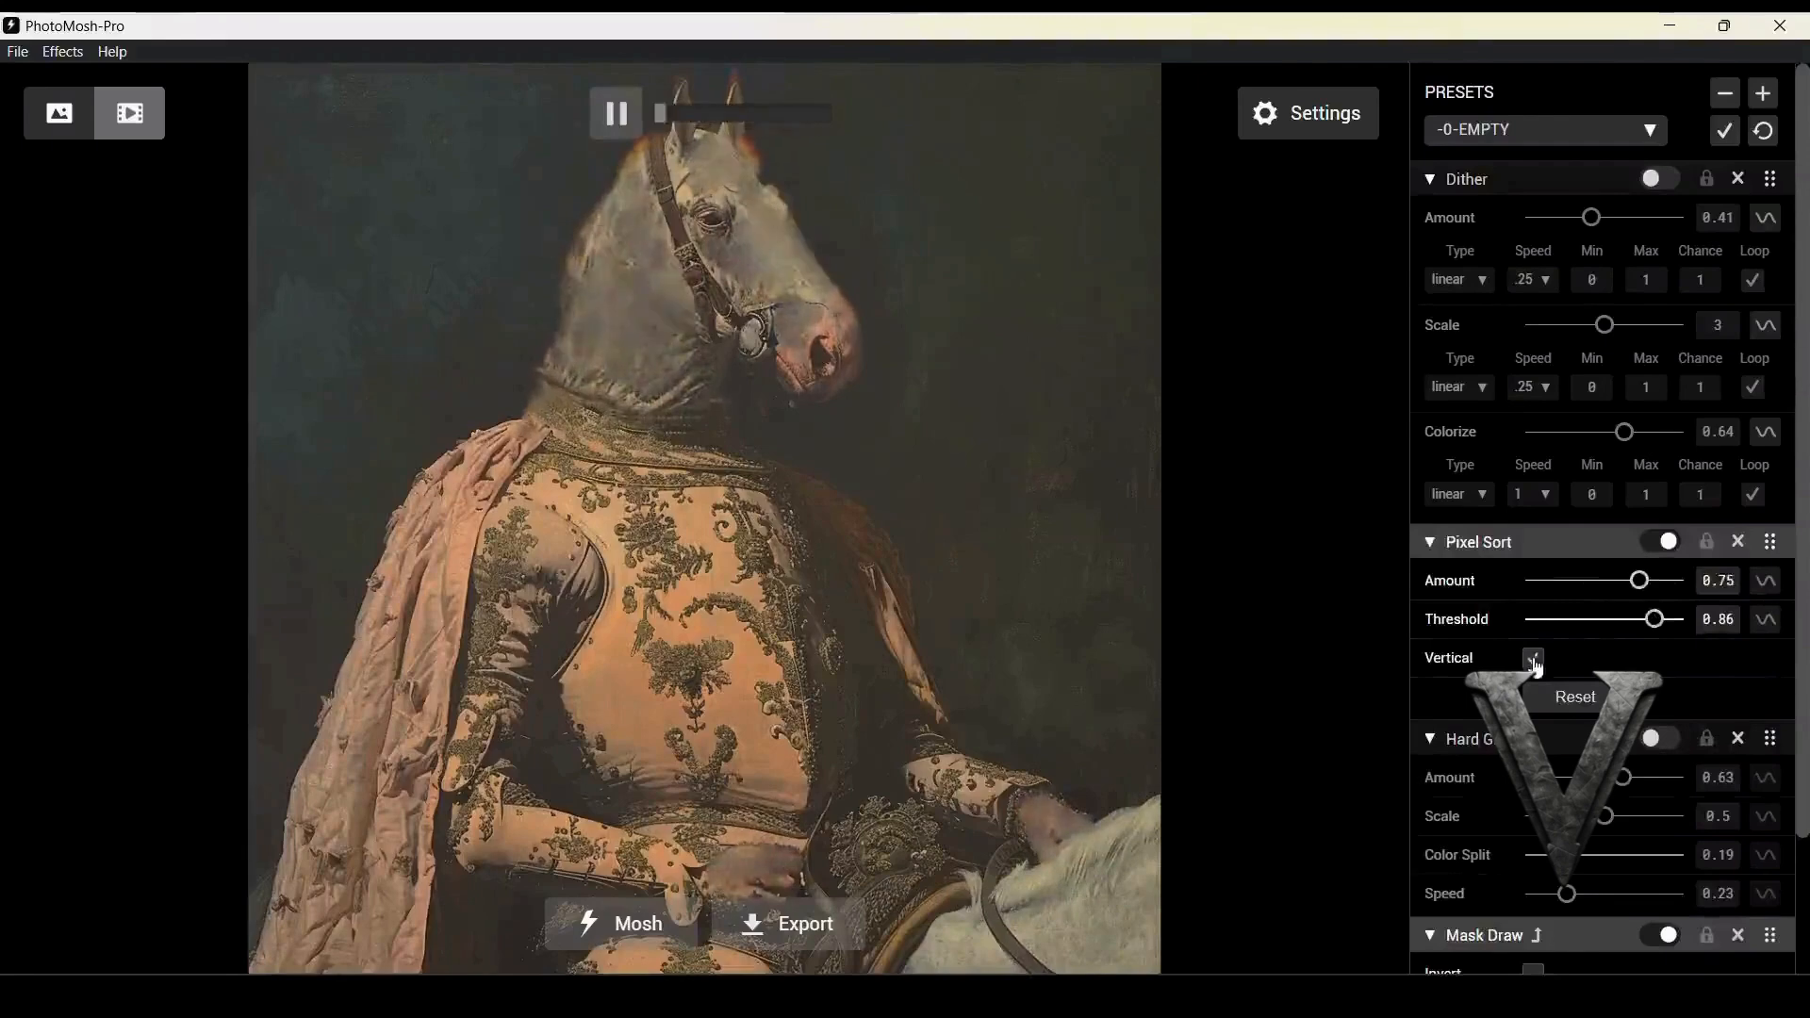
click(1662, 542)
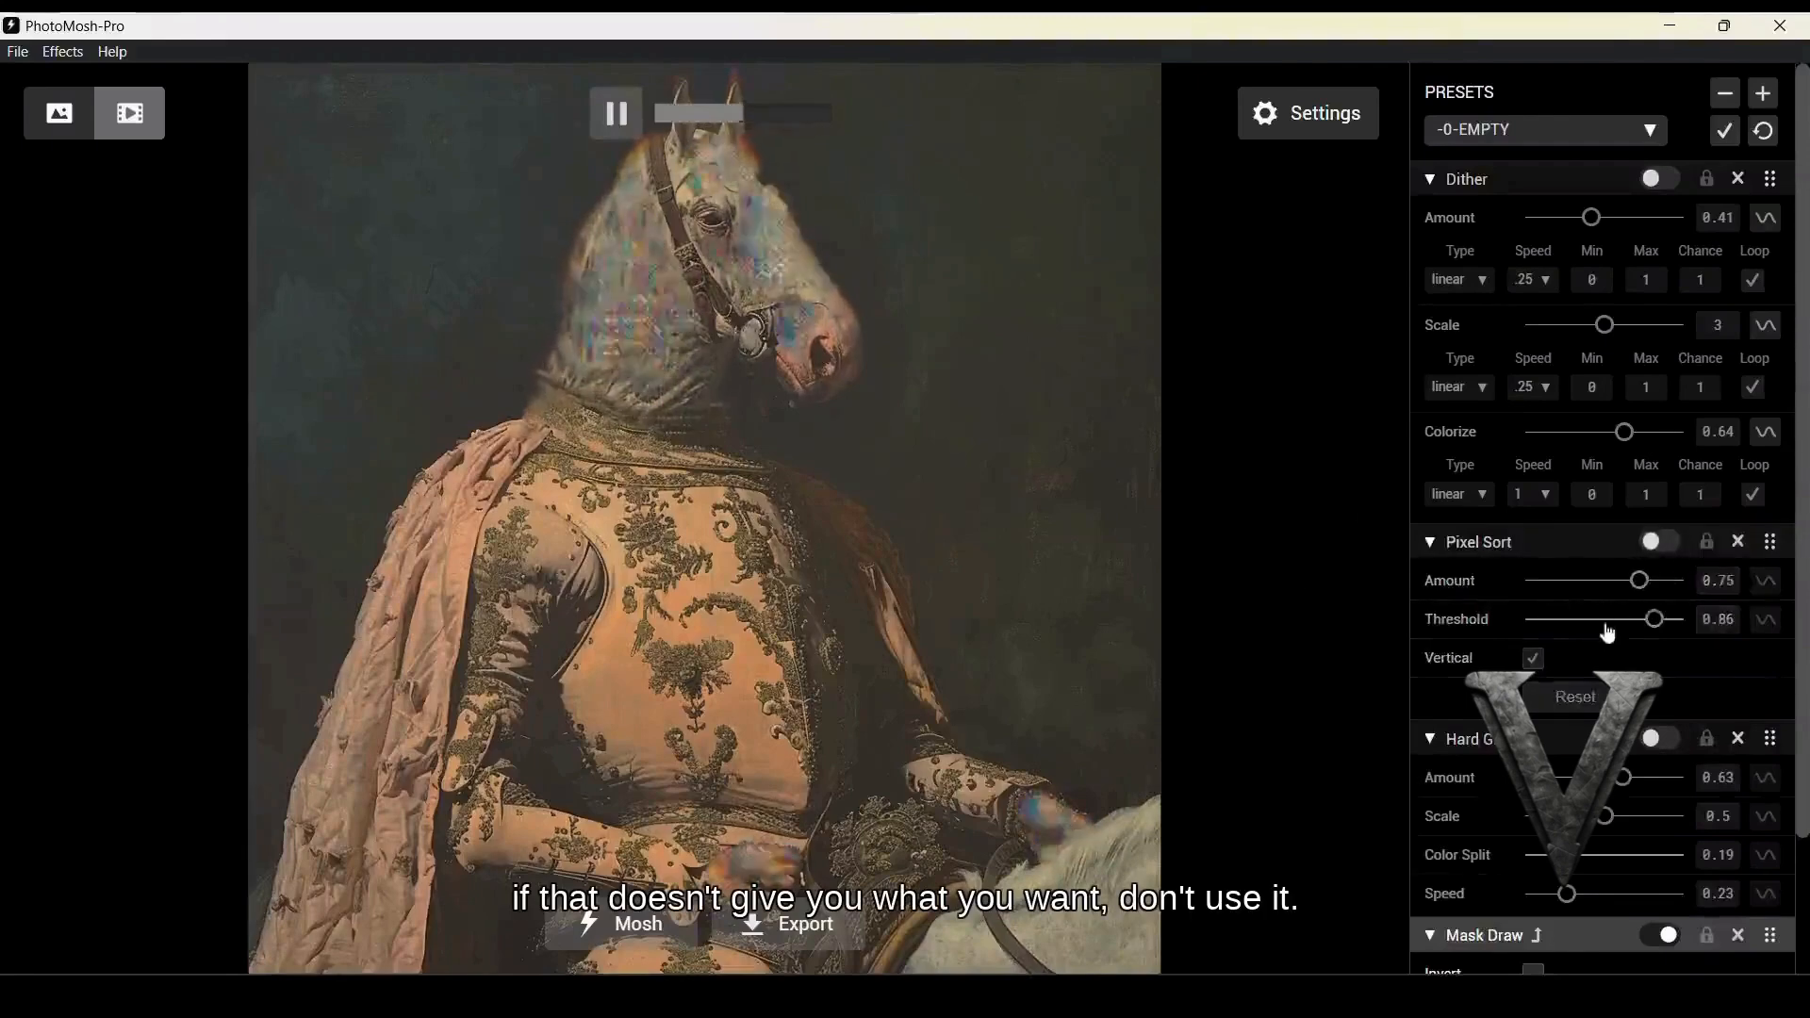
Add a VHS effect and place it directly above Hard Glitch in the effect stack
scroll(1608, 633, down, 2)
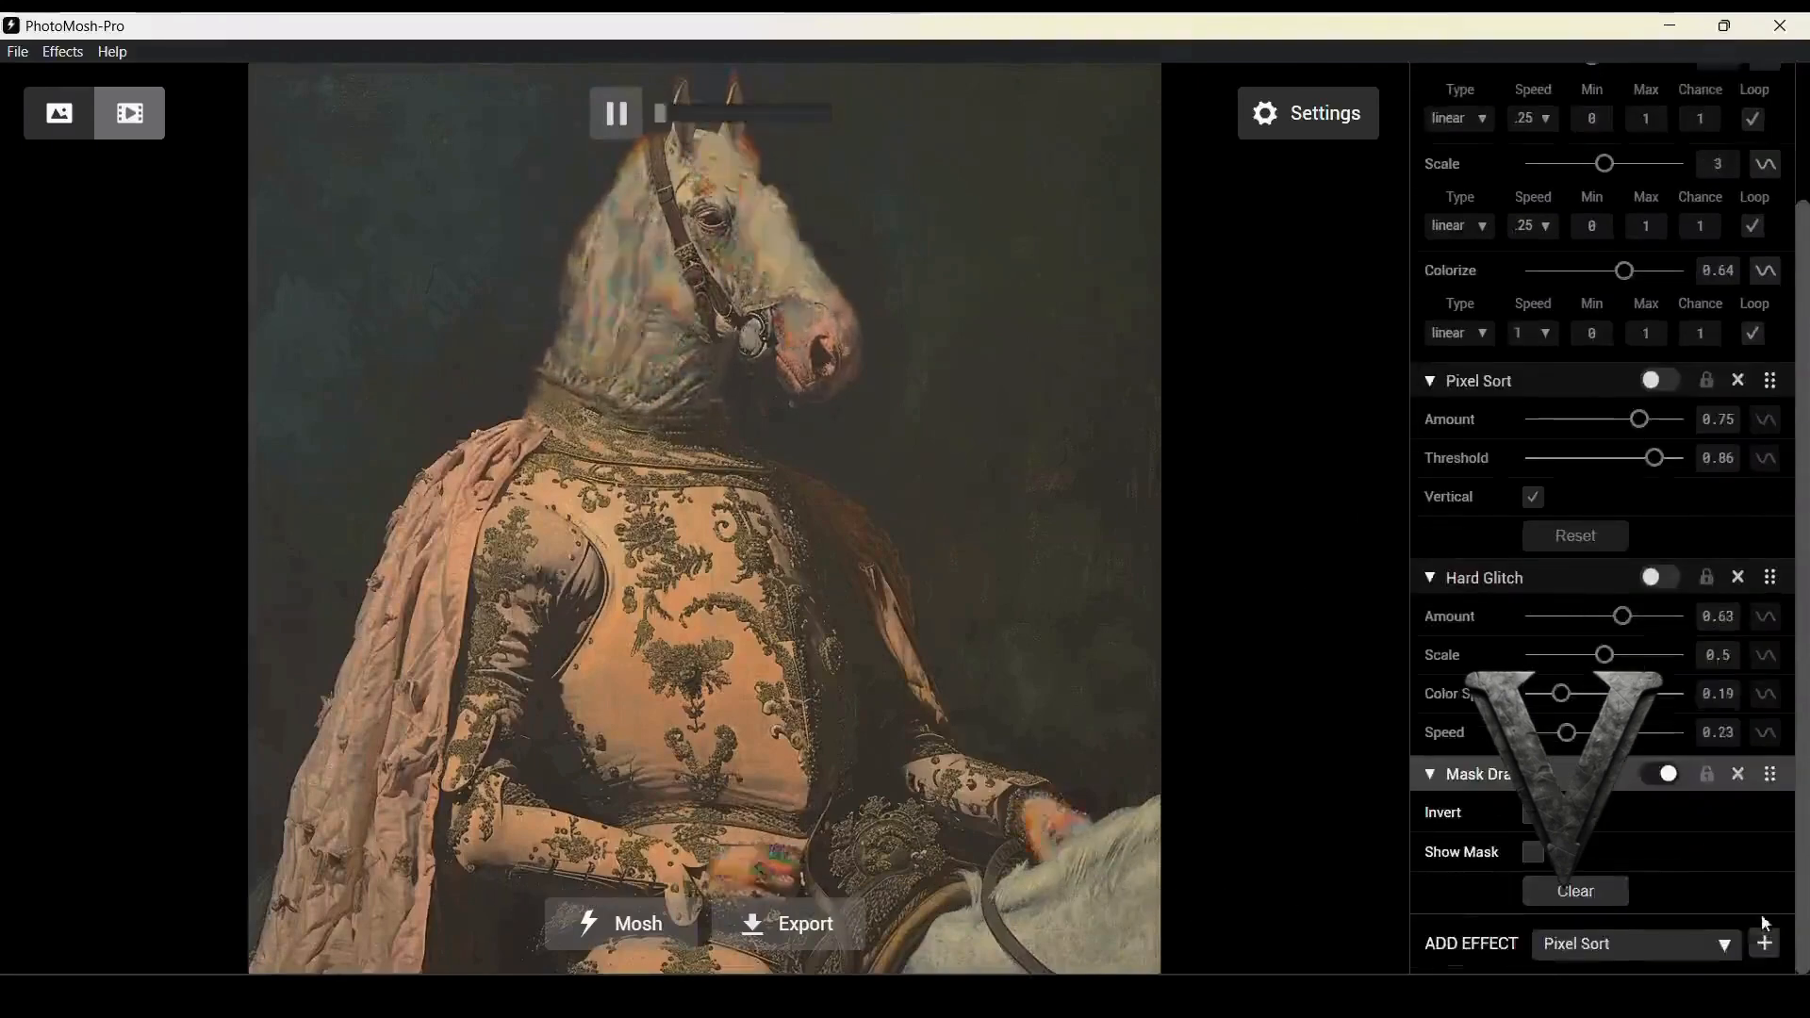
click(1724, 945)
scroll(1658, 802, down, 1)
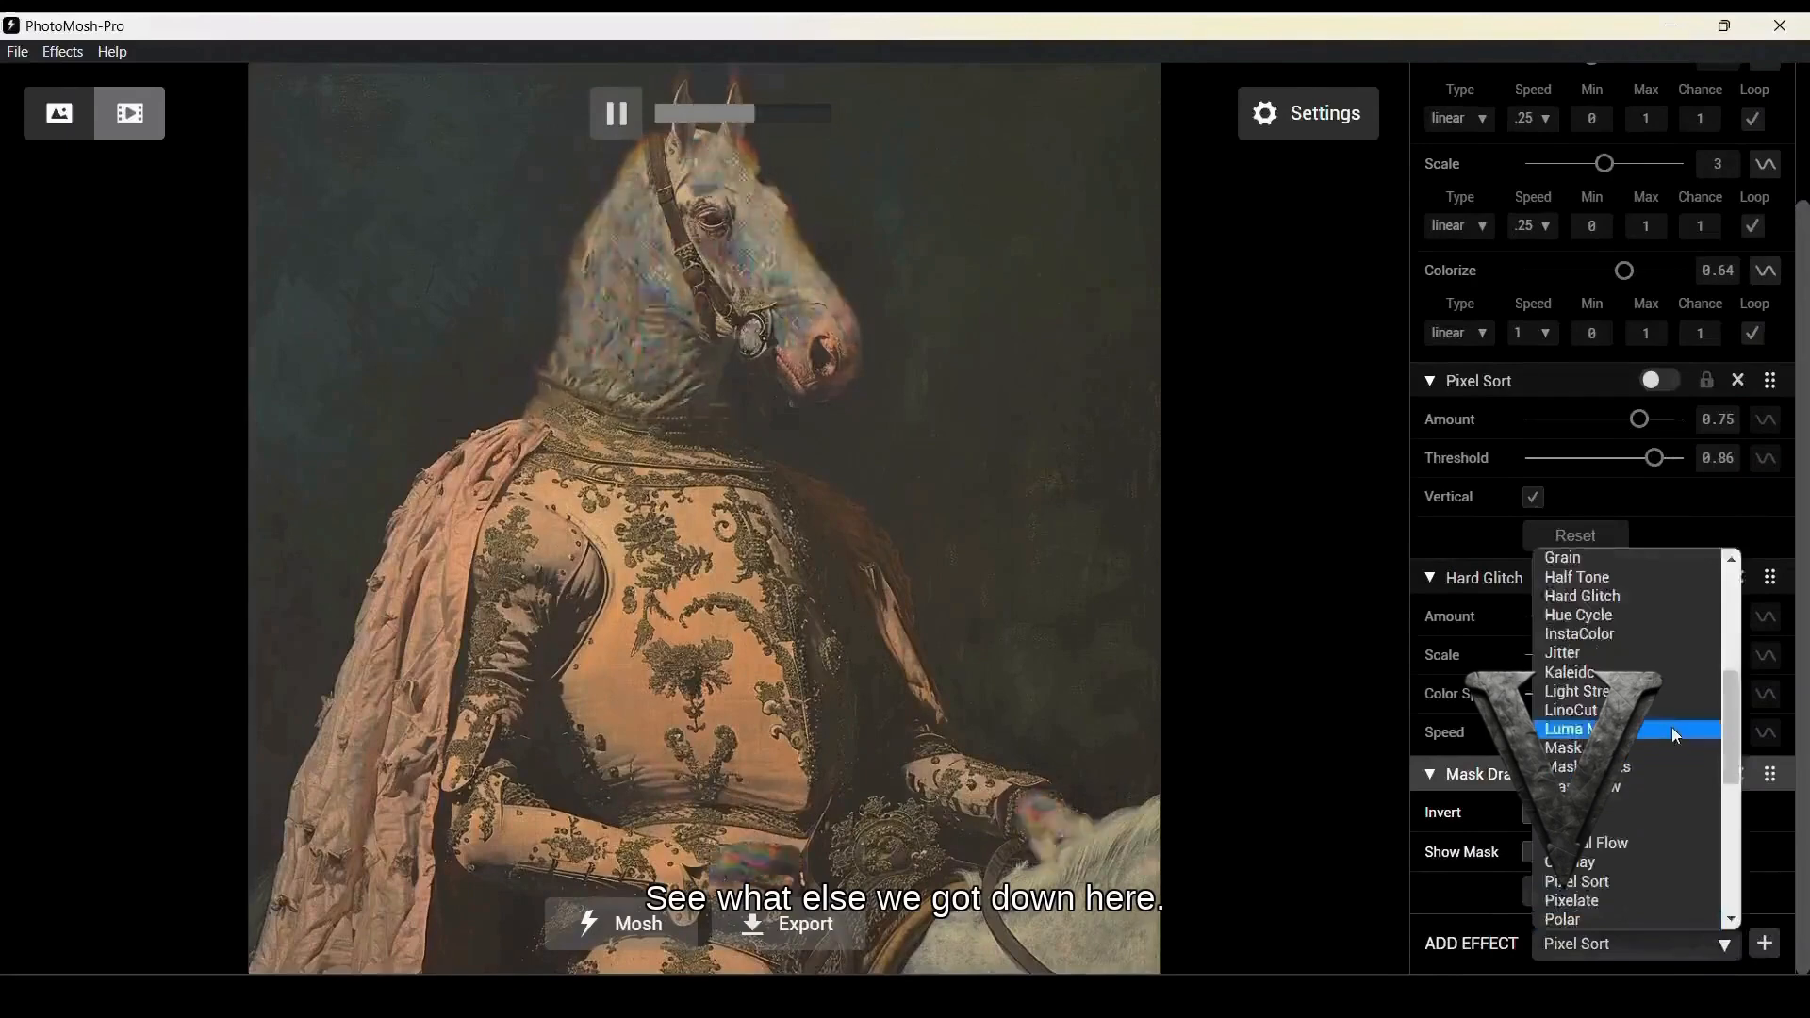
scroll(1671, 709, down, 6)
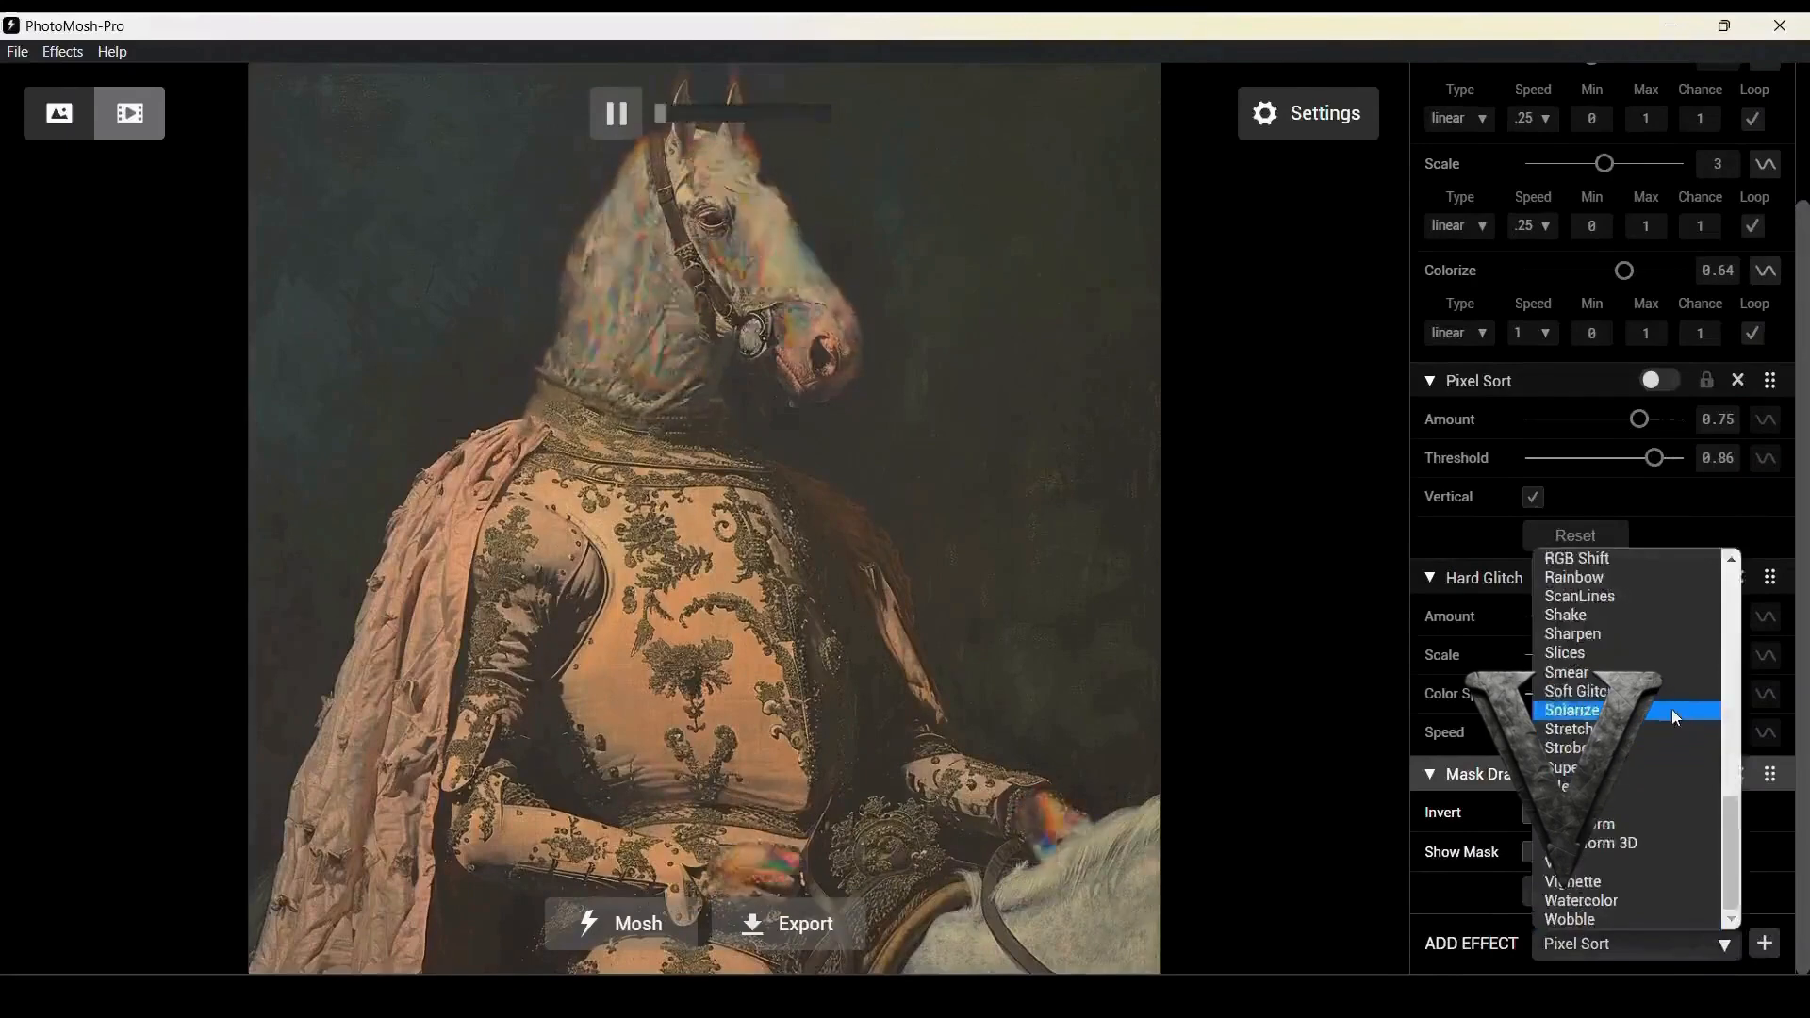
click(1650, 861)
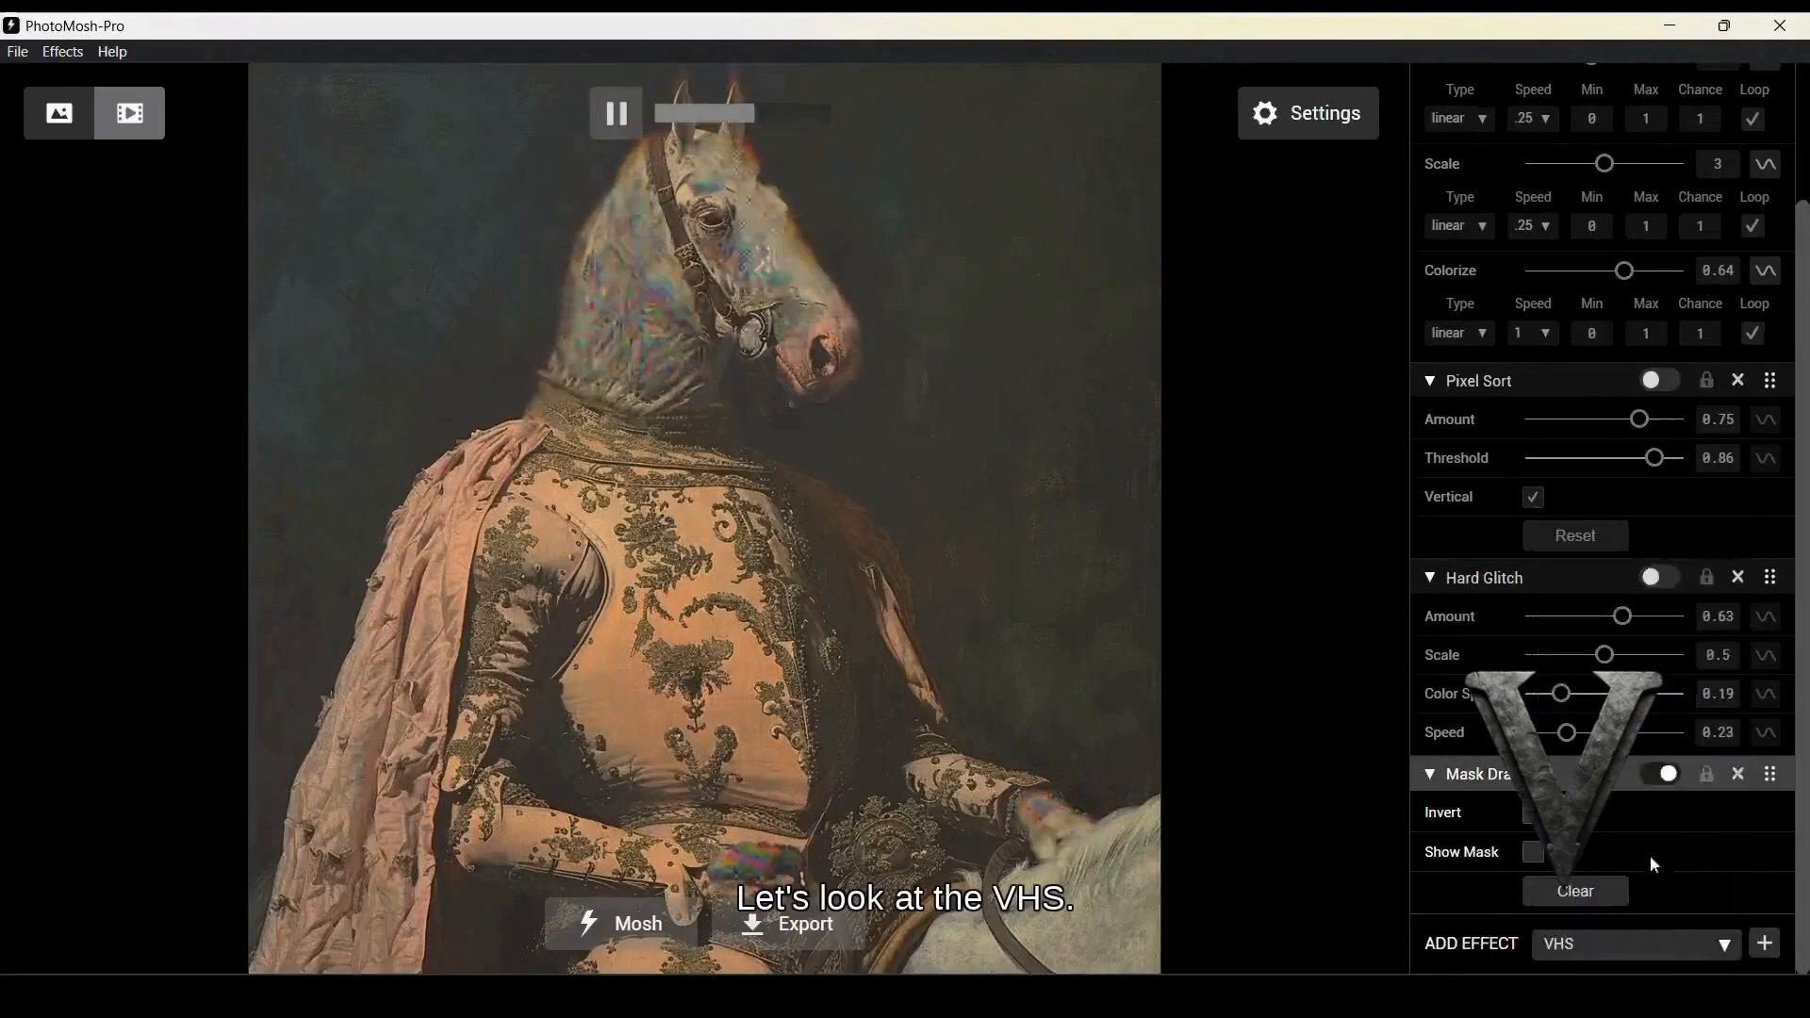
click(1763, 943)
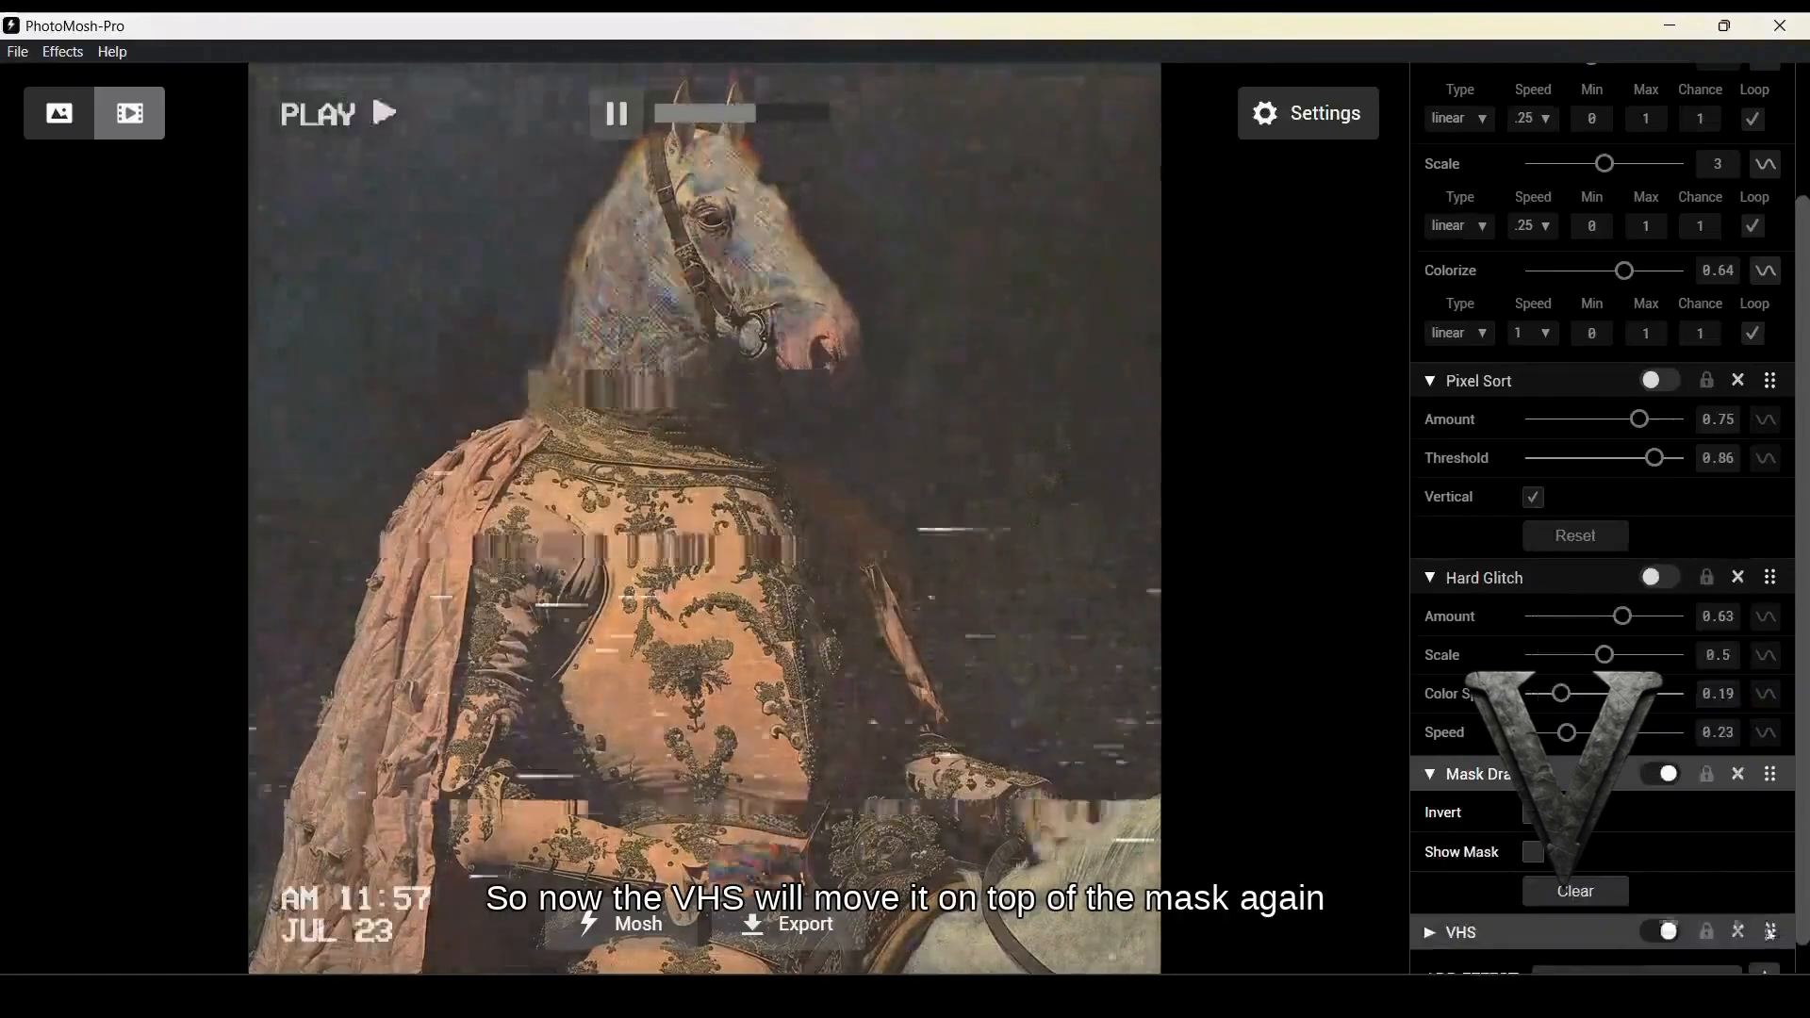
drag(1772, 935, 1763, 579)
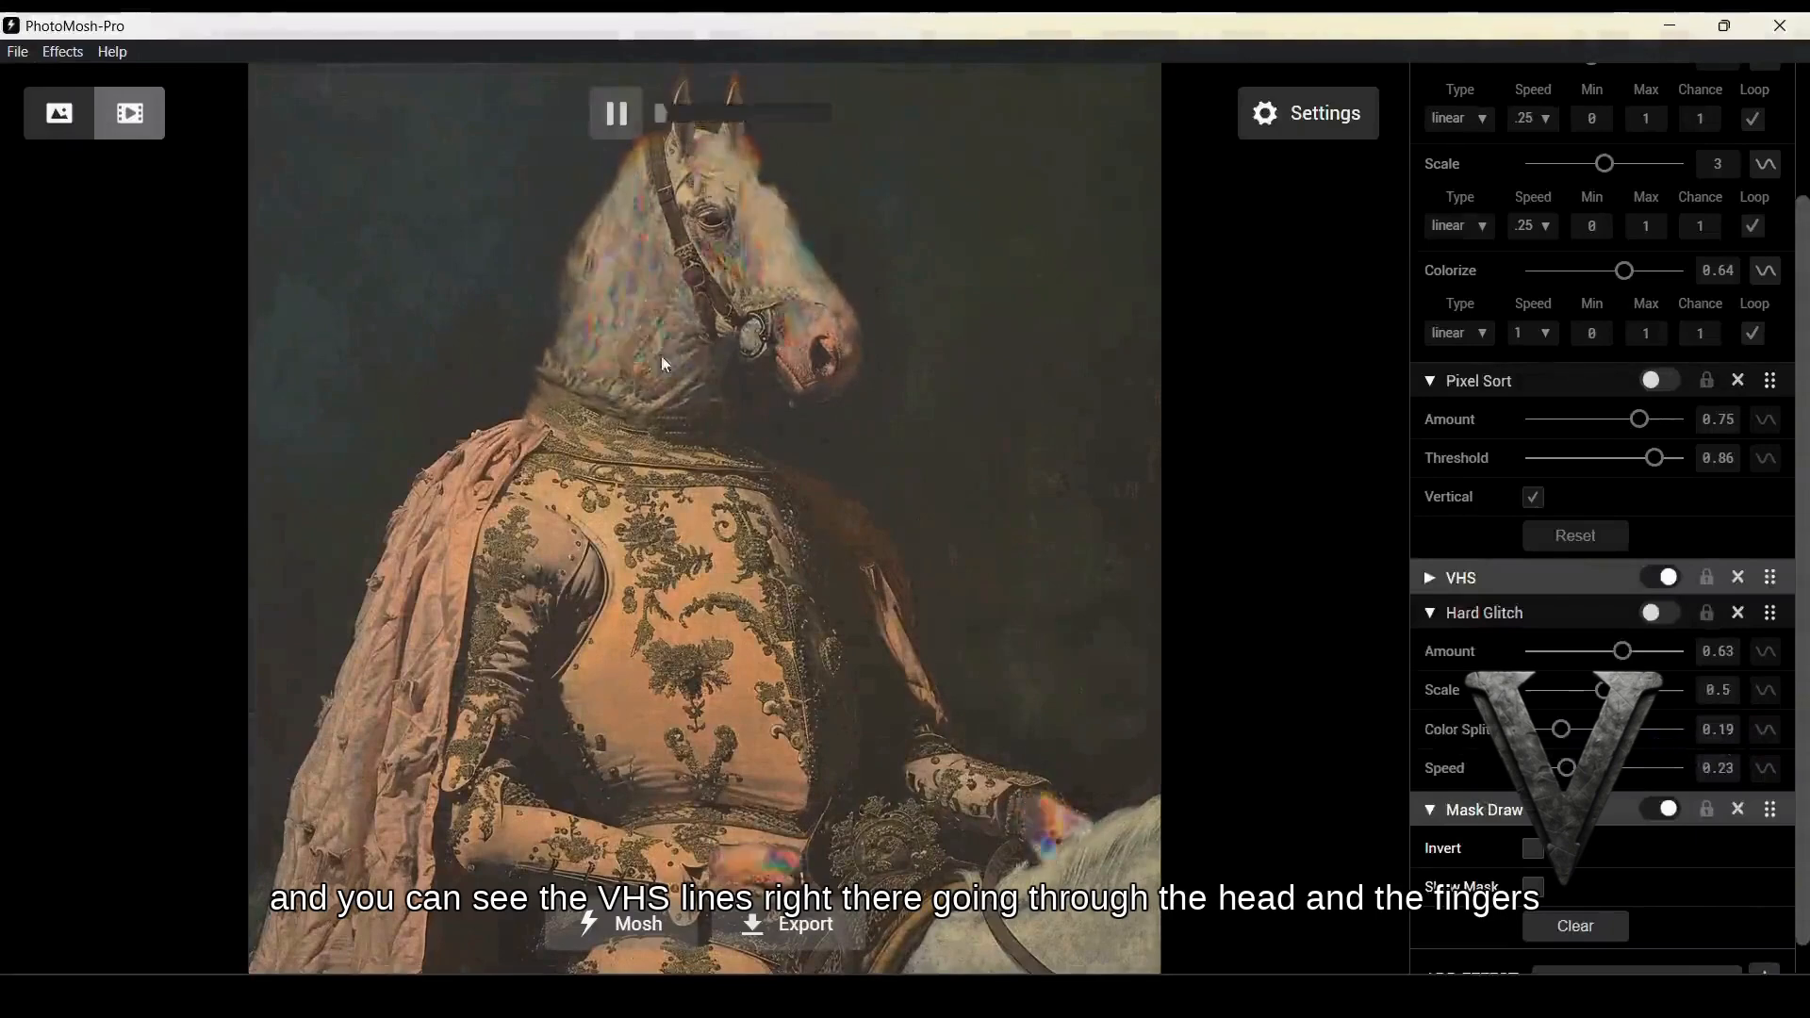
Export the VHS result and load the exported file back in as the source
click(787, 925)
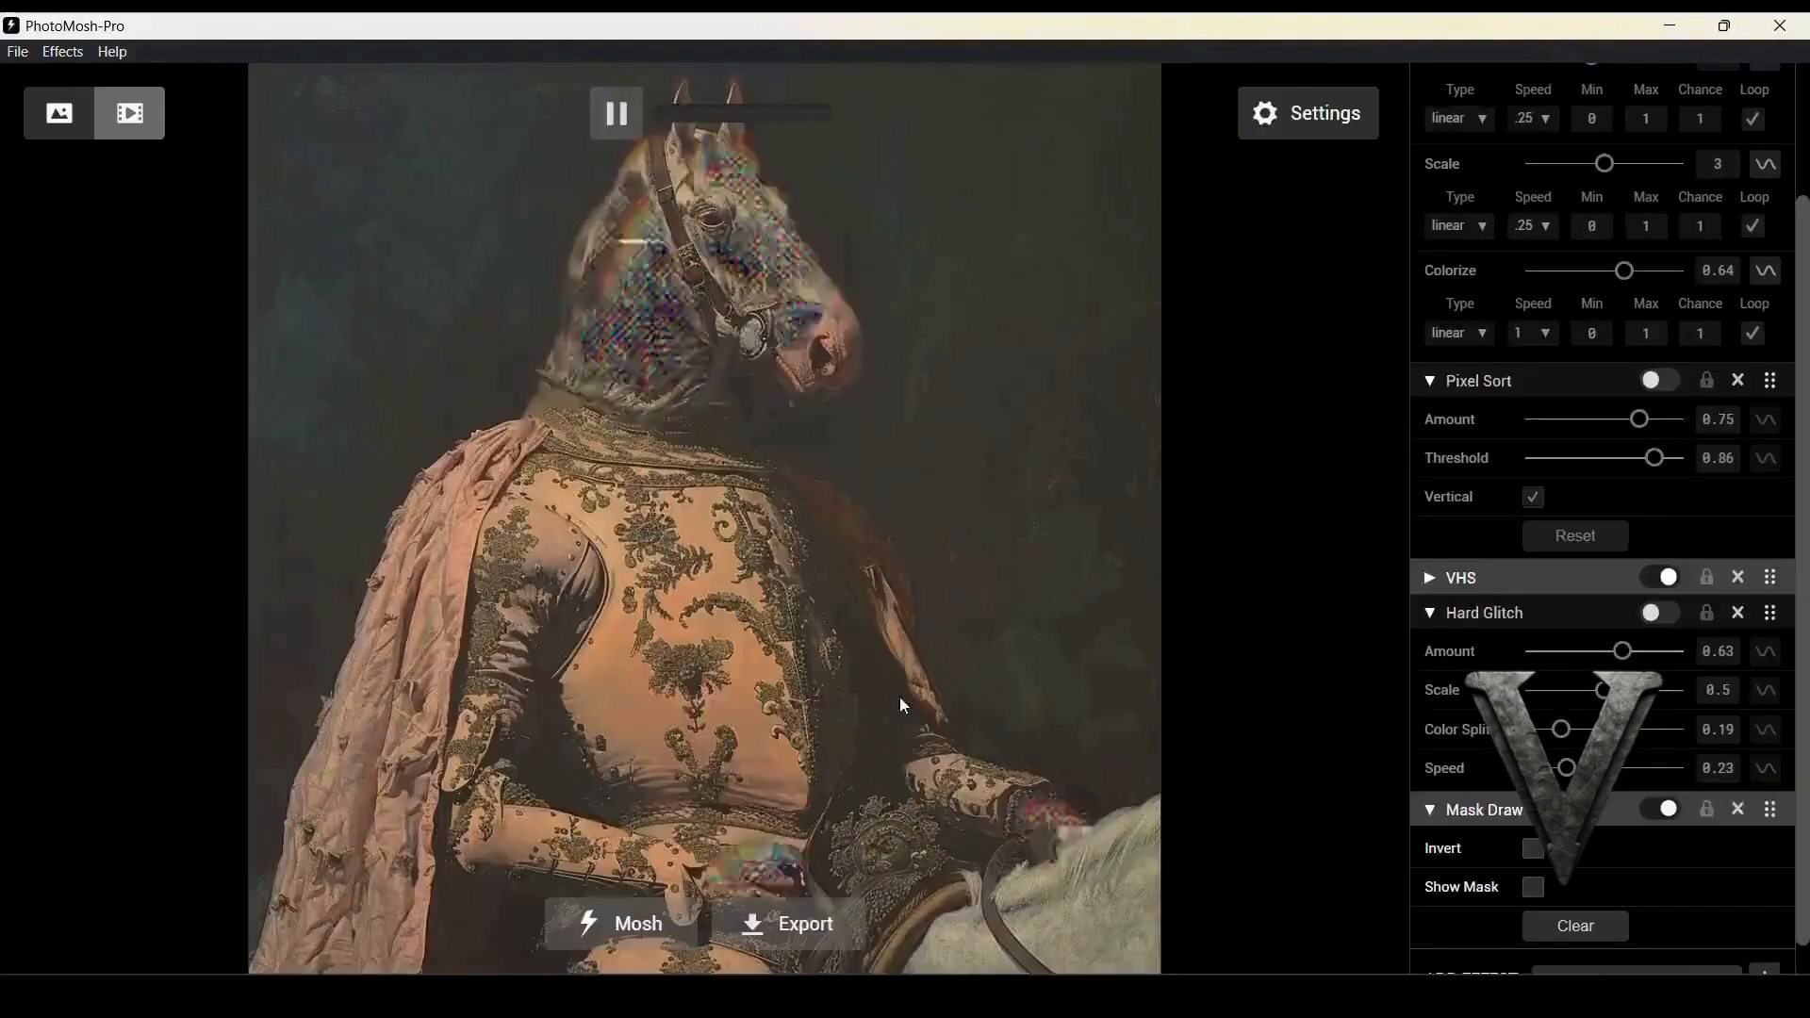
click(18, 51)
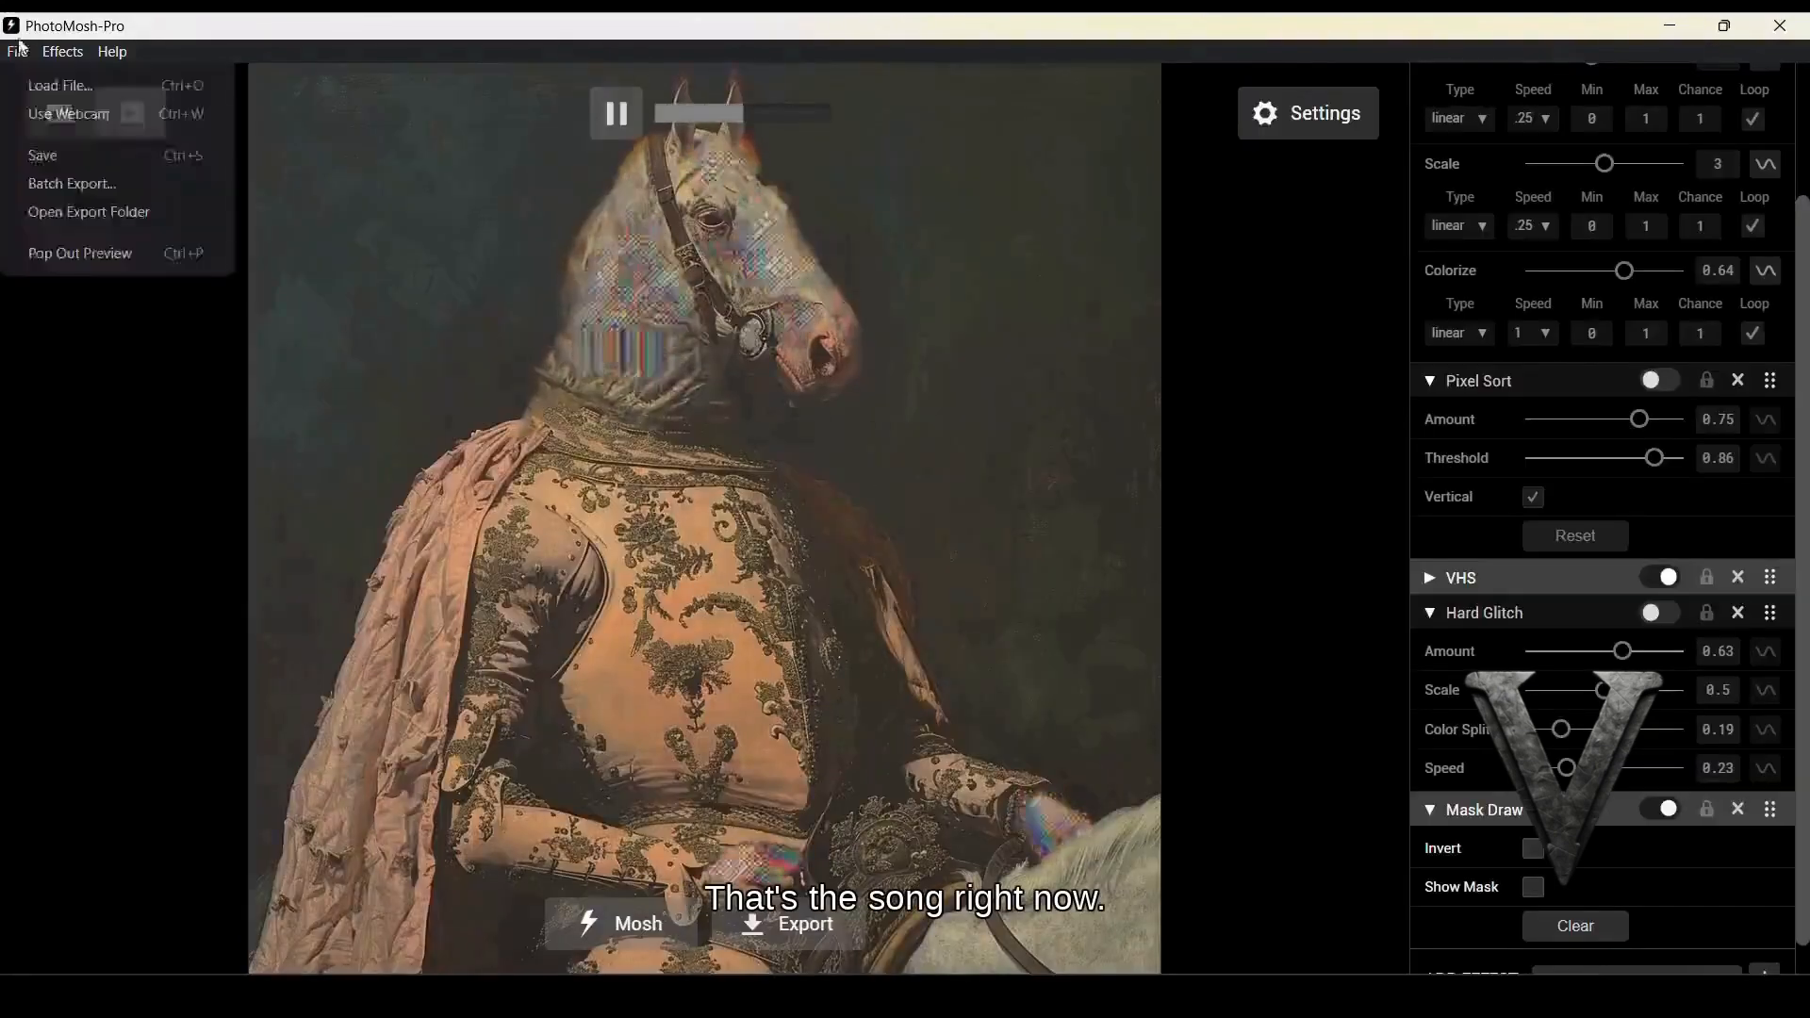
click(56, 81)
double_click(680, 407)
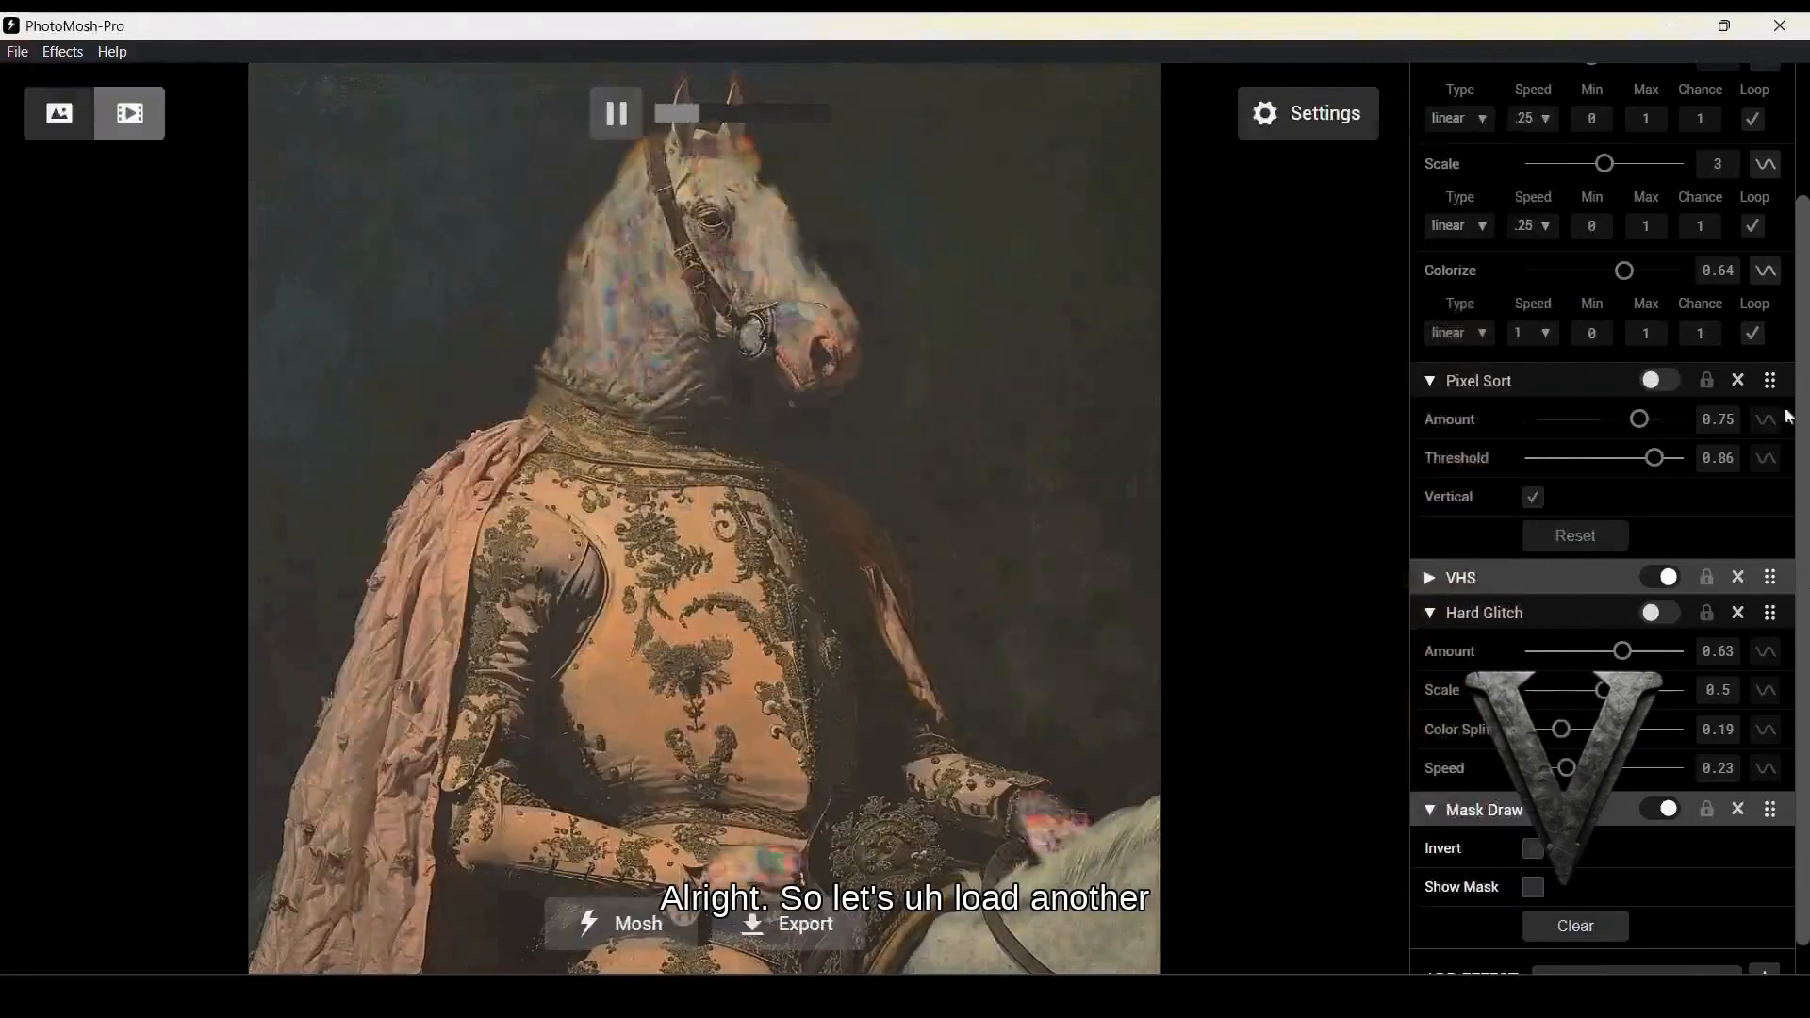
Try the presets -8bitStatic, -BitDither and -Buldge8Pulse one after another on the reloaded clip
scroll(1600, 141, up, 3)
click(1599, 132)
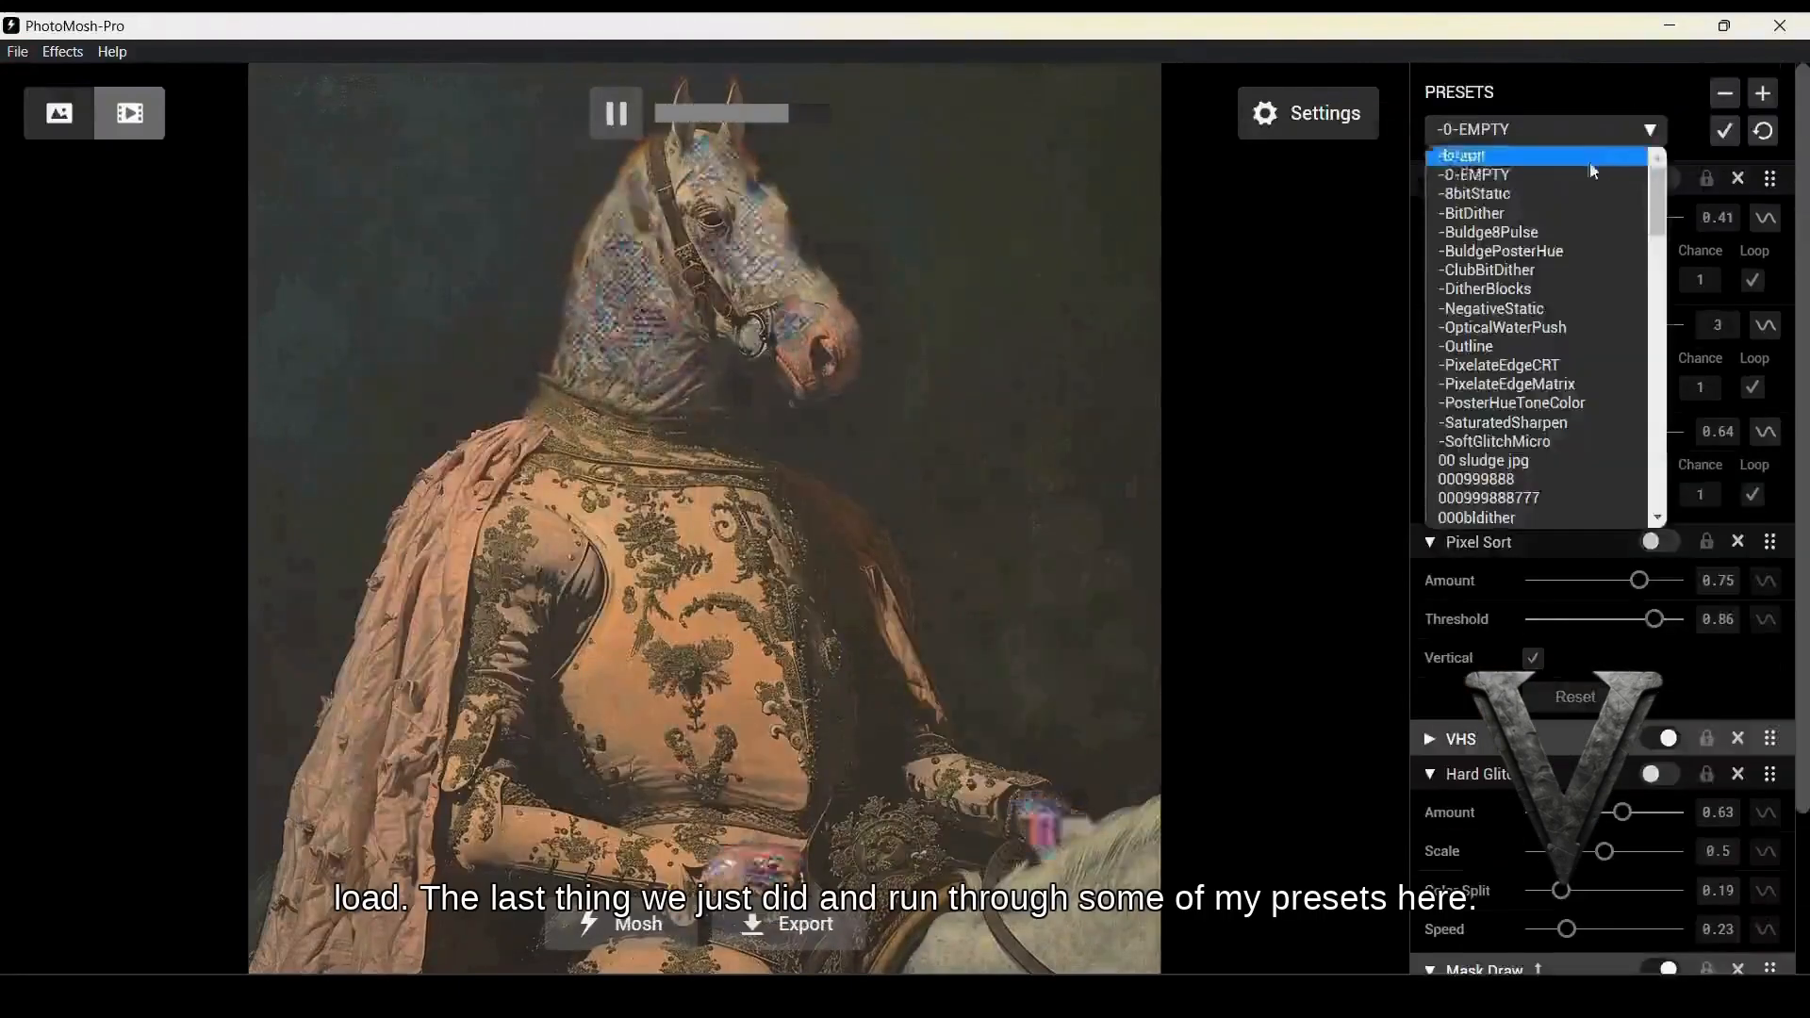
click(1593, 188)
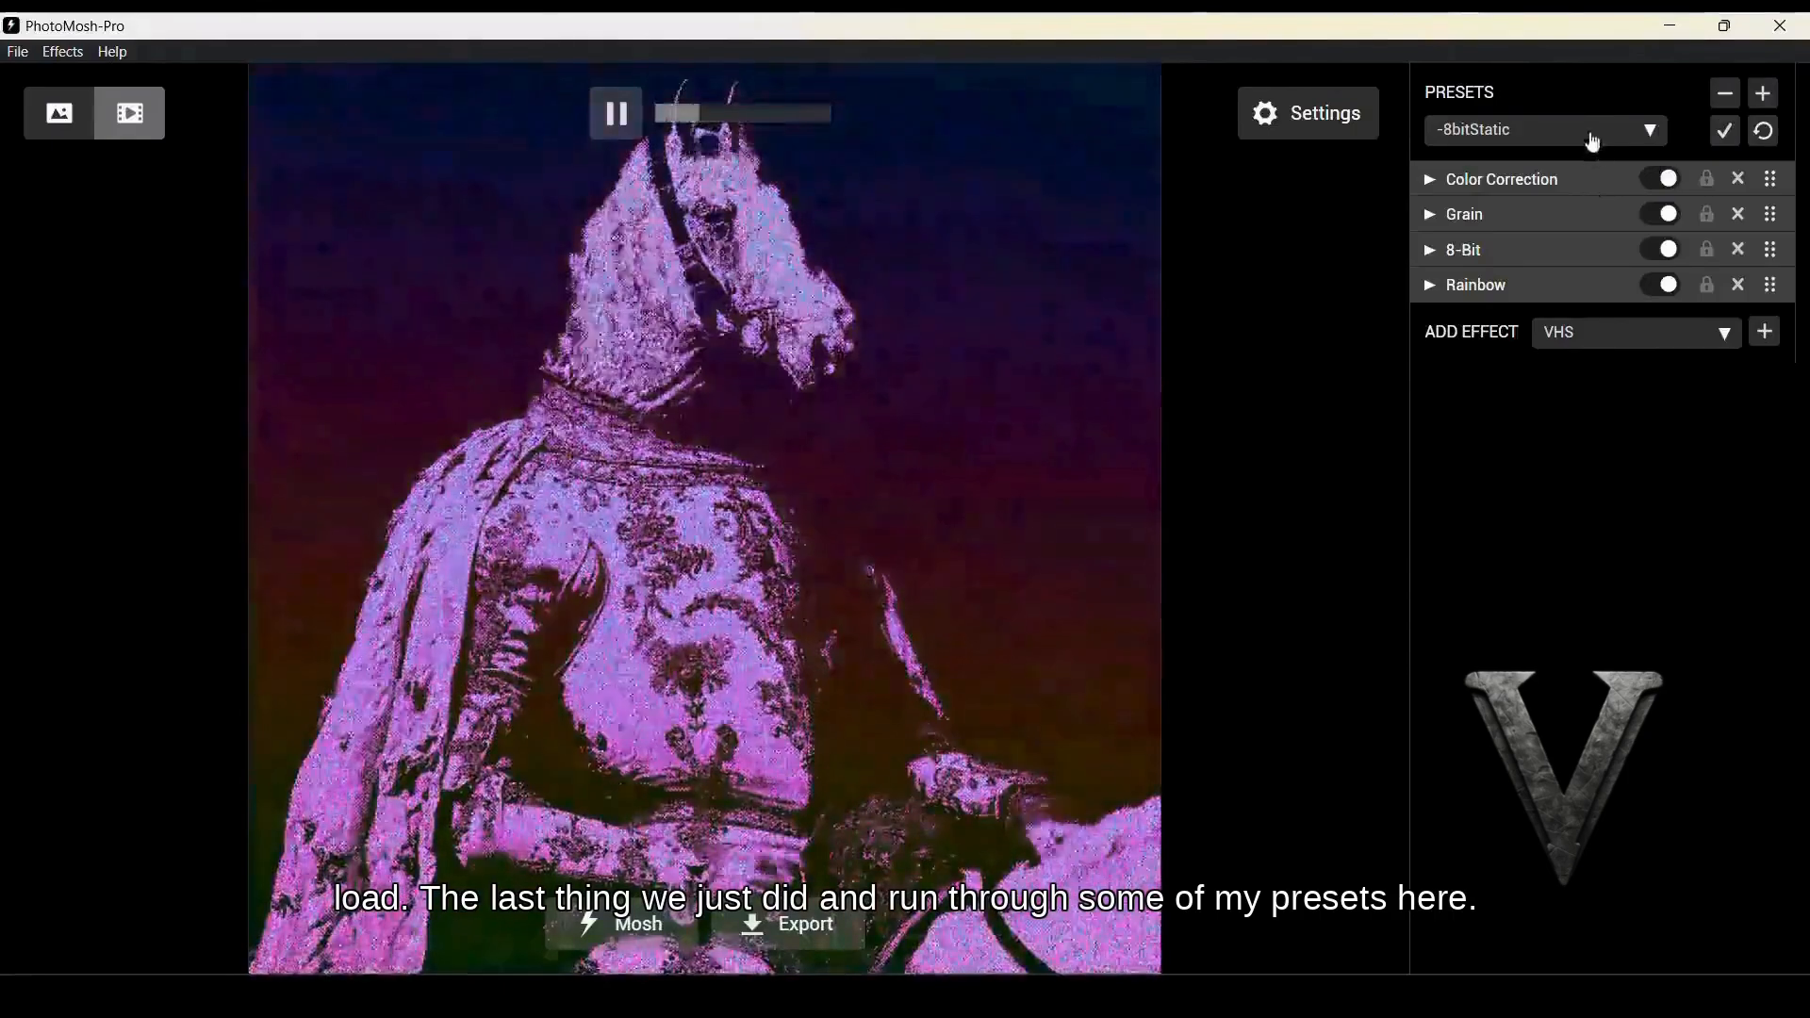
click(1591, 140)
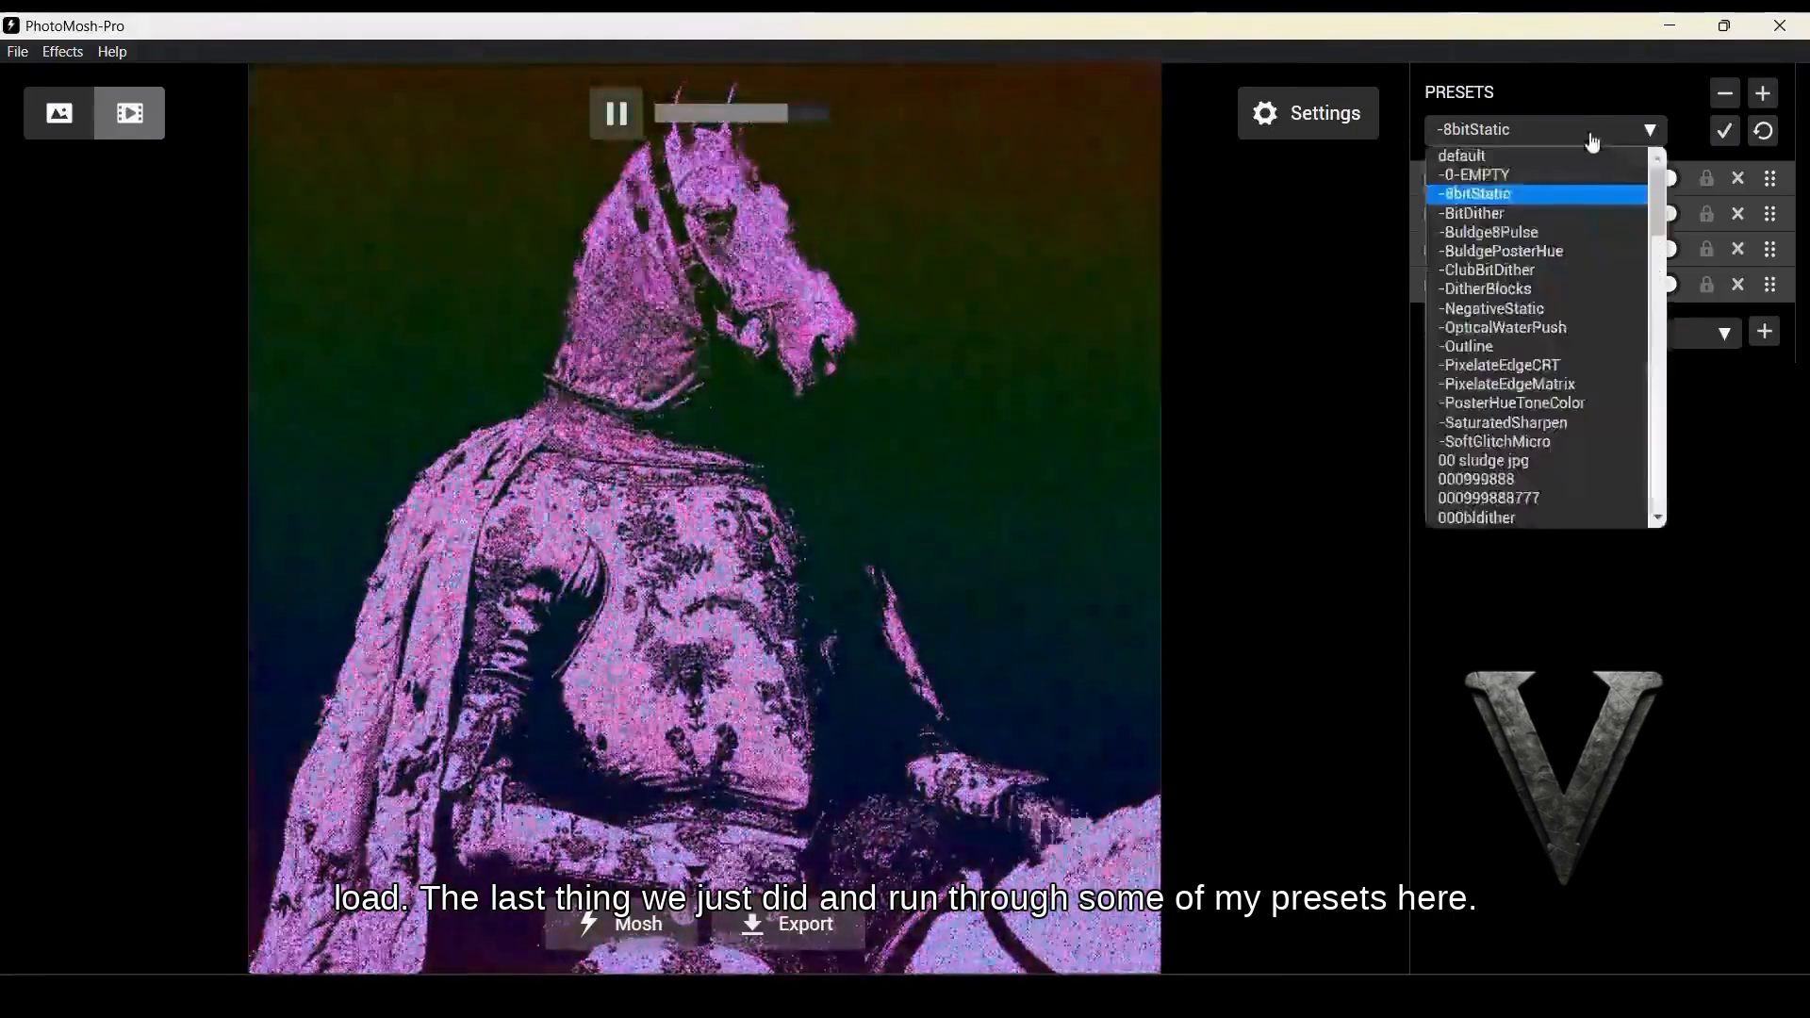
click(1587, 209)
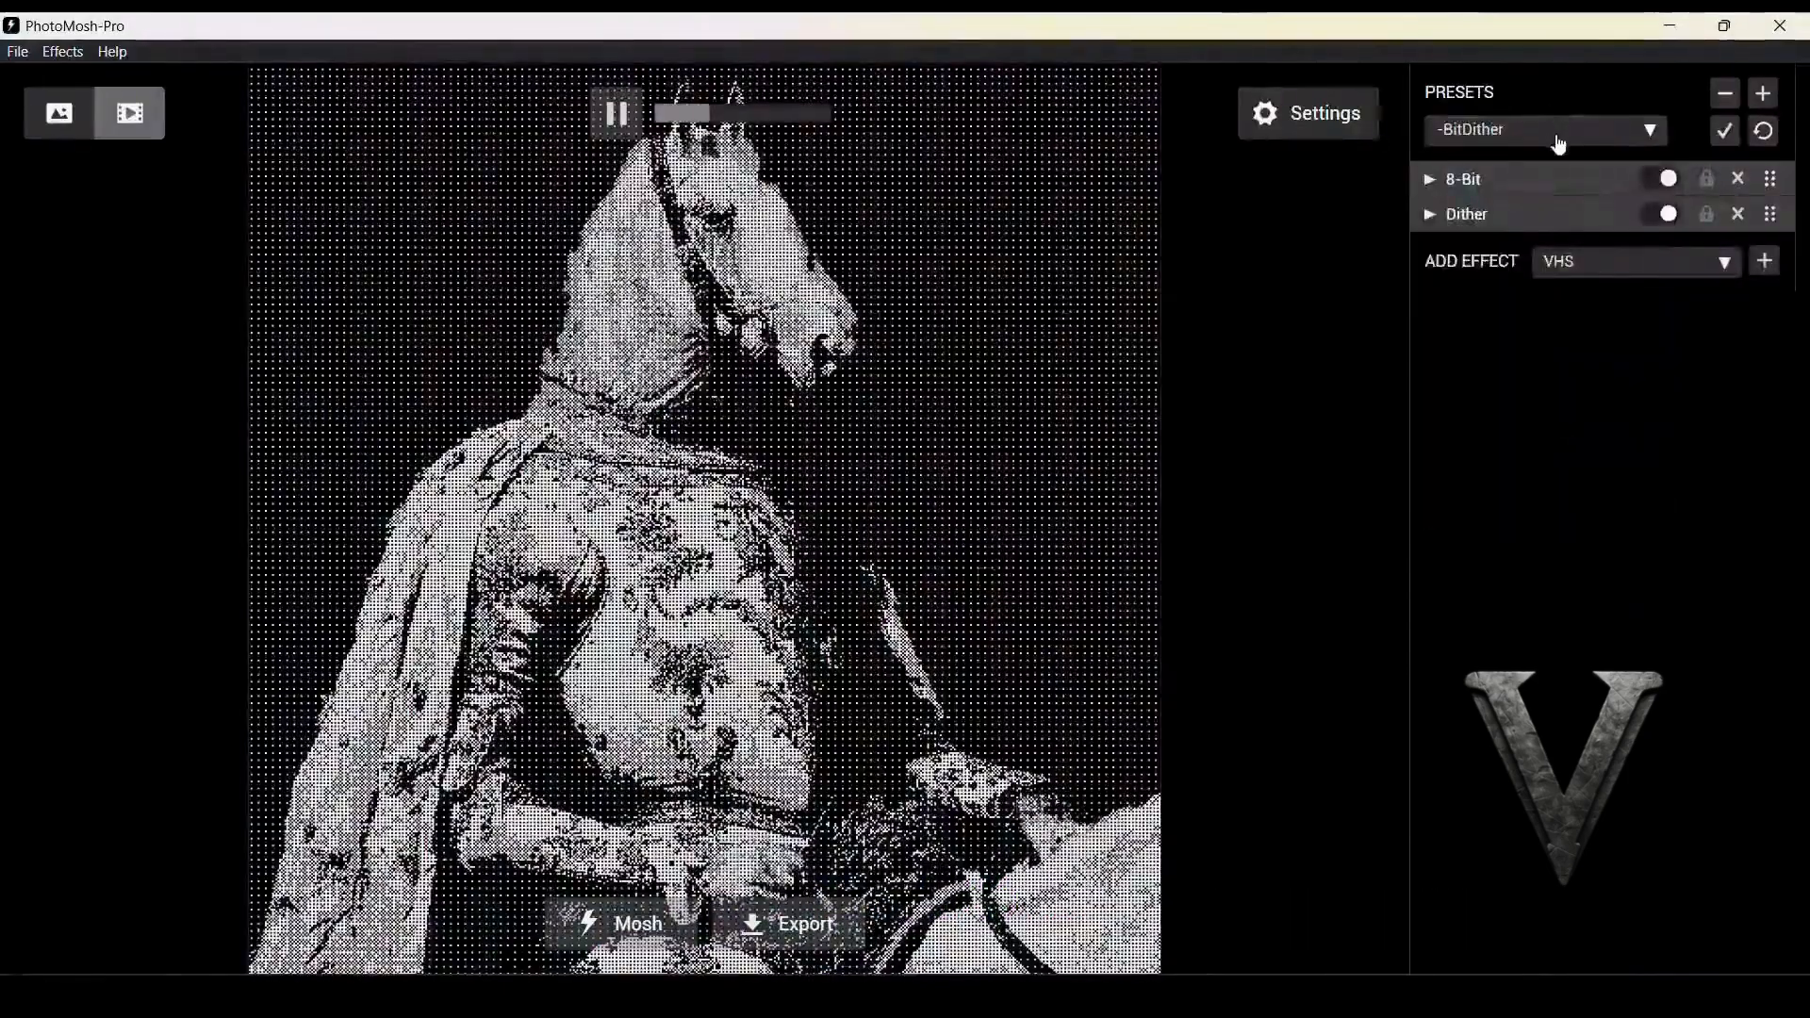
click(1555, 136)
click(1547, 233)
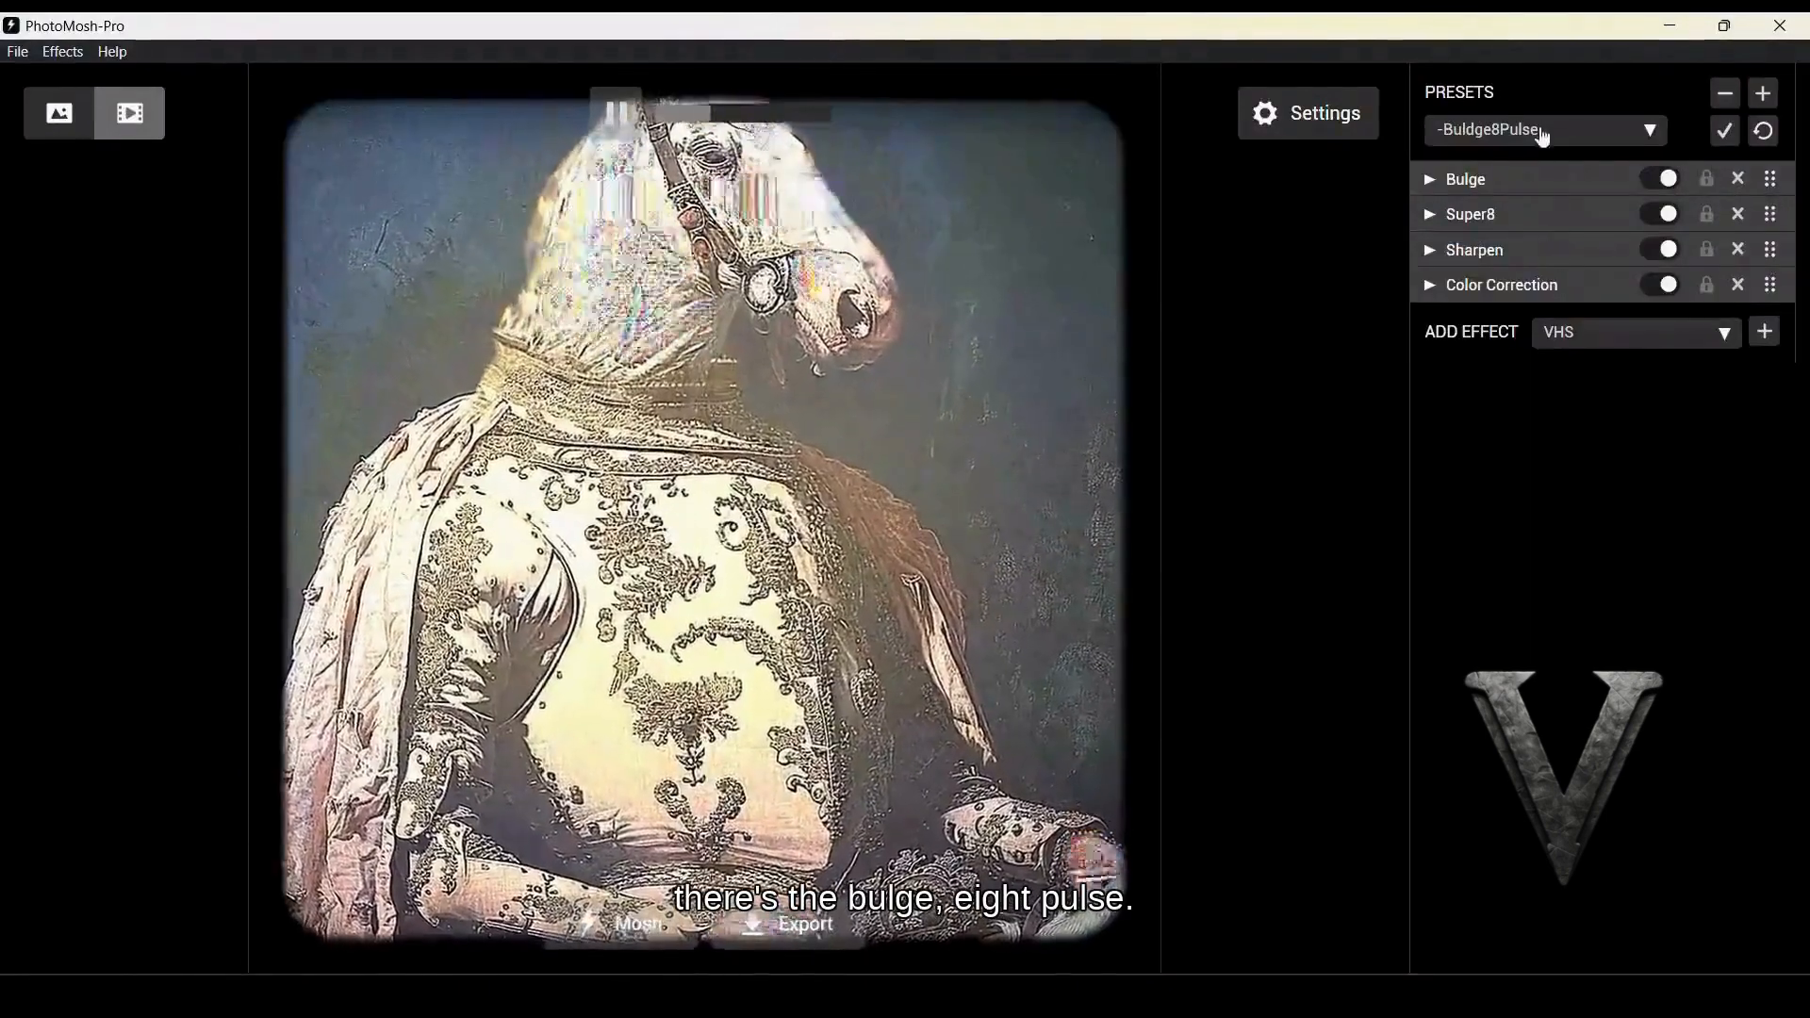
Apply the -BuldgePosterHue preset and switch off its Soft Glitch and Posterize effects
click(1542, 138)
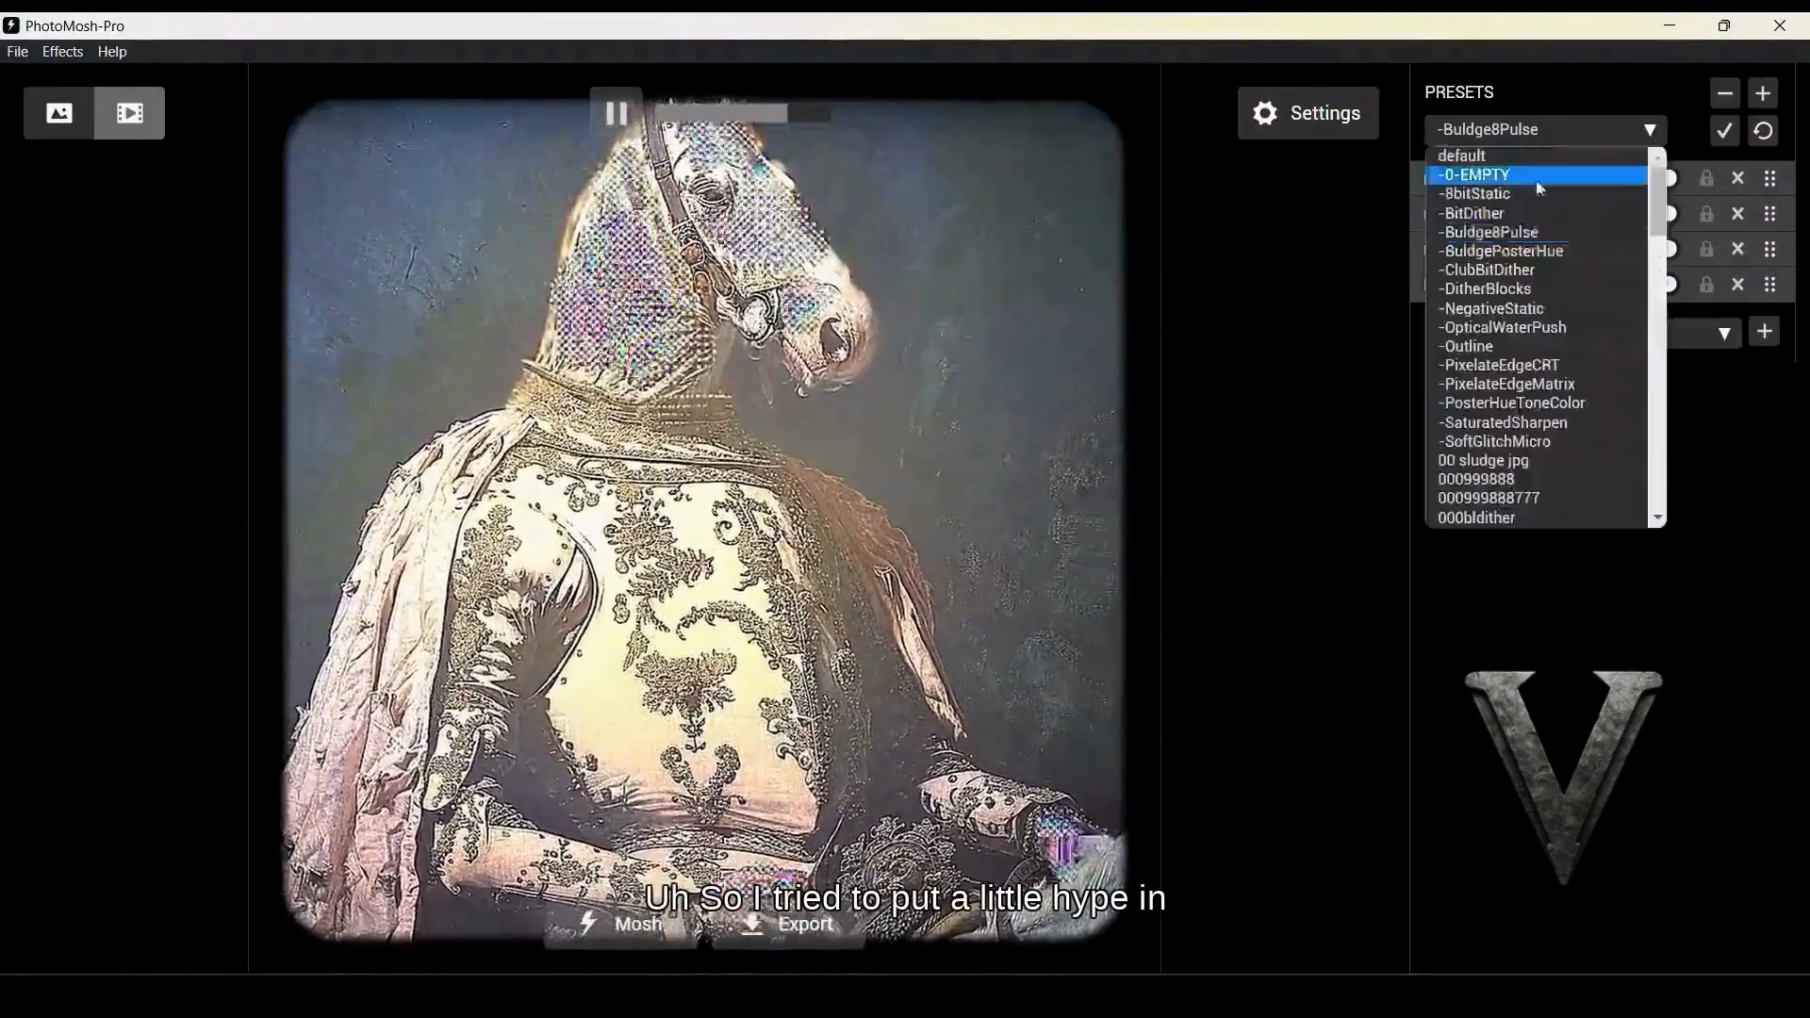
click(1531, 249)
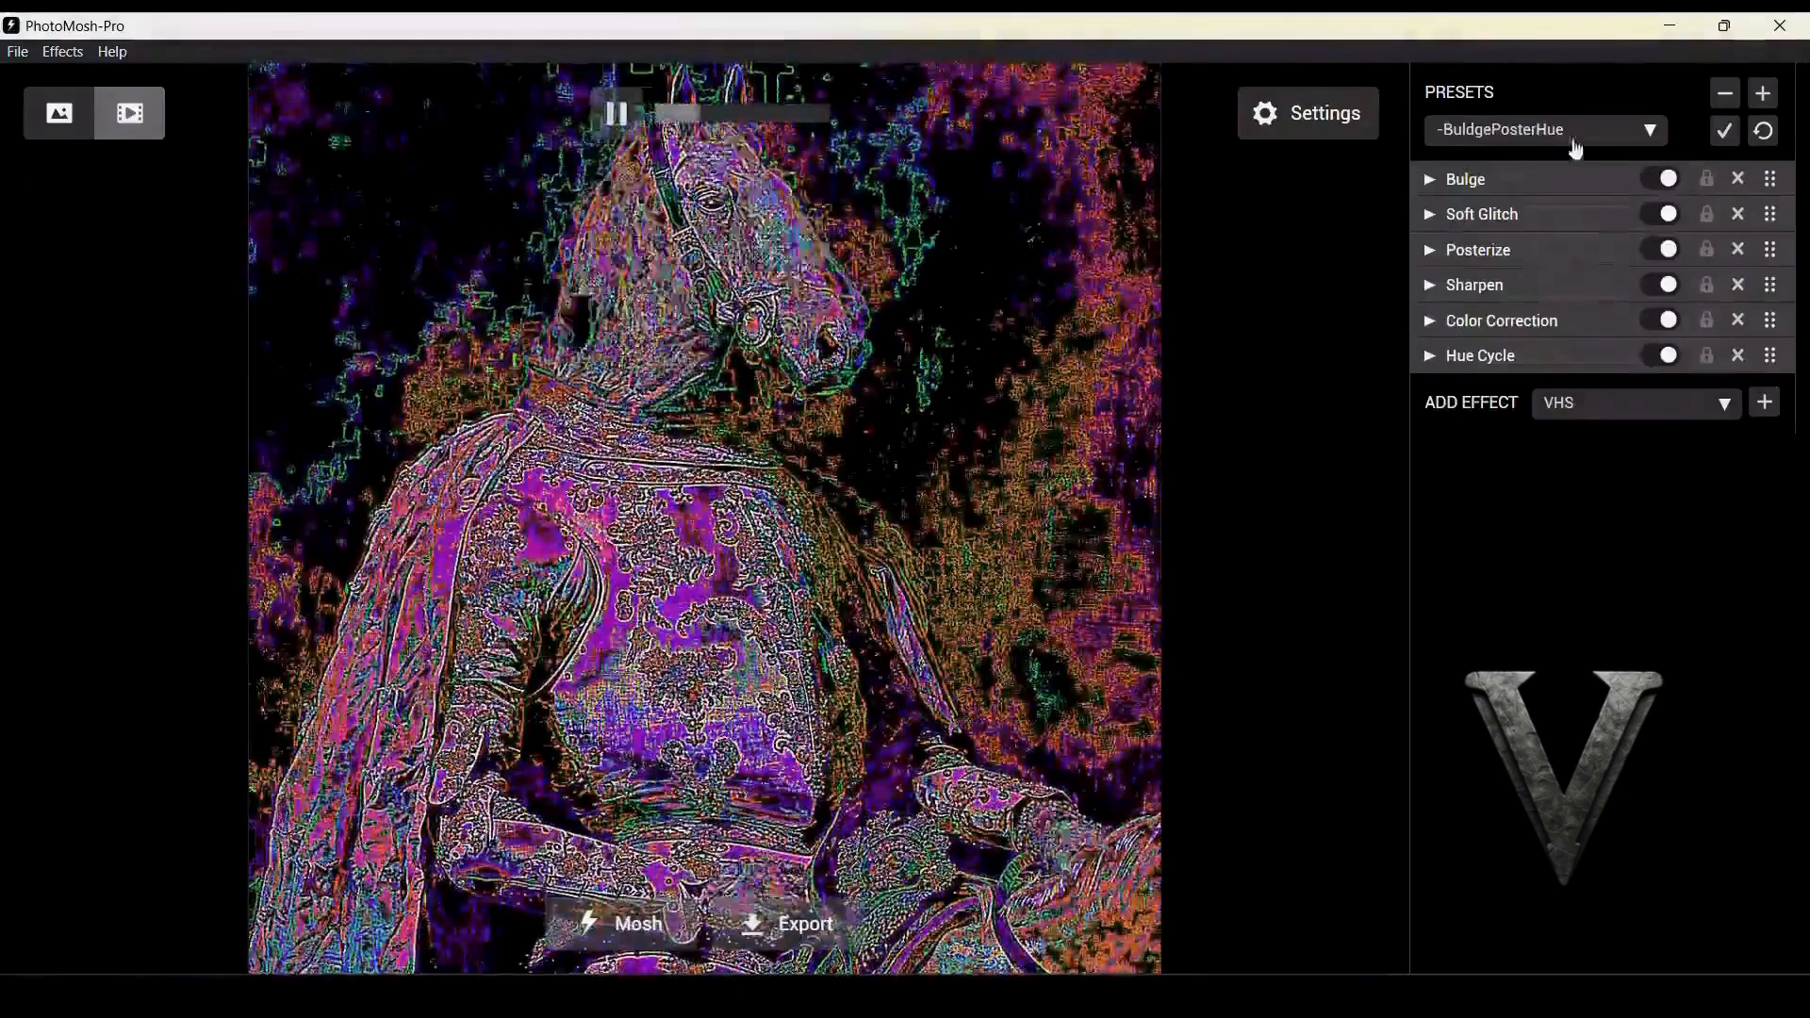
click(1662, 214)
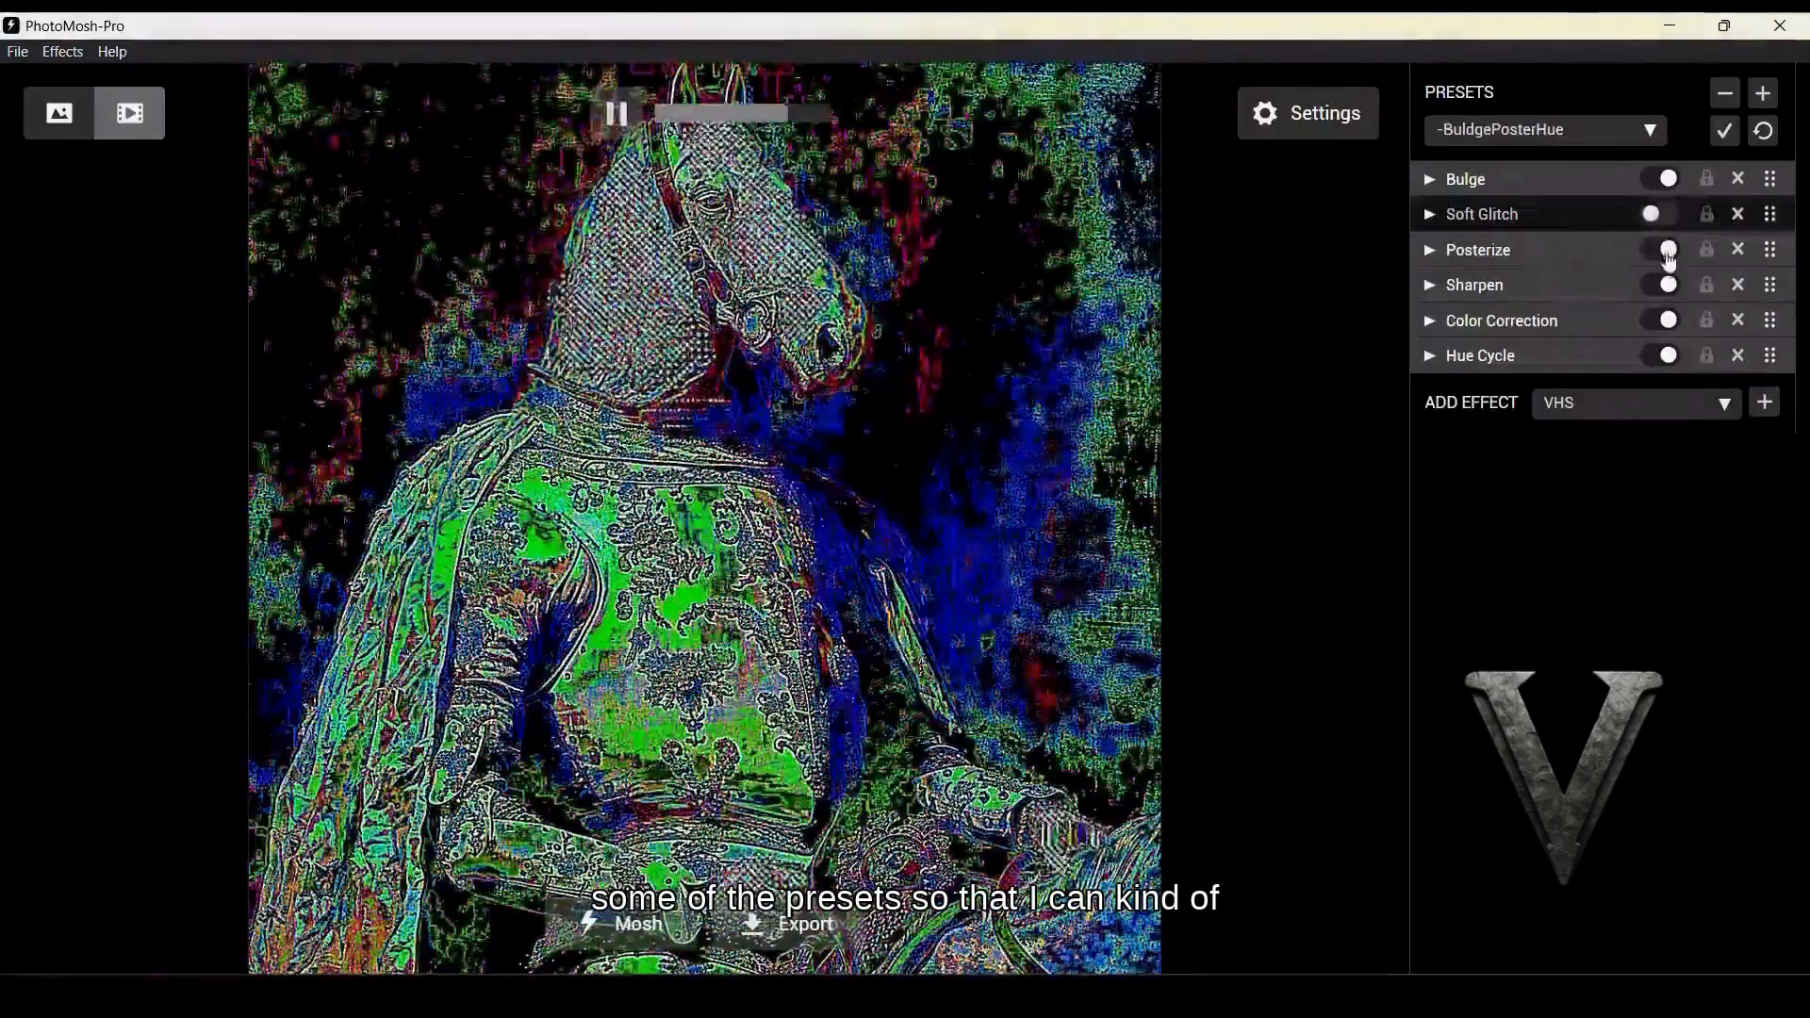
click(1662, 250)
Set Sharpen's Amount to 0.06 and export the result
click(1517, 295)
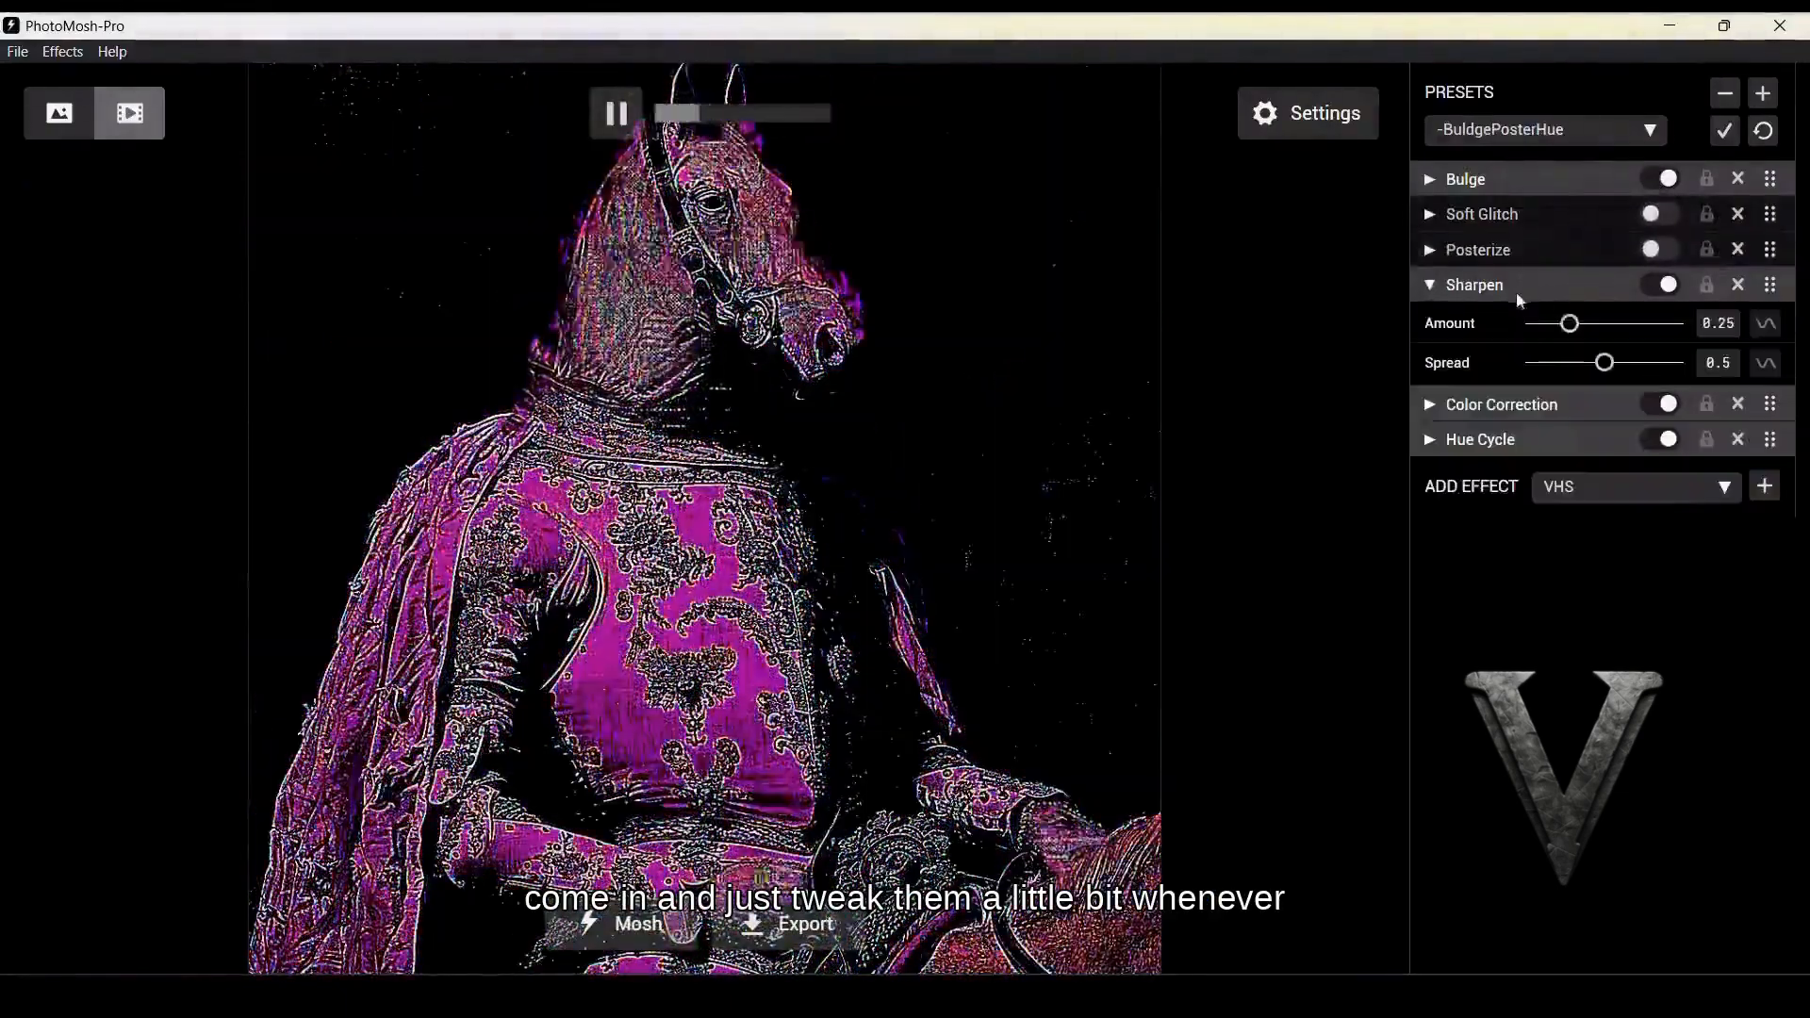
drag(1567, 324, 1542, 328)
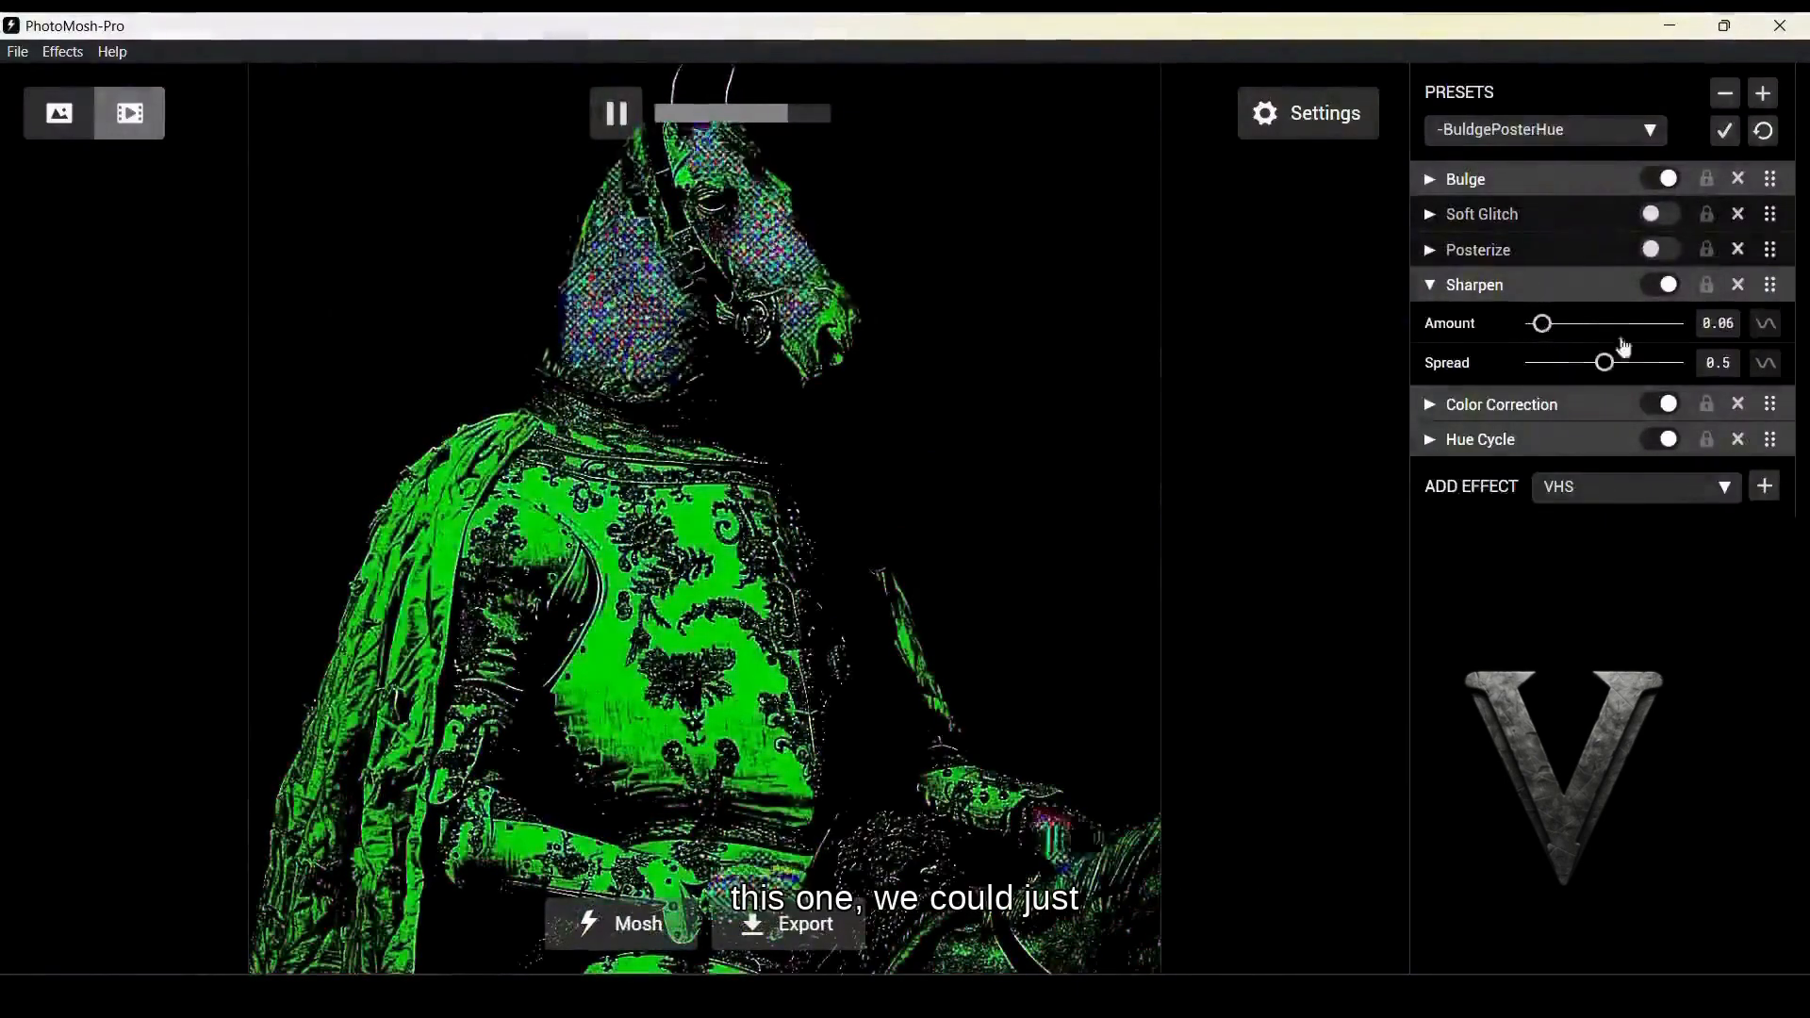
click(829, 924)
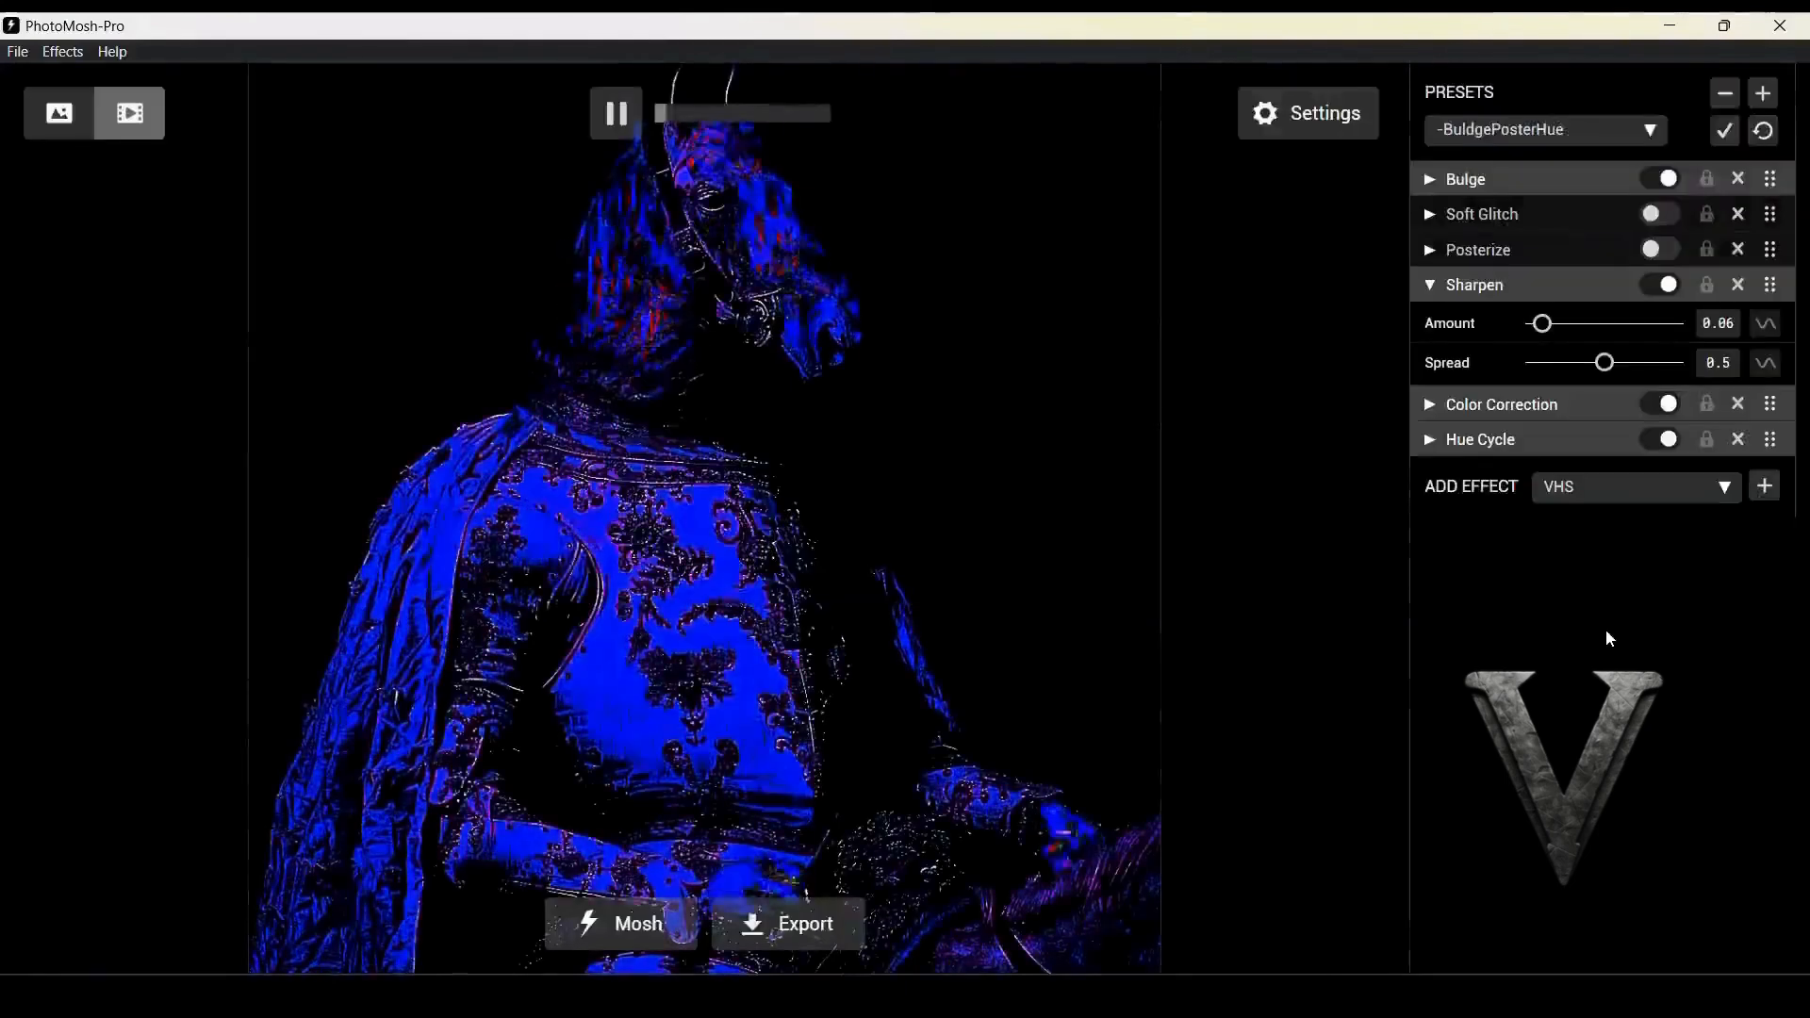
Add an Overlay effect below Hue Cycle and load a previously exported moshed clip as its file
click(1717, 501)
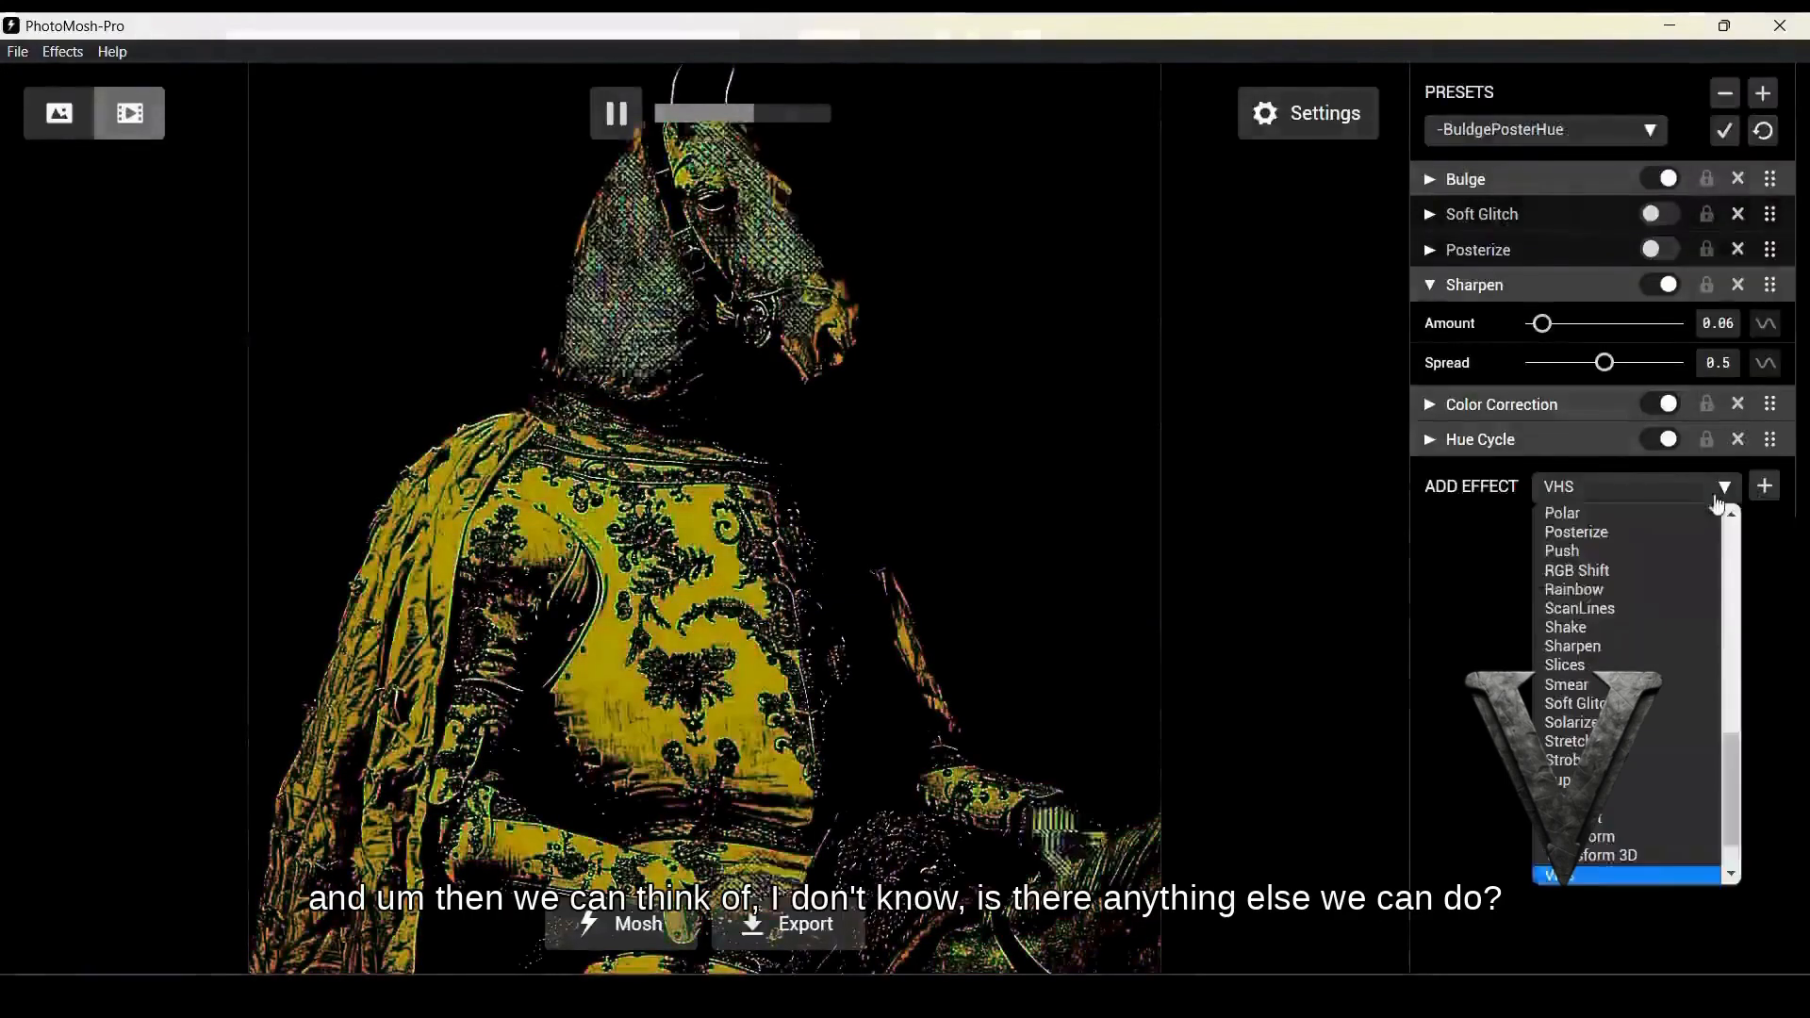
scroll(1739, 768, up, 5)
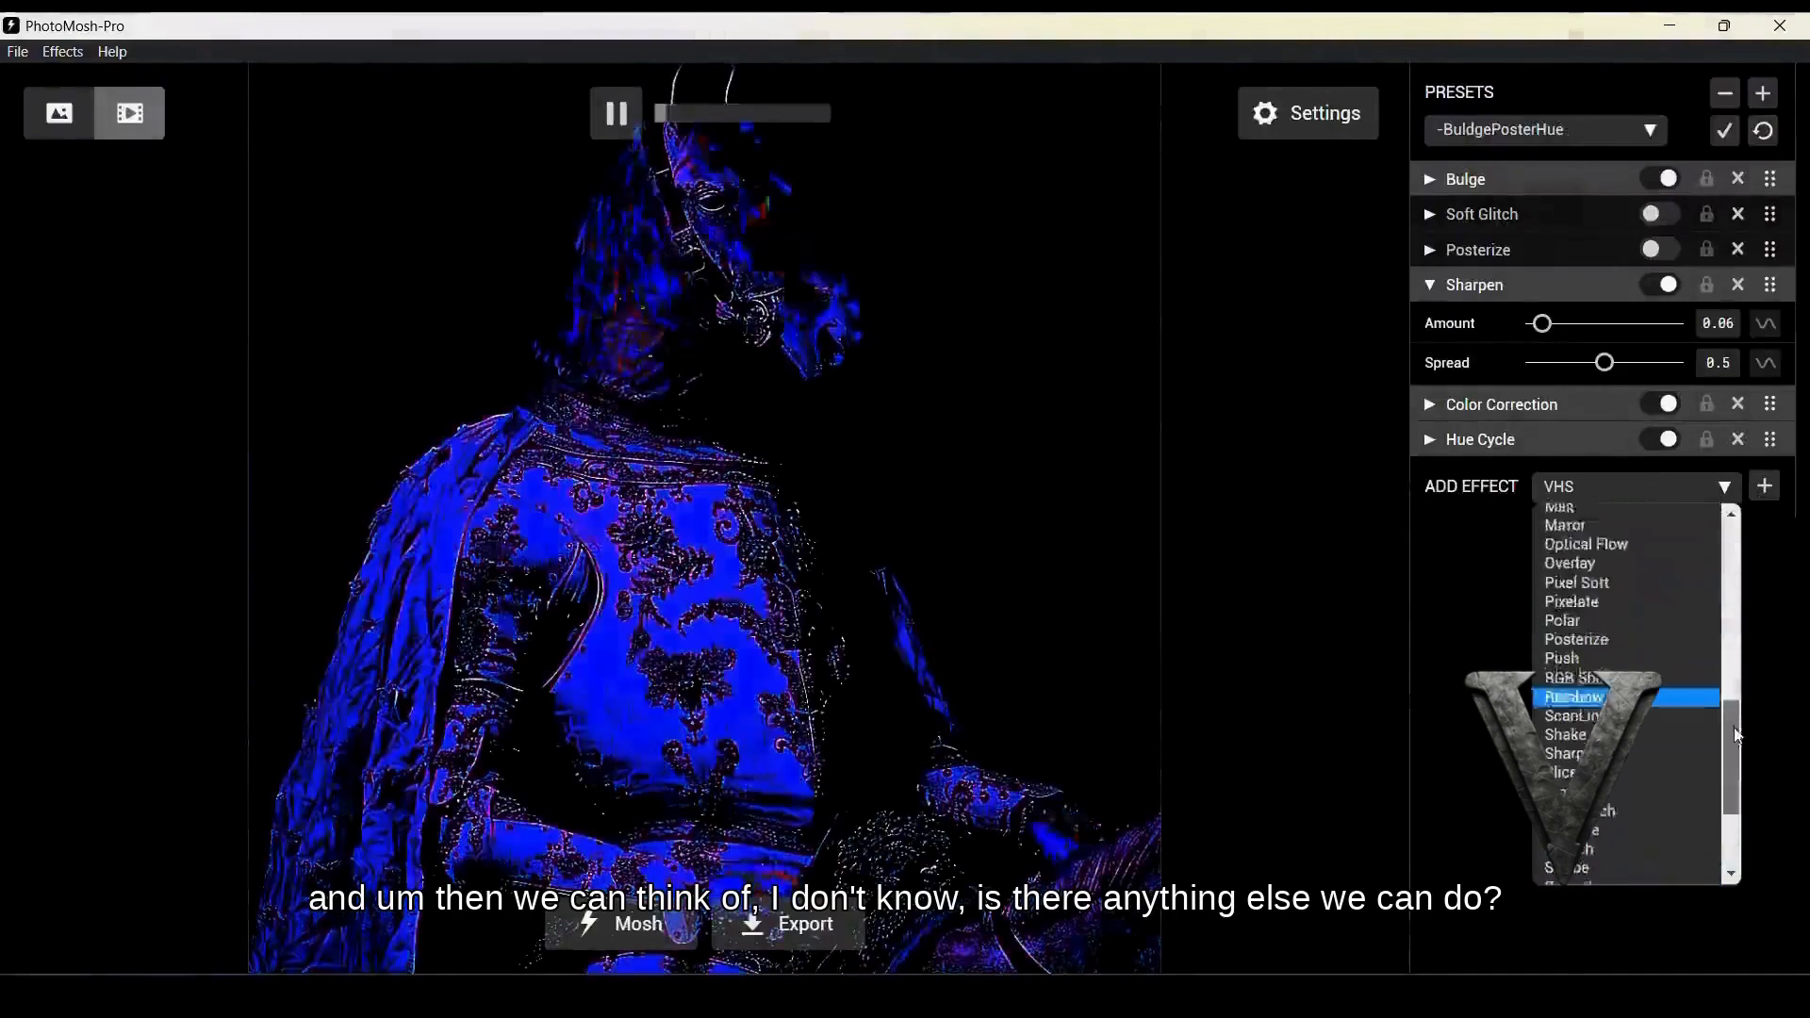
click(1609, 609)
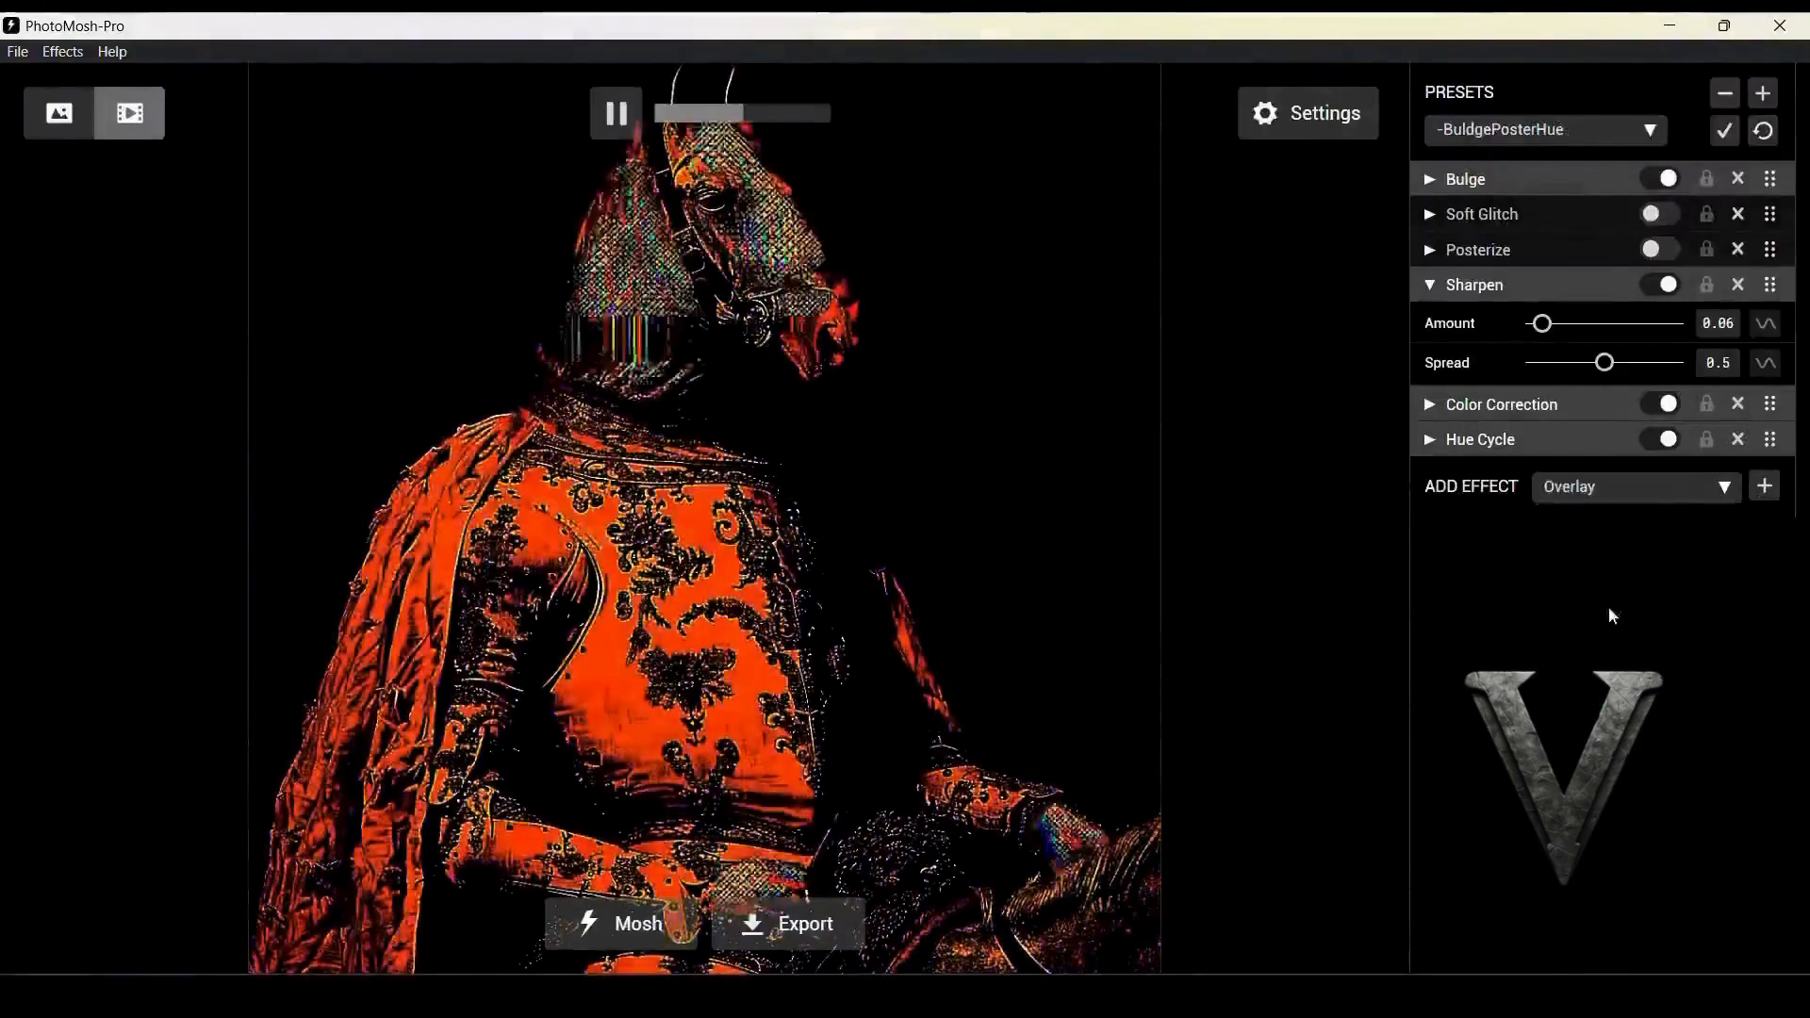
click(1763, 486)
click(1527, 477)
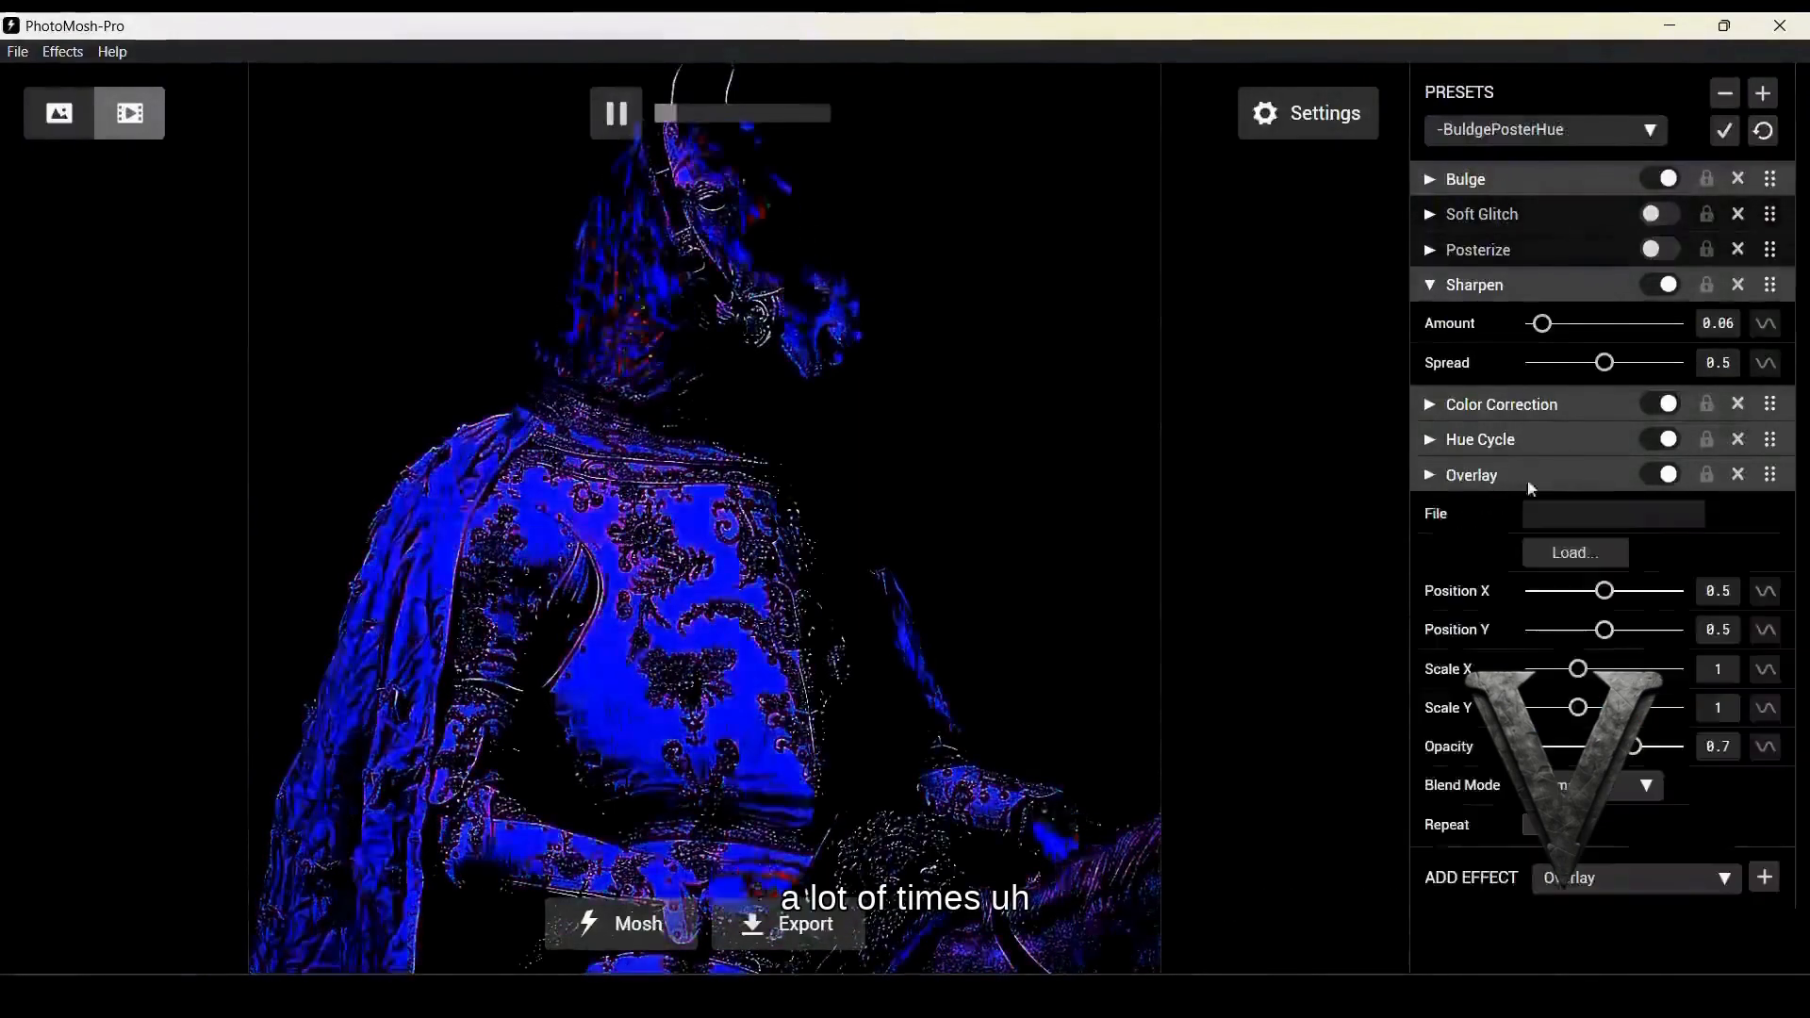
click(1609, 556)
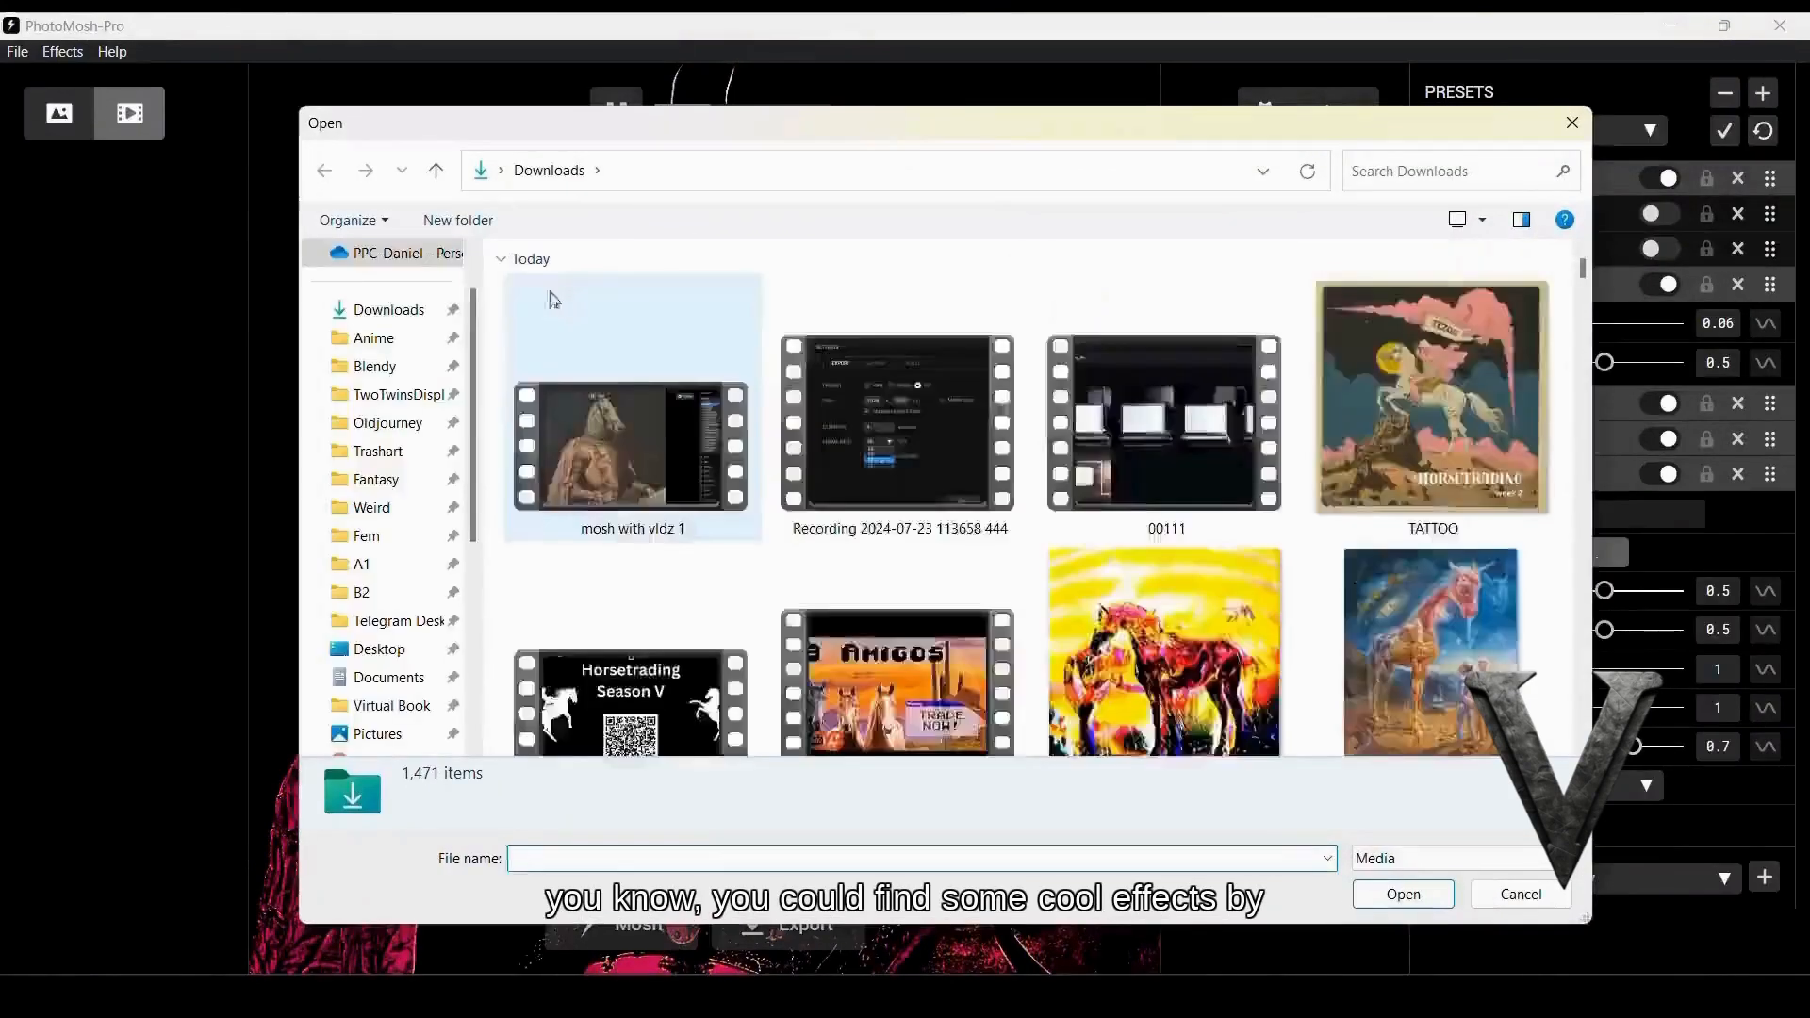
double_click(868, 364)
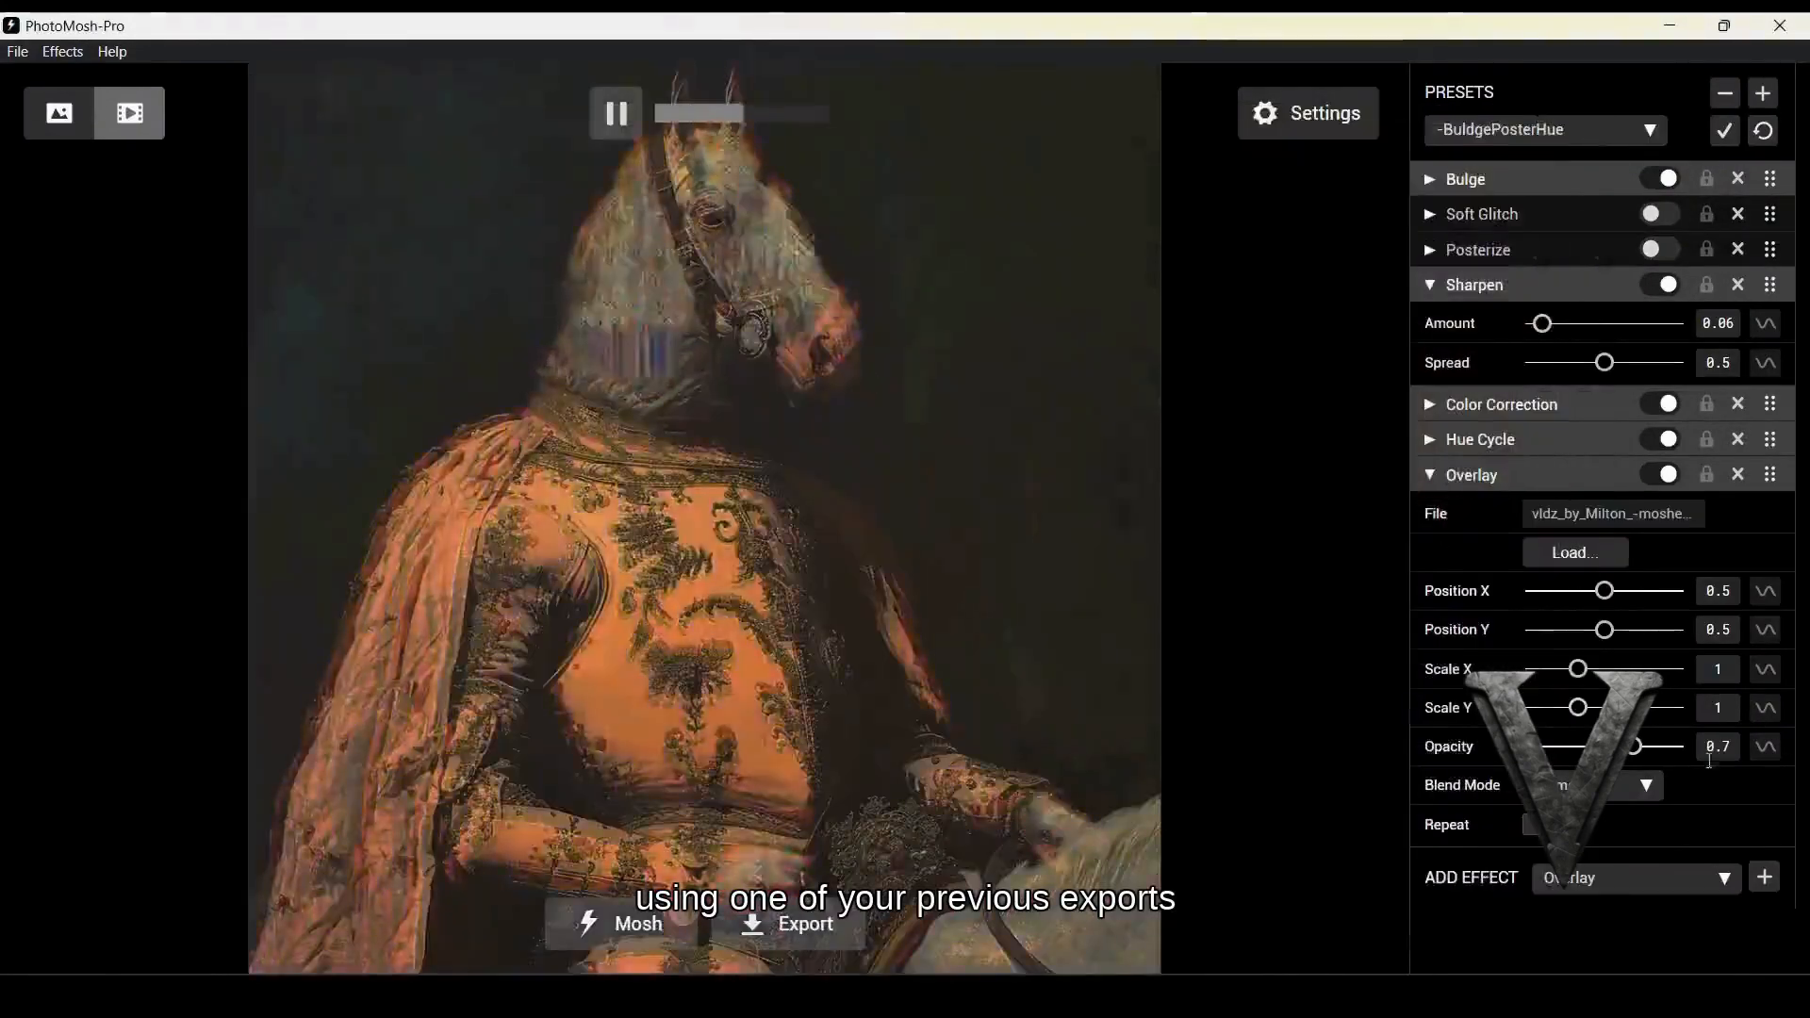
Set the Overlay's Opacity to 0.21 and its Blend Mode to multiply
drag(1640, 751, 1567, 759)
click(1625, 784)
click(1618, 848)
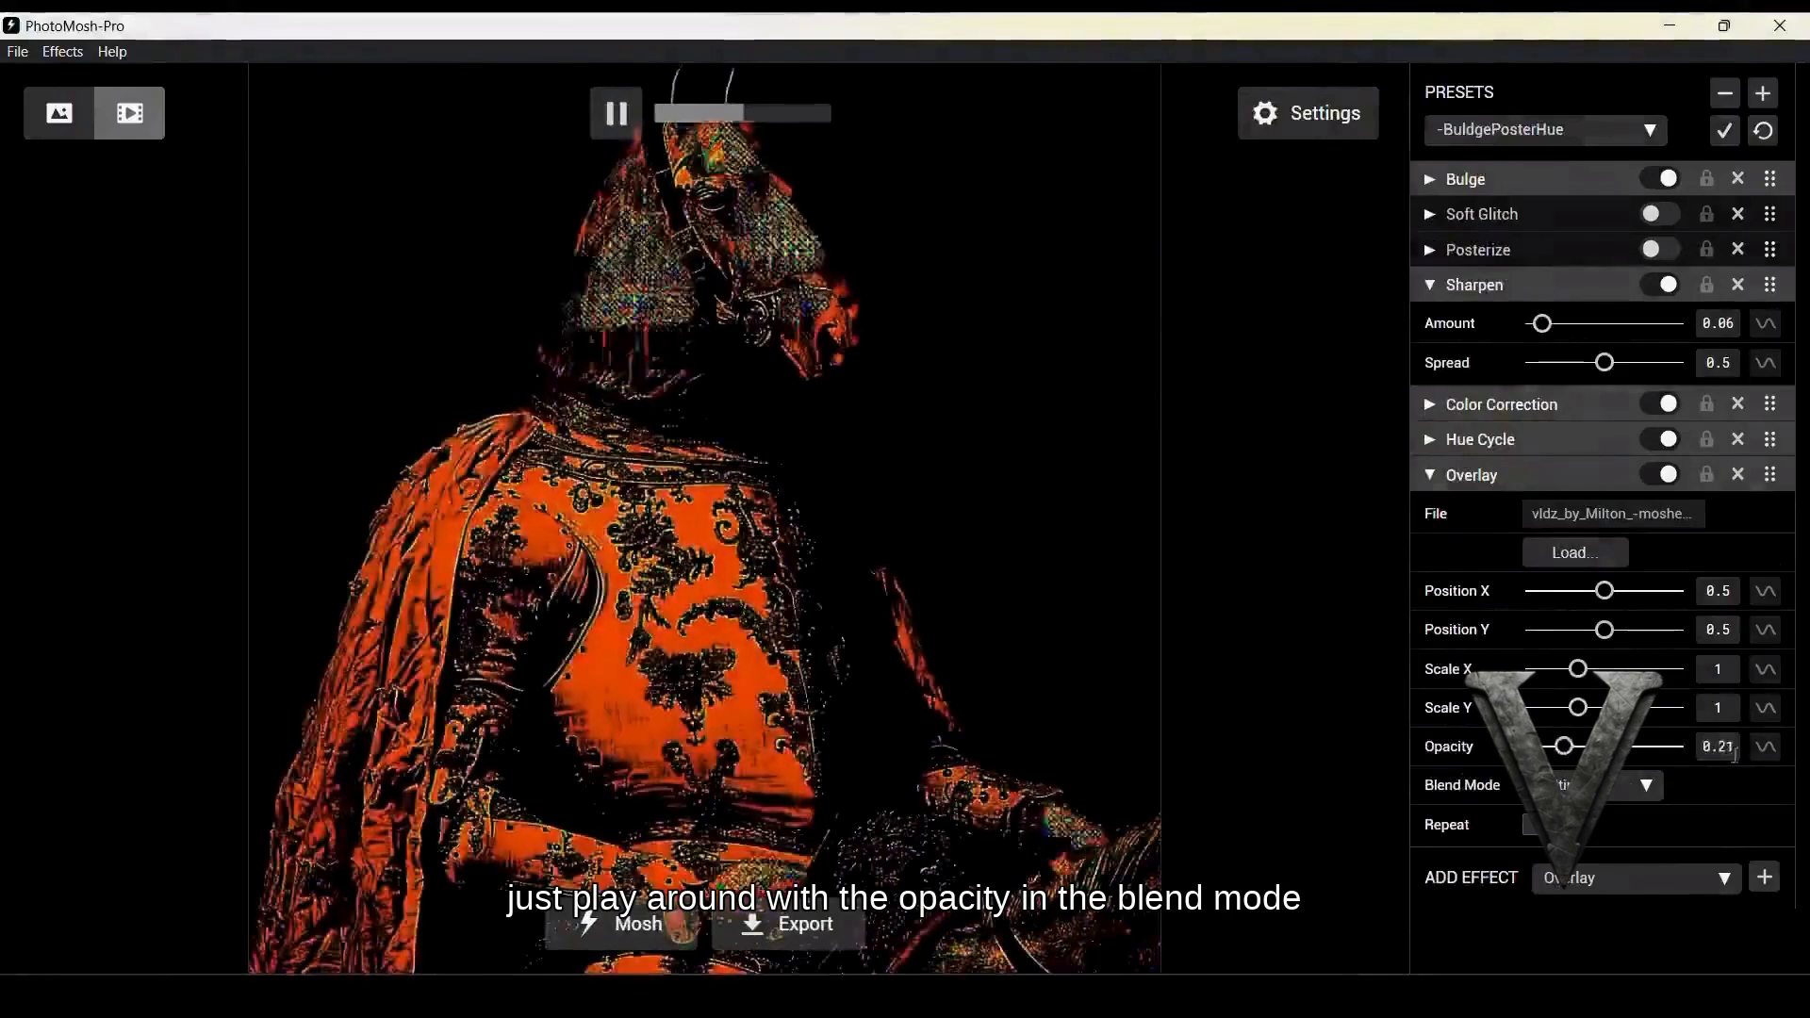
Animate the Overlay's Opacity with a sine type at speed .25
click(1765, 747)
click(1521, 808)
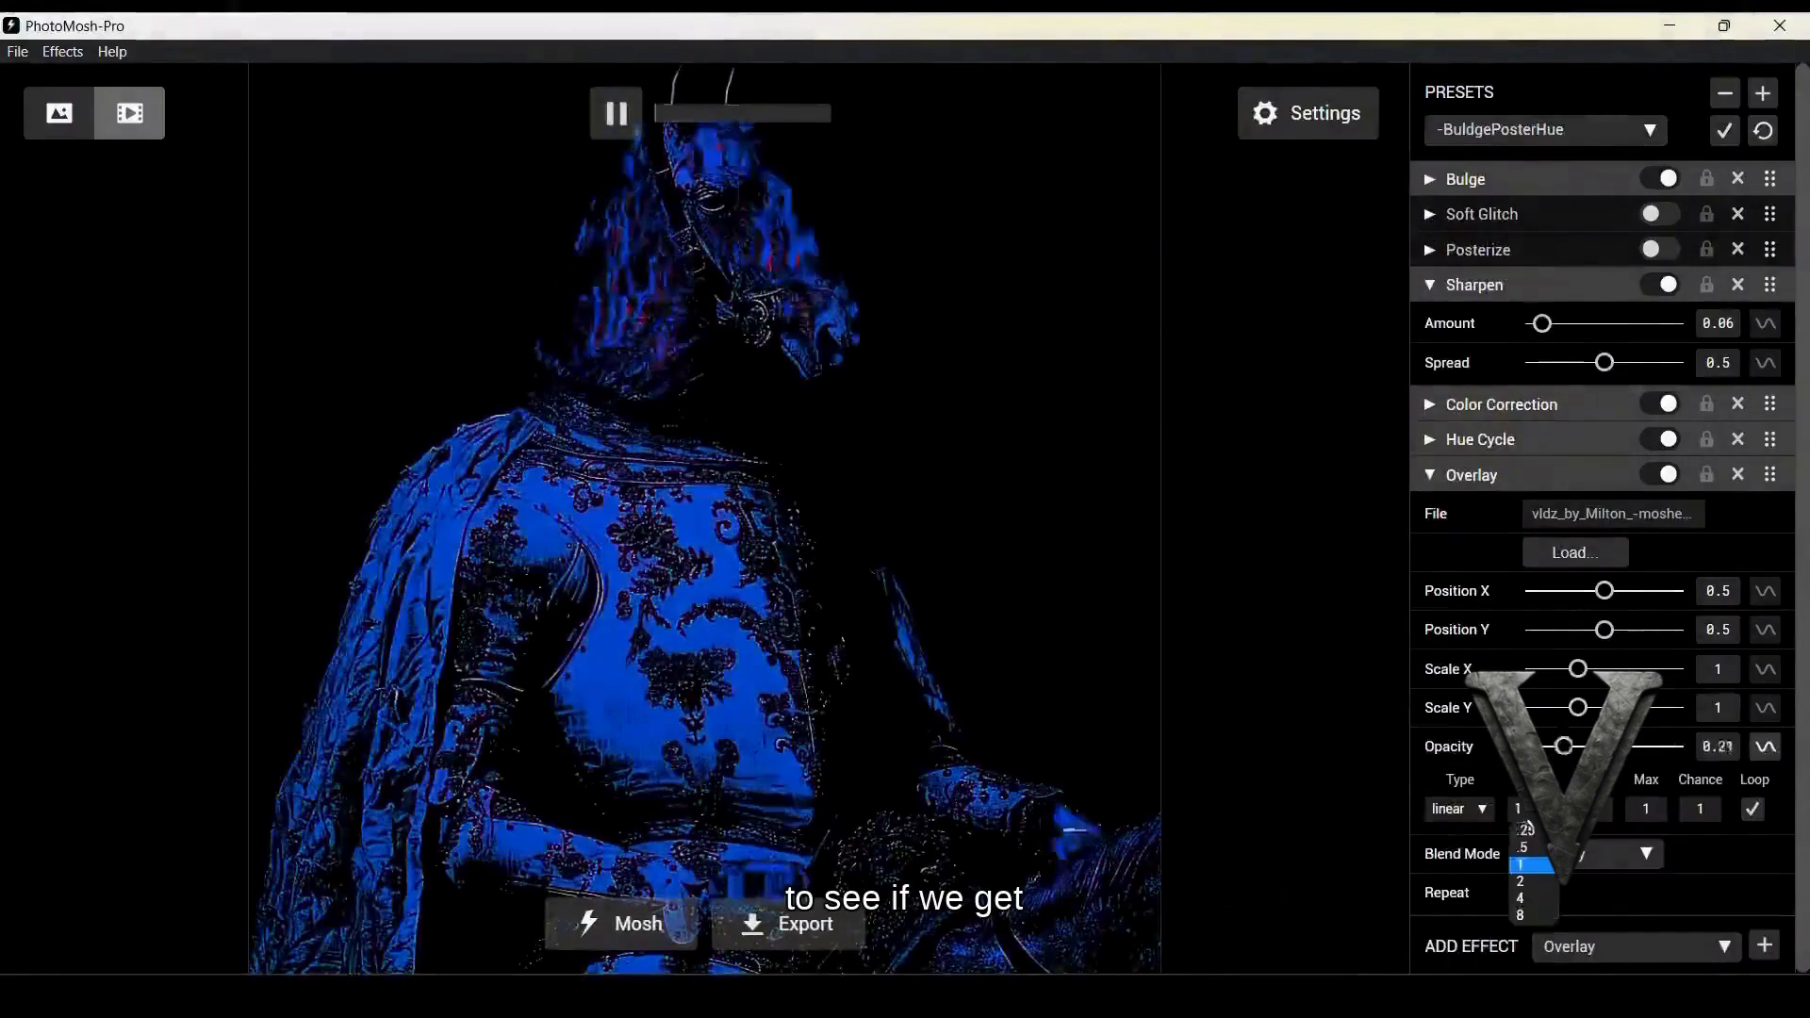
click(1524, 830)
click(1478, 808)
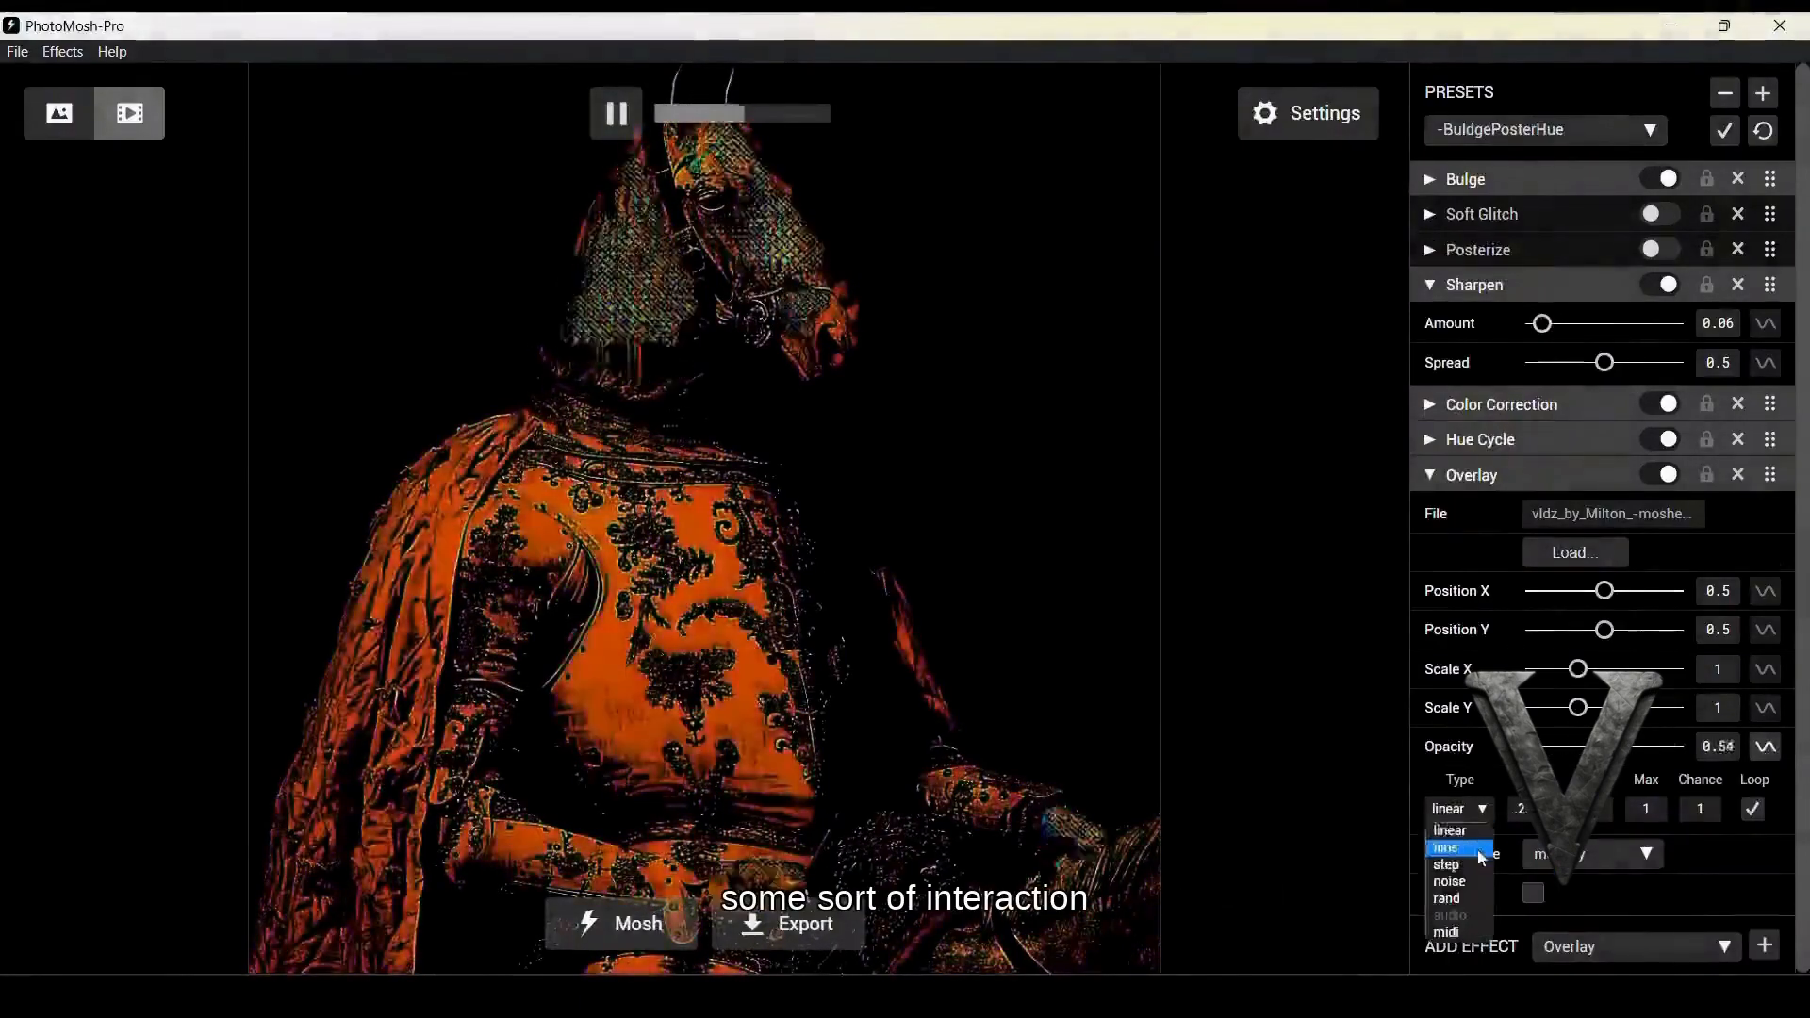
click(1452, 847)
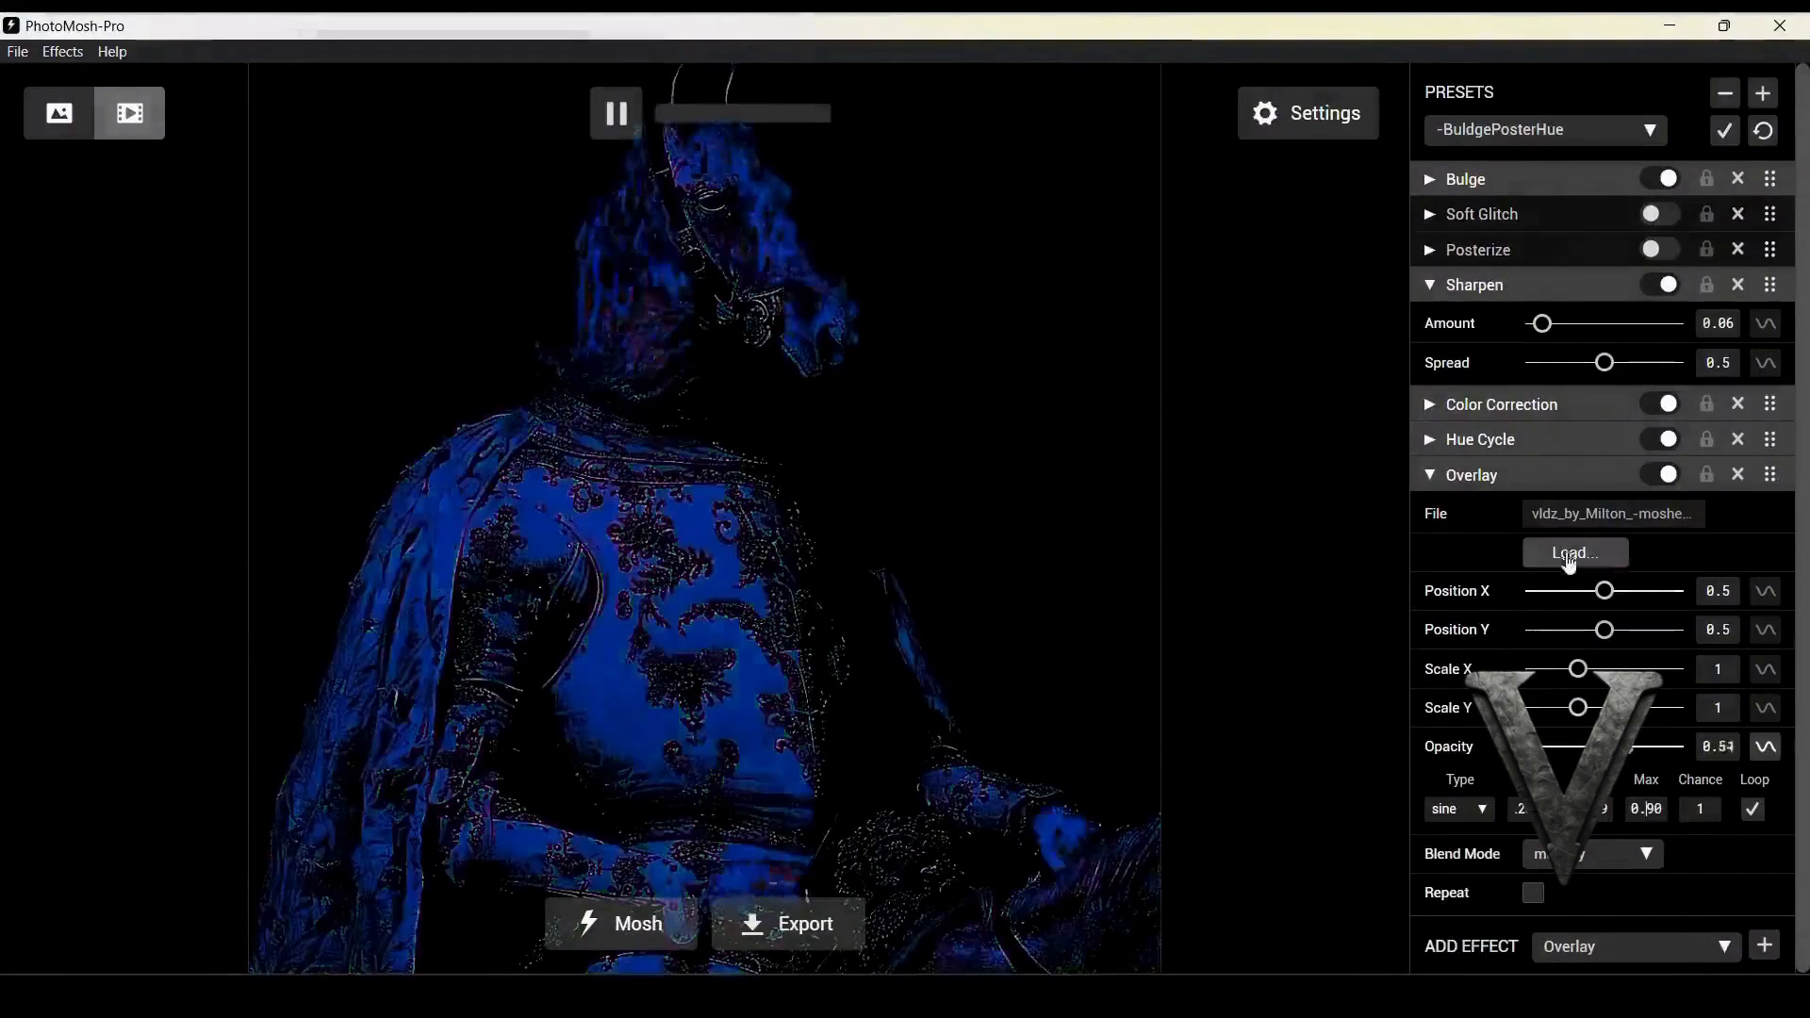
Try the normal Blend Mode on the Overlay and settle on additive
click(1638, 855)
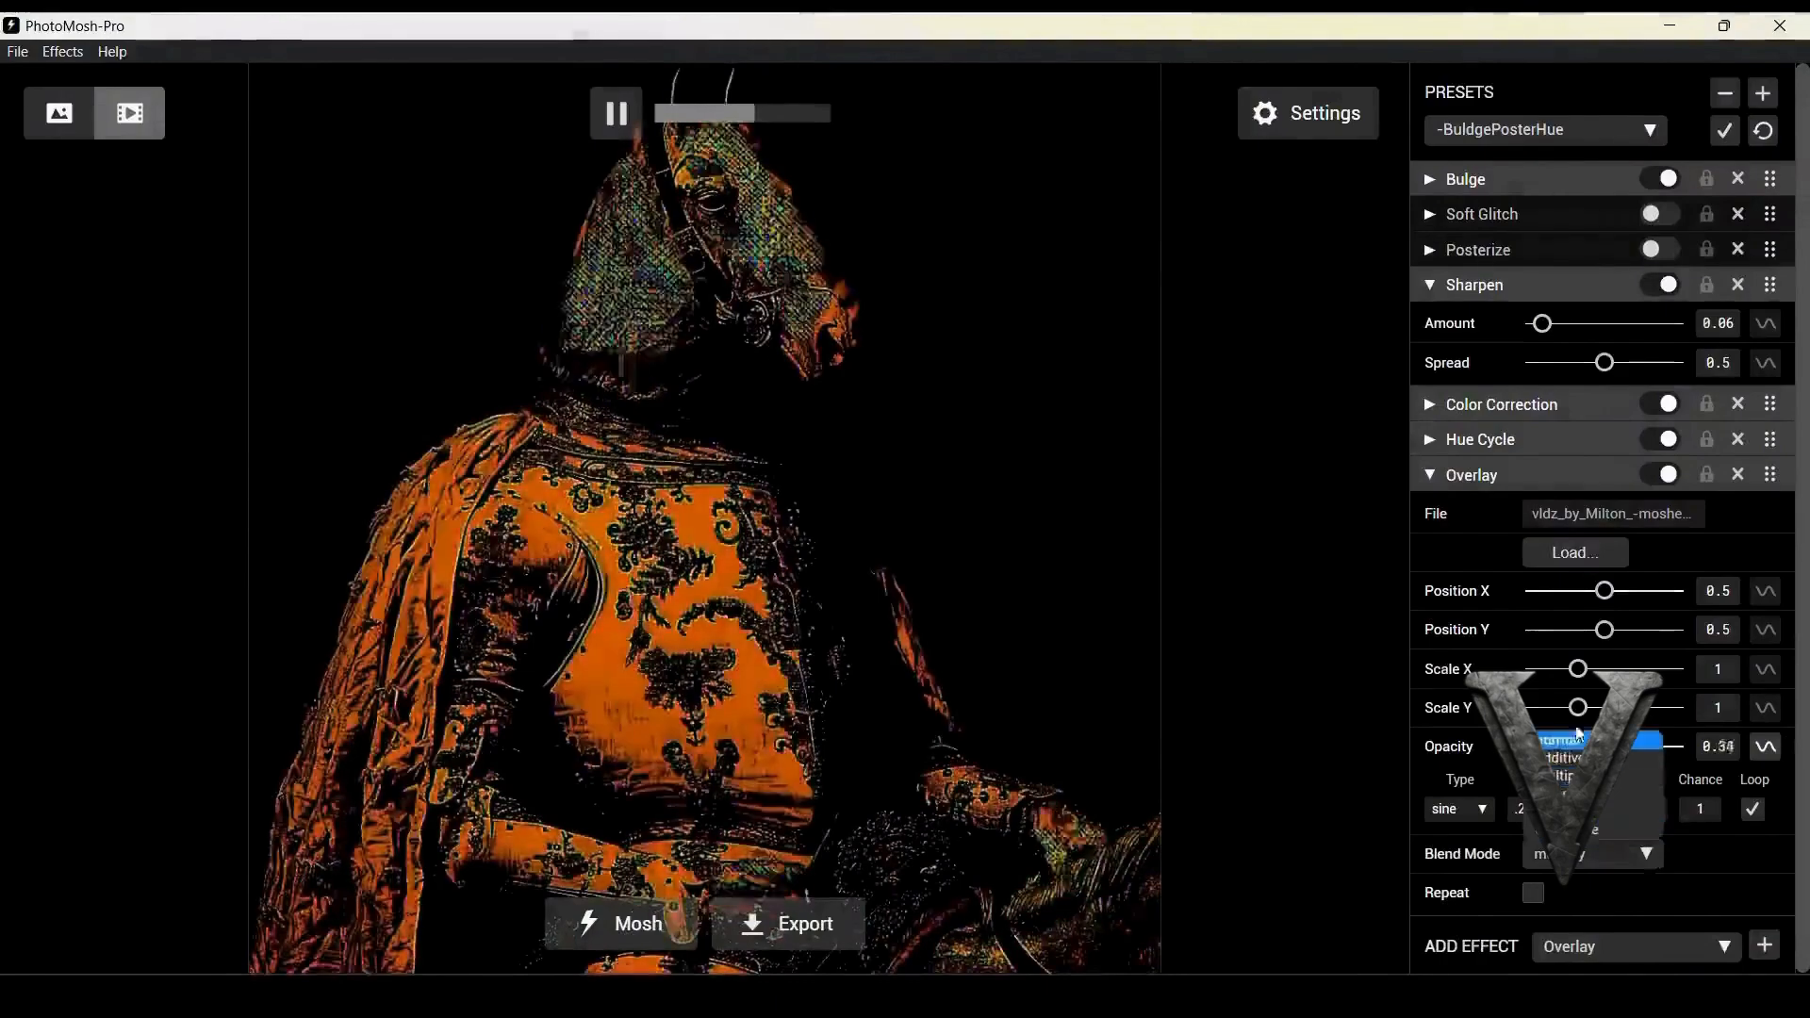
click(1579, 745)
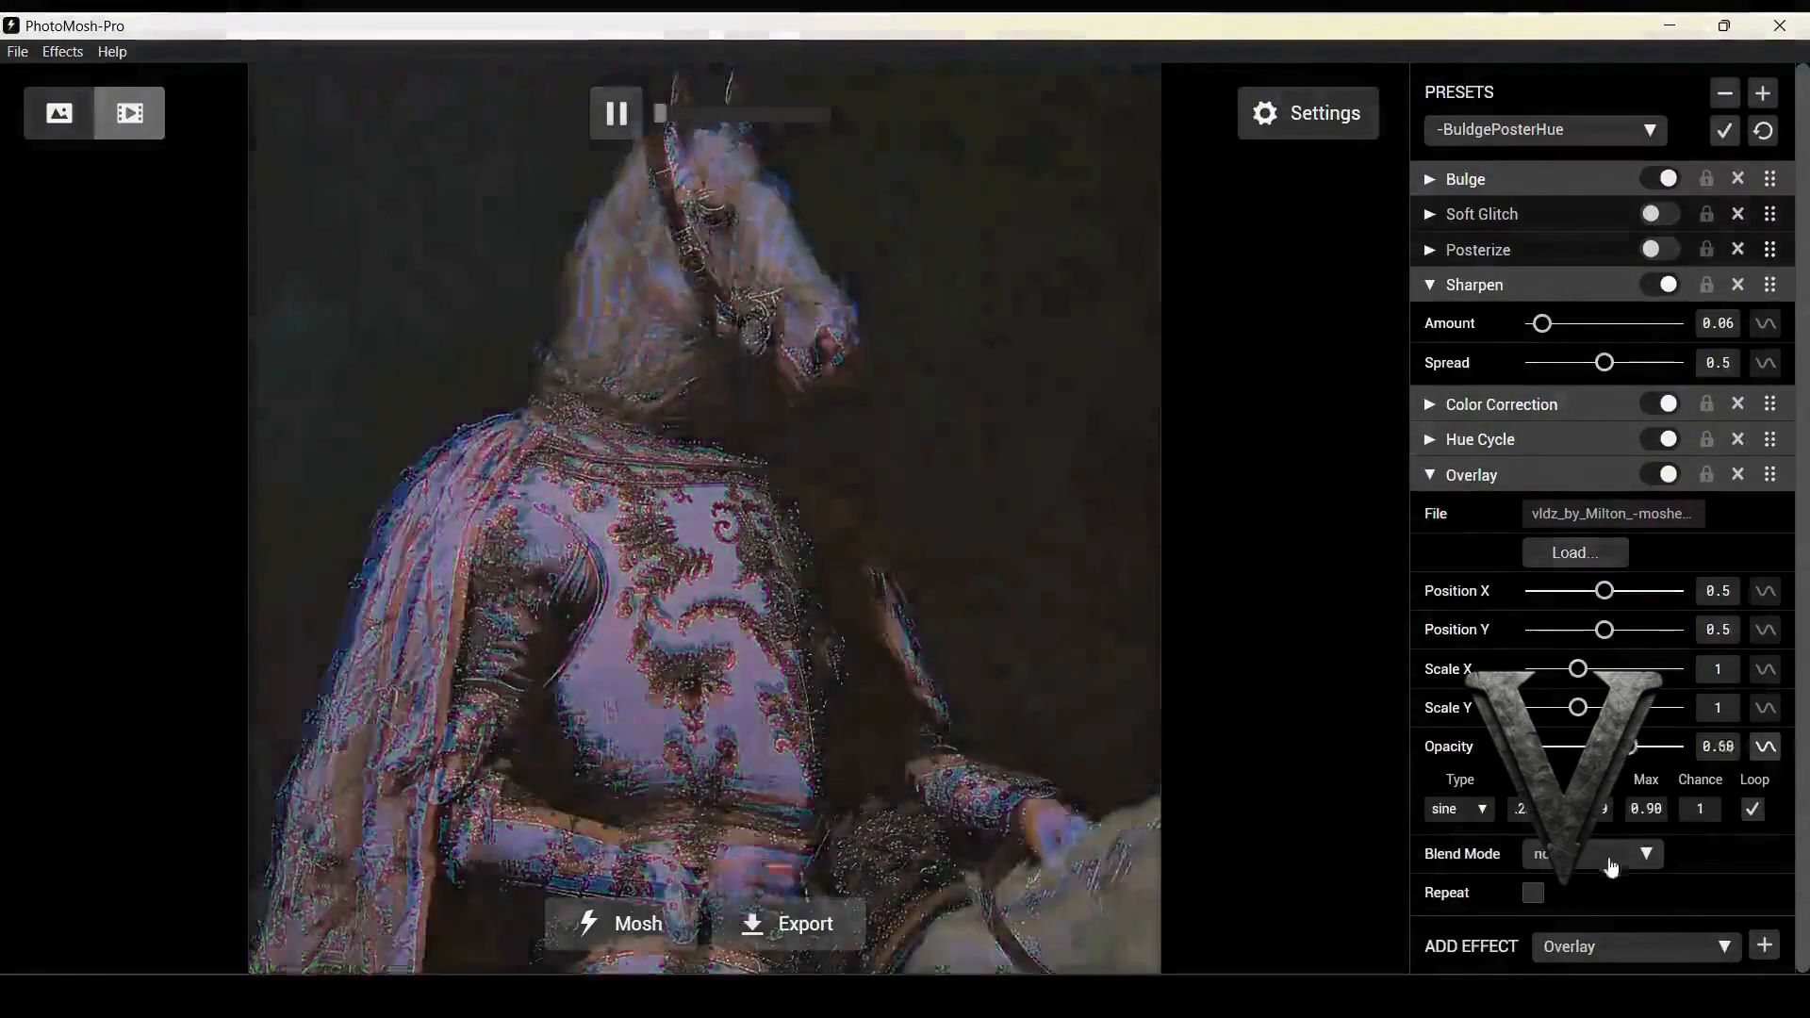
click(1608, 860)
click(1603, 757)
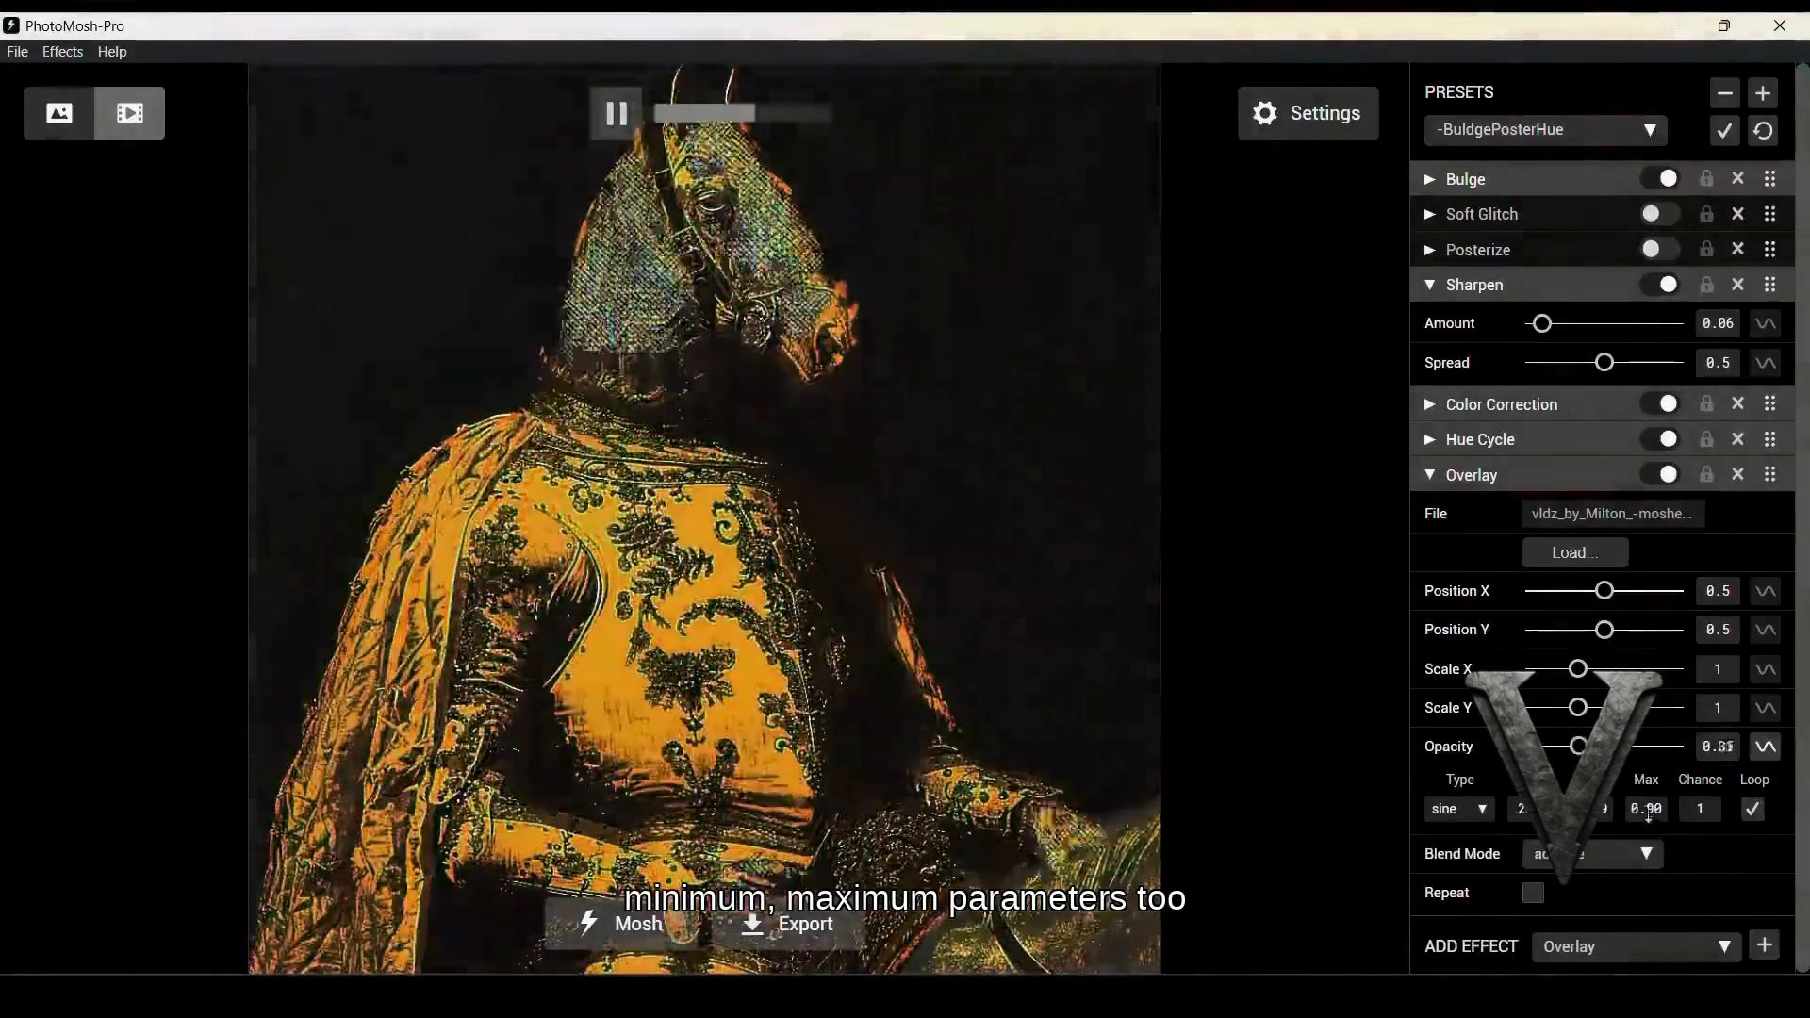
Set the maximum of the Overlay's Opacity animation to 0.49 and export the result
drag(1646, 810, 1648, 847)
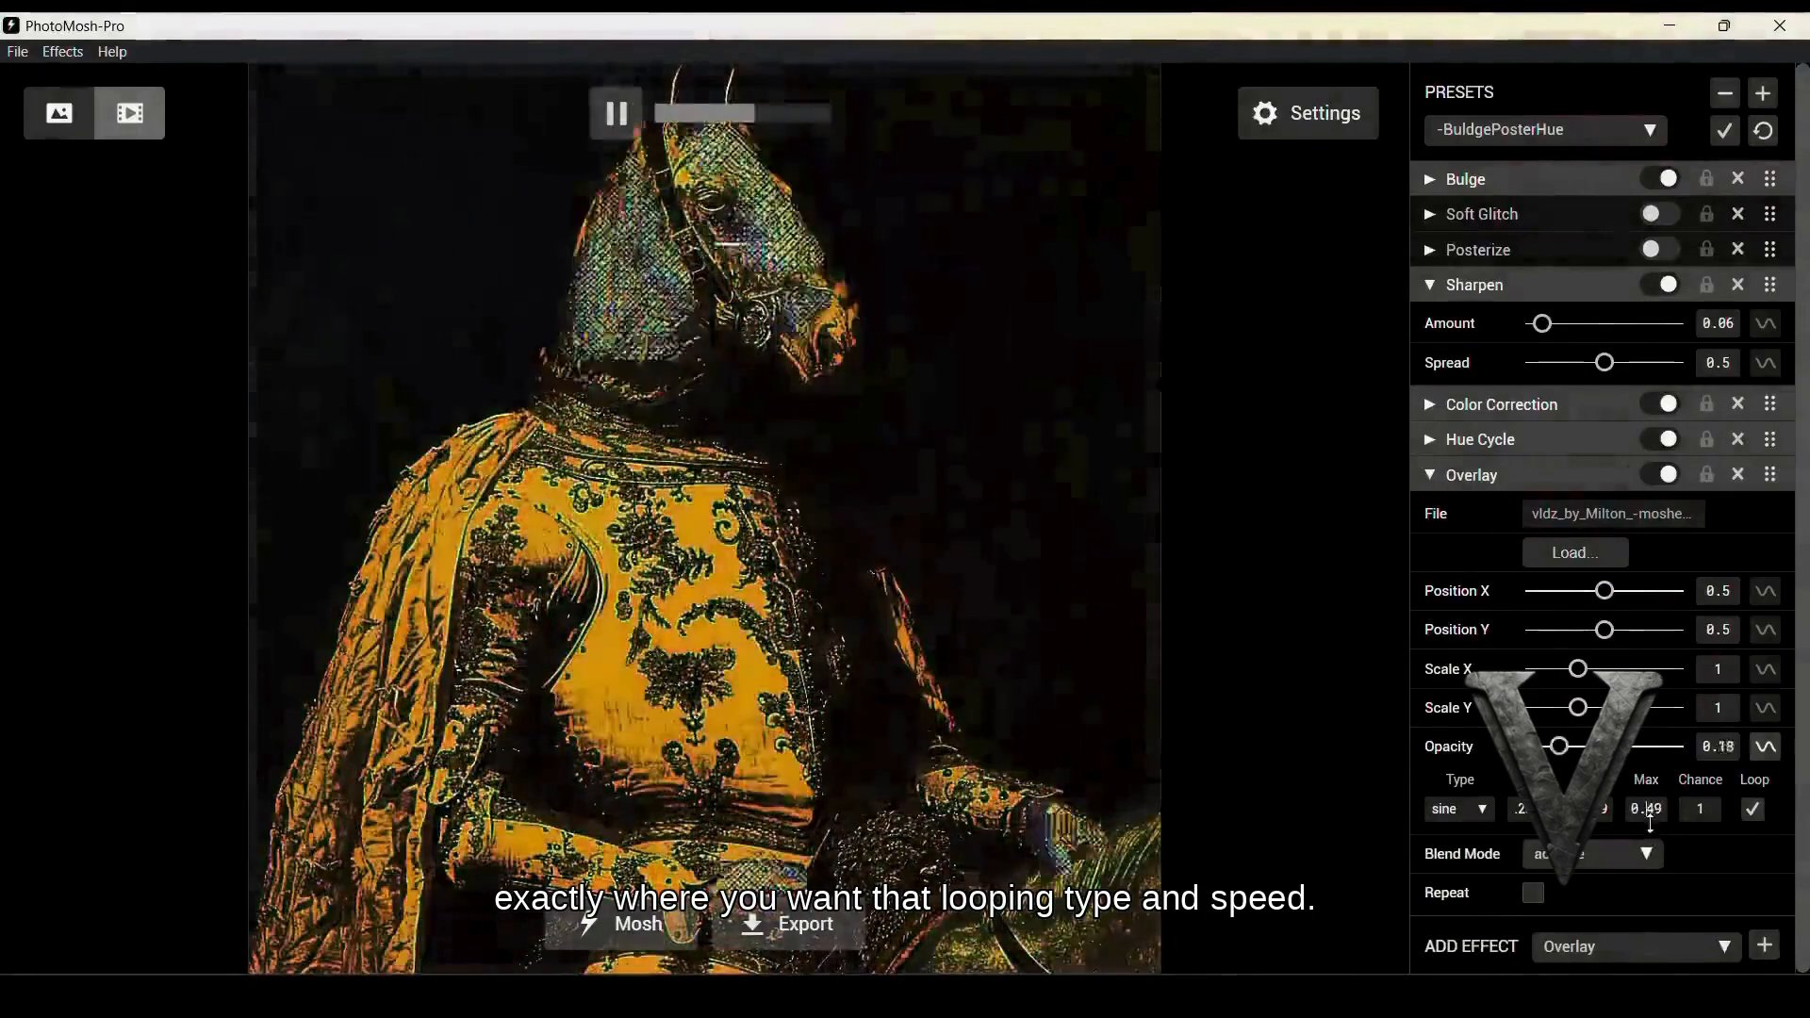
drag(1648, 810, 1649, 824)
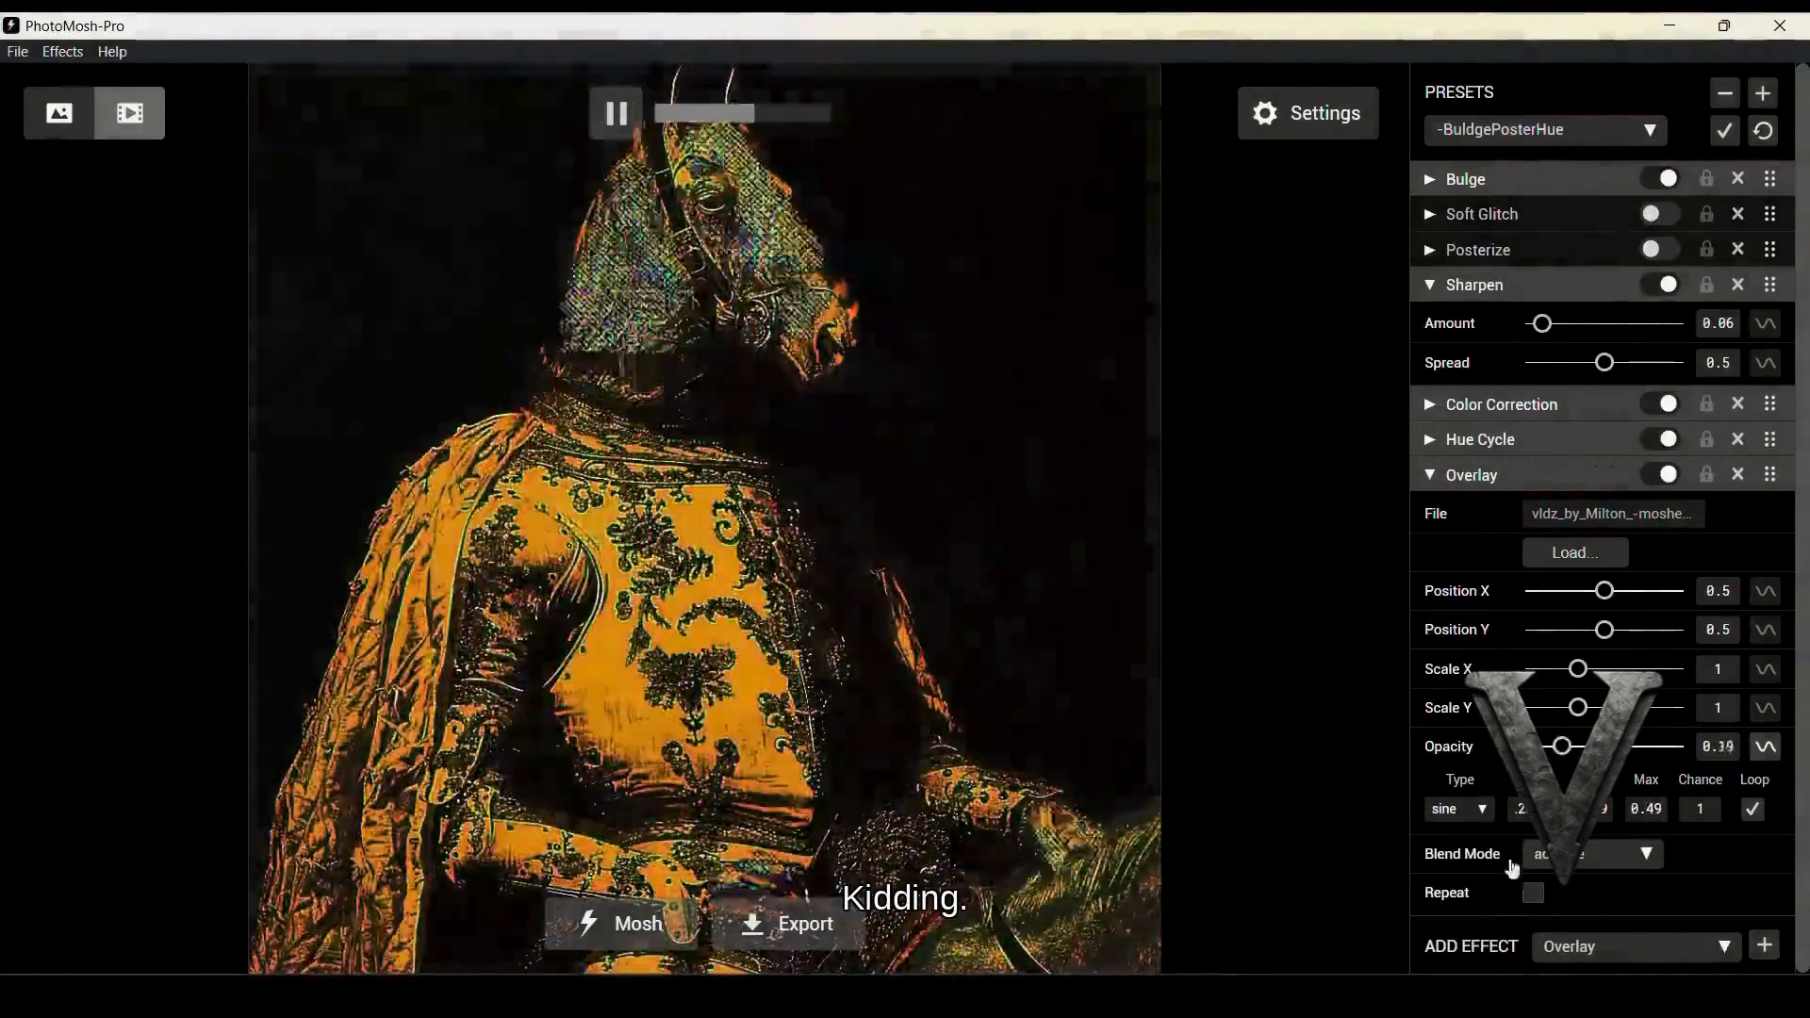
click(816, 926)
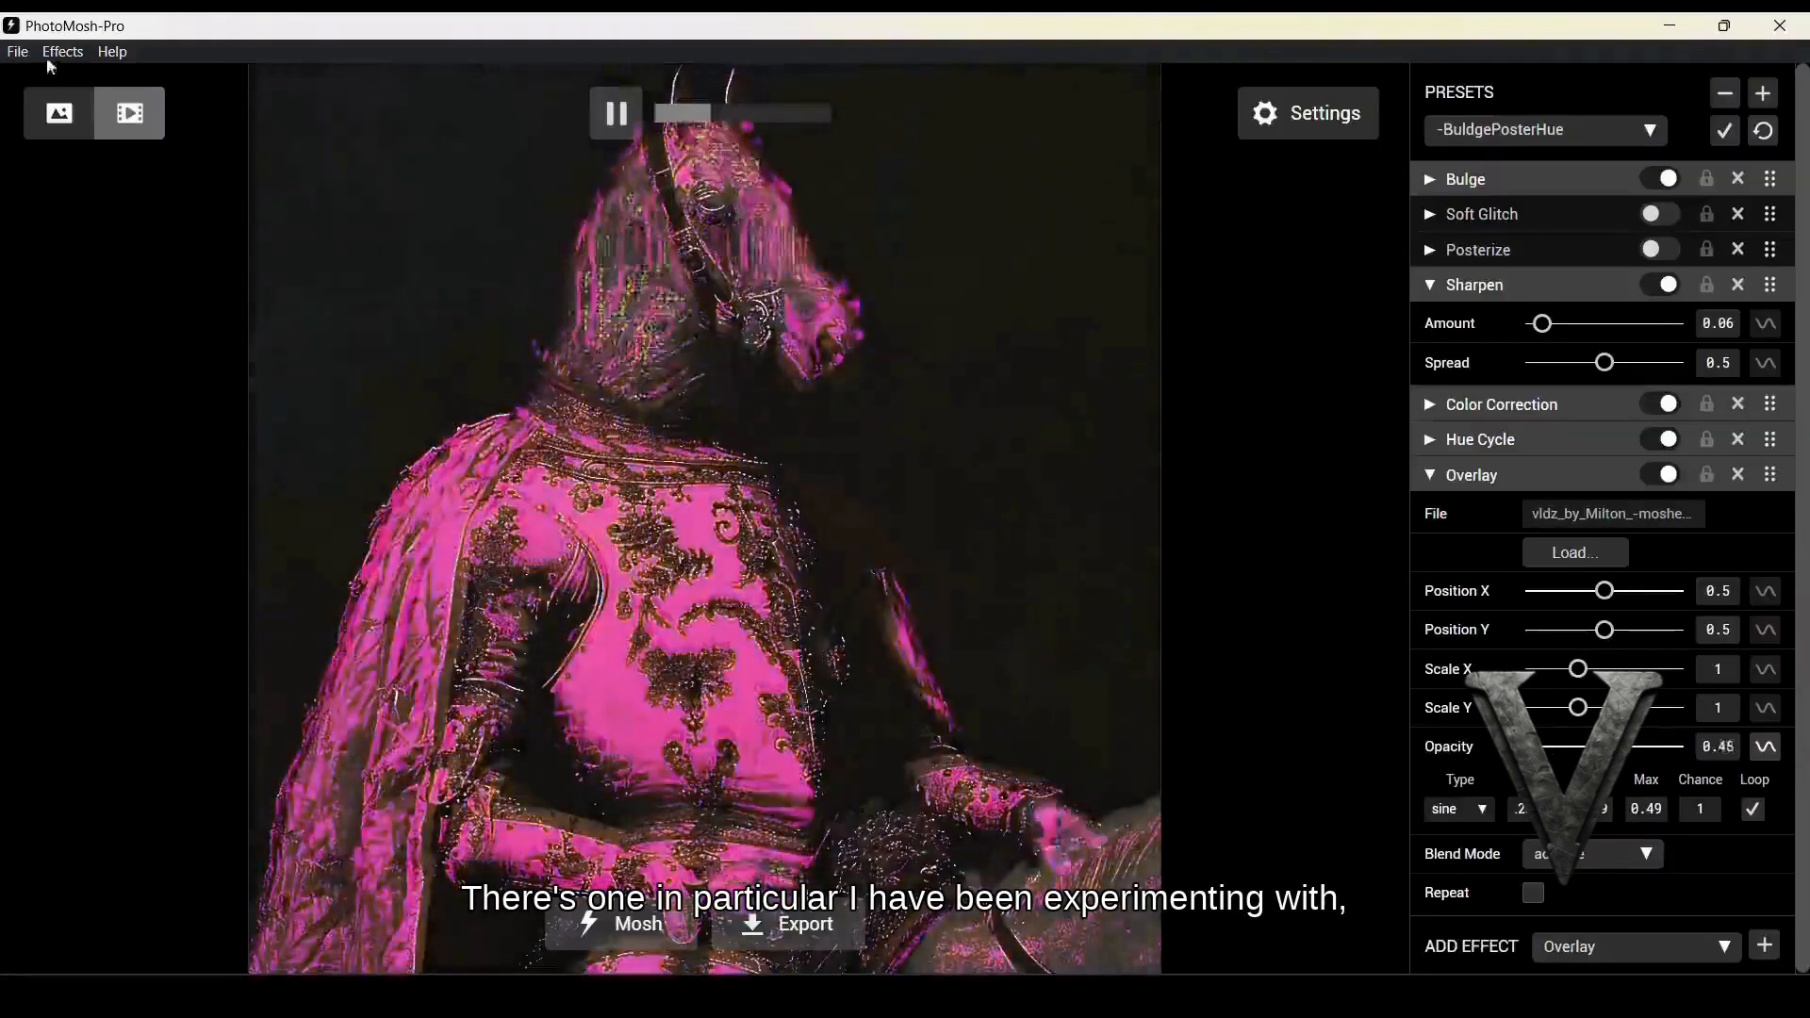
Load the newest moshed export from Downloads as the source and switch to the -0-EMPTY preset
click(21, 57)
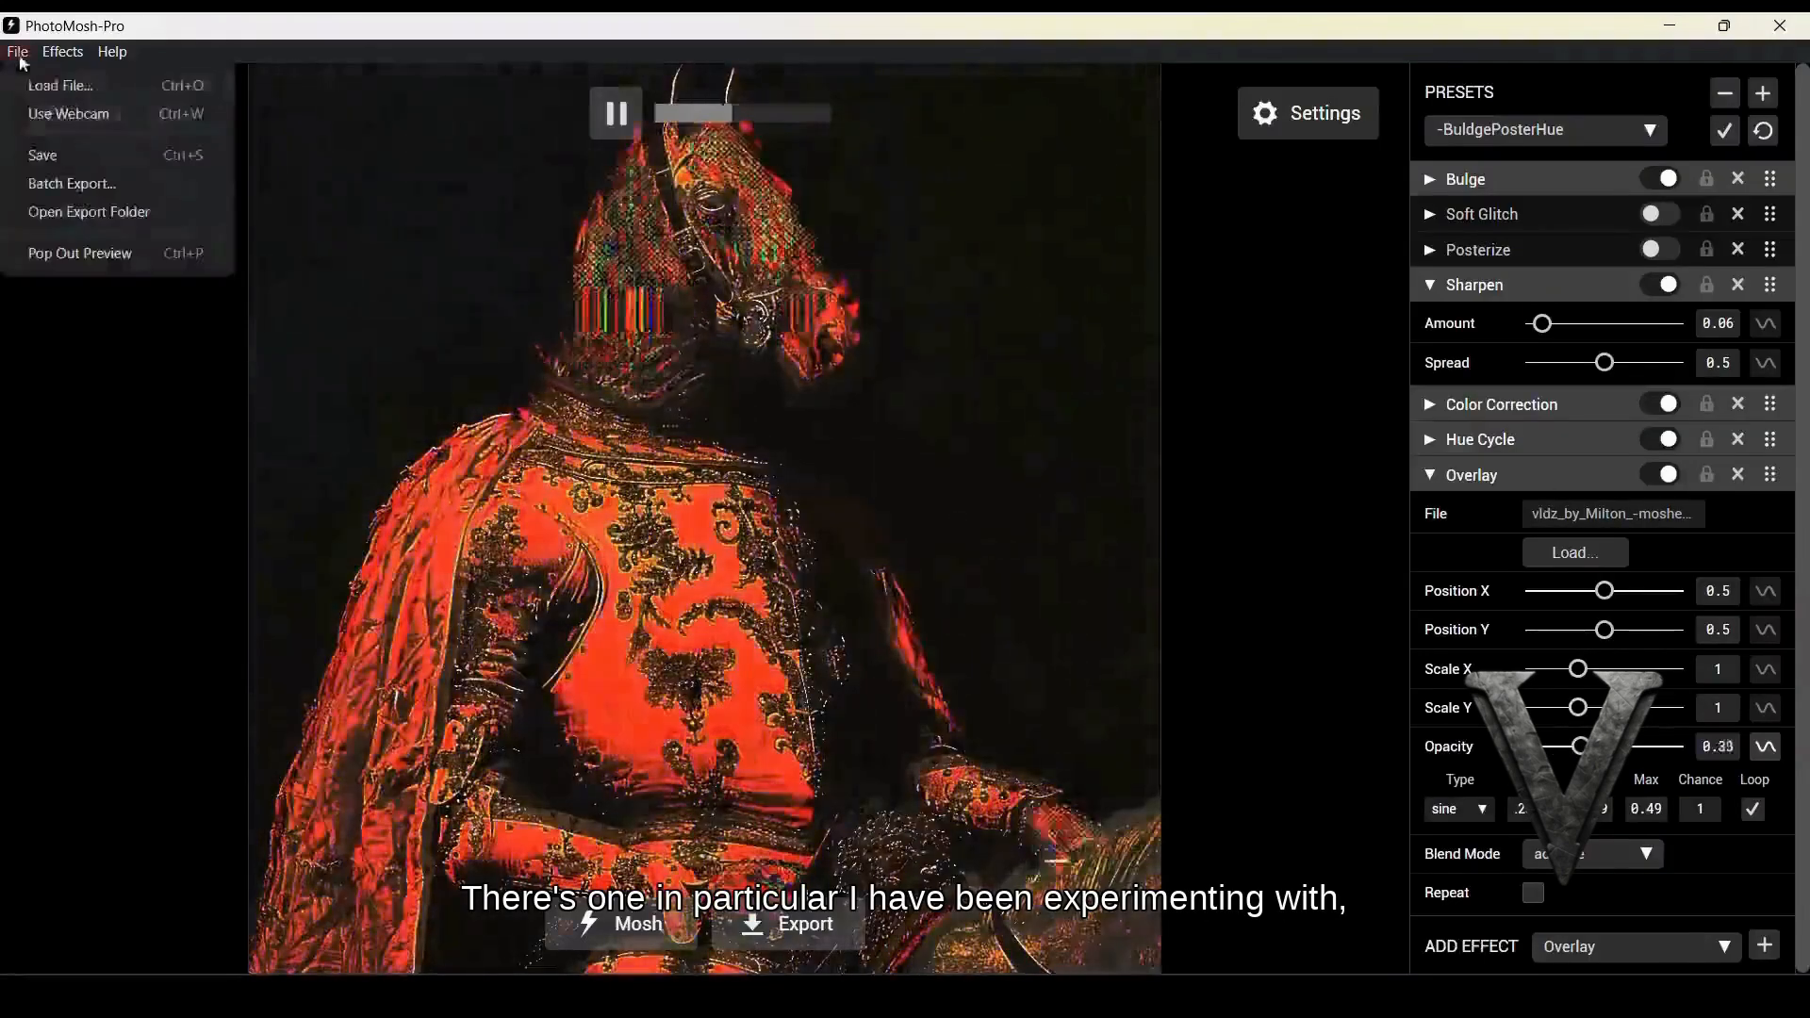
click(59, 85)
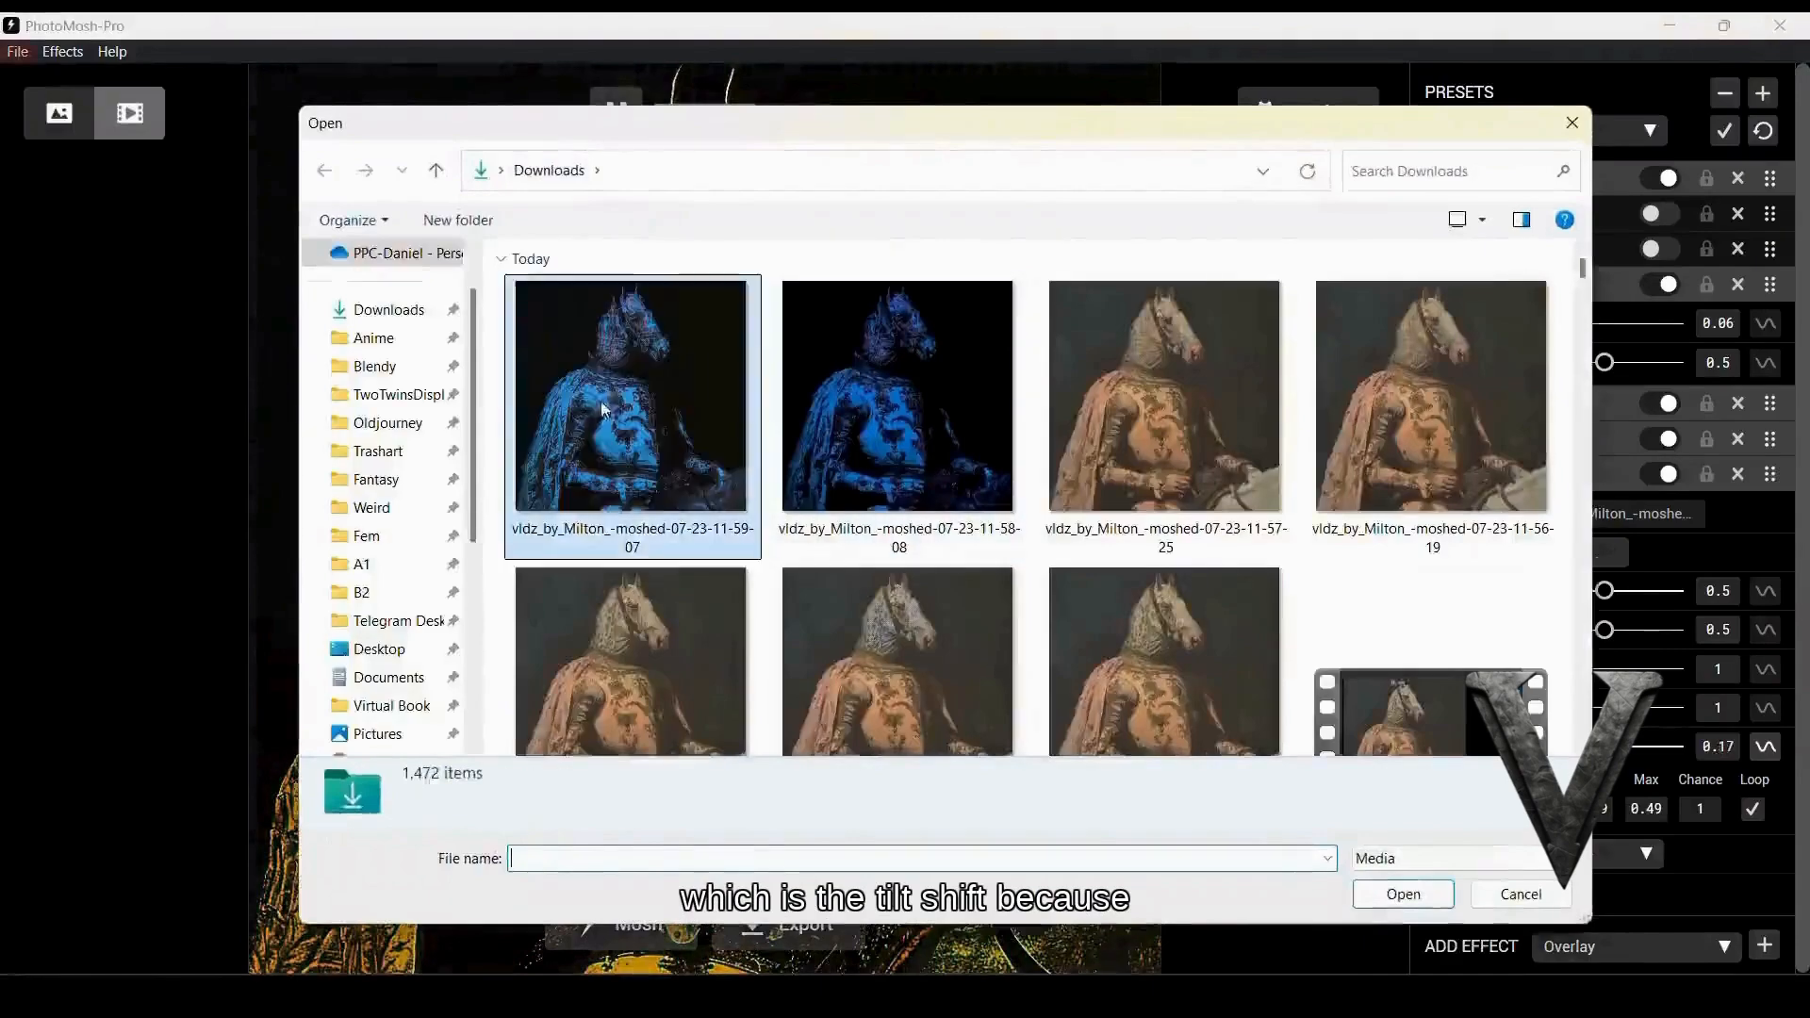
double_click(606, 412)
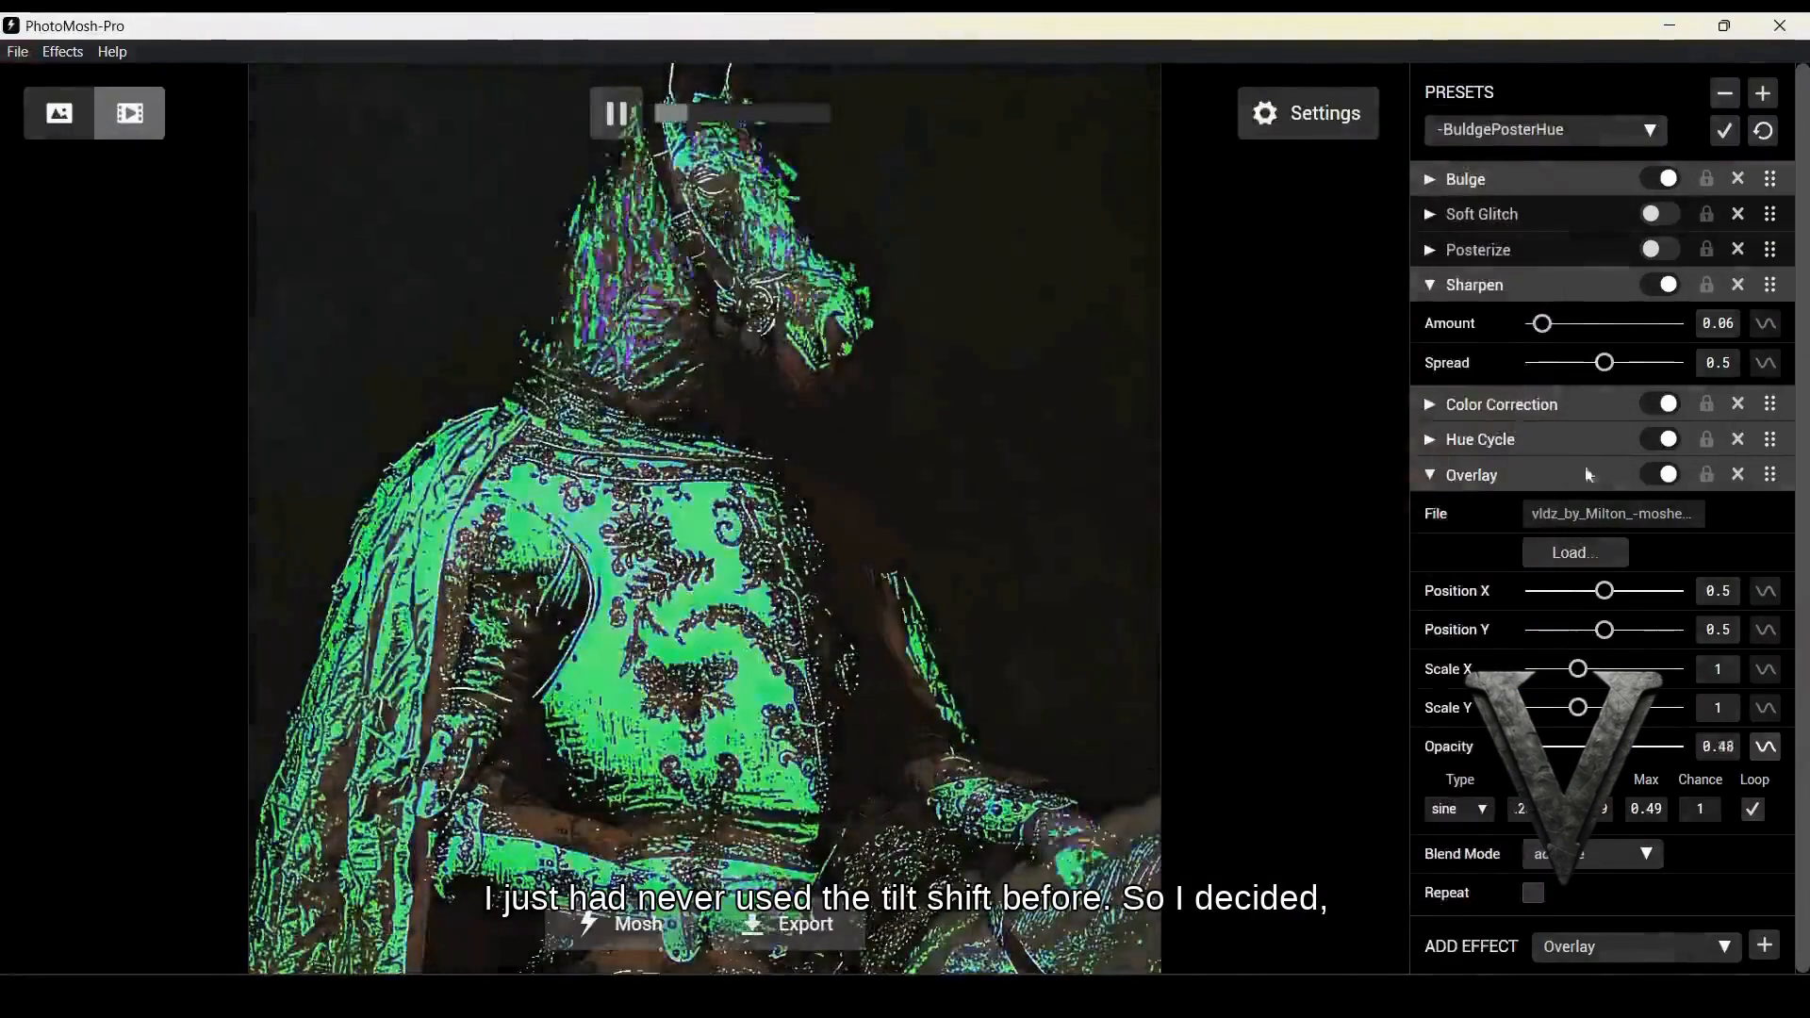
click(1585, 132)
click(1580, 174)
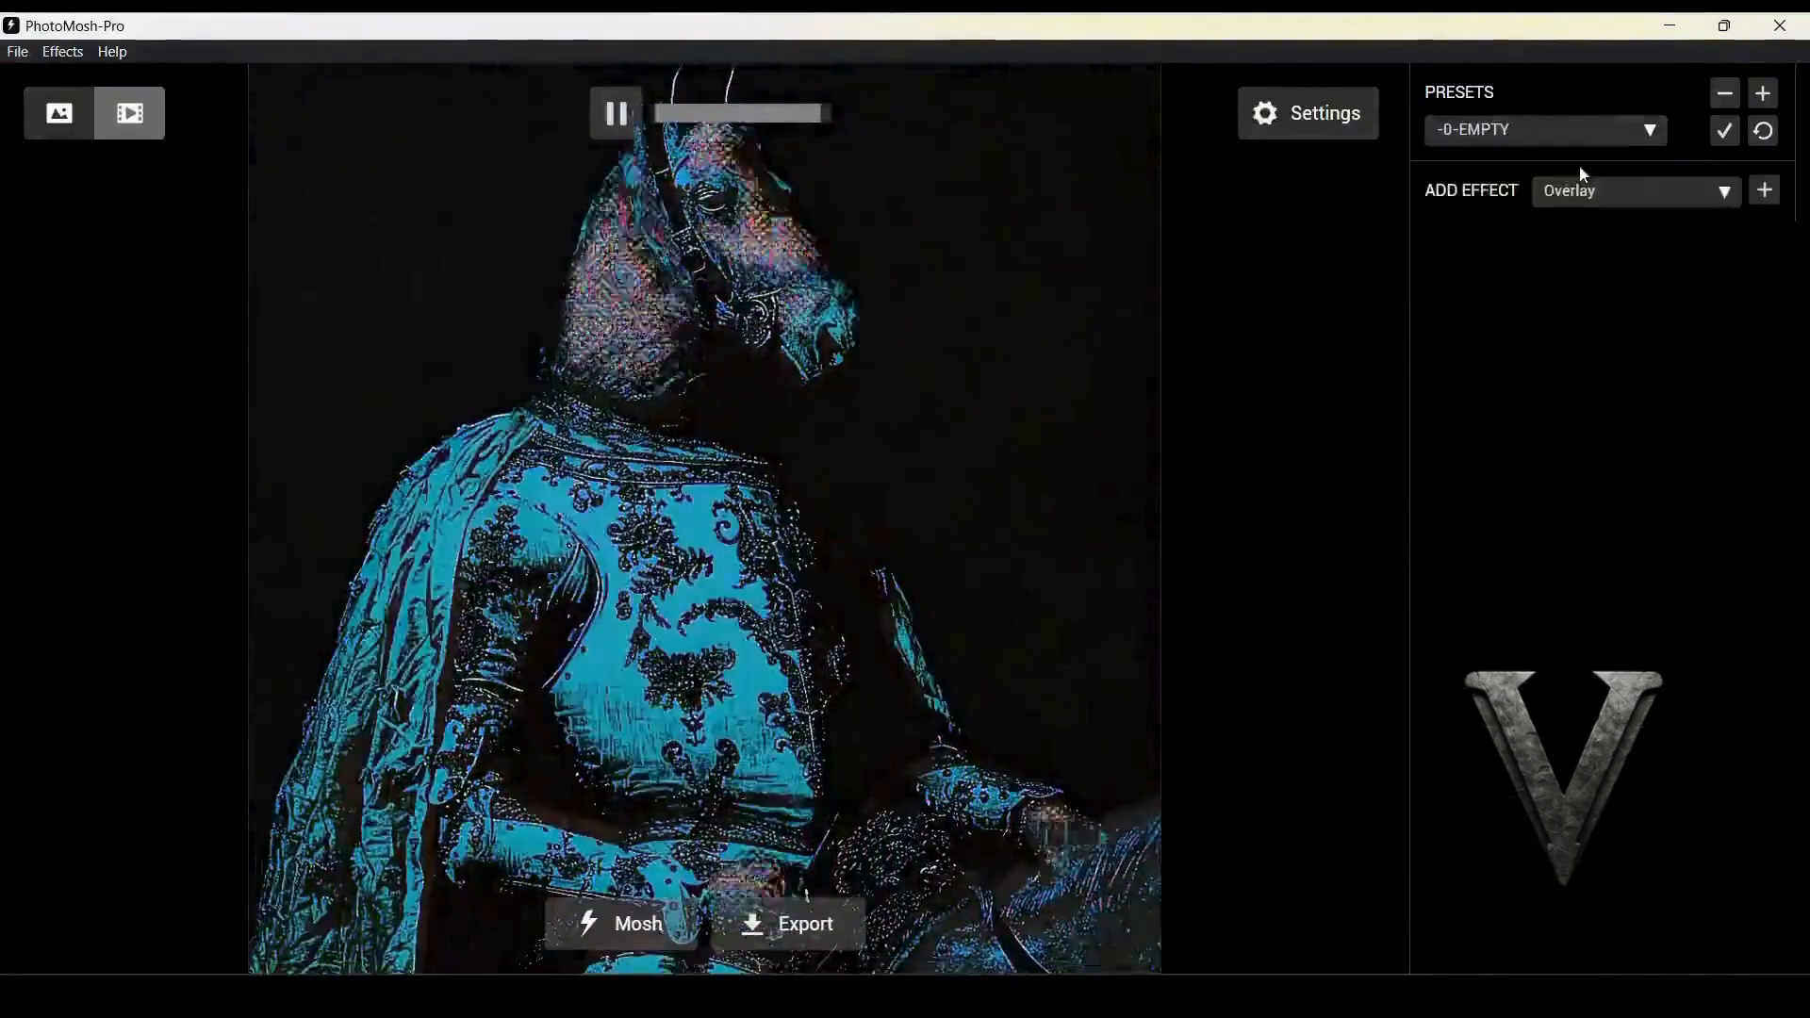
Add a Tilt Shift effect to the empty stack and expand its settings
click(1648, 200)
scroll(1640, 436, down, 12)
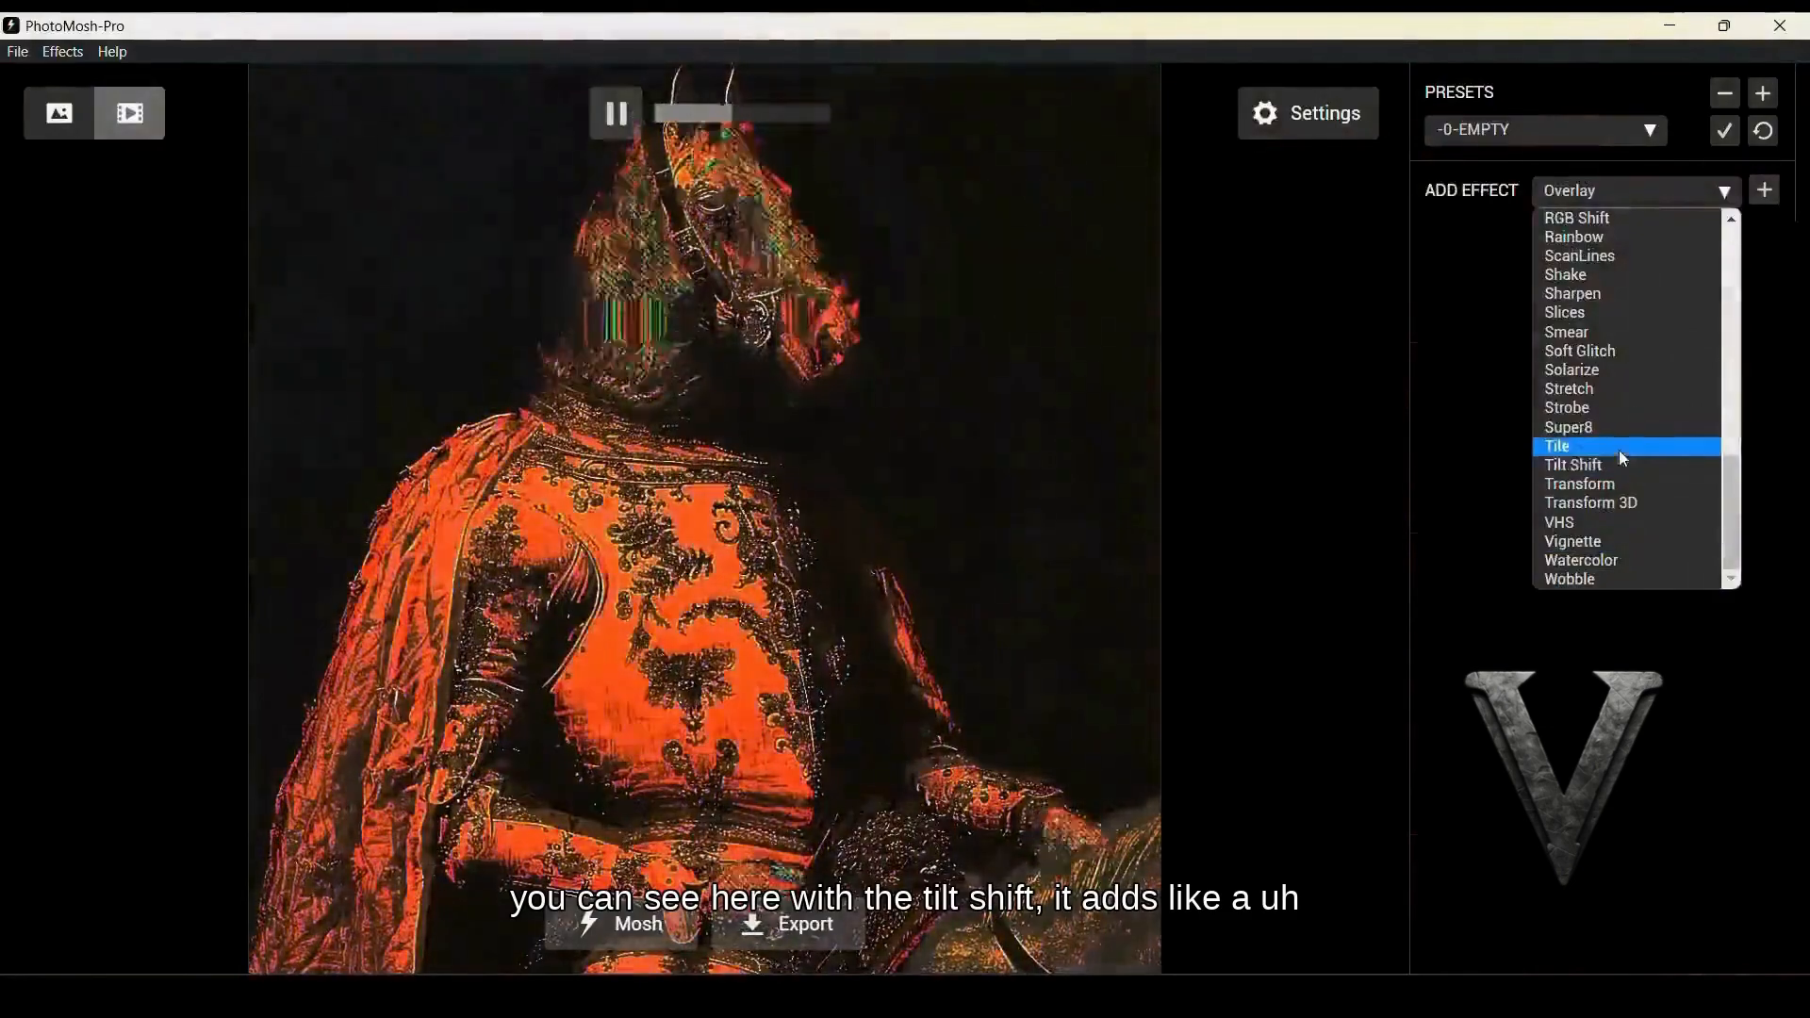
click(1621, 466)
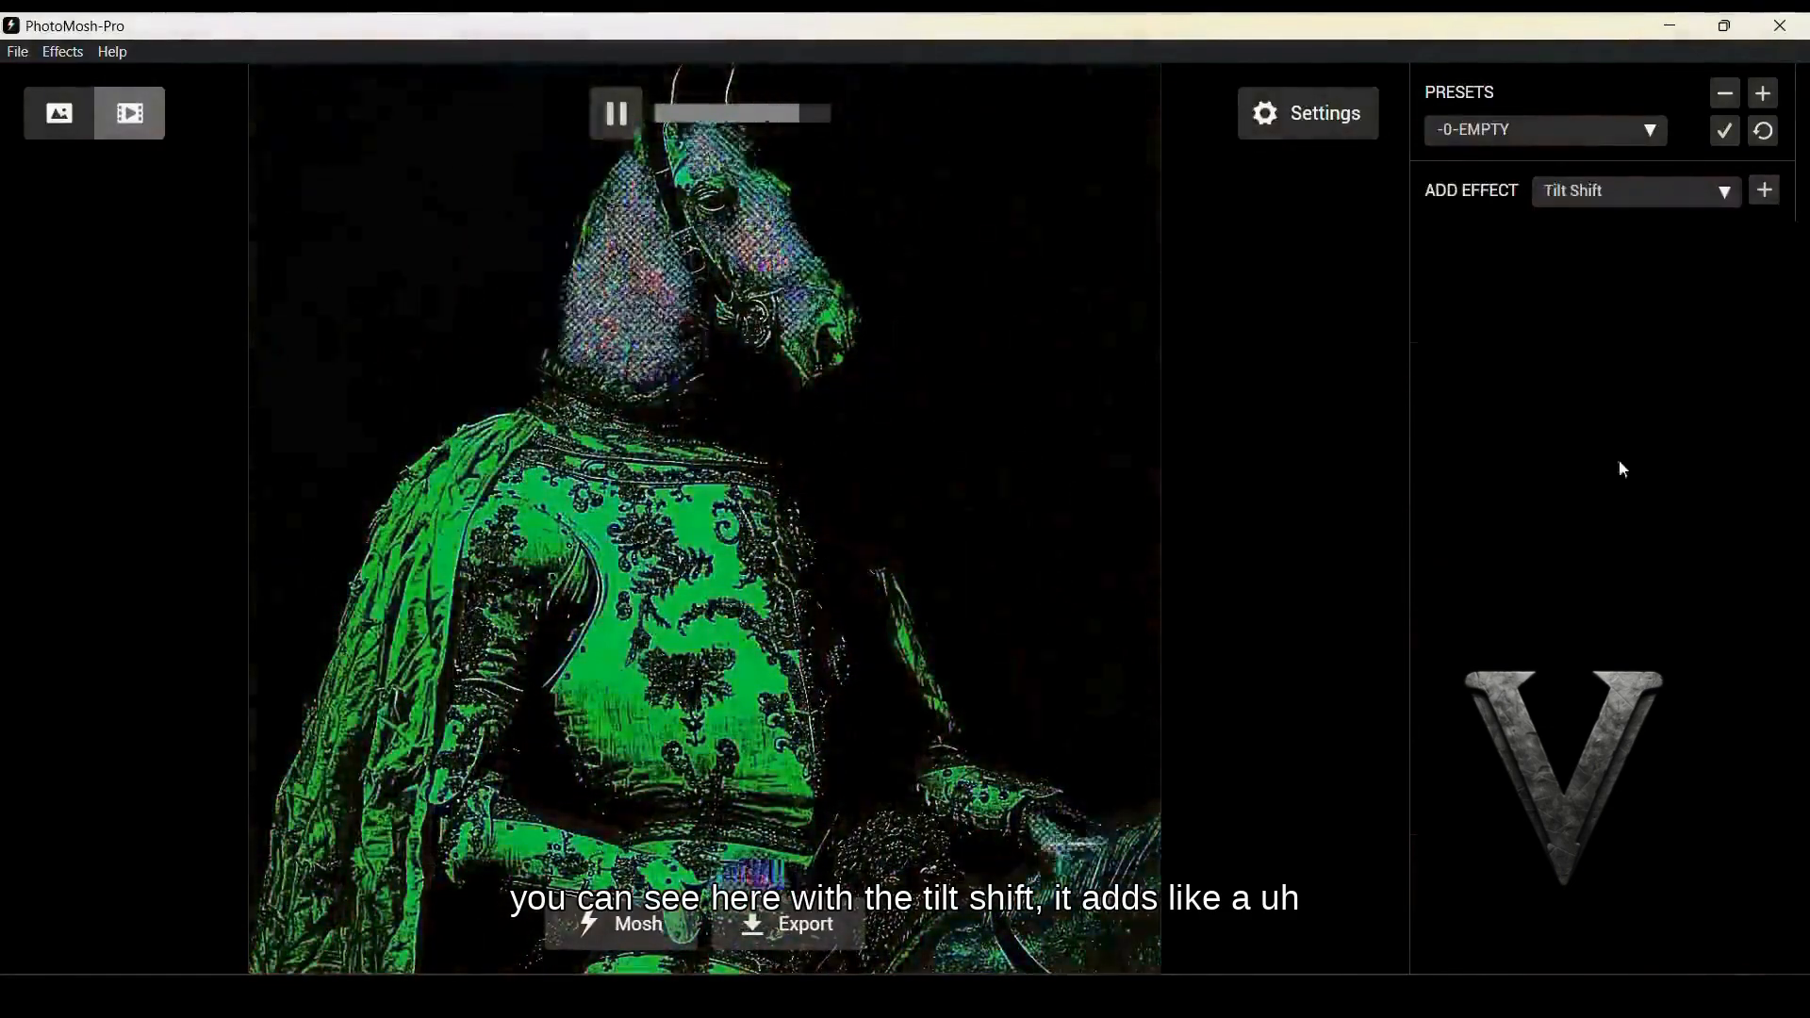
click(1764, 190)
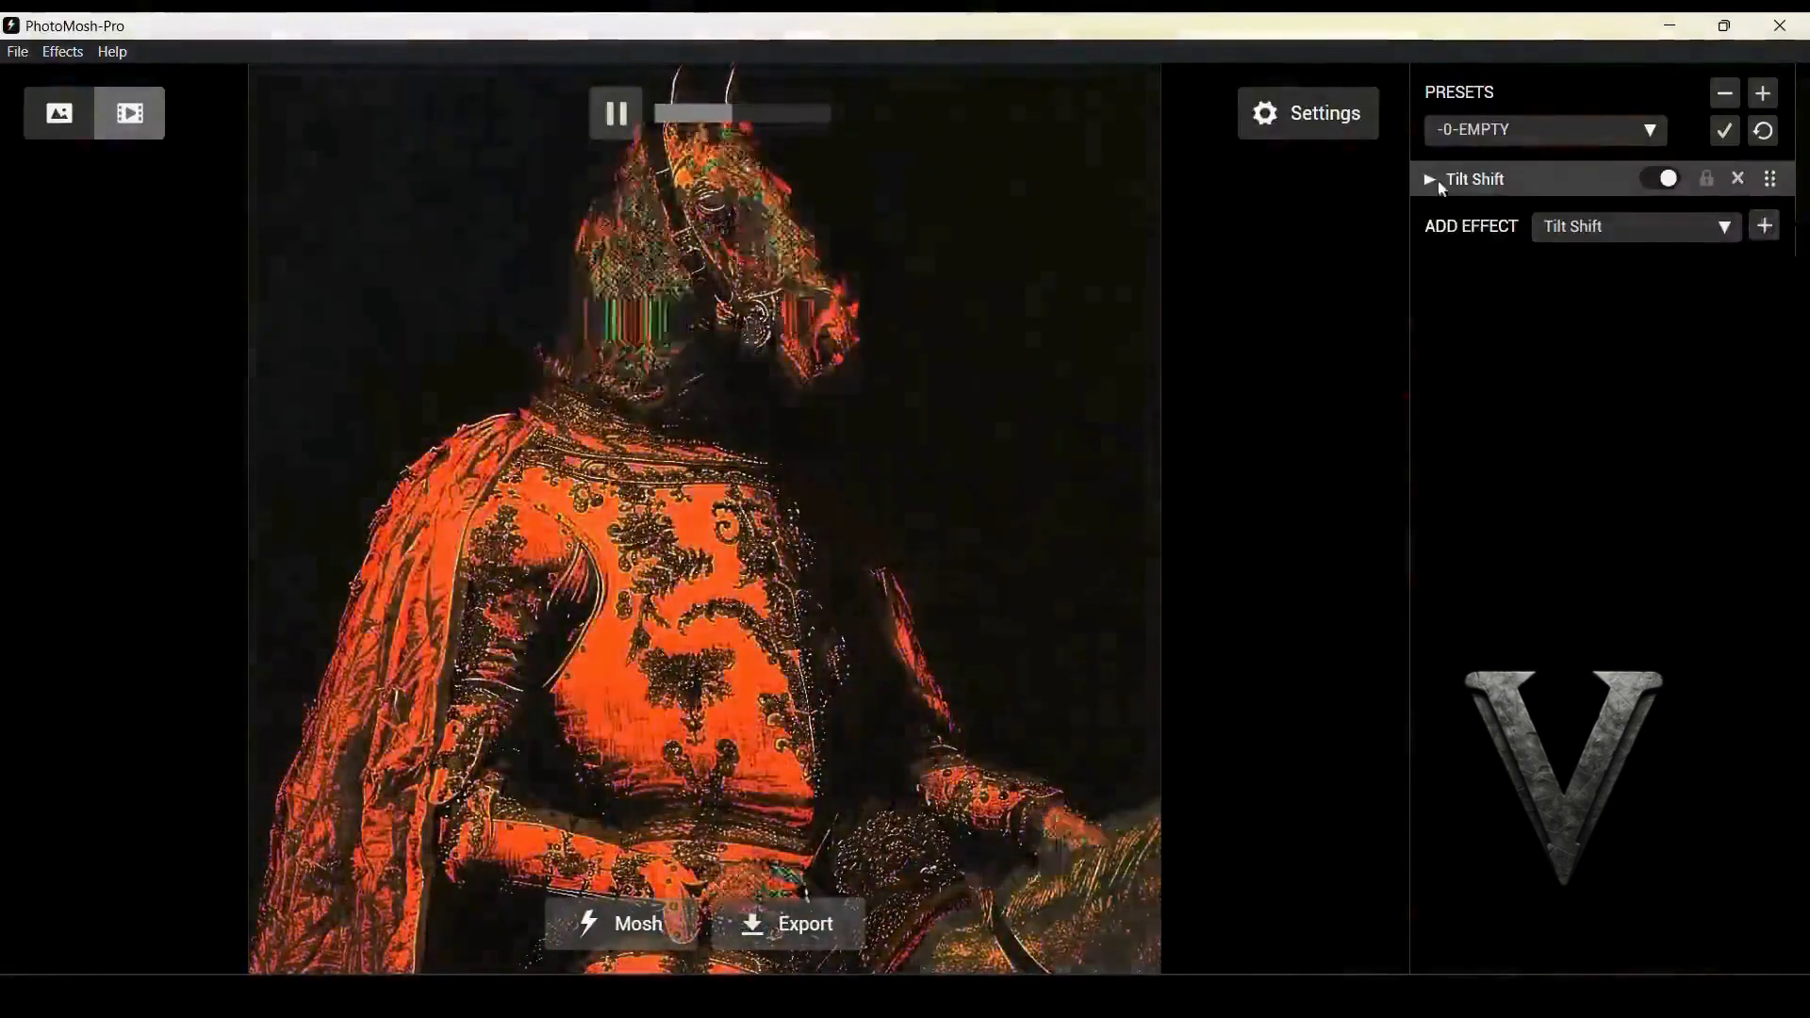
click(1438, 183)
Animate Tilt Shift's Amount with a sine type at speed .25
click(1769, 225)
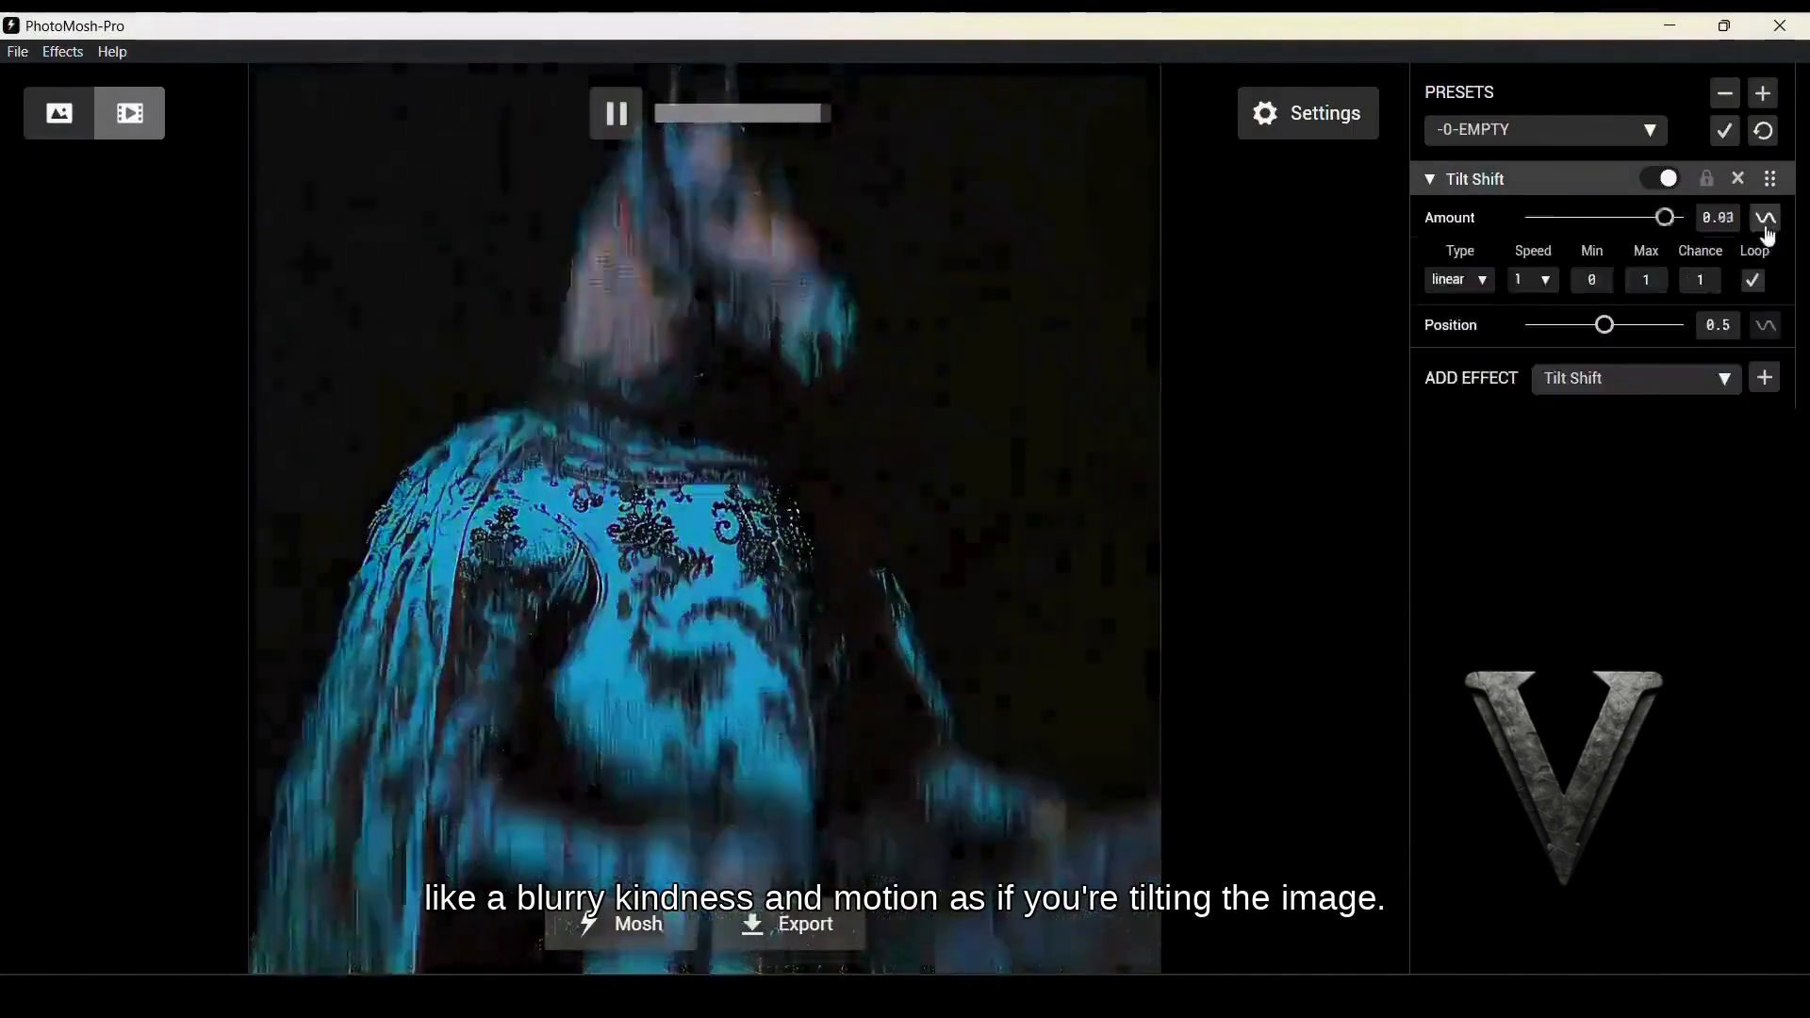
click(1529, 280)
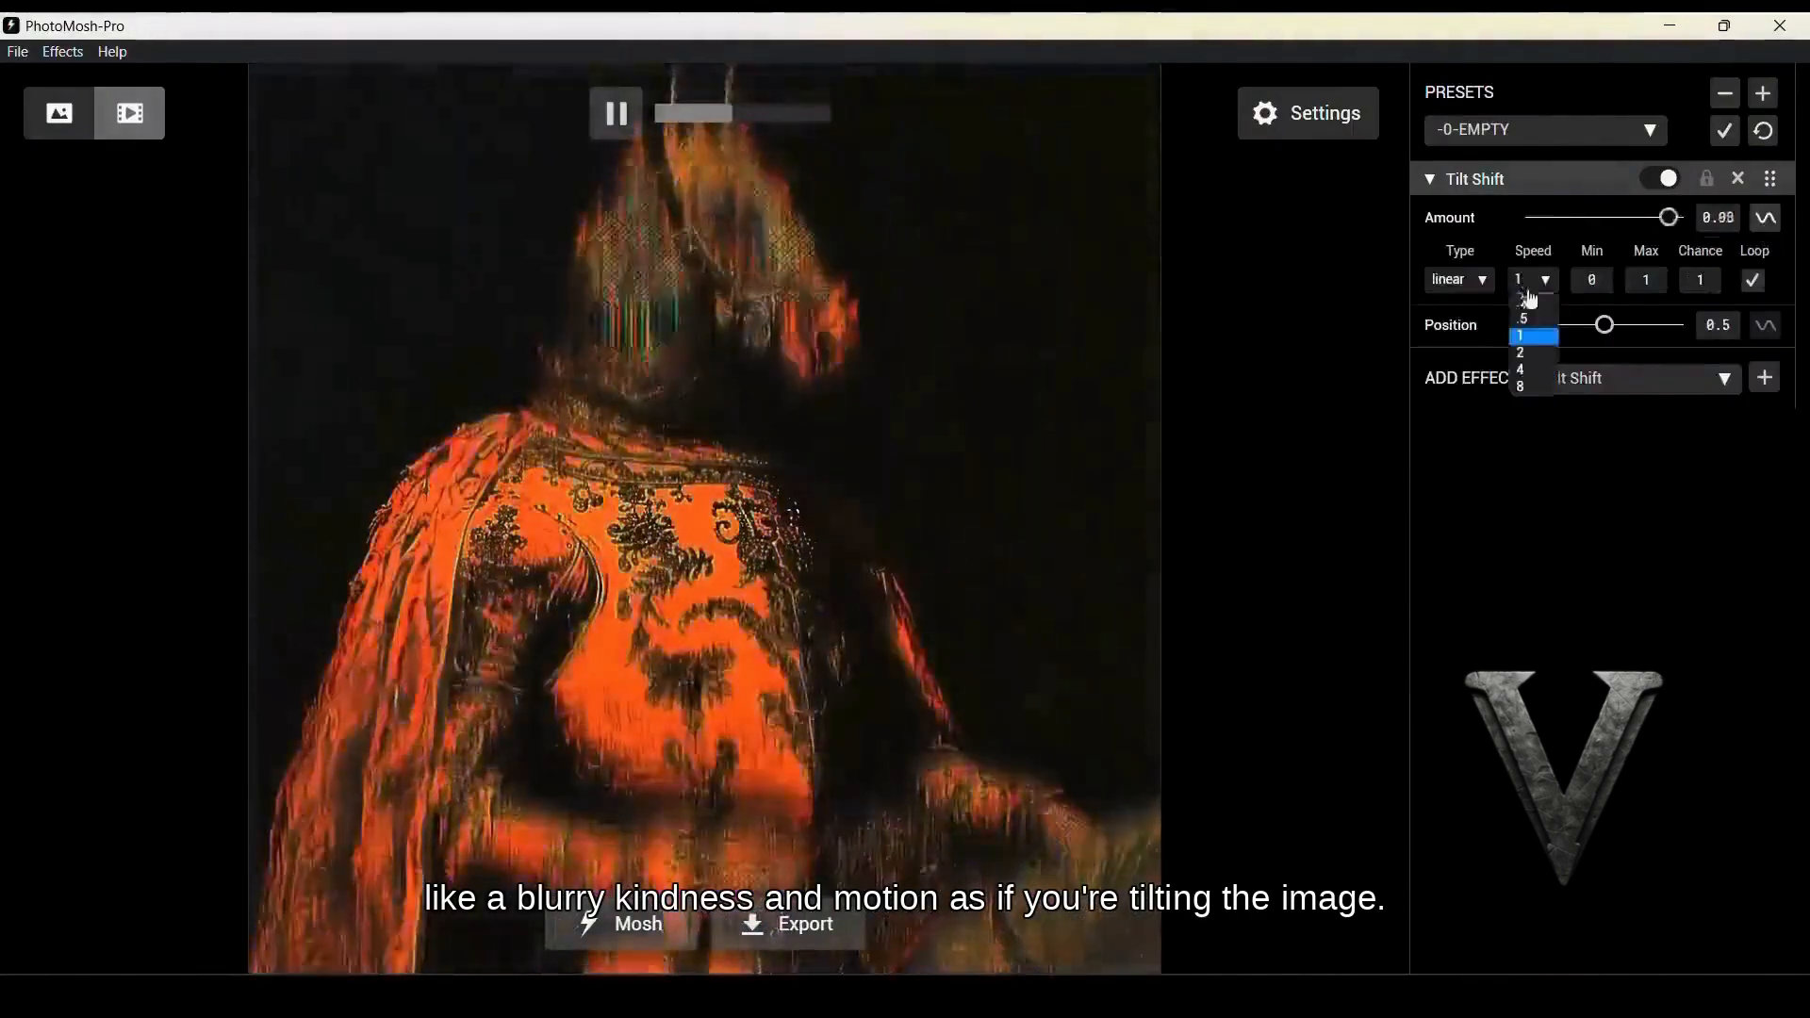
click(1525, 297)
click(1460, 280)
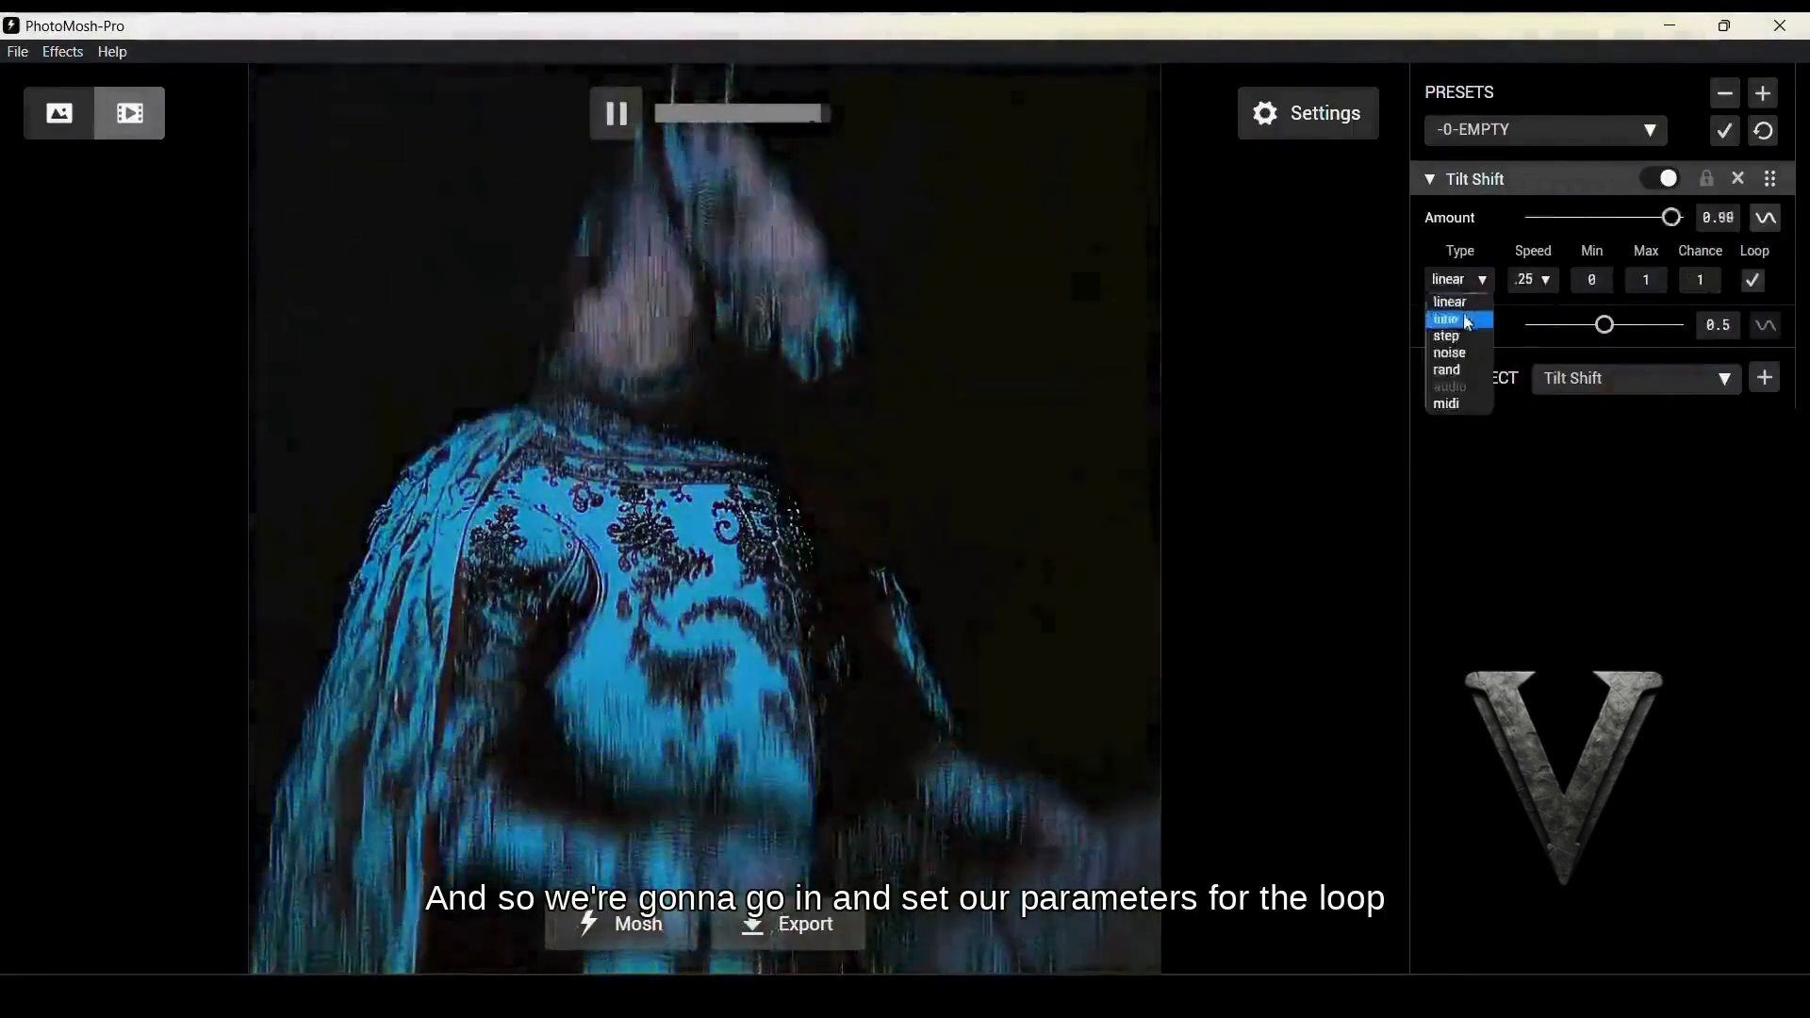
click(1465, 319)
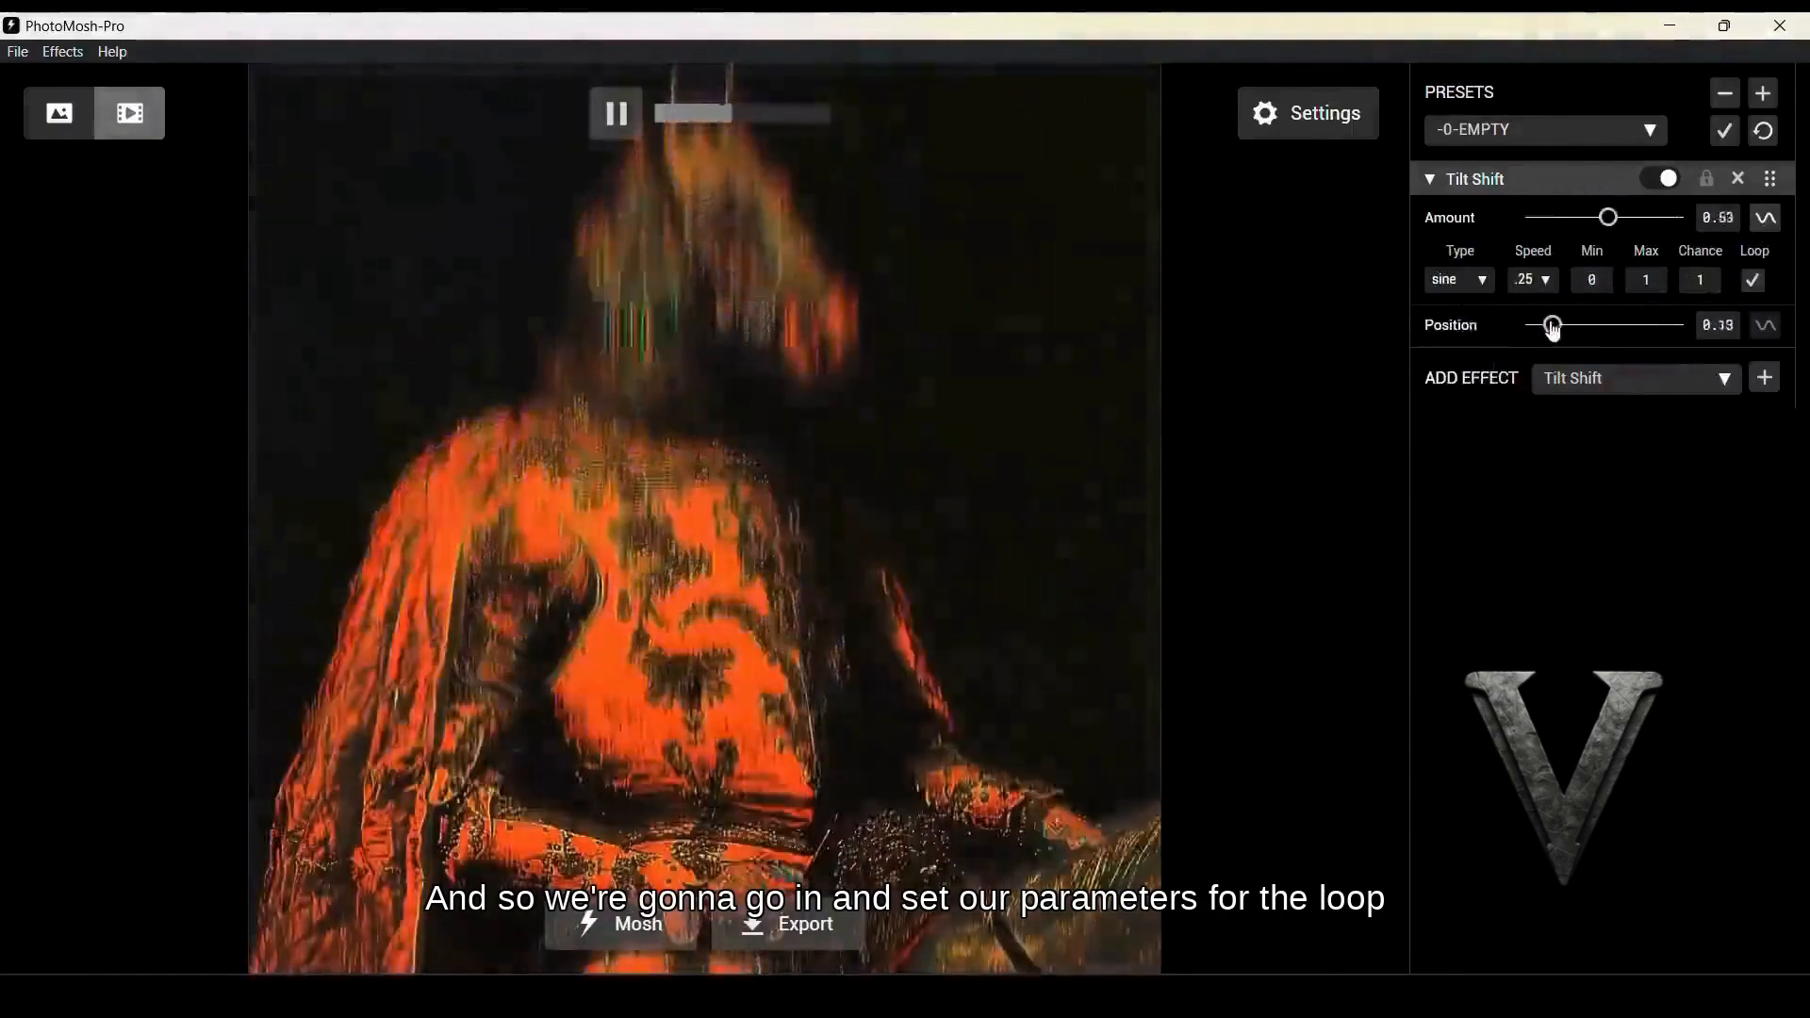
Set Tilt Shift's Position to 0.8 and limit its Amount animation to a minimum of 0.04 and maximum of 0.55
drag(1553, 330, 1647, 327)
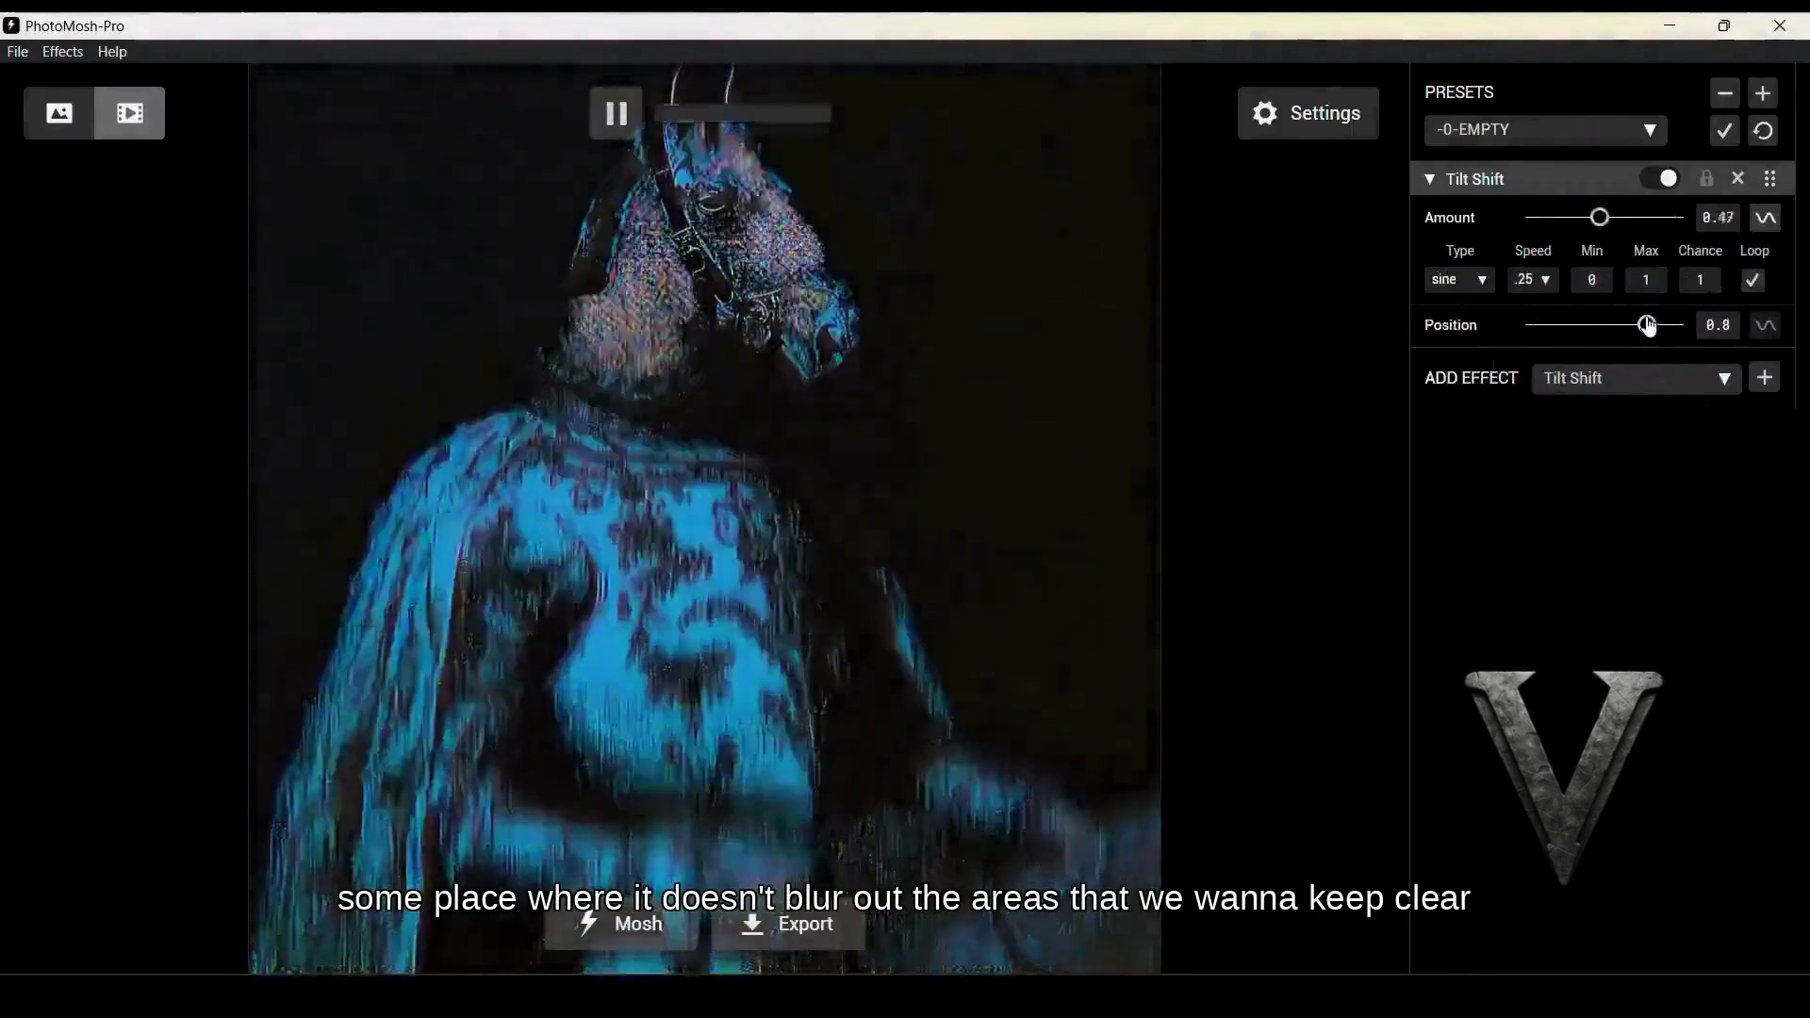
drag(1645, 285, 1643, 312)
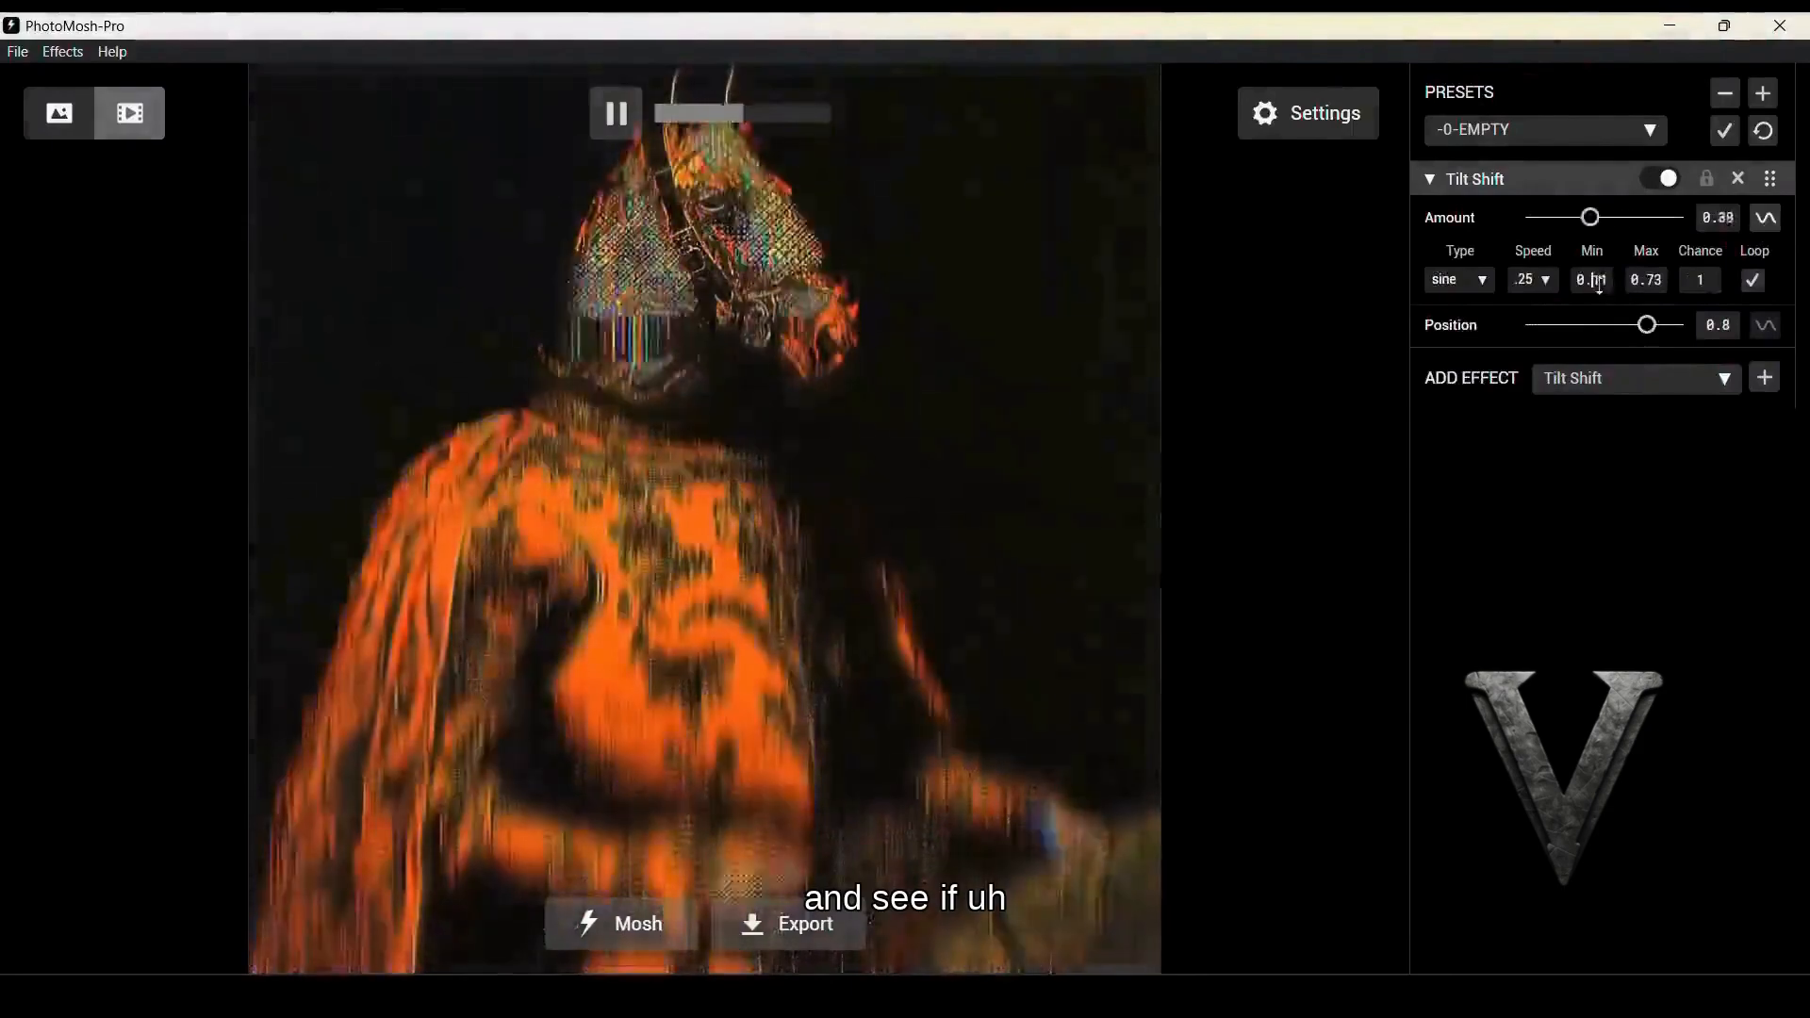
drag(1647, 282, 1650, 293)
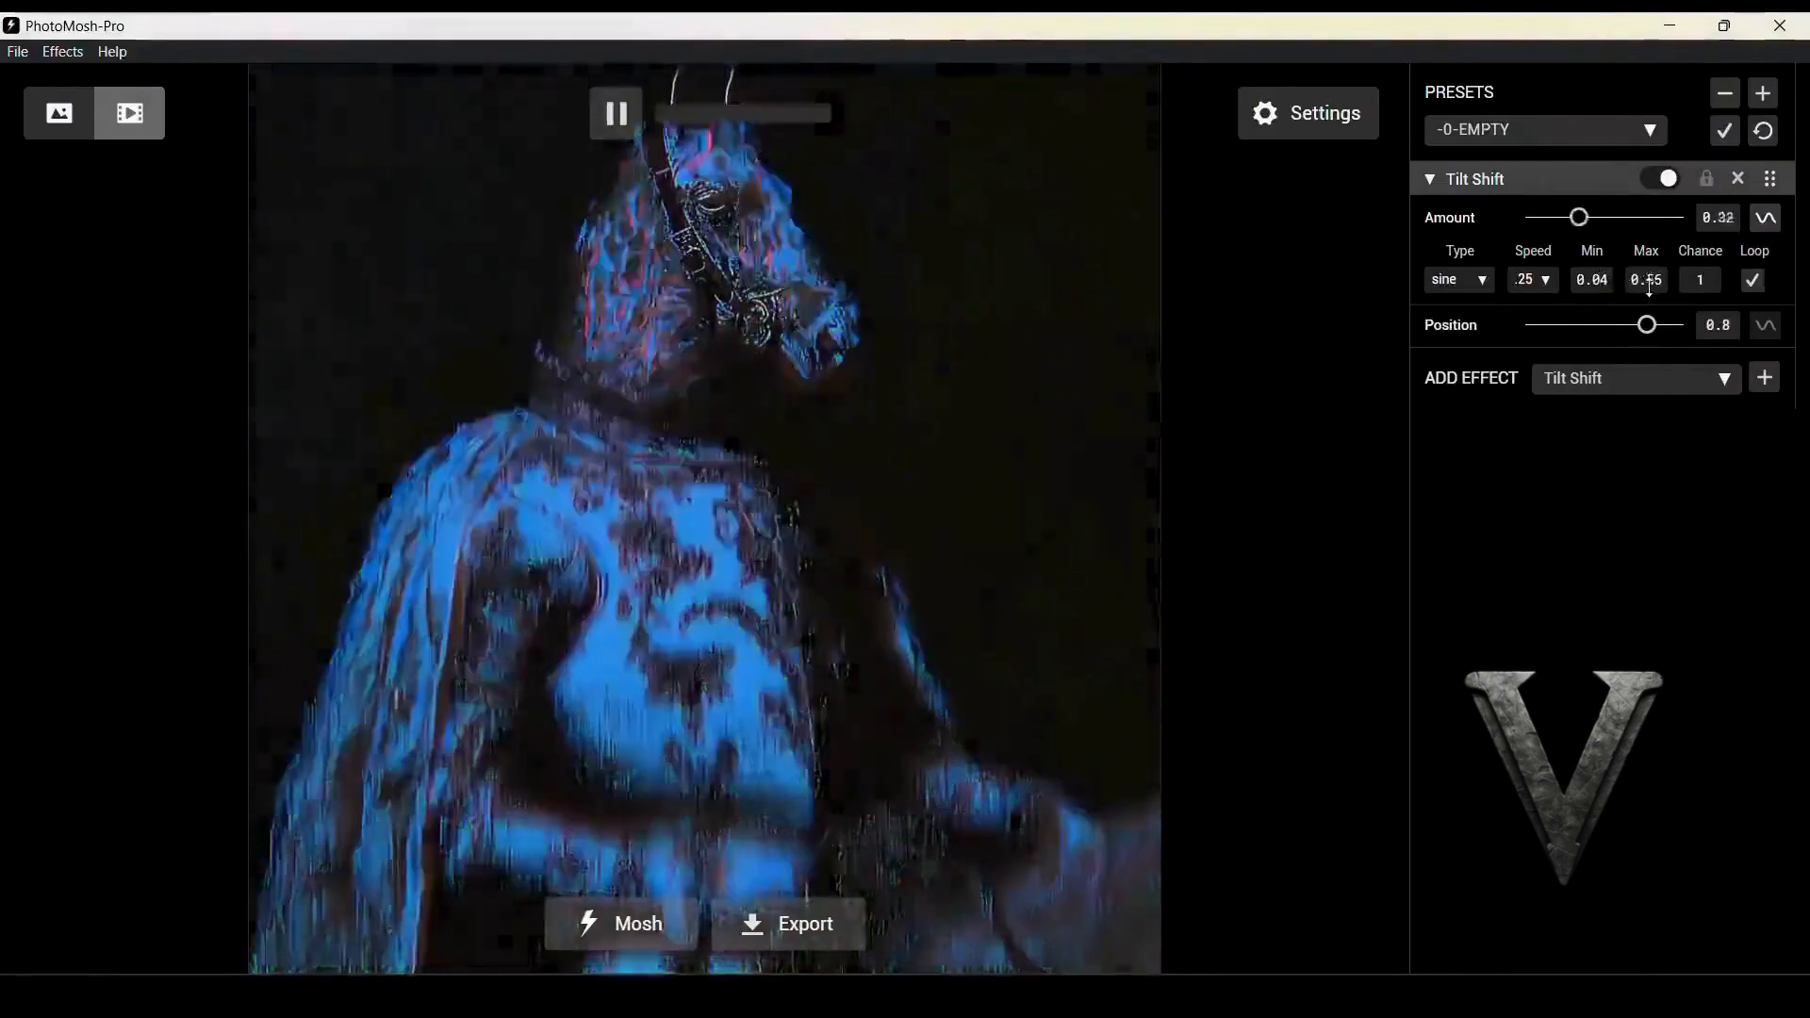
Add a Grain effect below Tilt Shift and expand its settings
click(1724, 386)
scroll(1632, 641, down, 3)
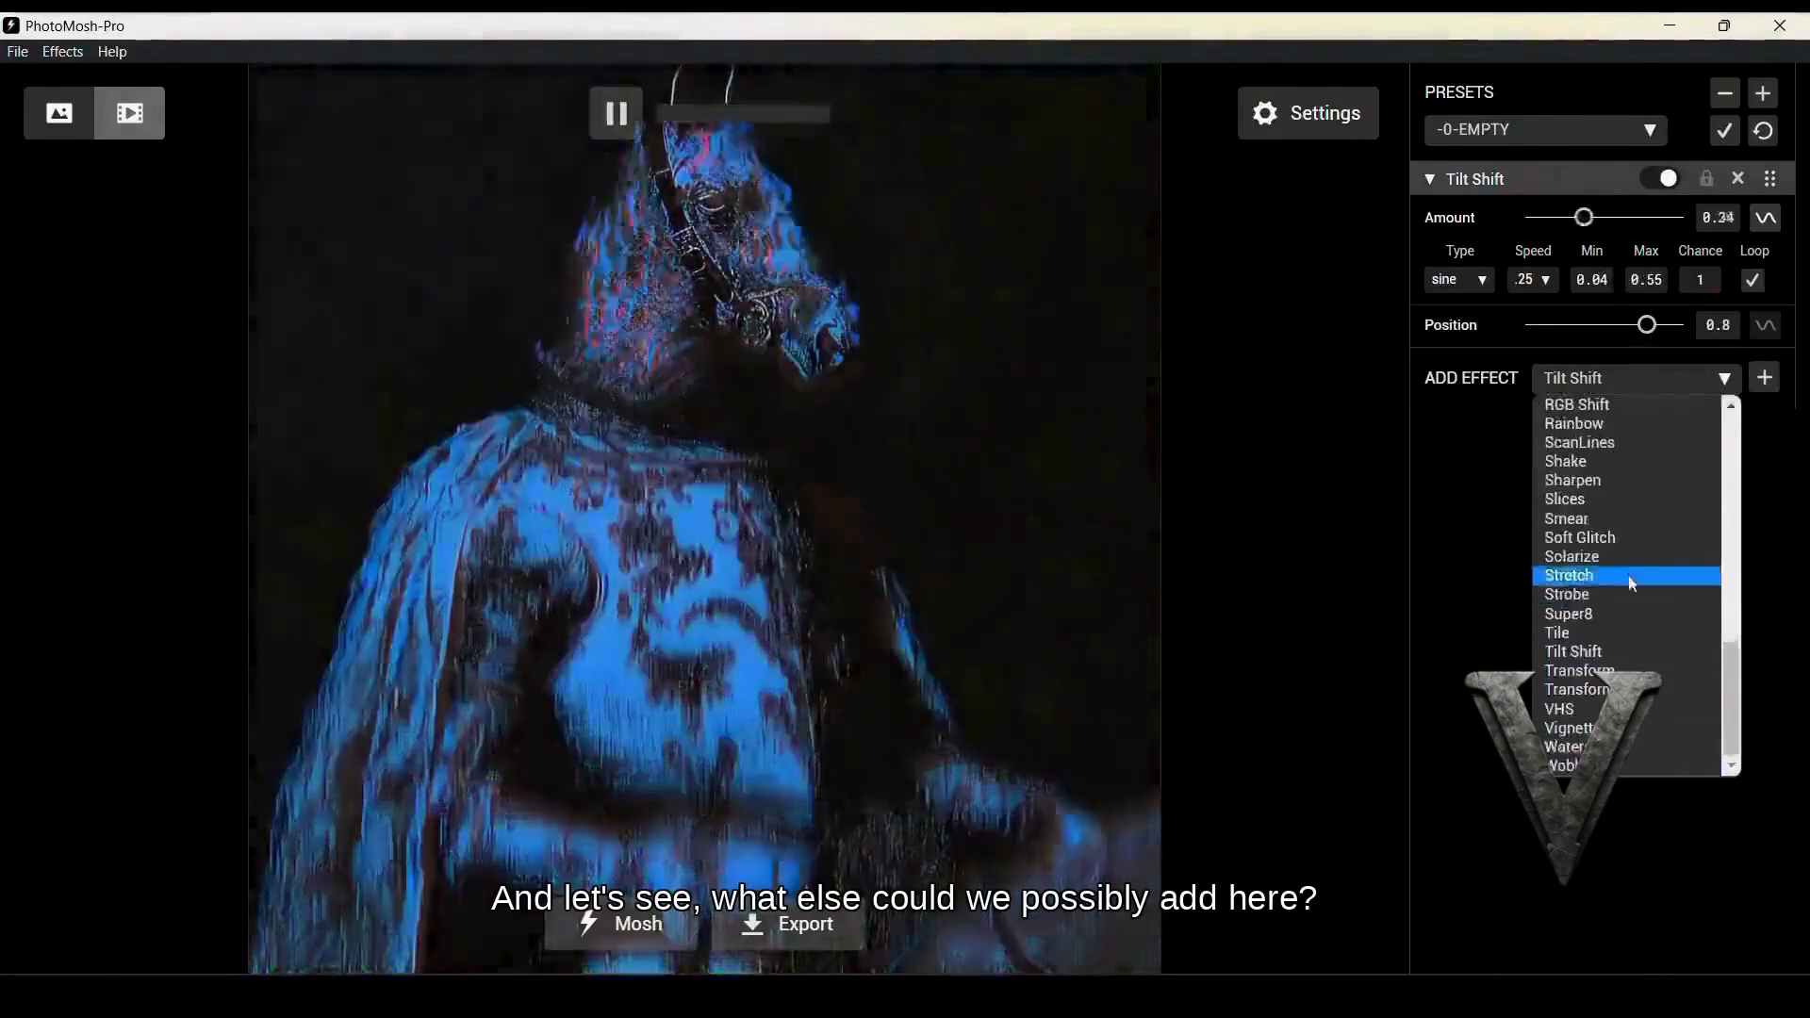
scroll(1633, 585, up, 4)
click(1657, 444)
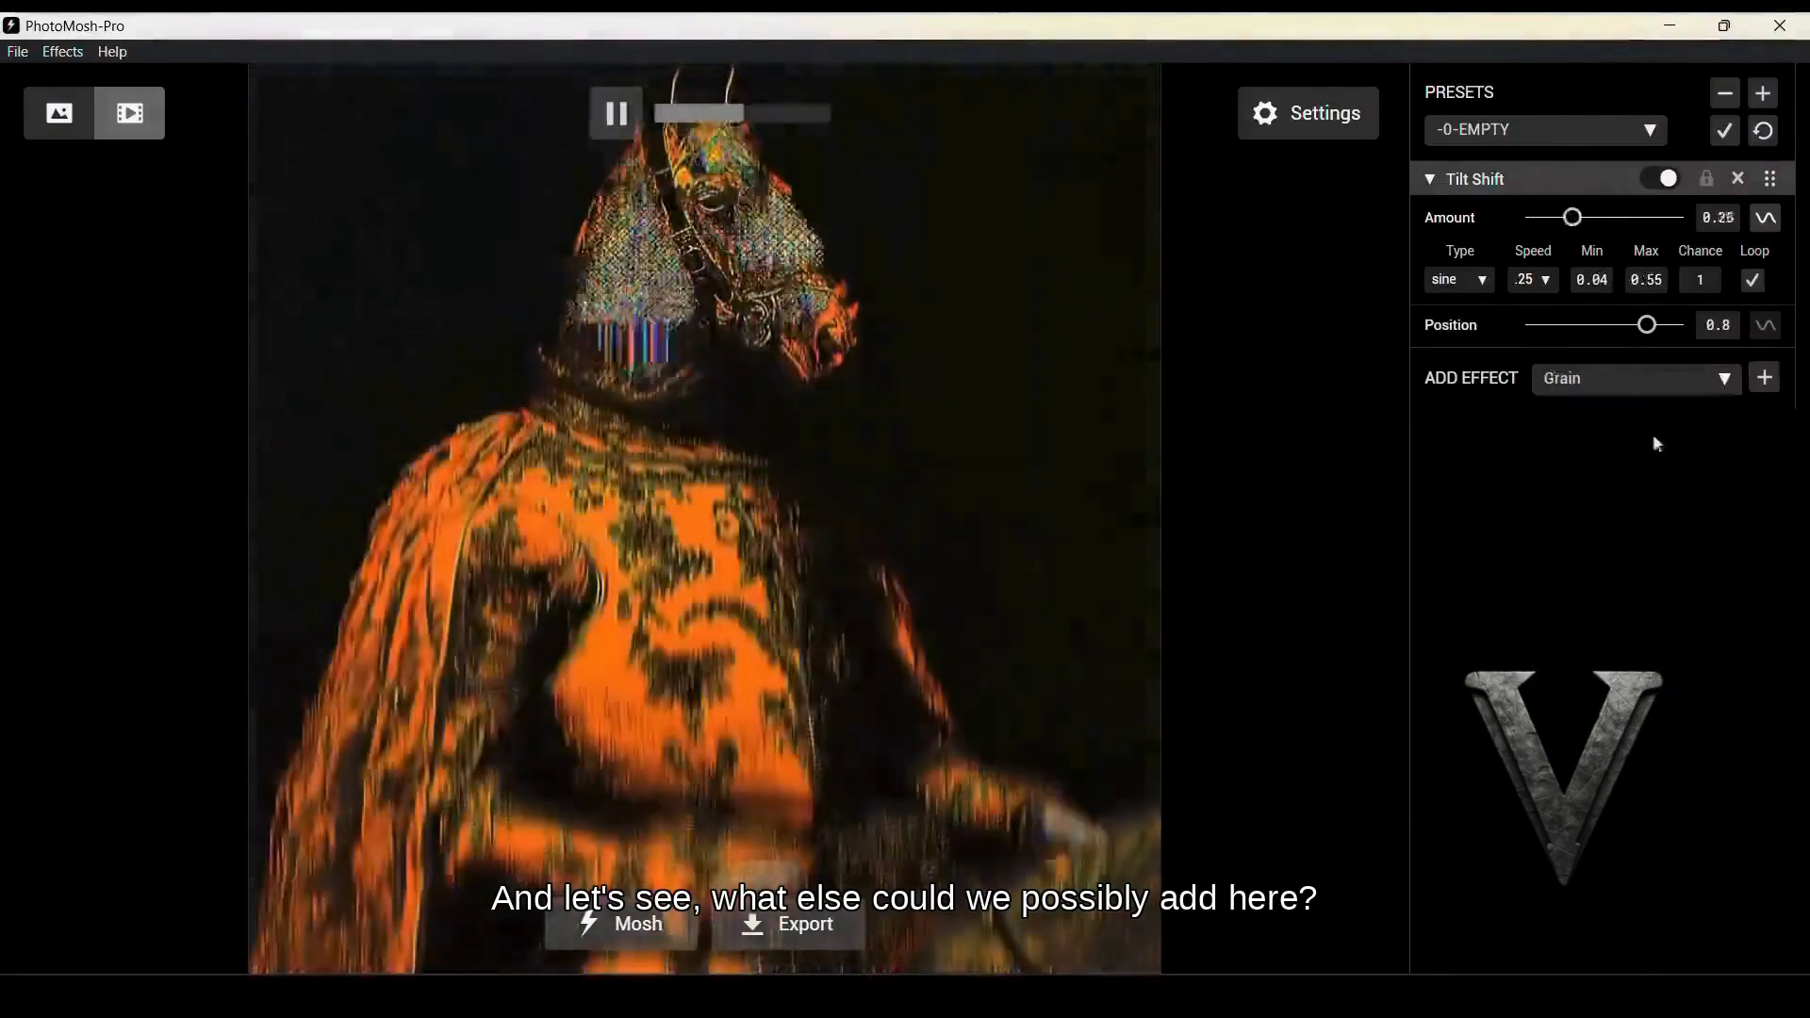
click(1763, 379)
click(1491, 368)
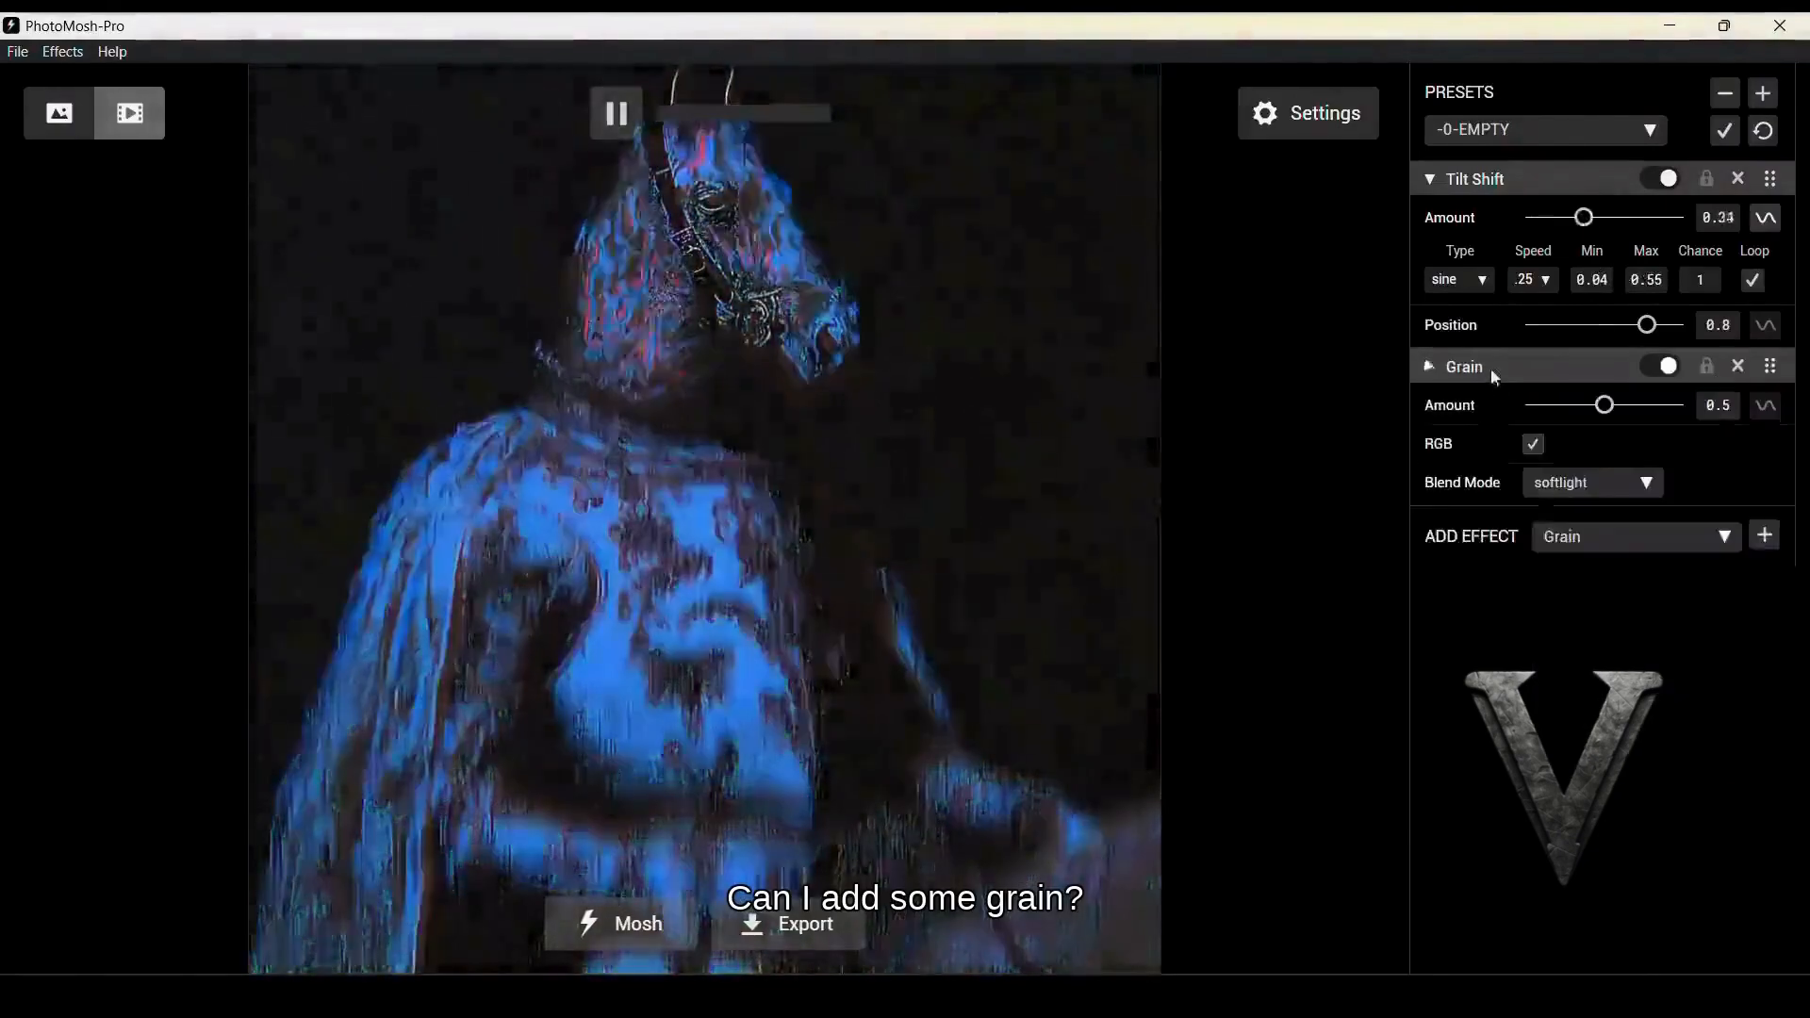
Set Grain's Blend Mode to additive and its Amount to 0.19
click(1584, 485)
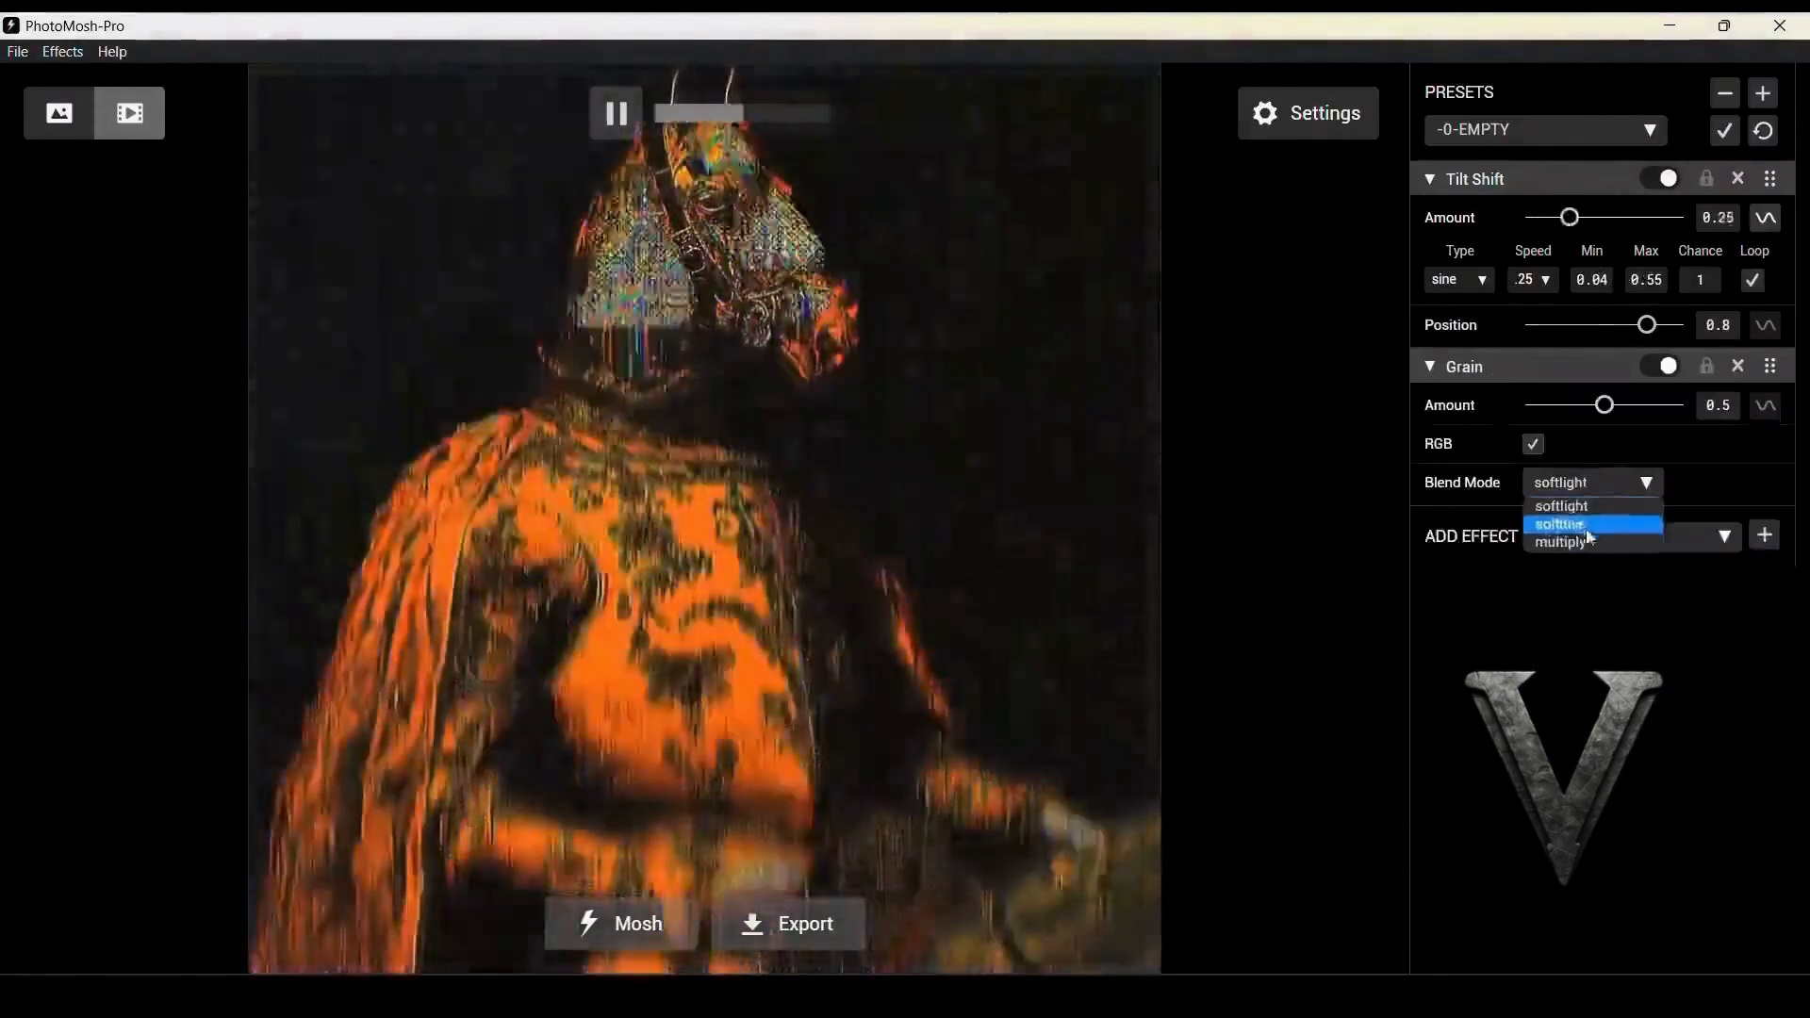
click(1564, 524)
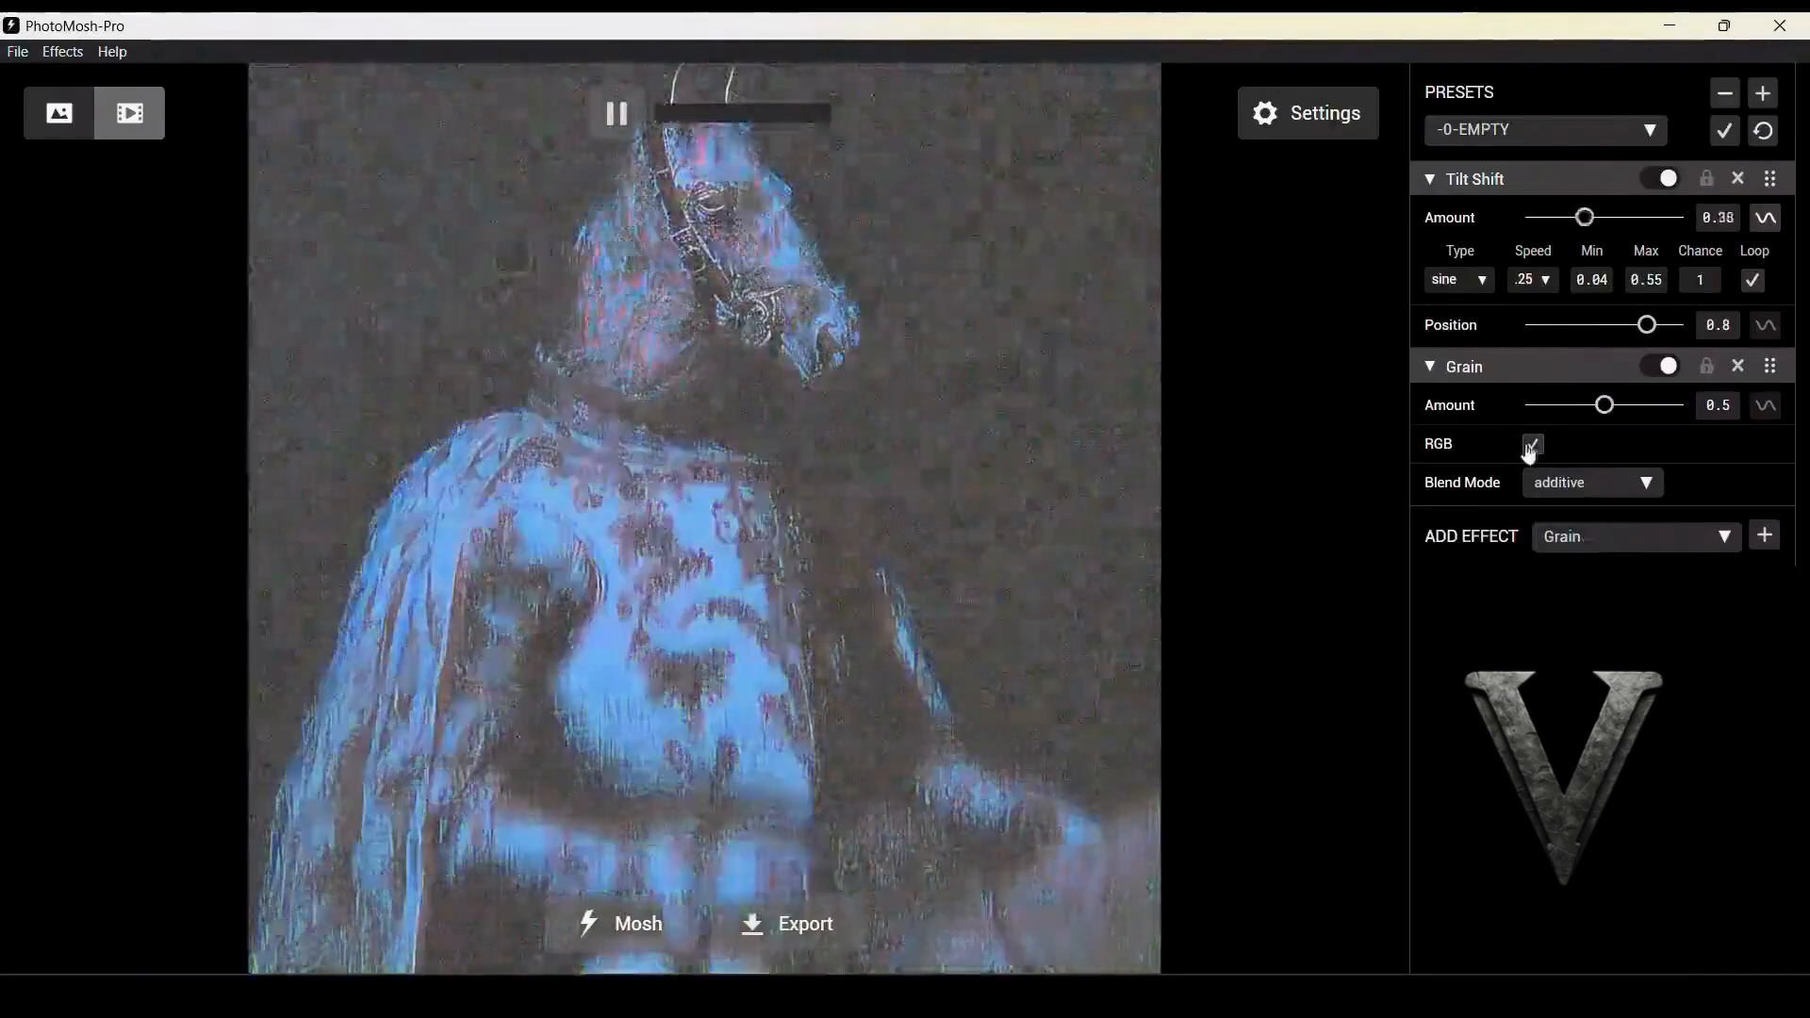
click(1593, 406)
mouse_move(1594, 406)
mouse_down()
mouse_move(1543, 412)
mouse_move(1562, 411)
mouse_up()
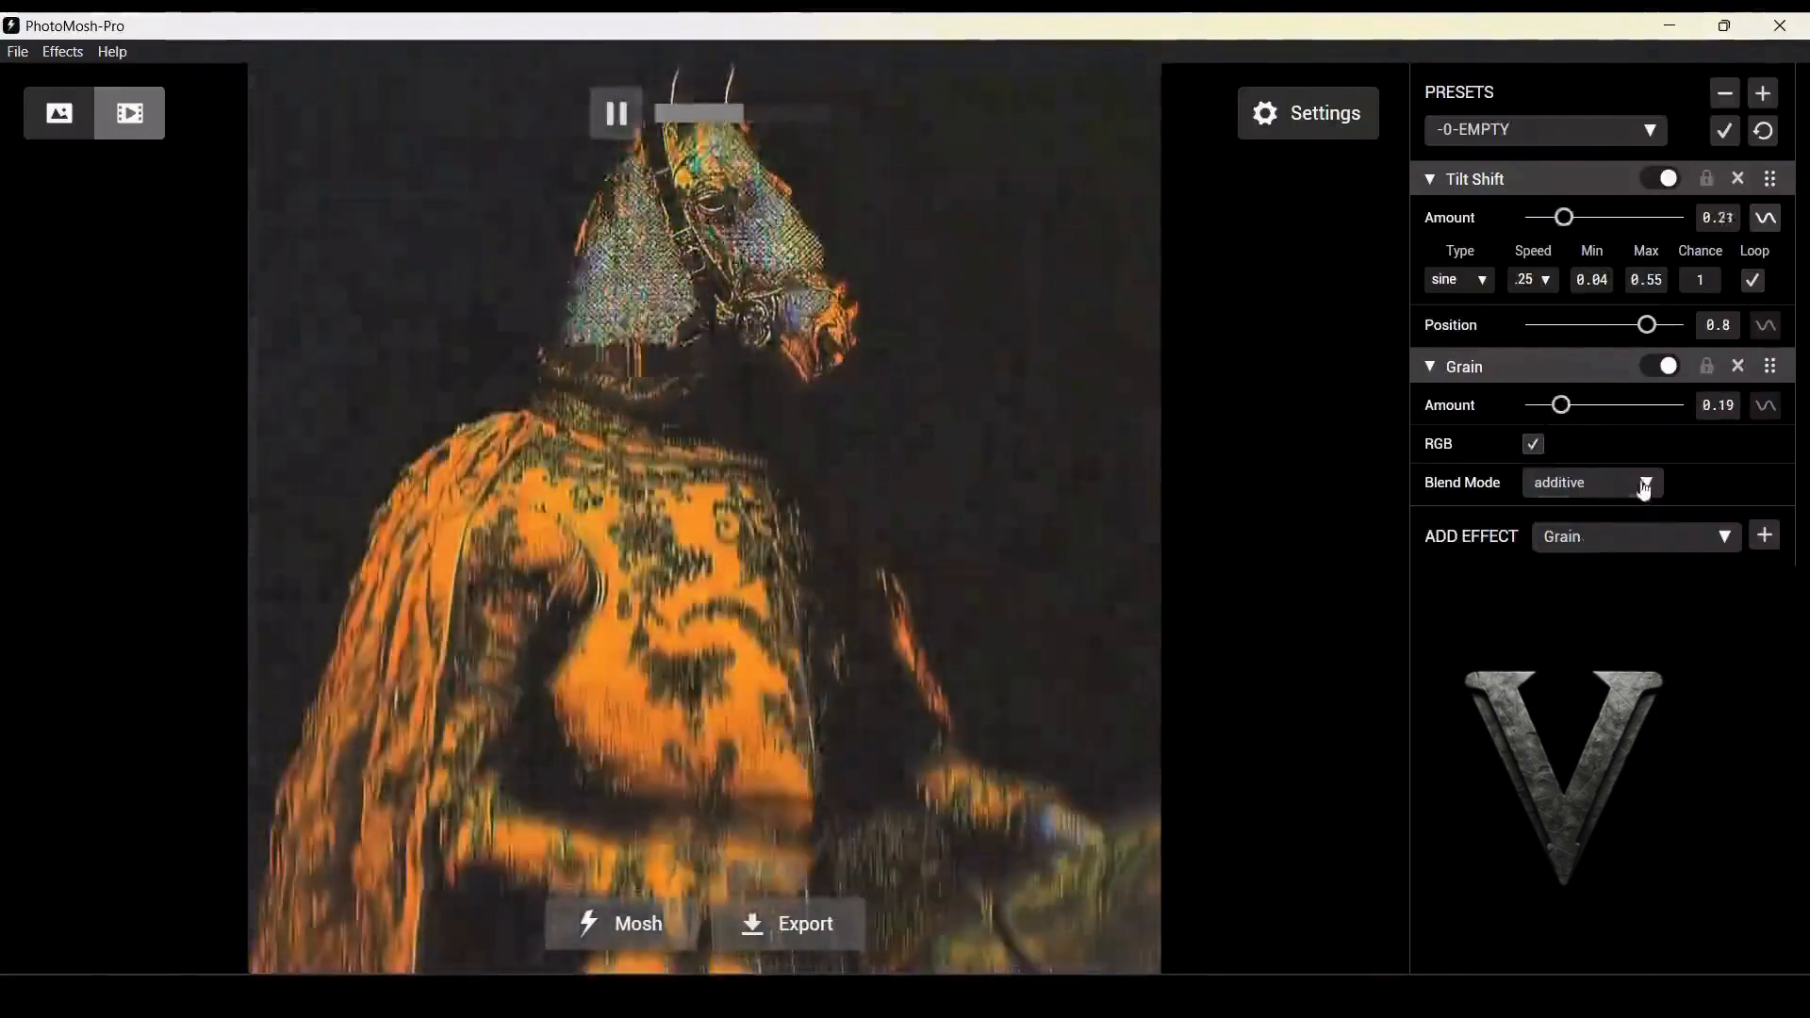
Compare softlight and multiply on Grain, keeping multiply as its Blend Mode, and set its Amount to 0.15
click(1655, 488)
click(1626, 503)
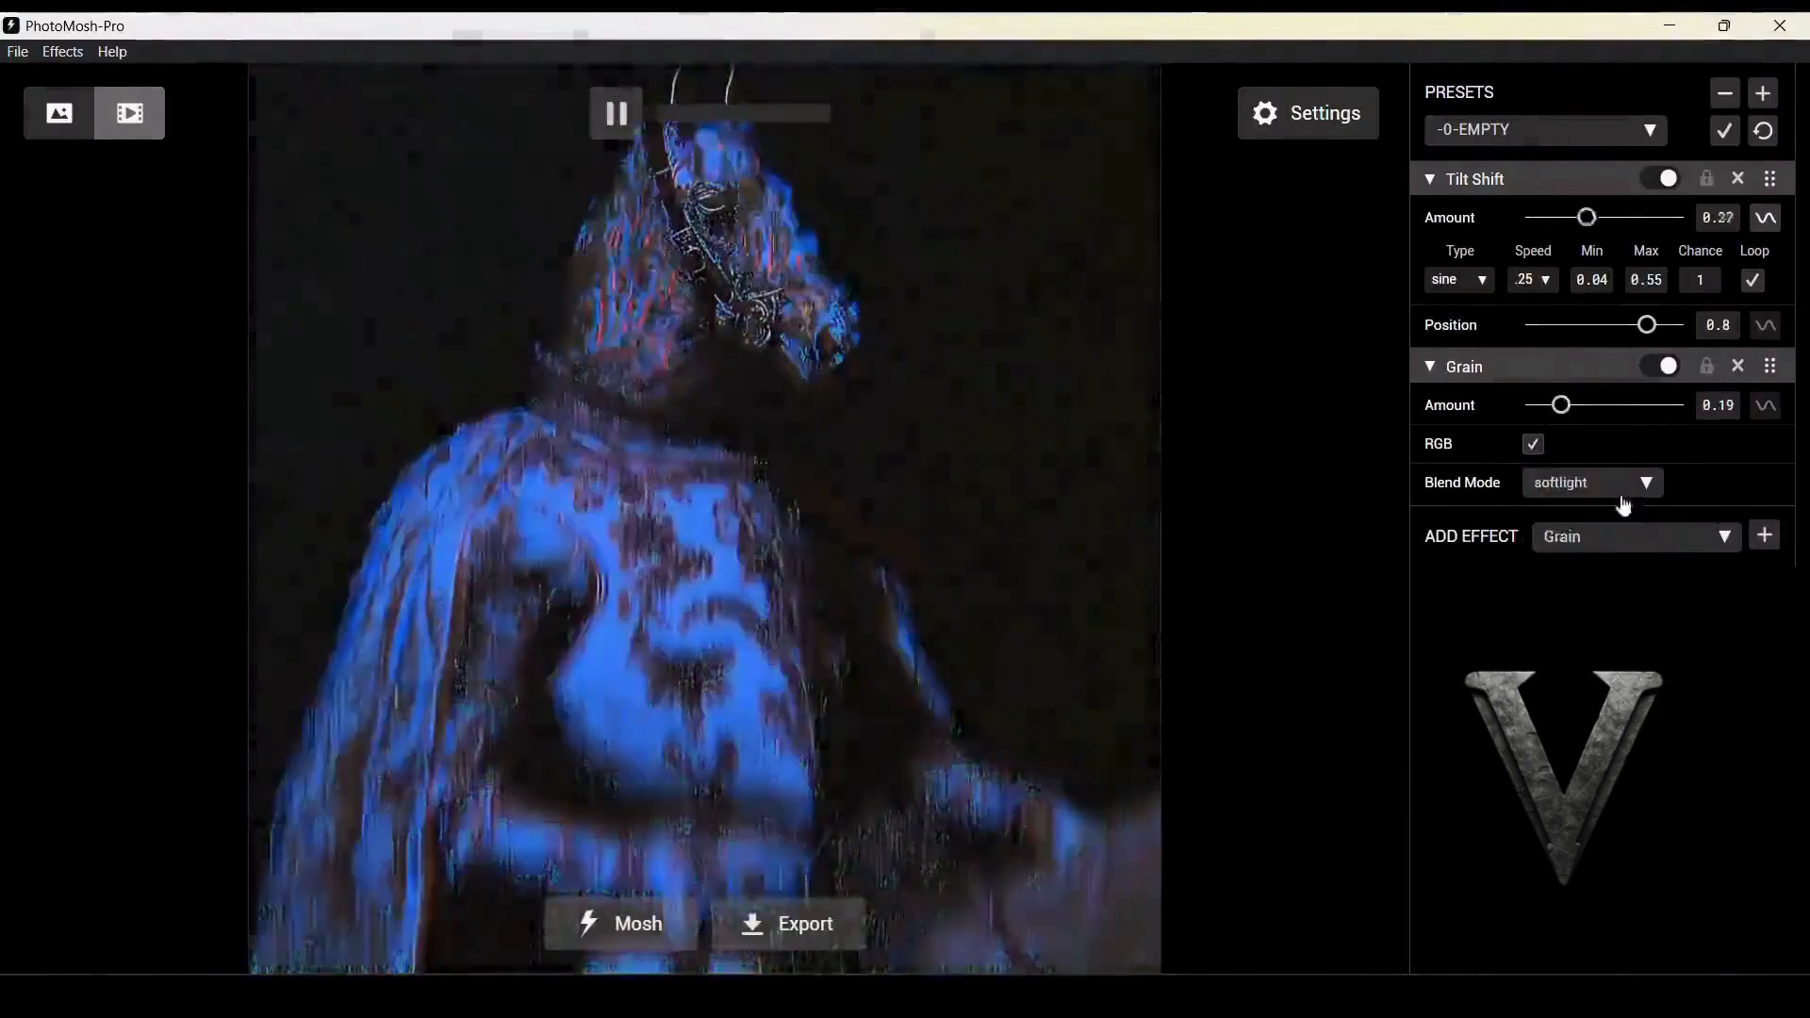
click(1621, 492)
click(1622, 539)
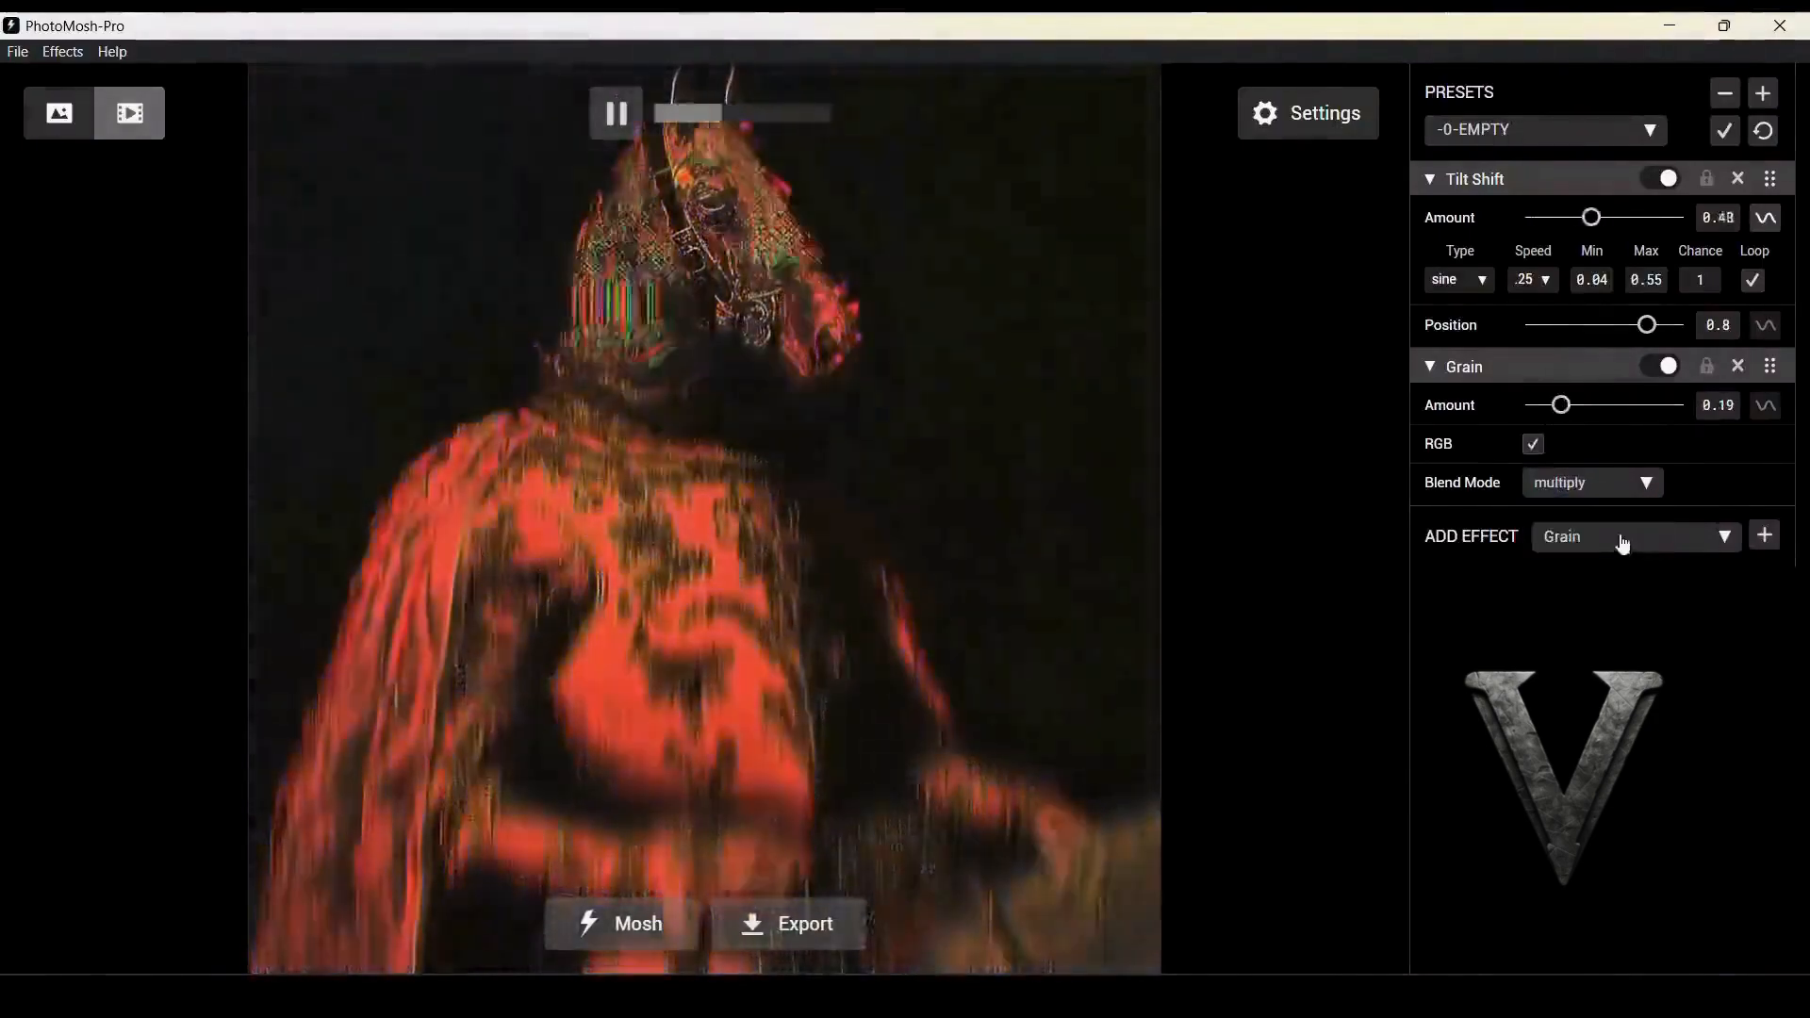
click(1595, 404)
drag(1595, 404, 1555, 417)
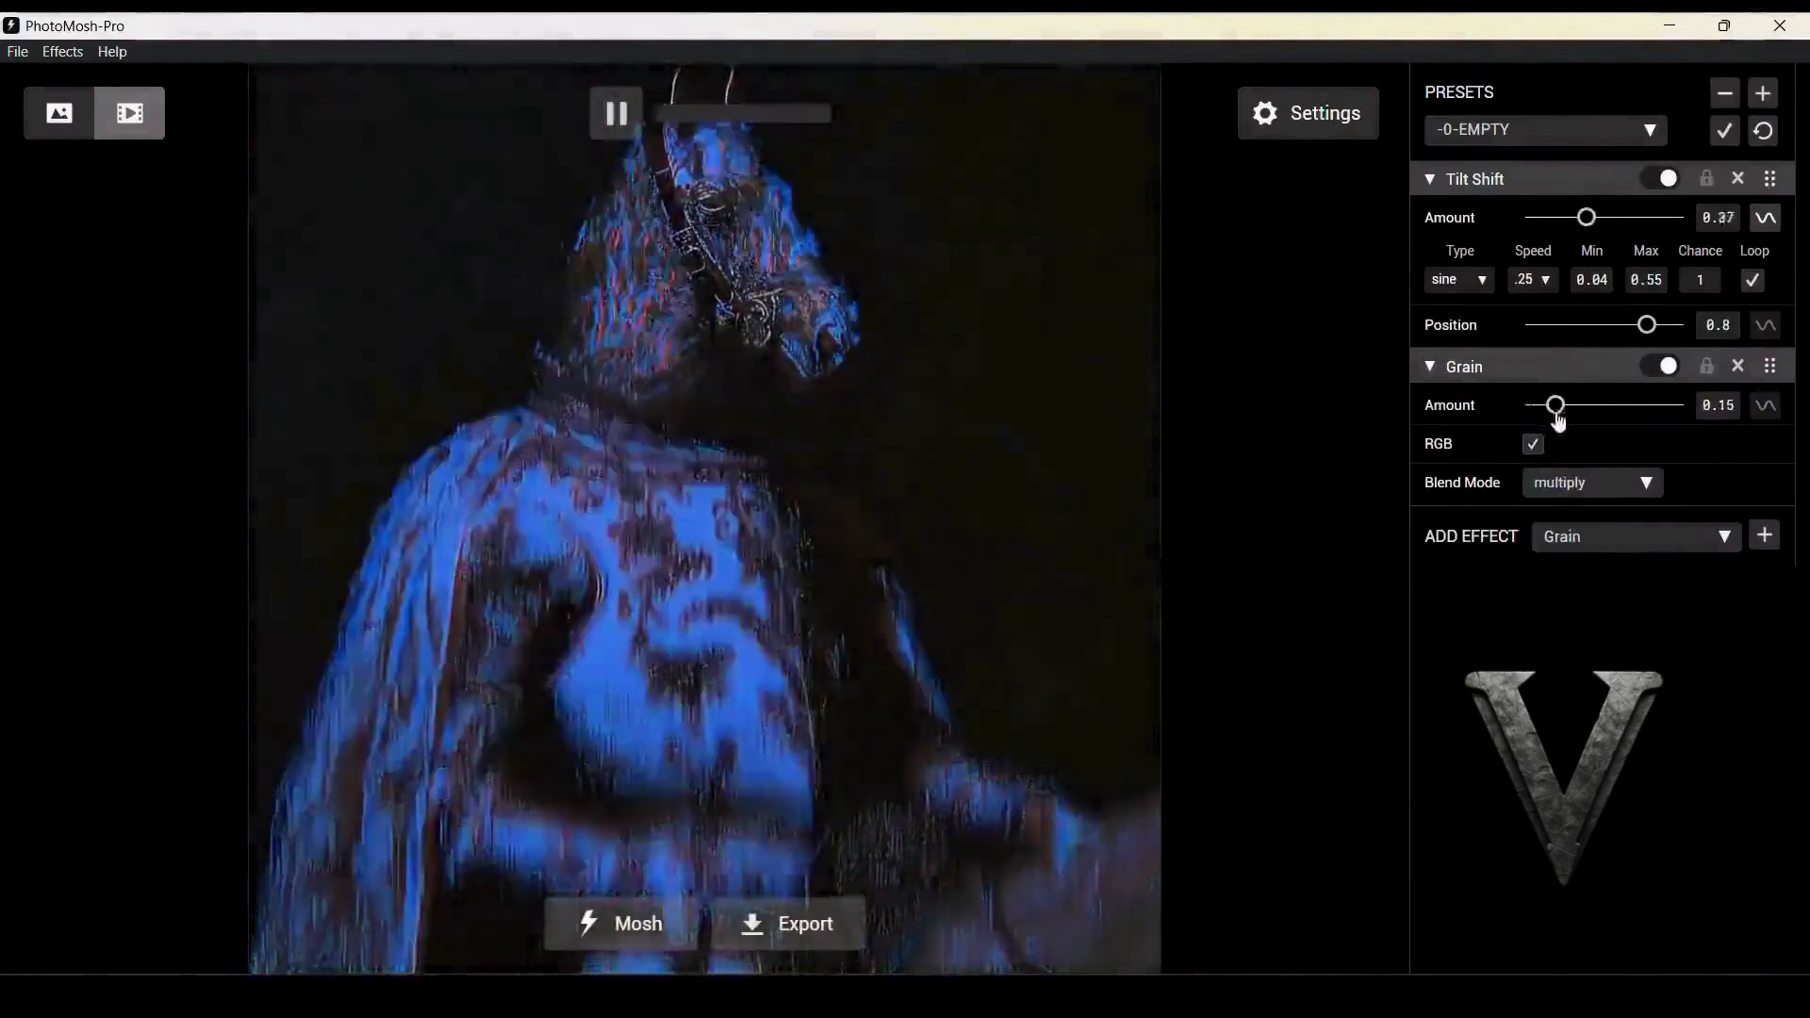
Disable the Grain effect and export the result with only Tilt Shift active
click(1659, 366)
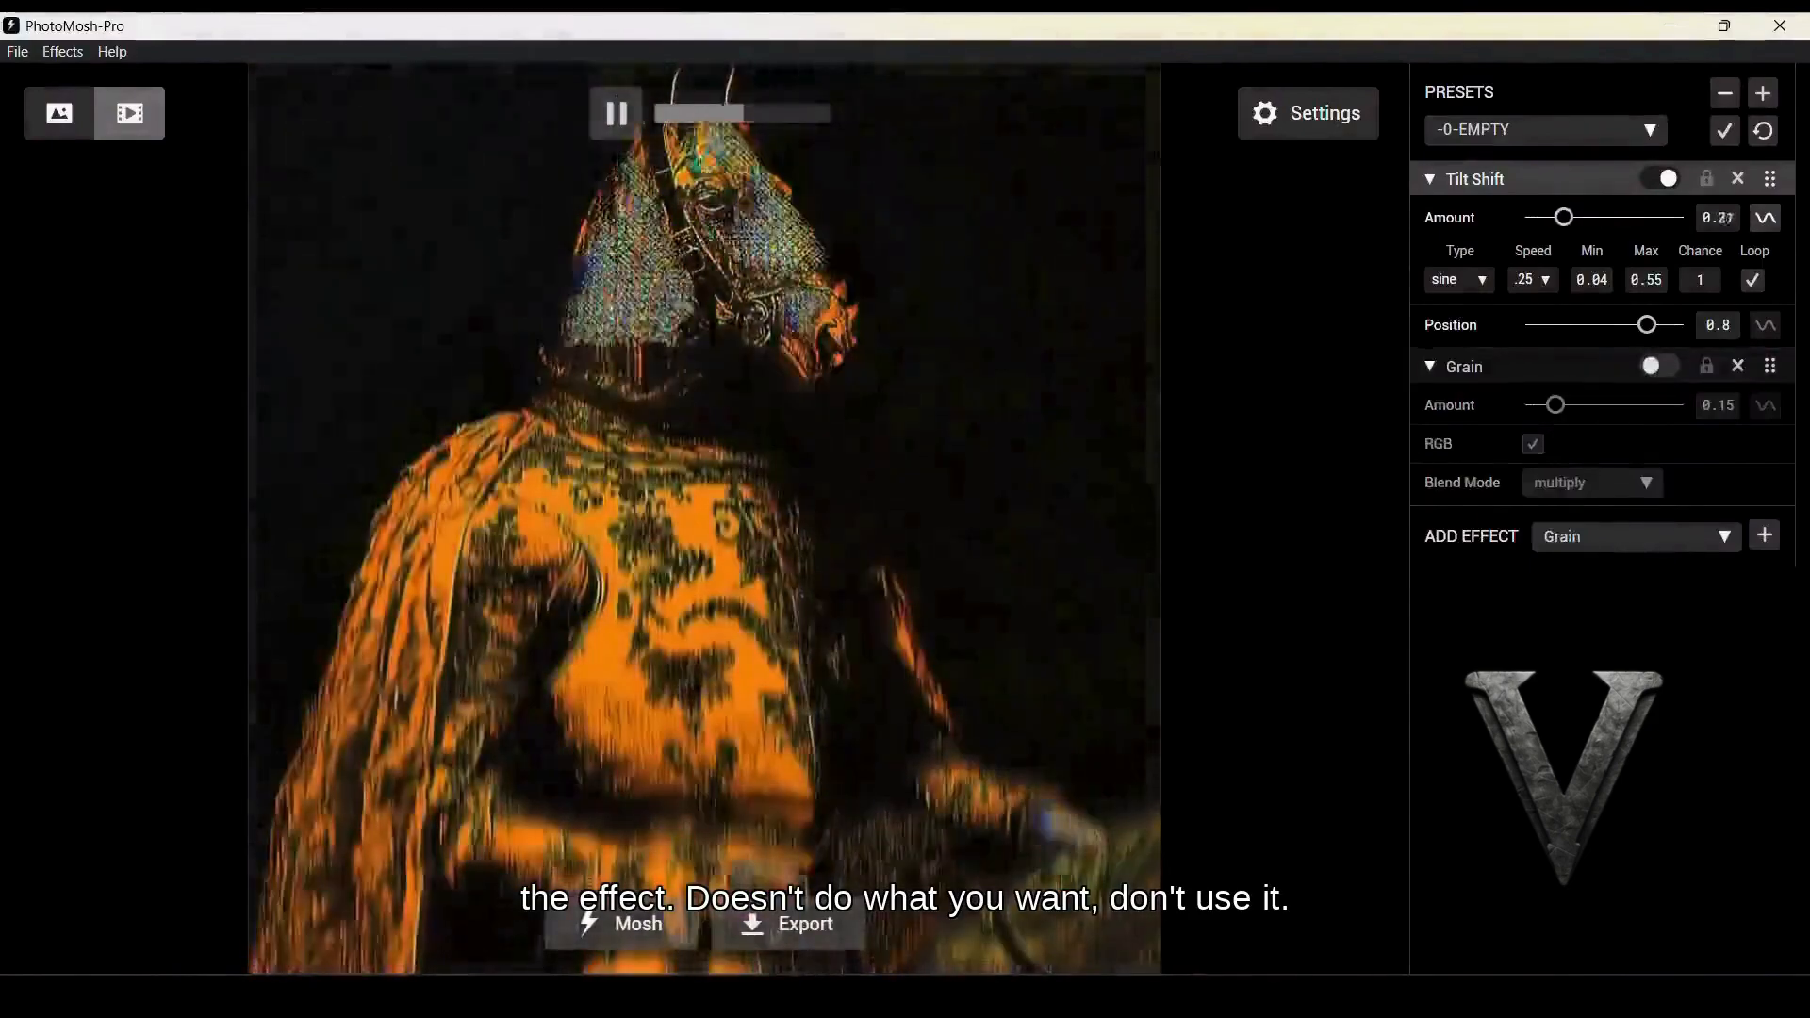
click(792, 924)
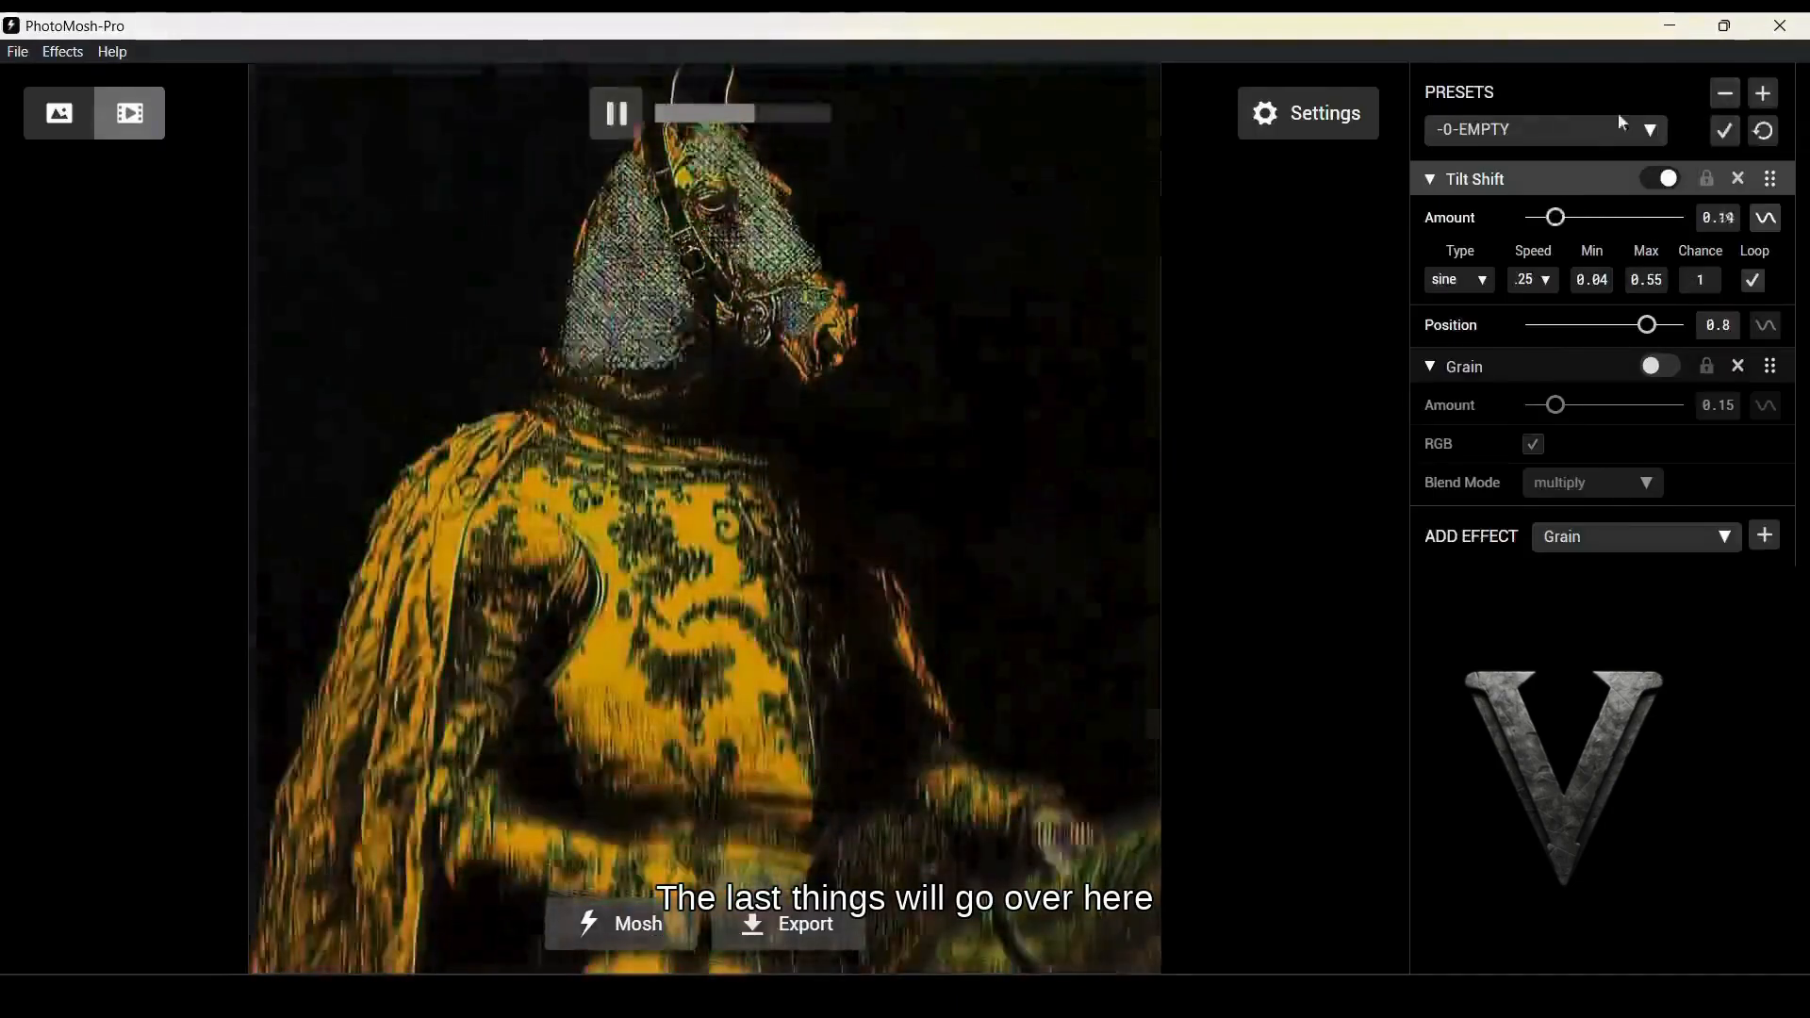
Try the -BuldgePosterHue and -OpticalWaterPush presets on the clip and switch to -SaturatedSharpen
click(1617, 132)
click(1569, 251)
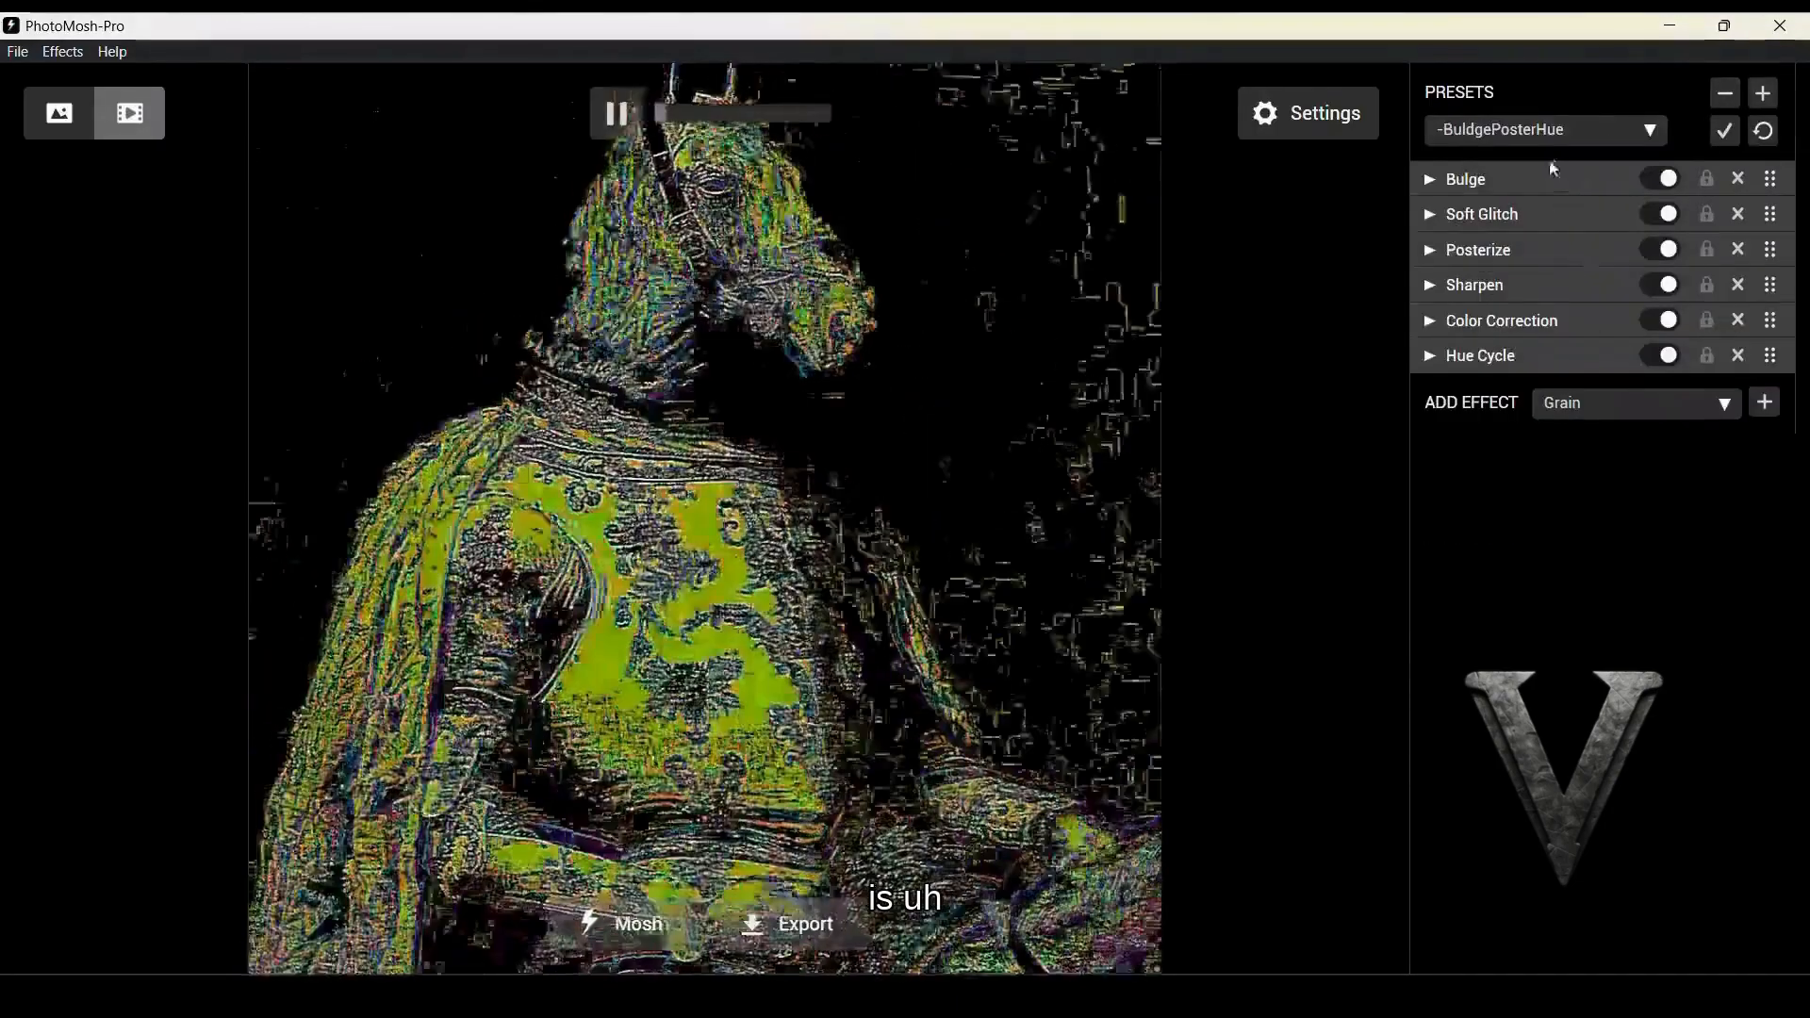
click(1547, 136)
click(1560, 324)
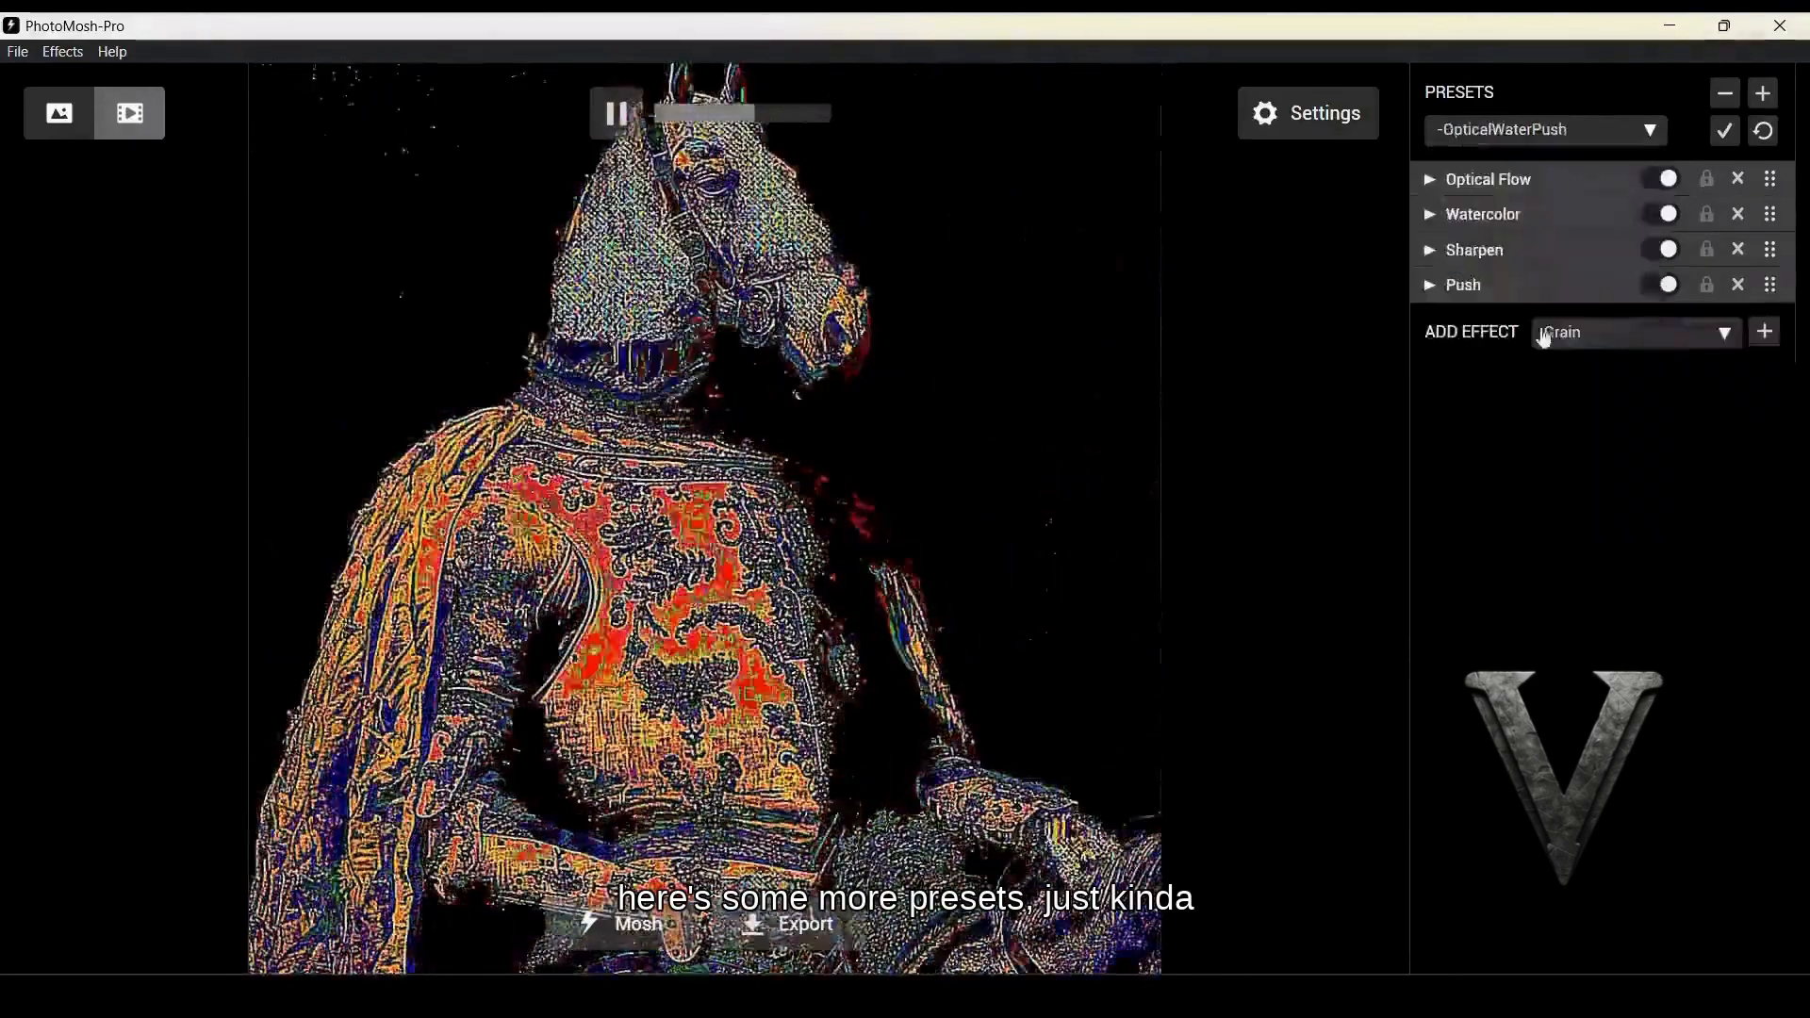
click(1495, 136)
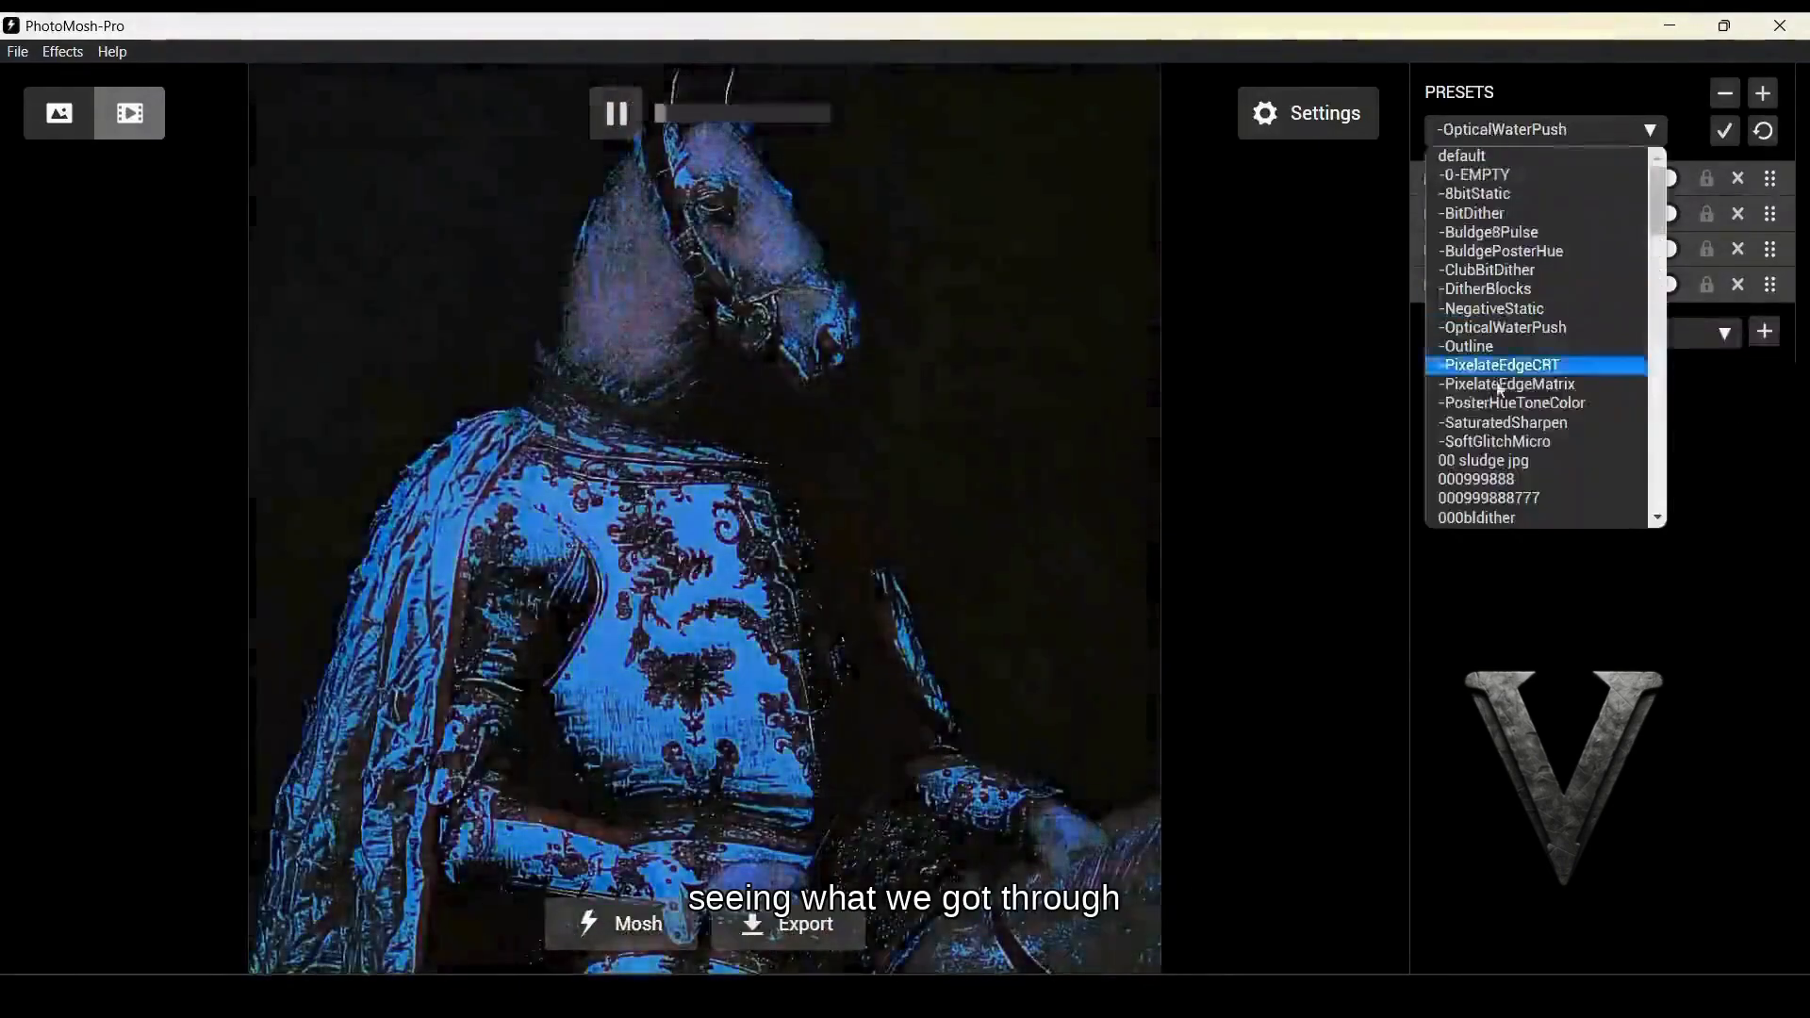
click(1501, 422)
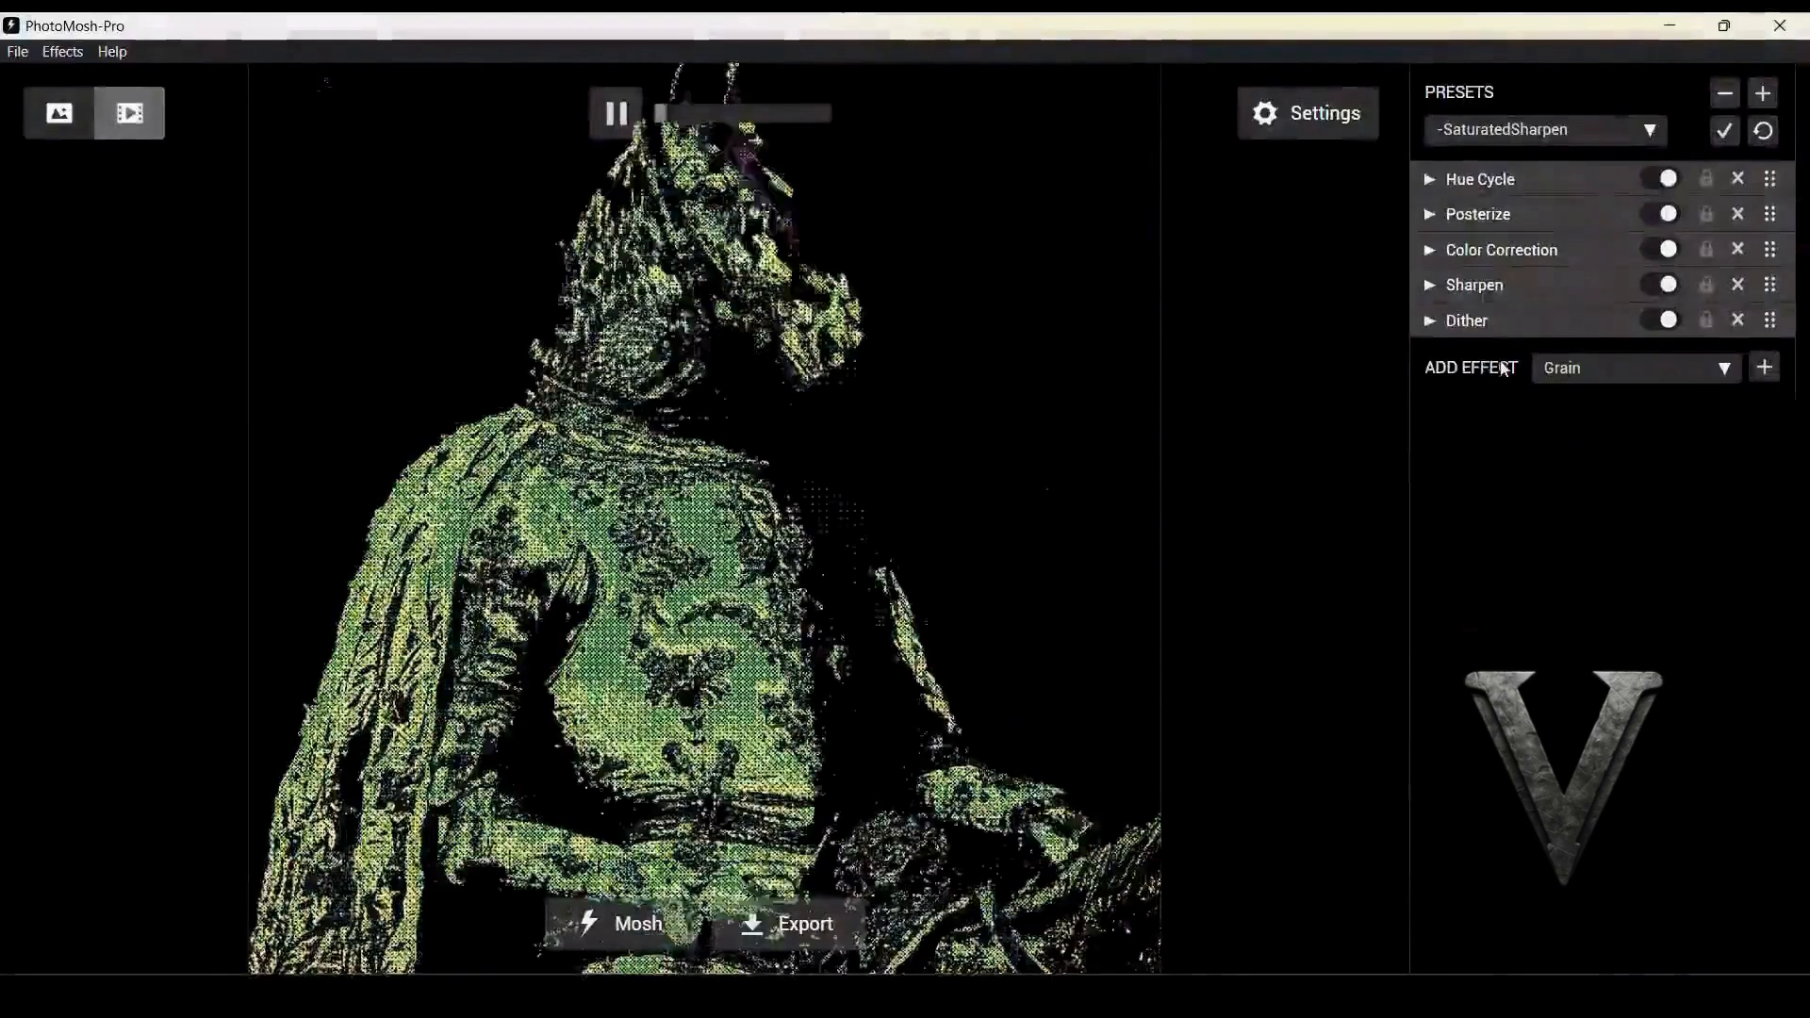
Load the default preset and enable the Caption effect
click(1507, 132)
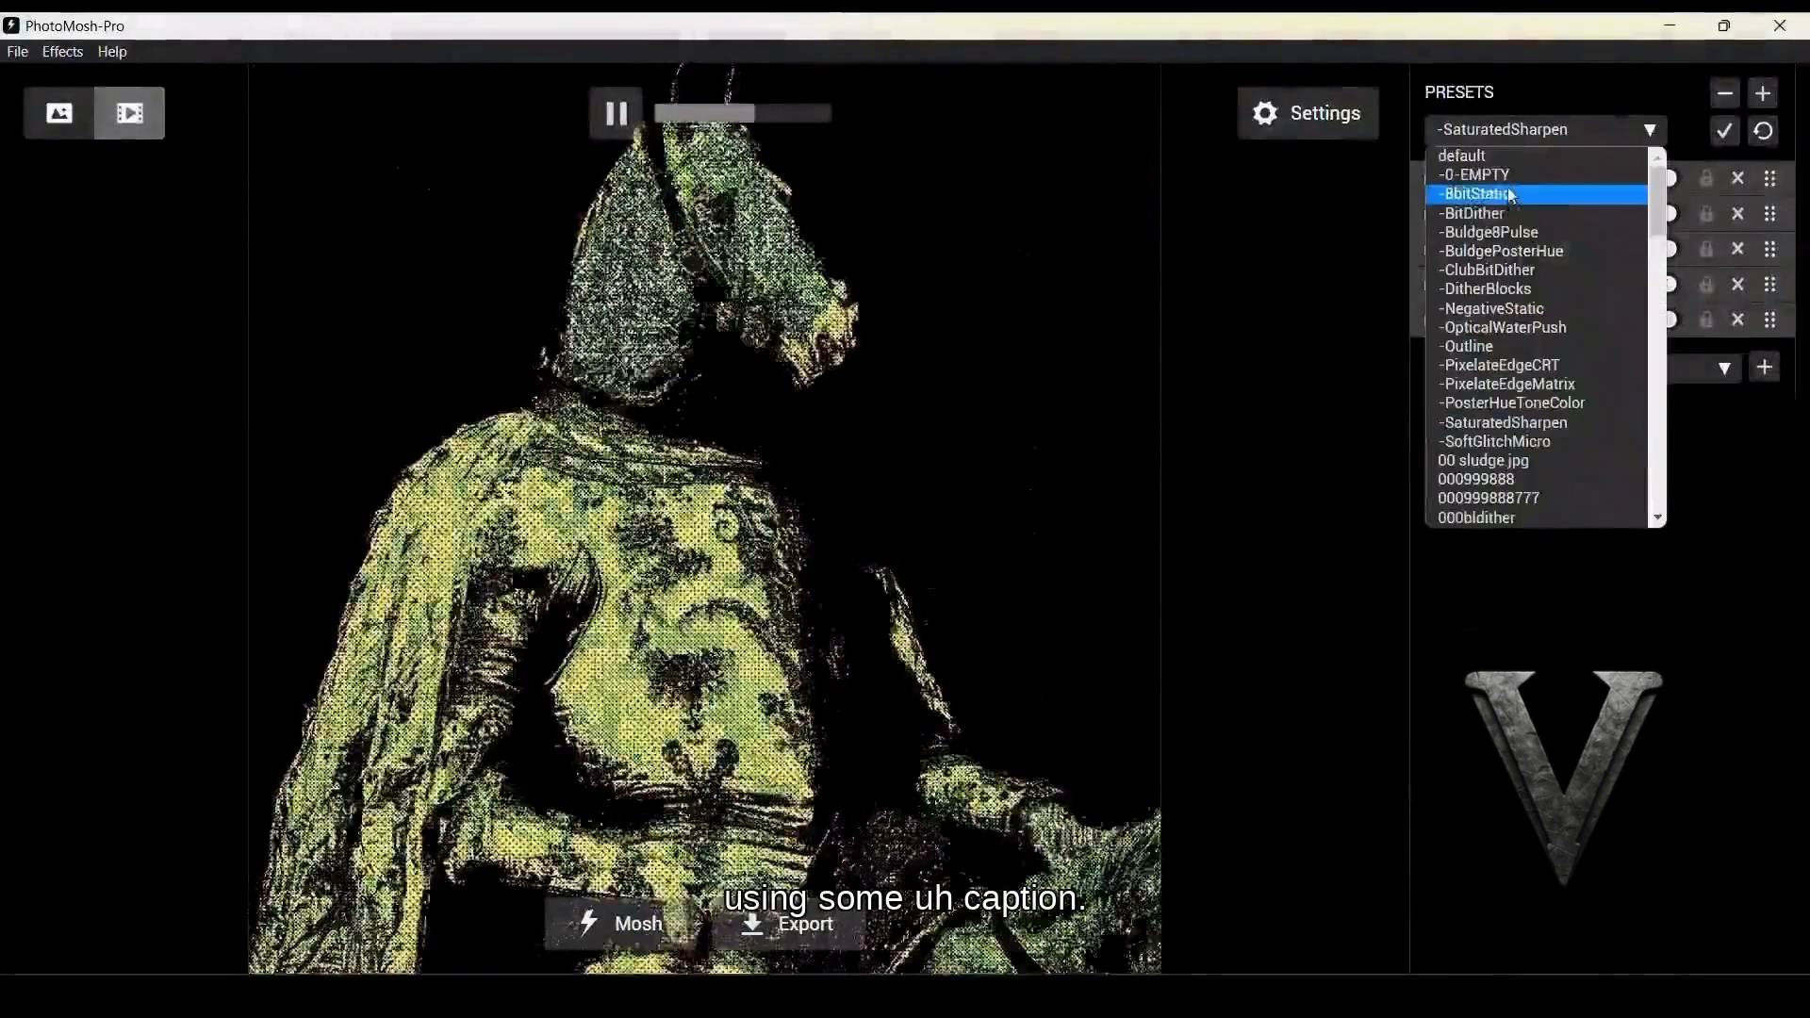
click(1507, 158)
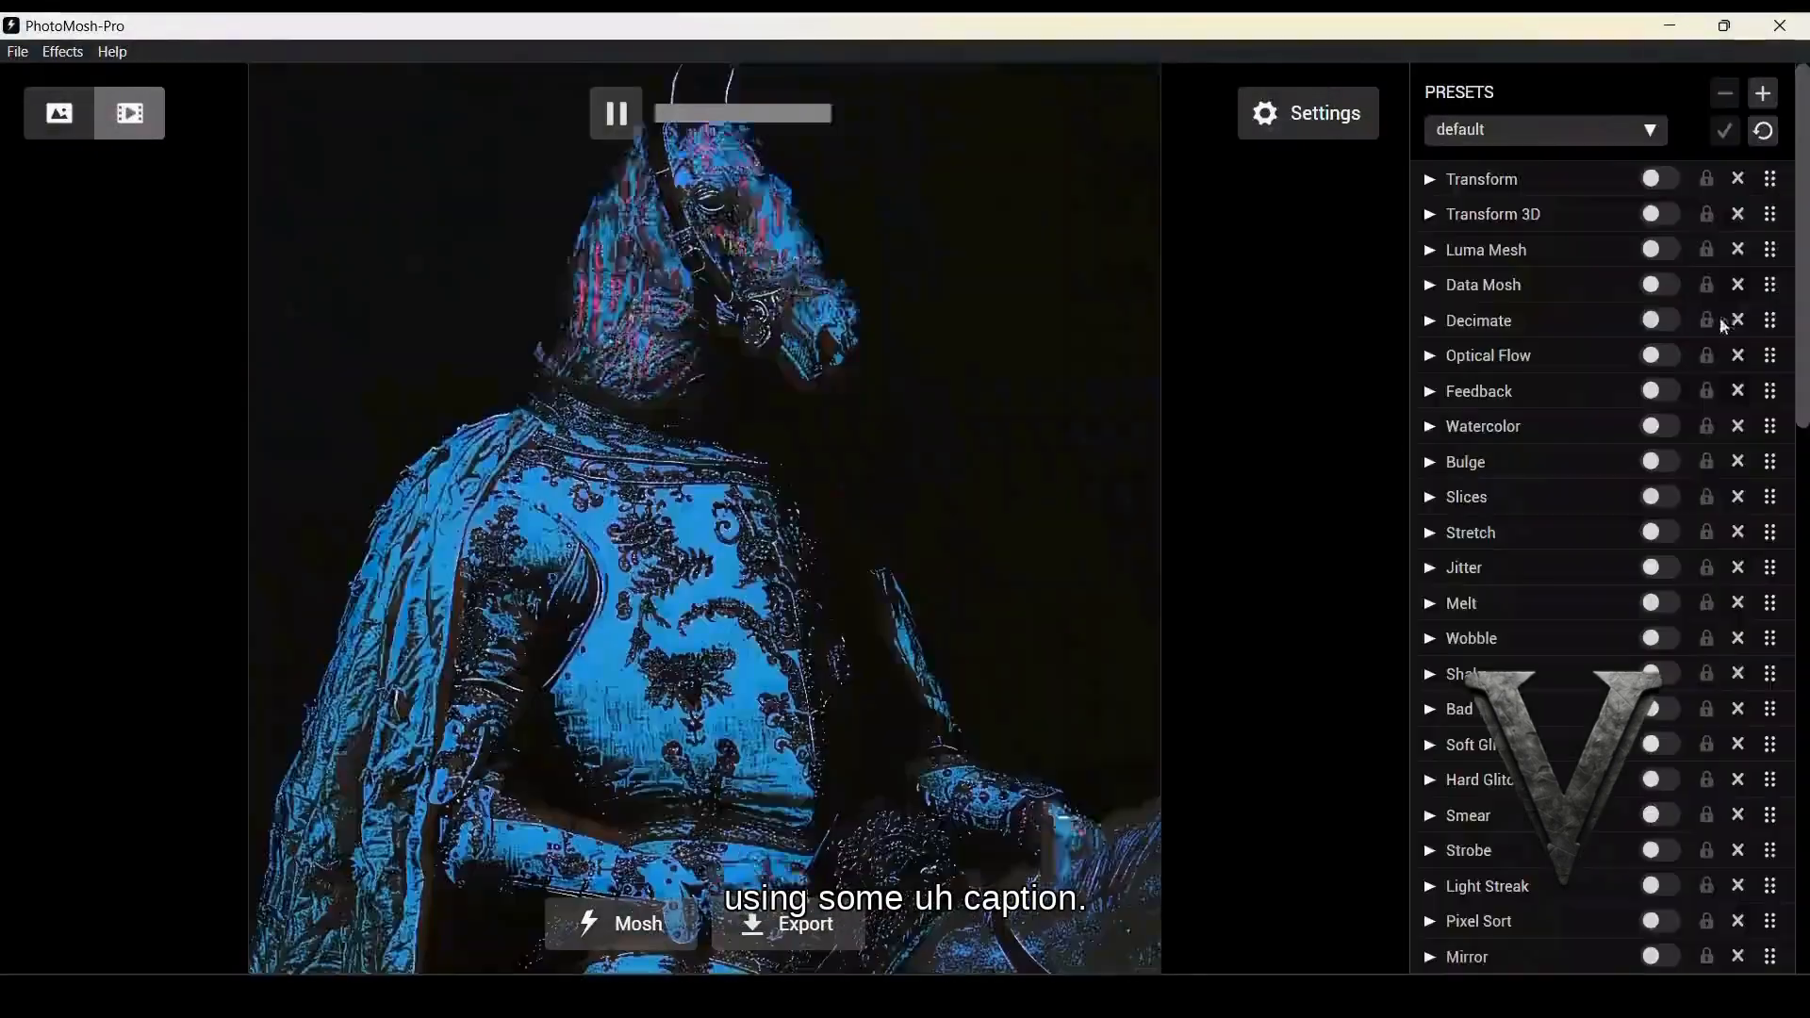
drag(1802, 281, 1802, 833)
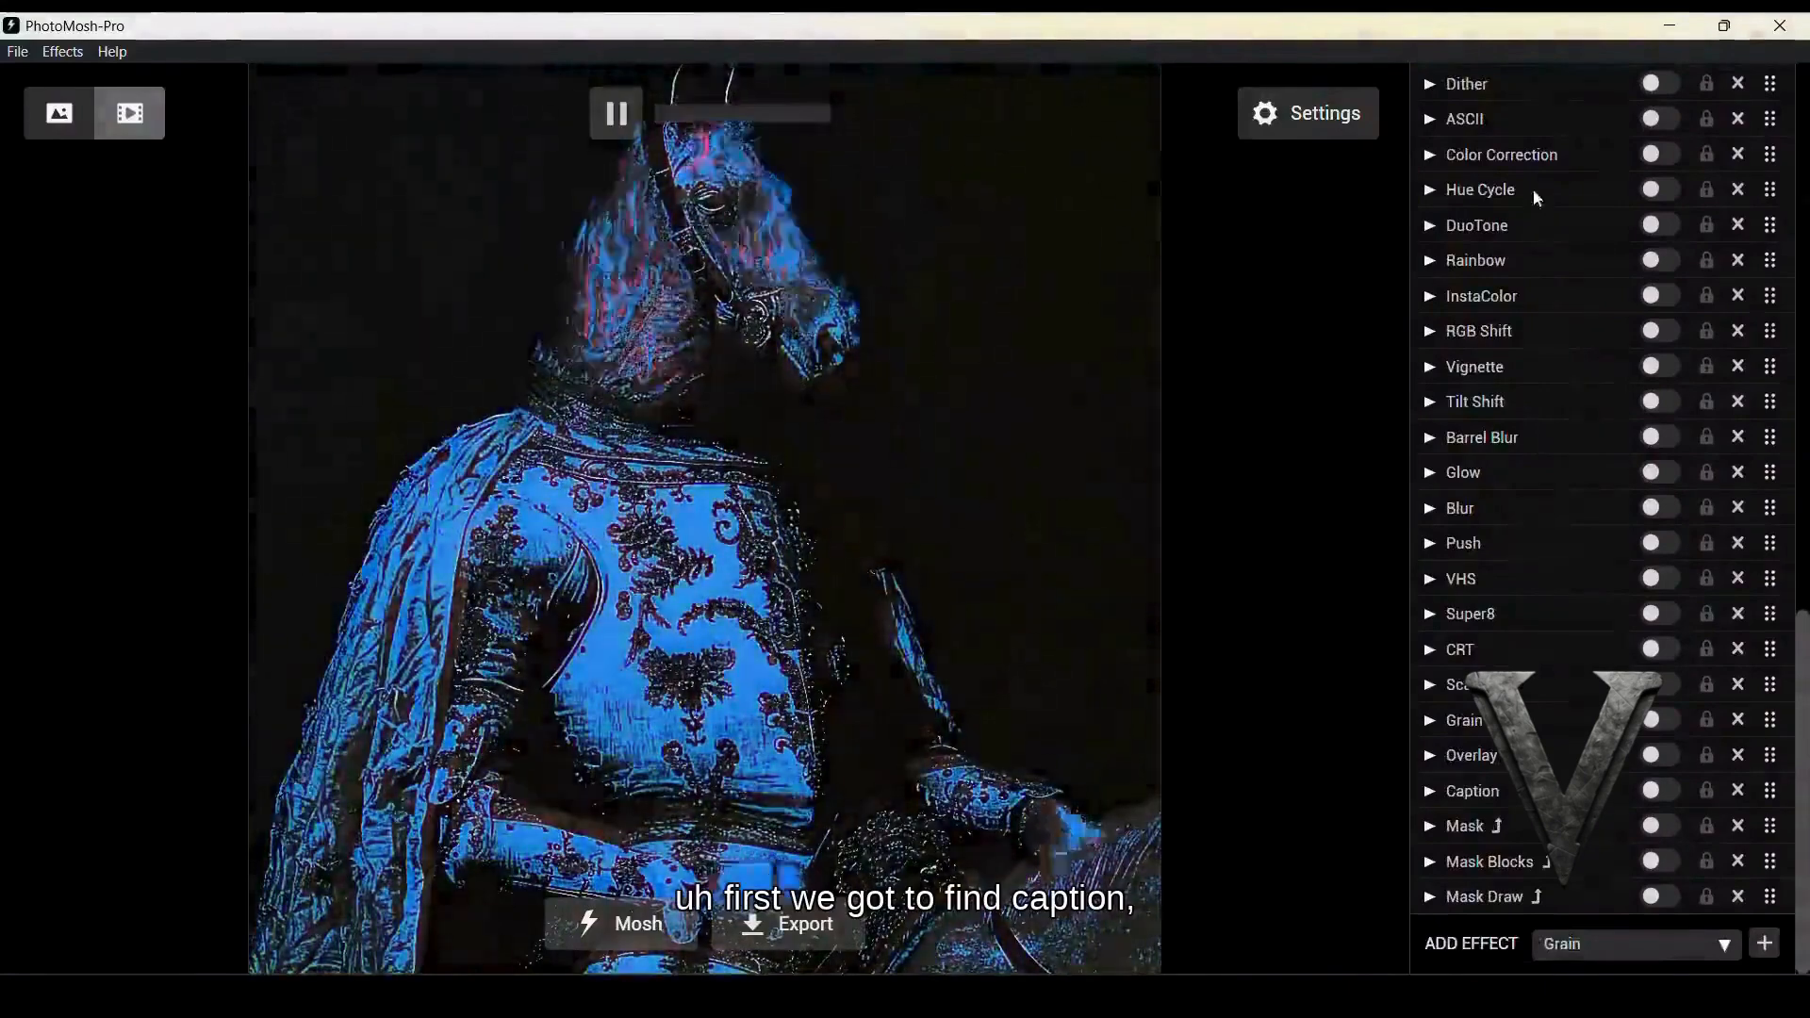
scroll(1535, 194, up, 1)
scroll(1536, 193, up, 2)
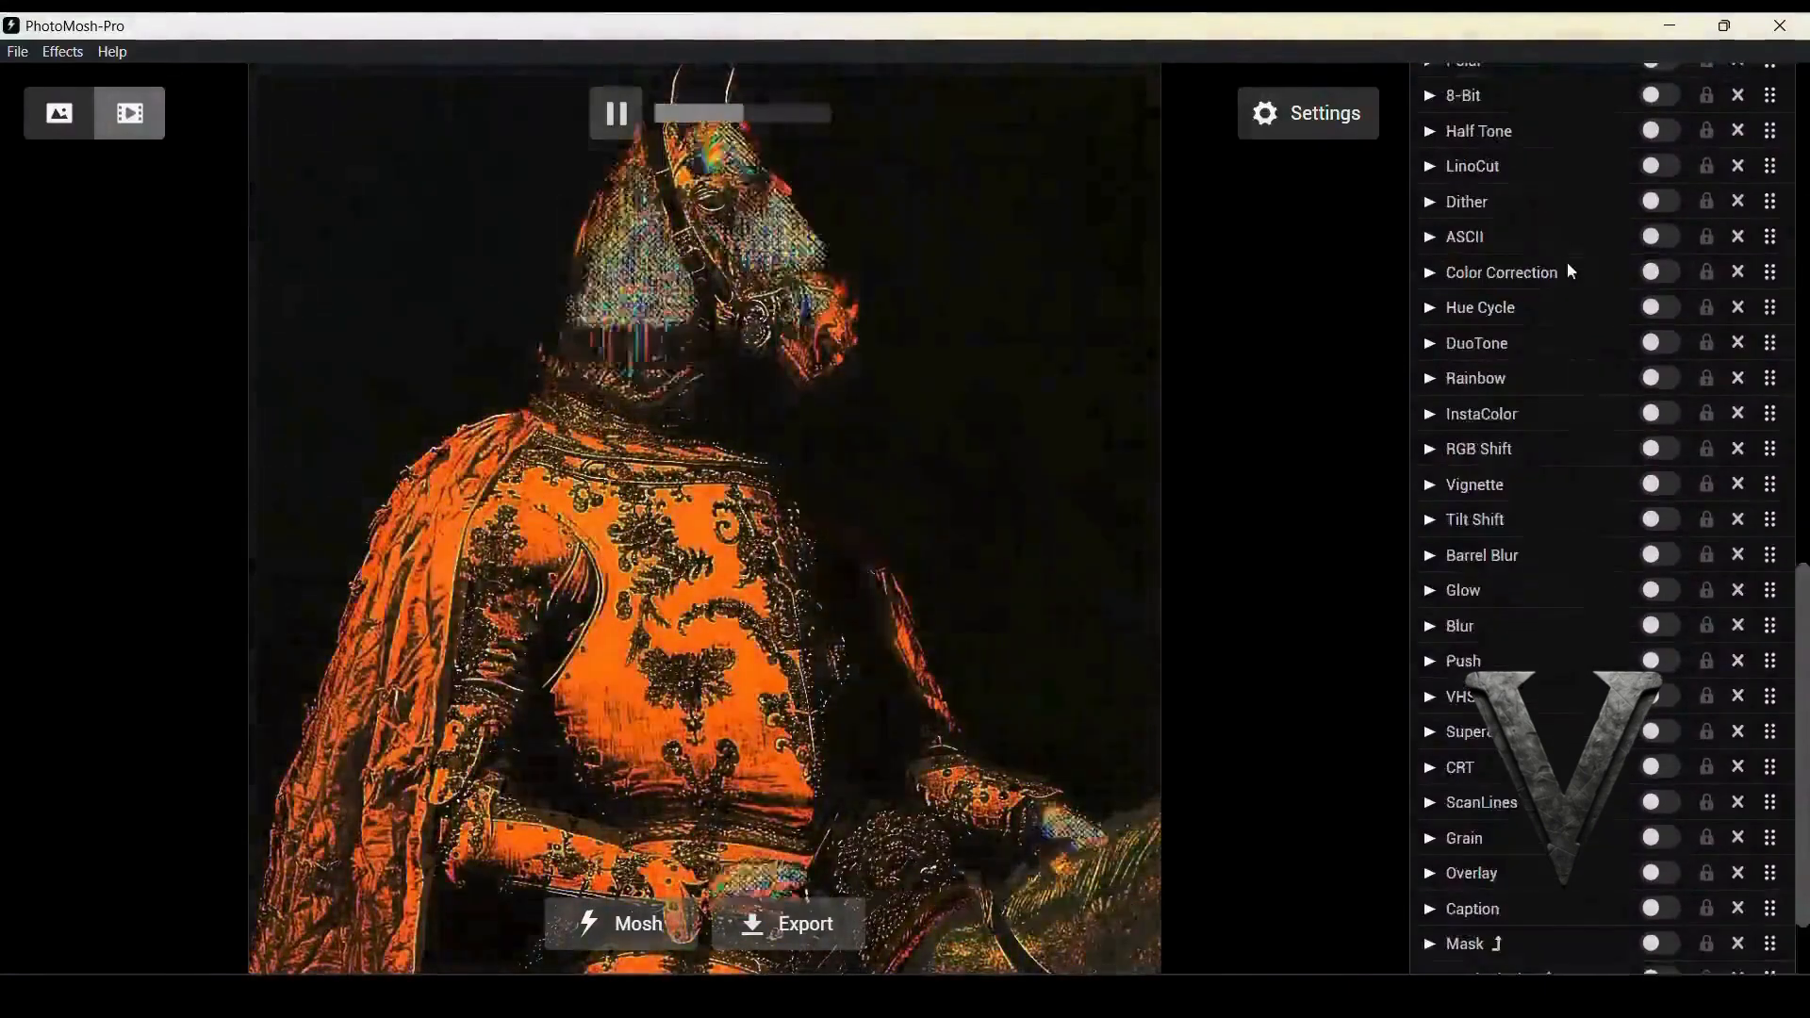
scroll(1567, 264, up, 3)
scroll(1567, 251, down, 7)
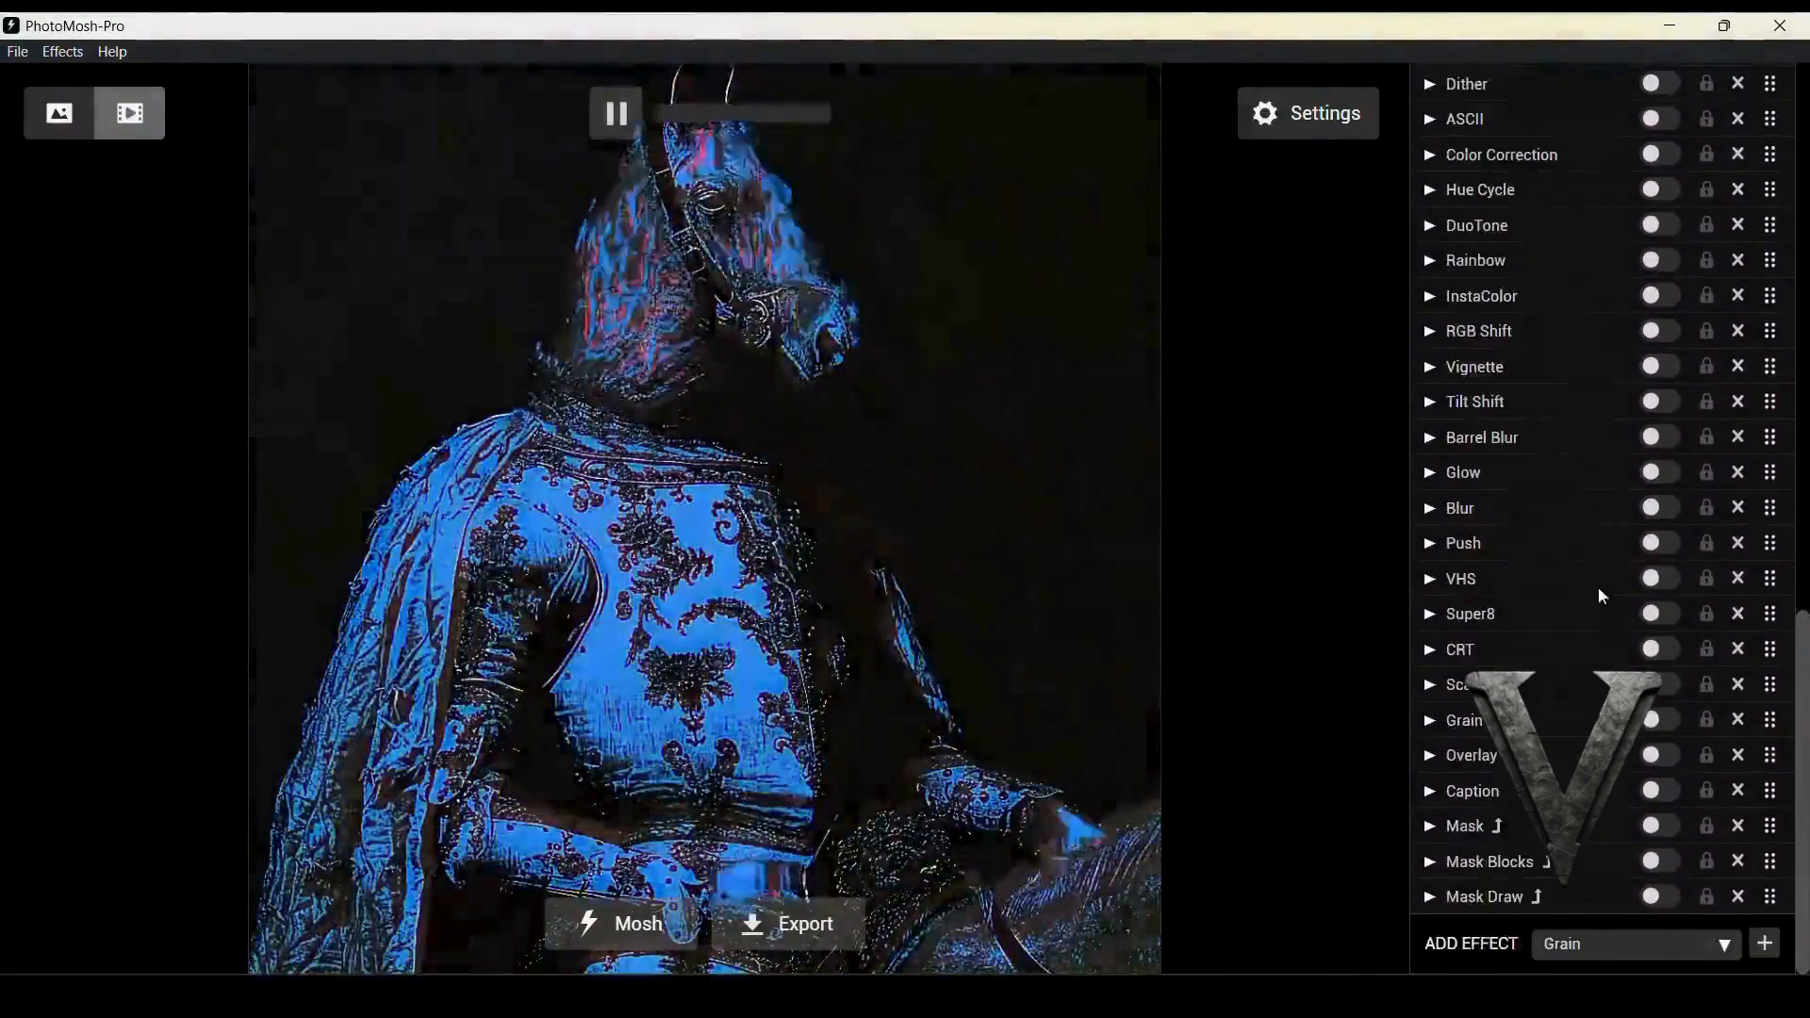
click(1610, 799)
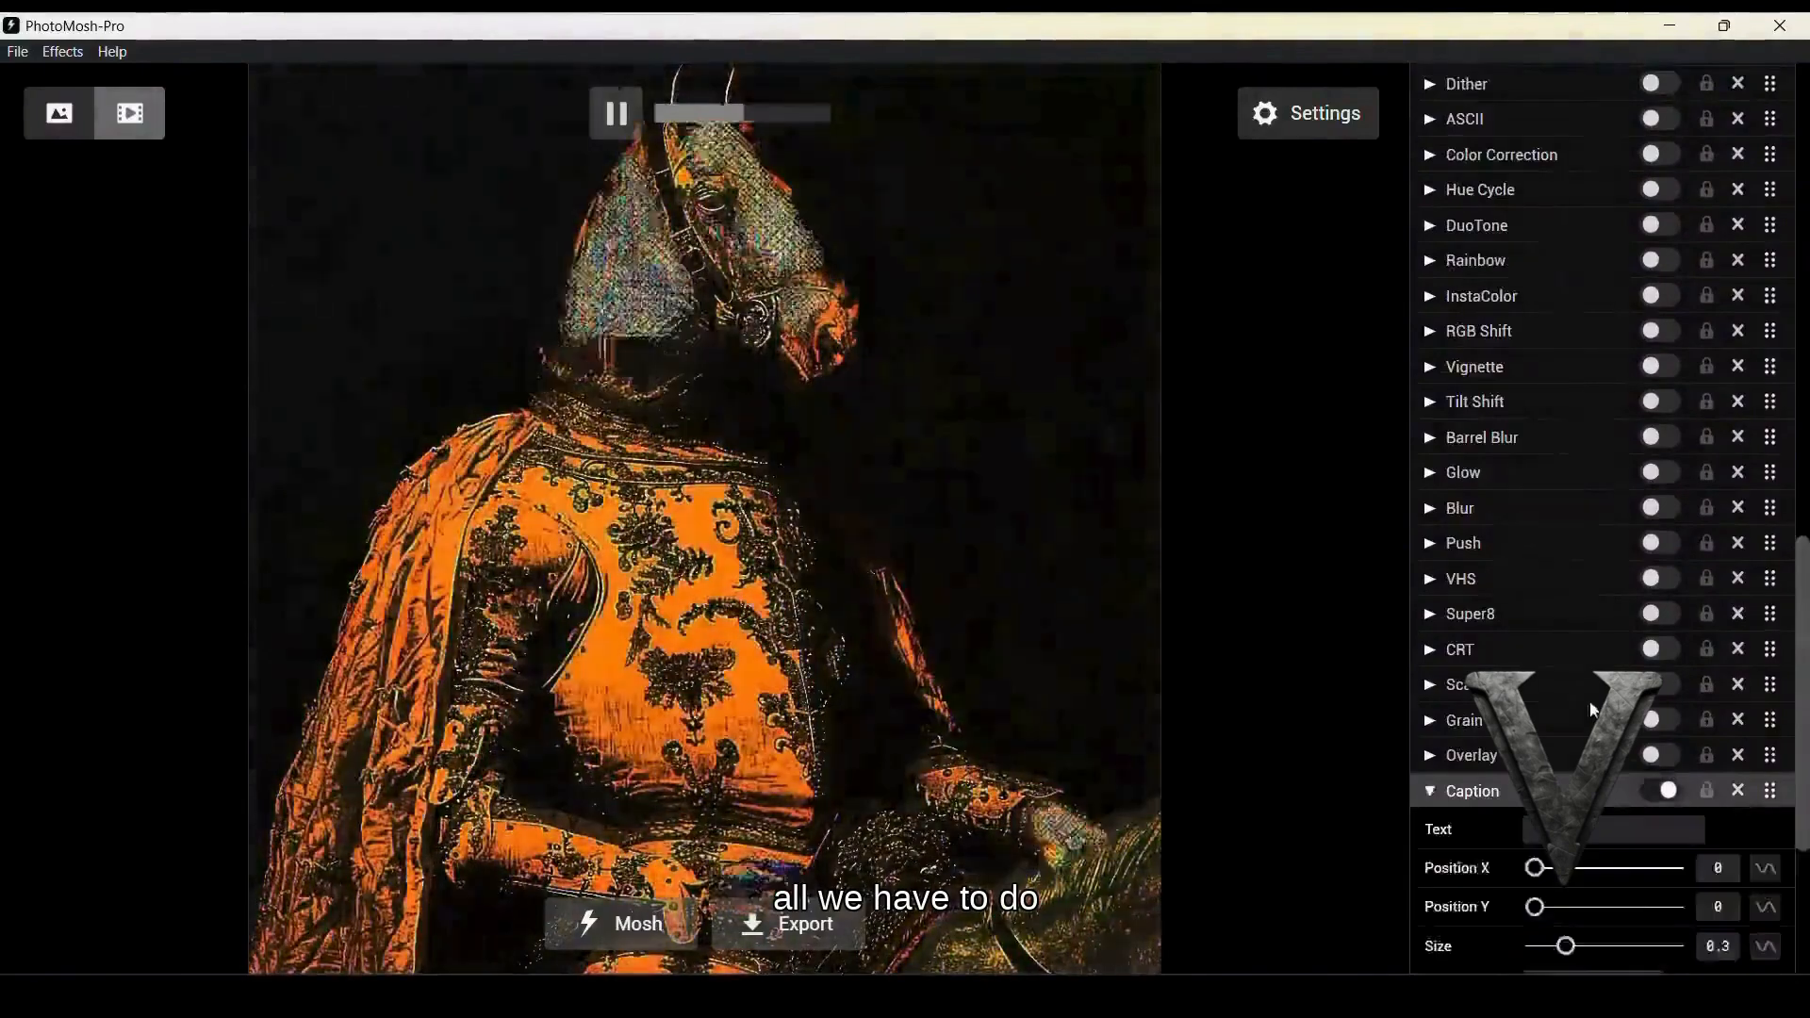
Set the Caption effect's text to #horsetrading
scroll(1543, 636, down, 3)
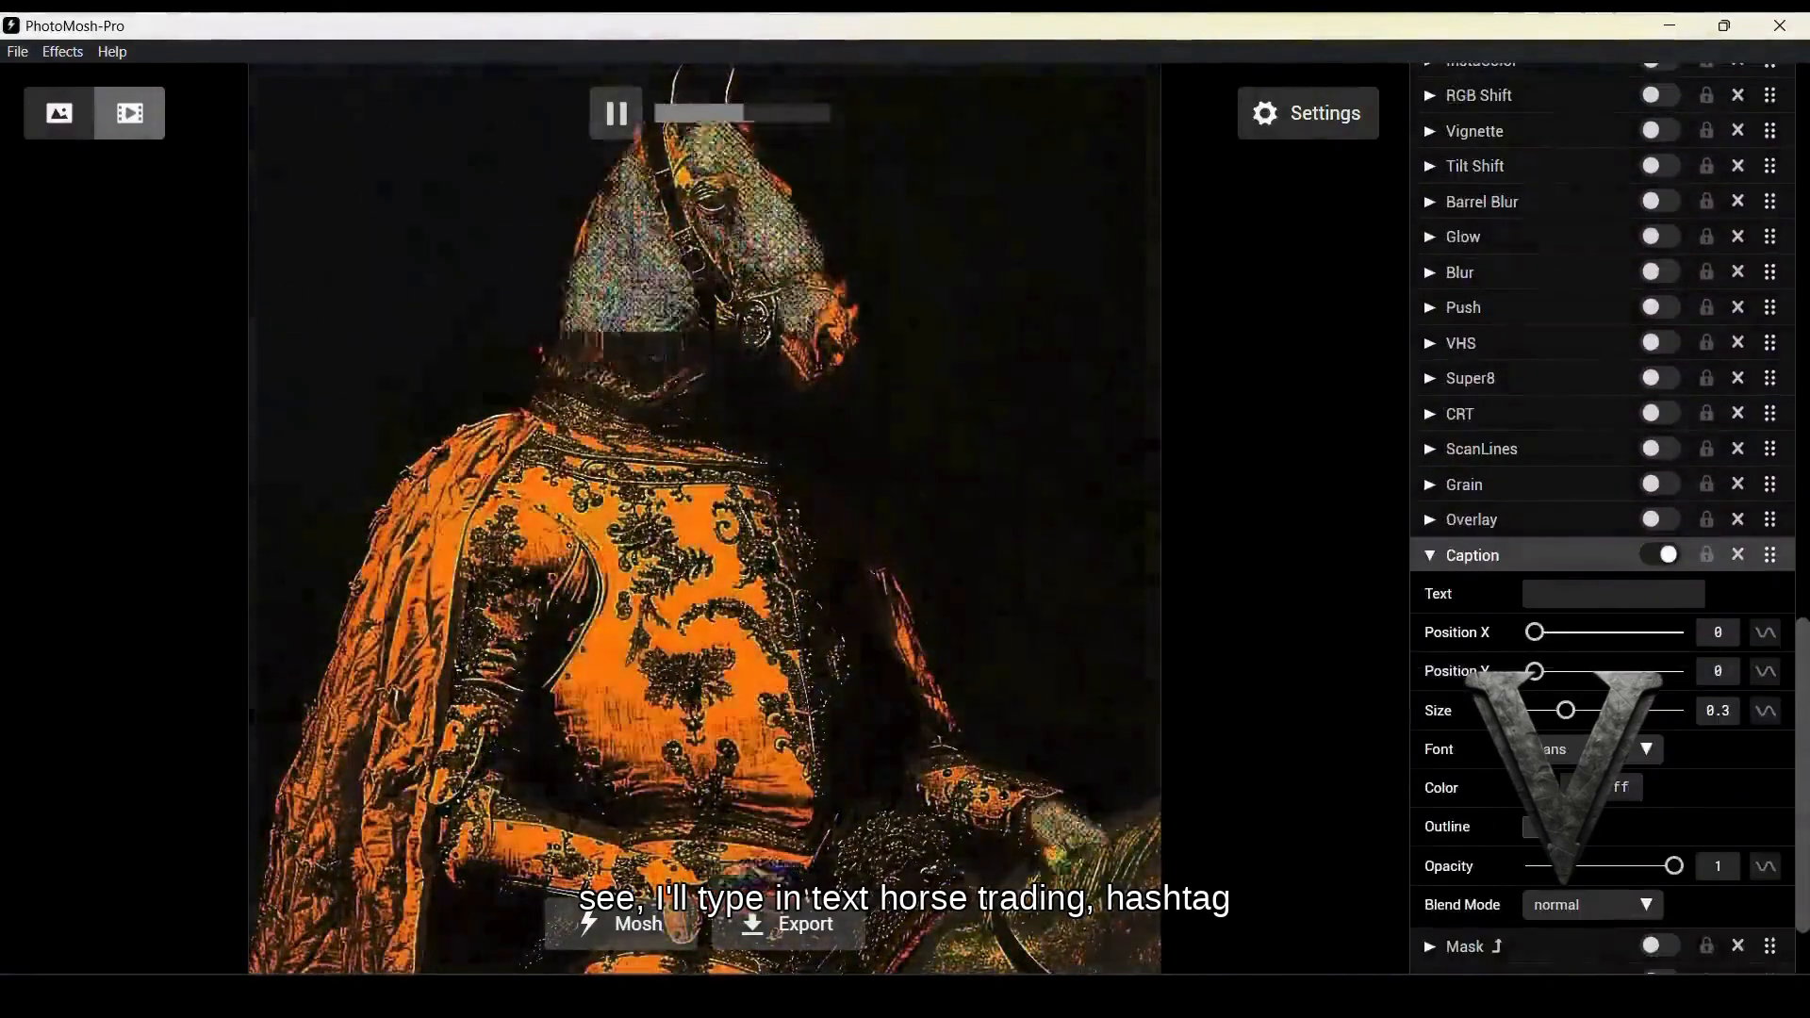
click(1598, 591)
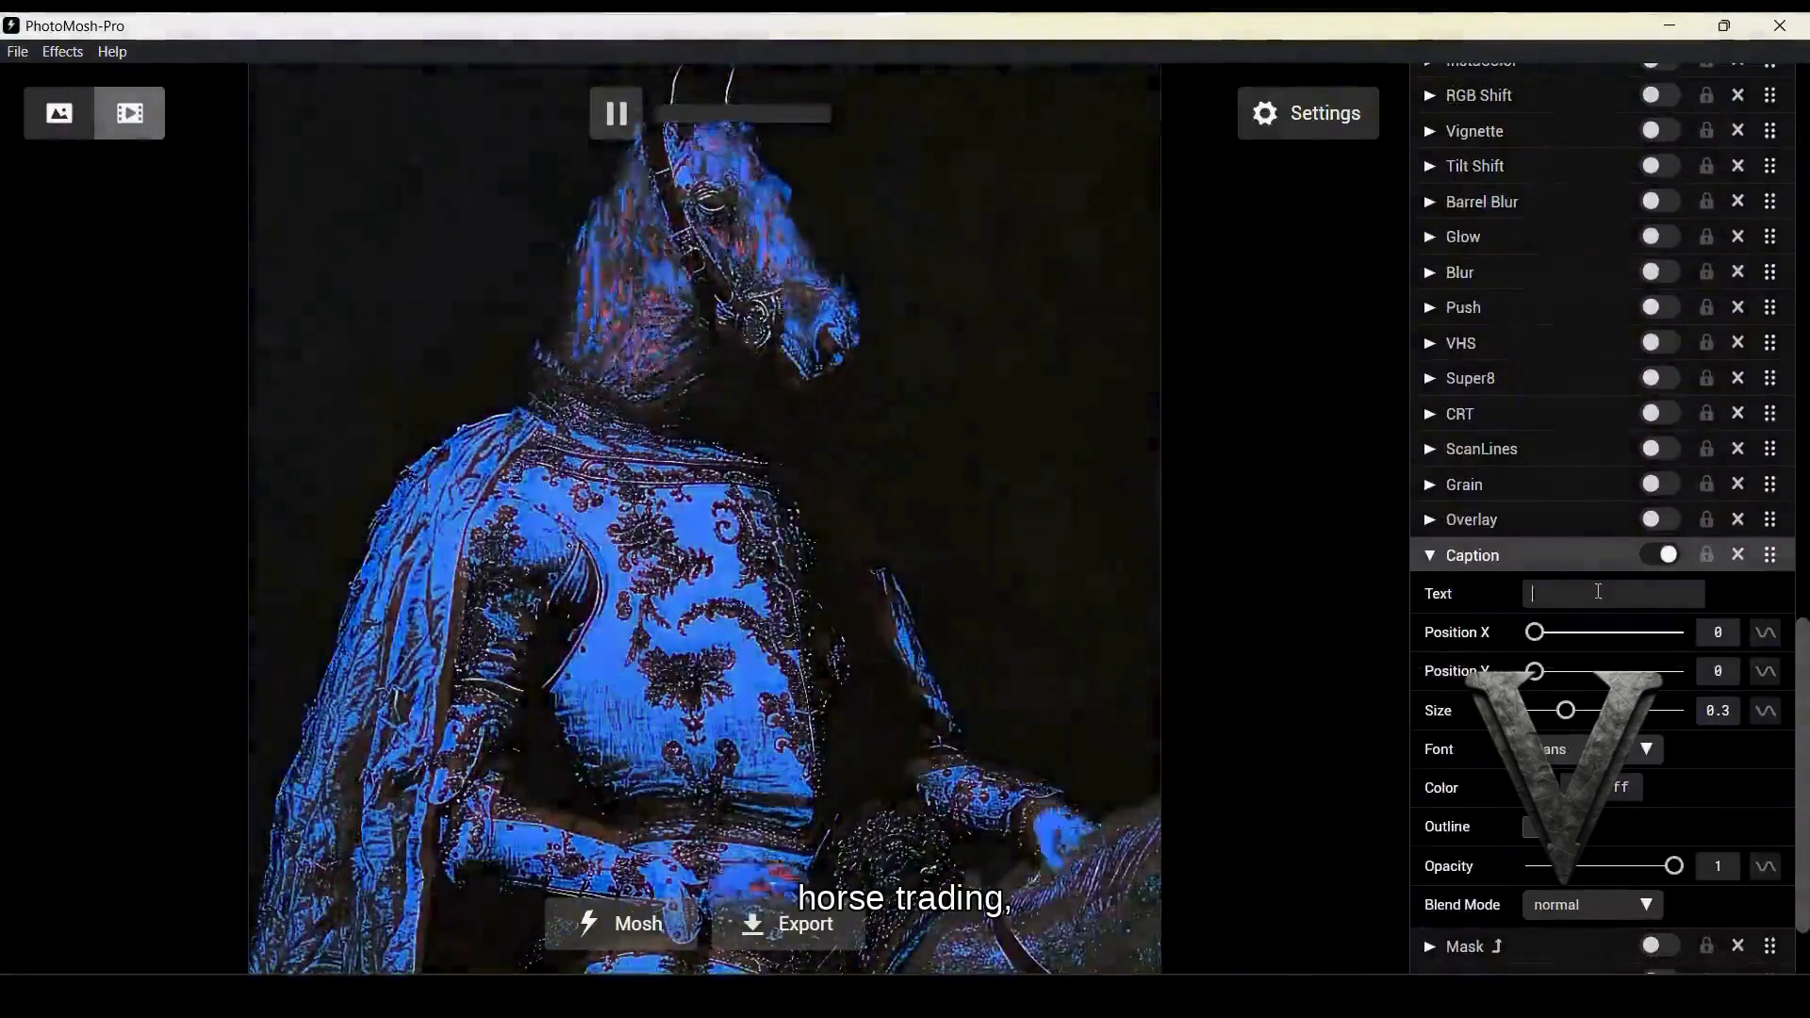
text(#)
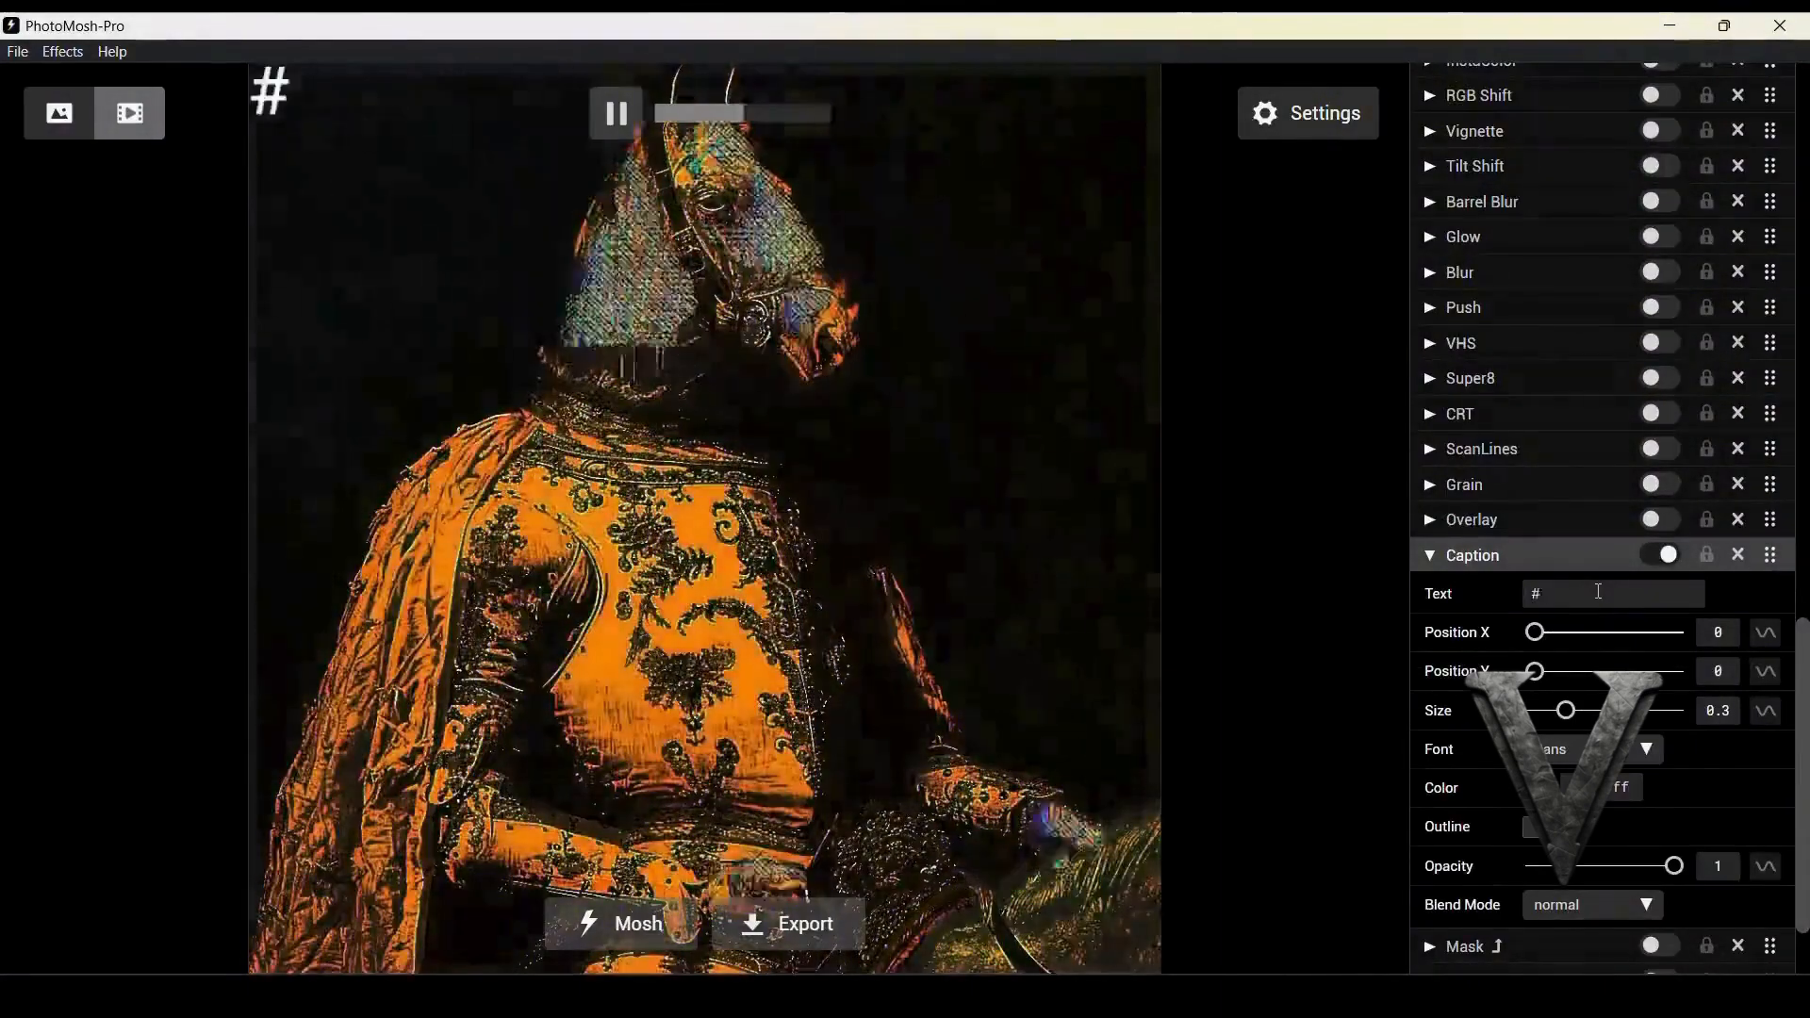
text(hor)
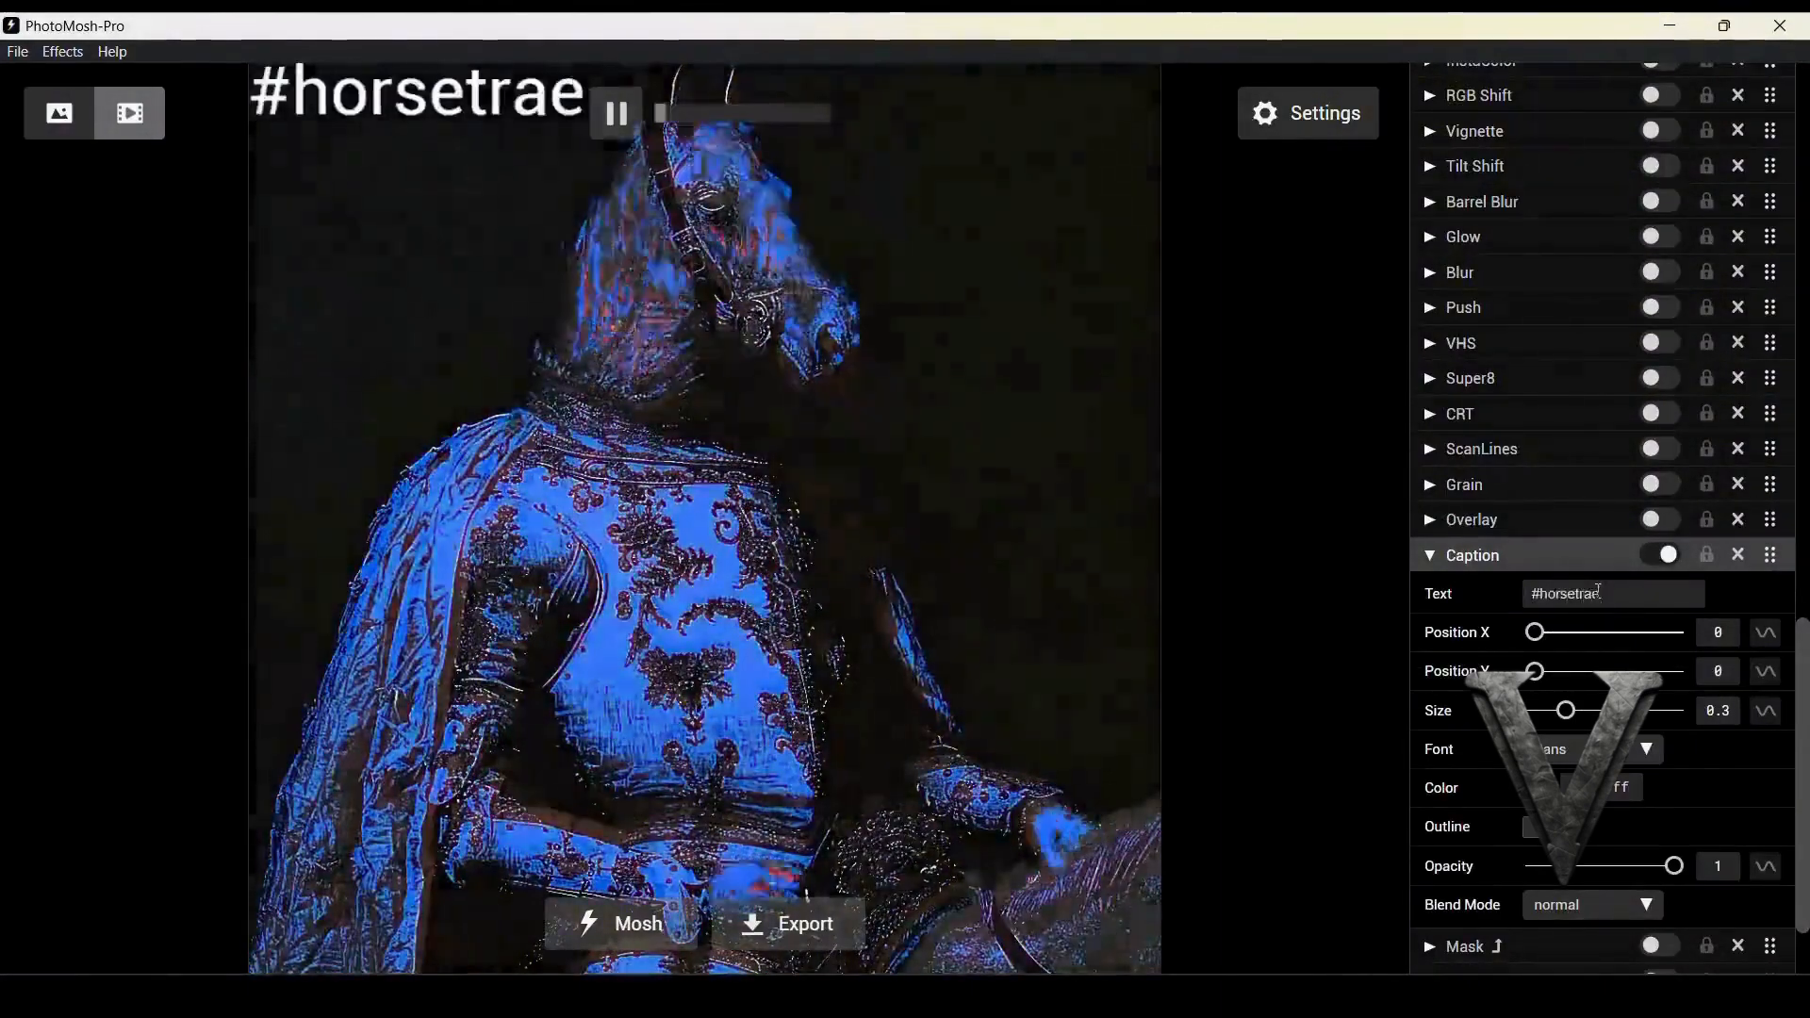
text(setrad)
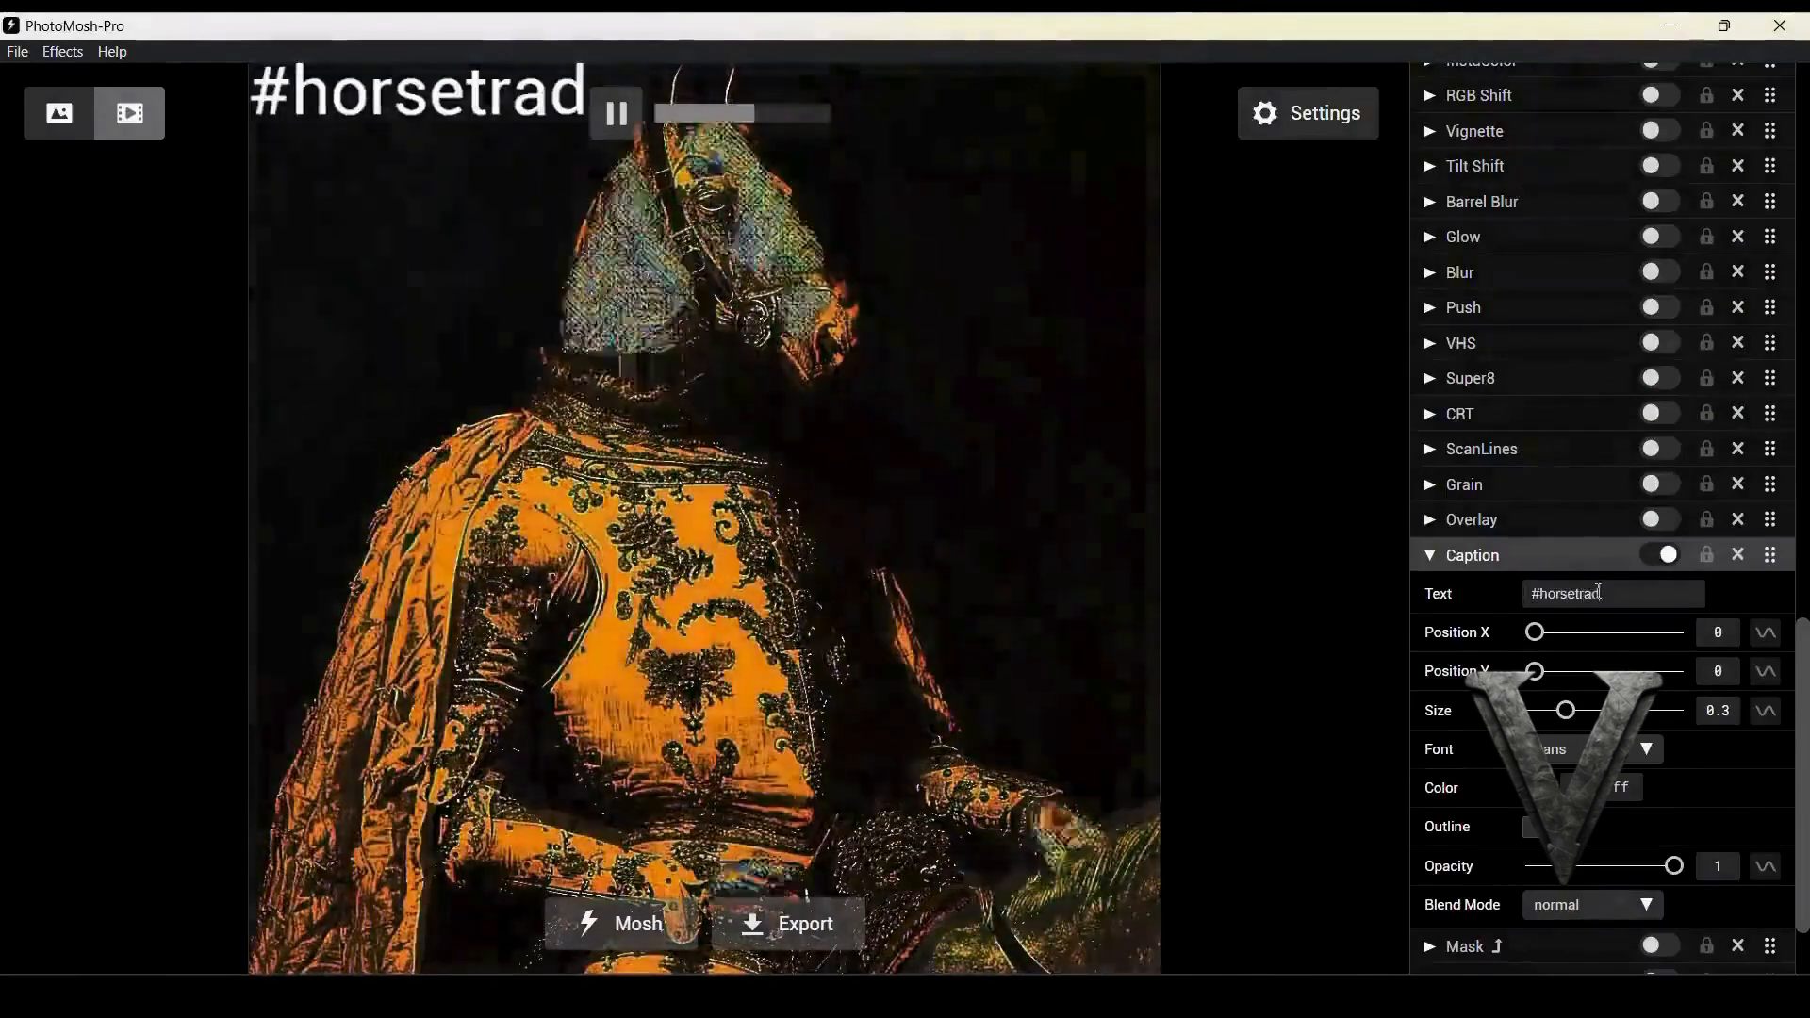
text(ing)
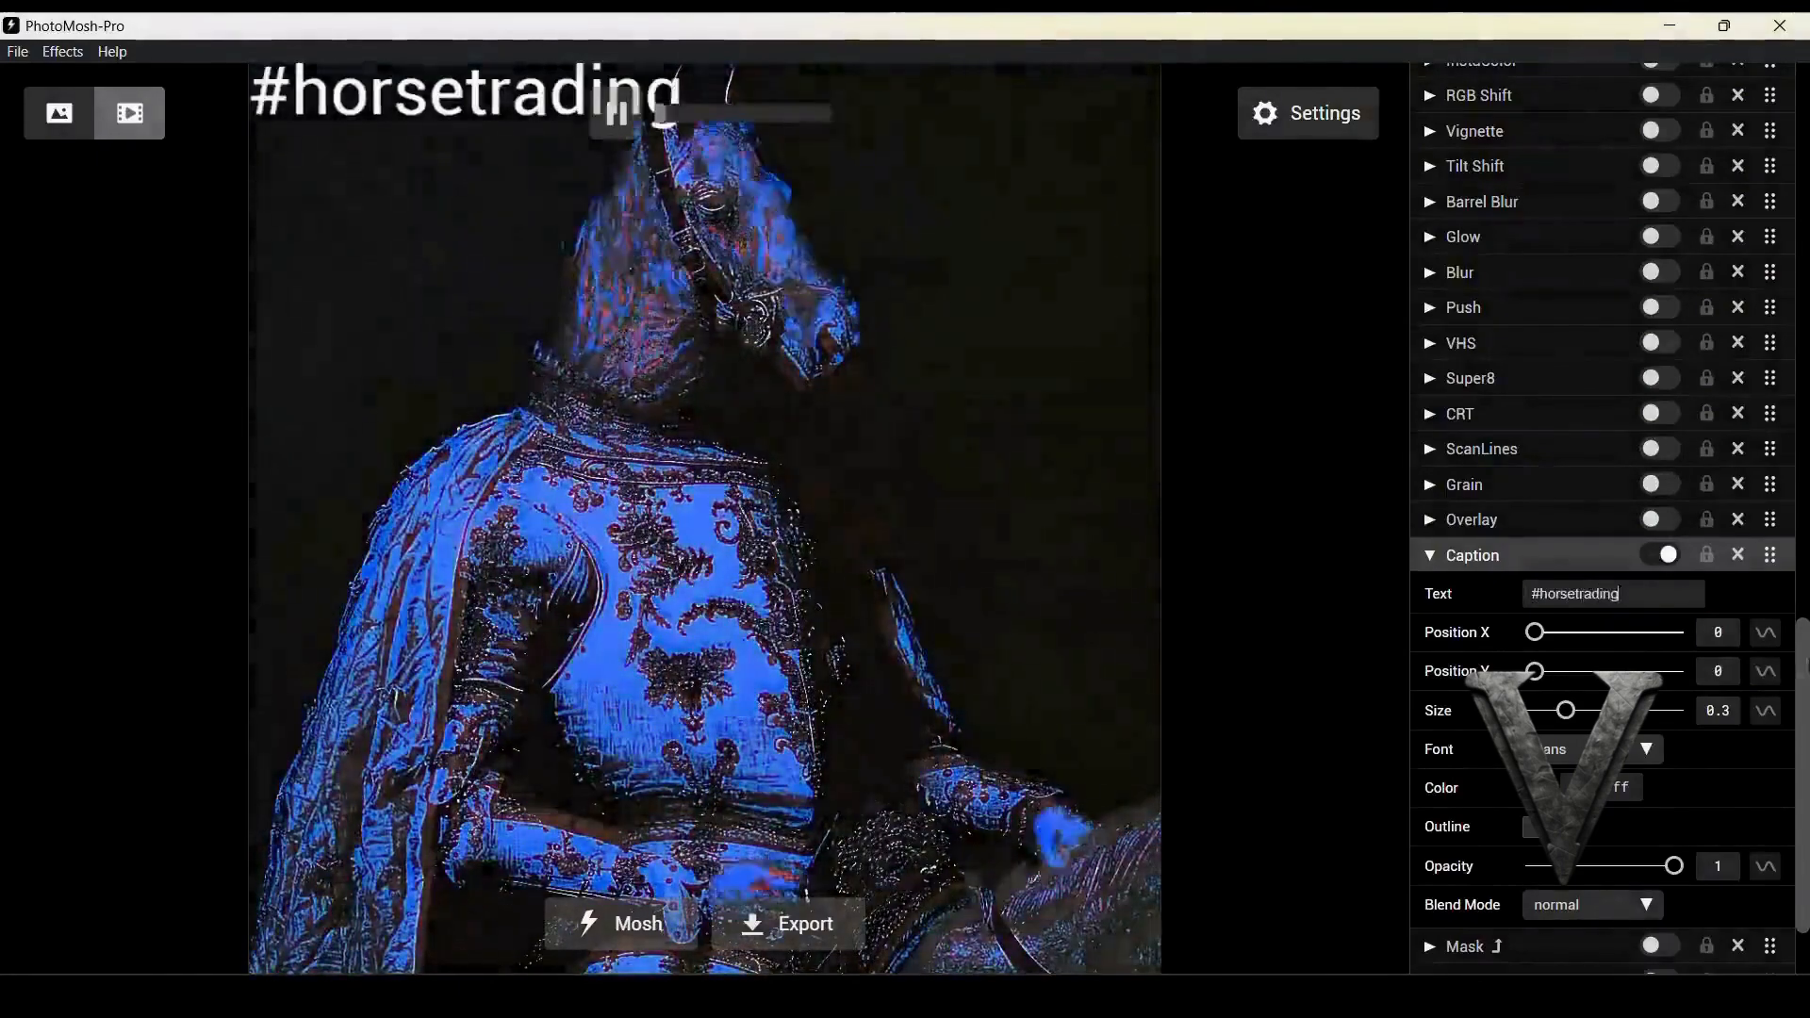
Turn on looping automation for the caption's Position X, Position Y, Size and Opacity
click(1765, 633)
click(1766, 740)
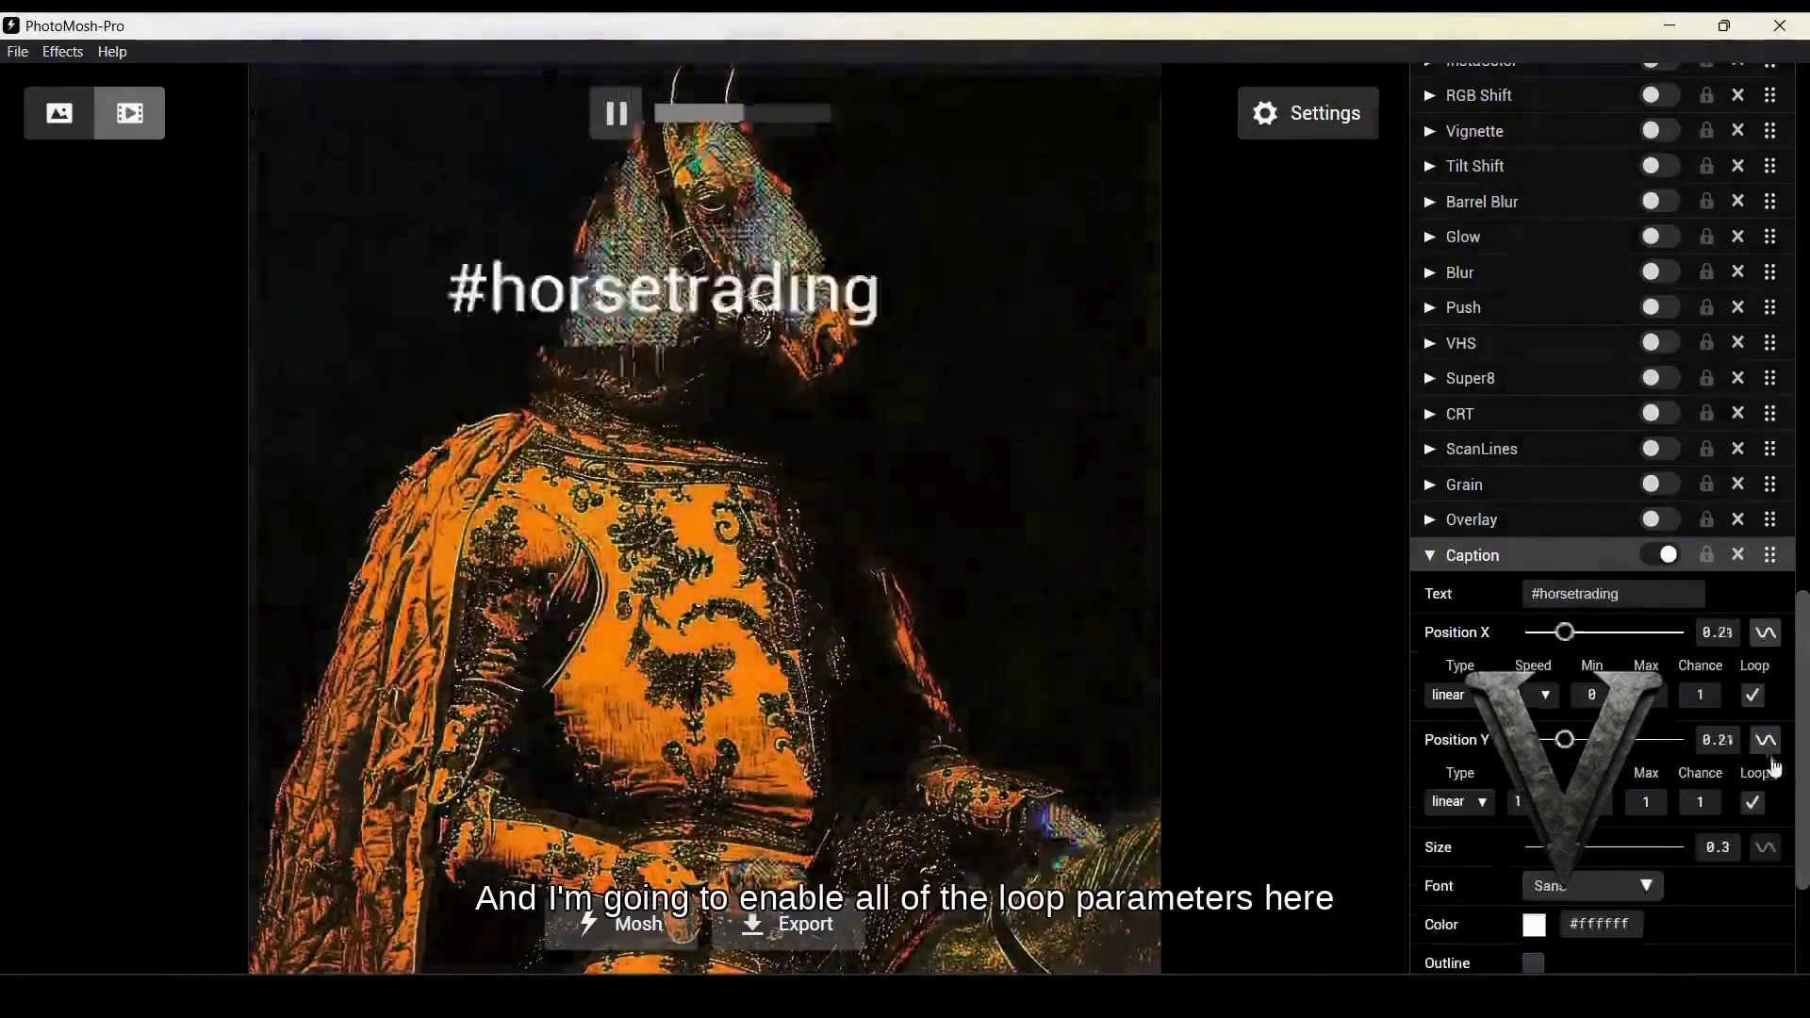
click(1766, 846)
scroll(1733, 759, down, 4)
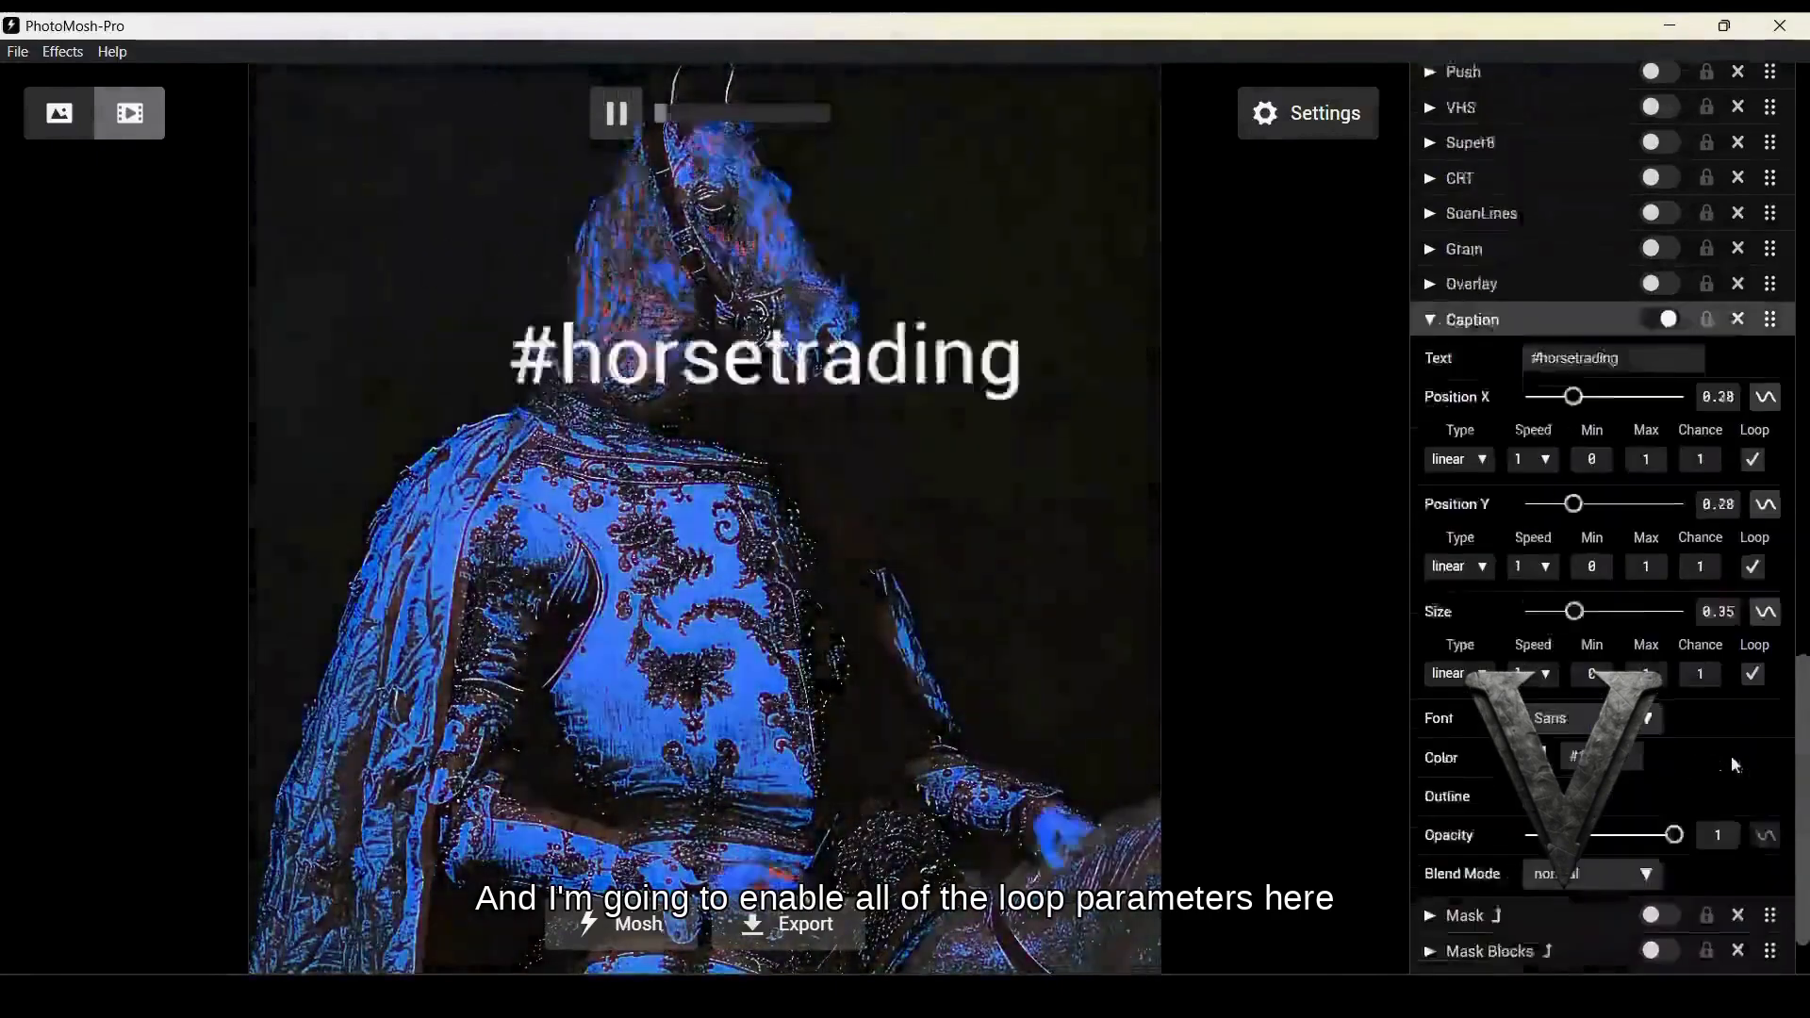
click(1764, 749)
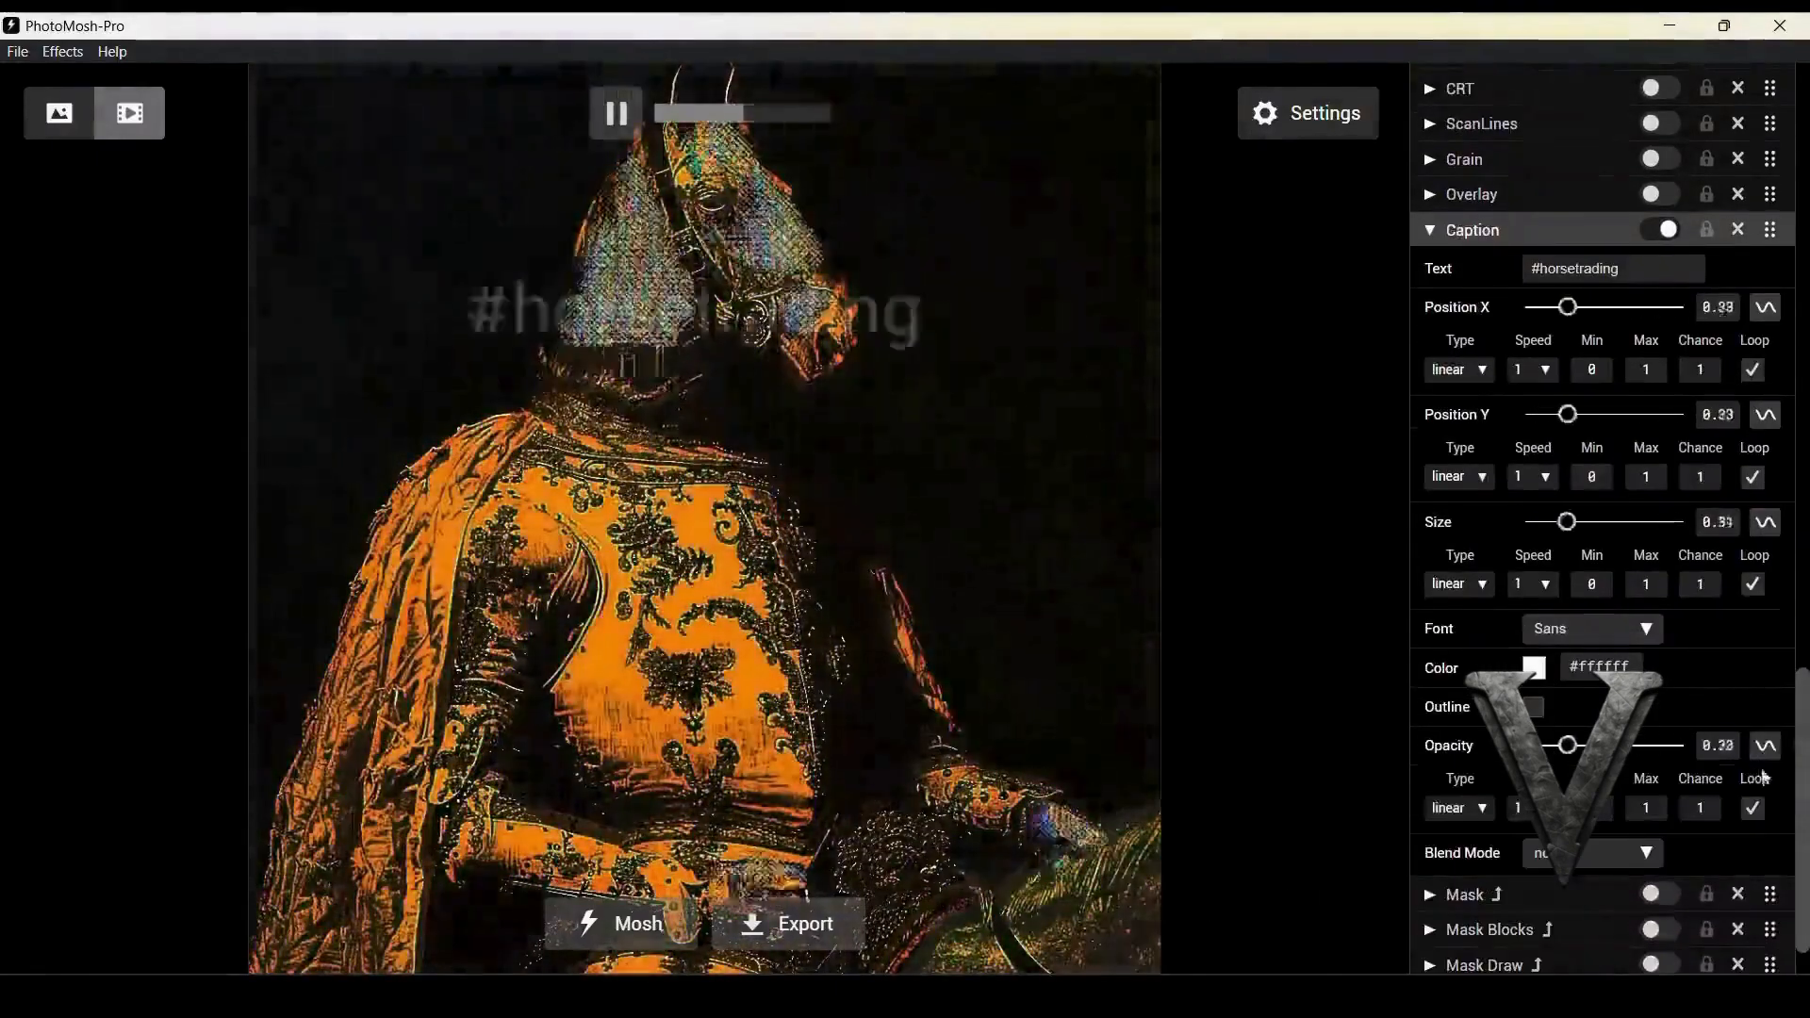
Set the automation type to rand for the caption's Position X, Position Y, Size and Opacity, and export the clip
click(1456, 369)
click(1467, 461)
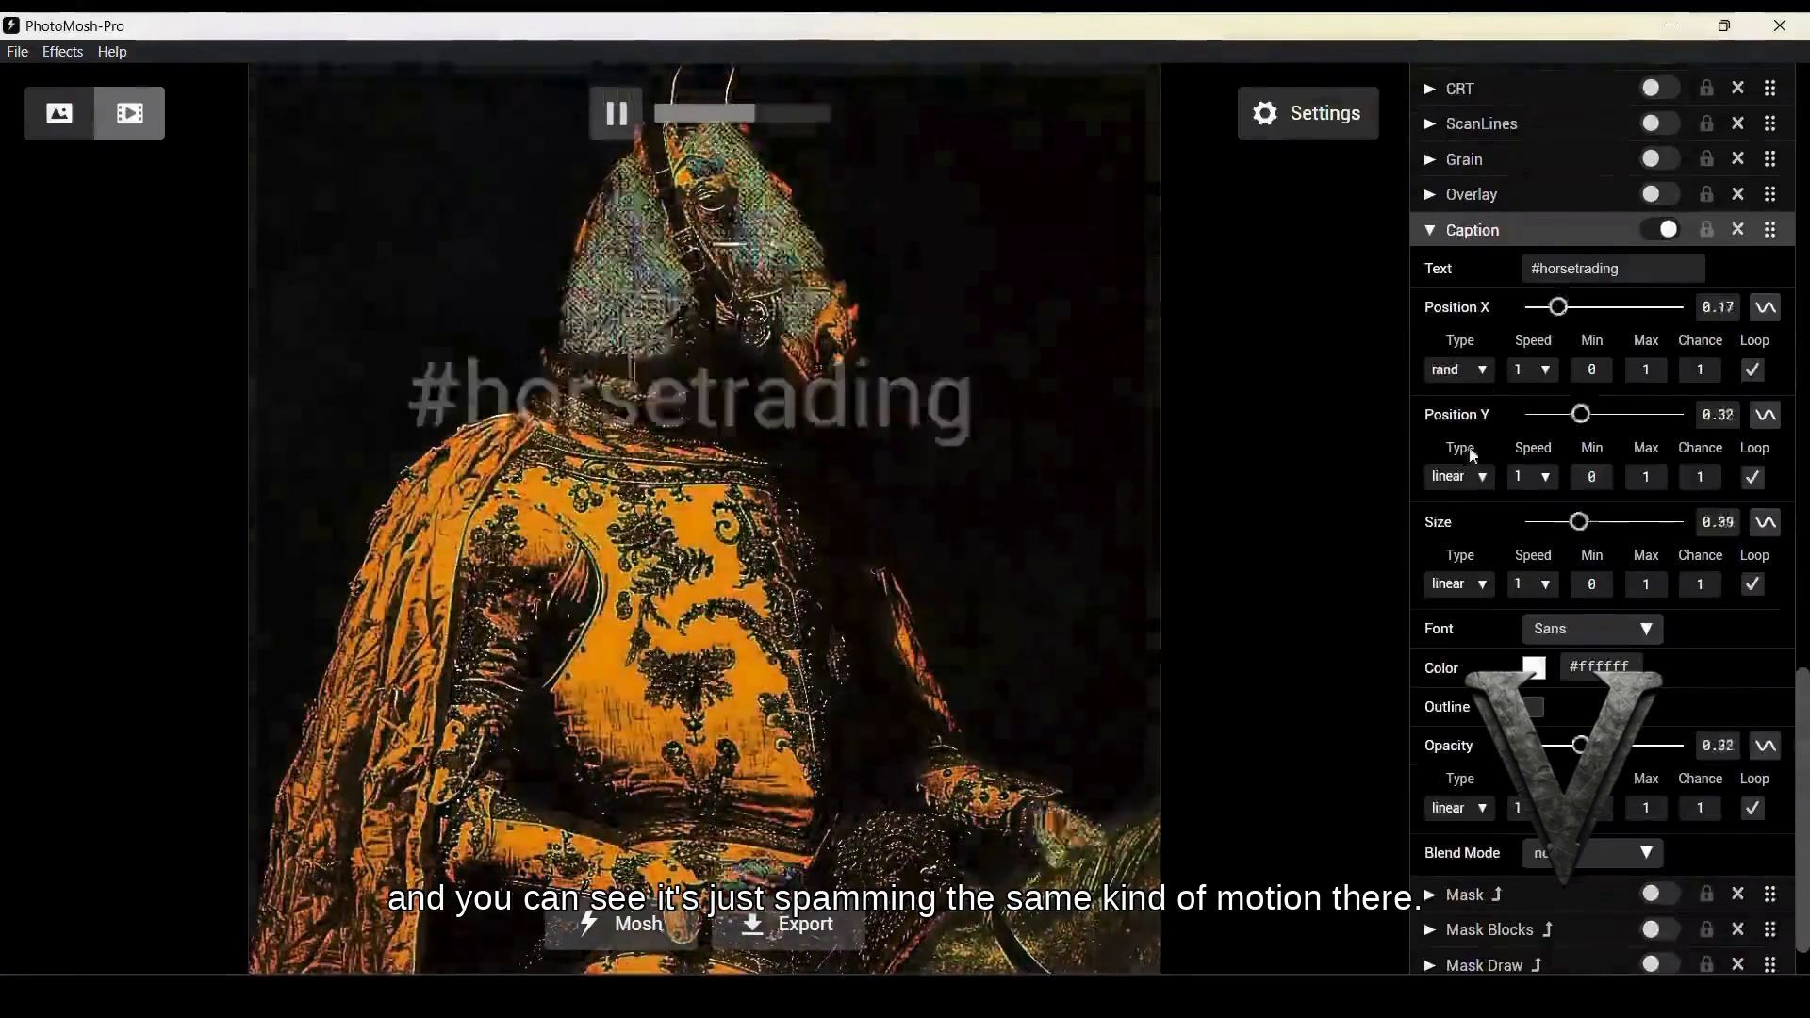
click(1458, 476)
click(1473, 577)
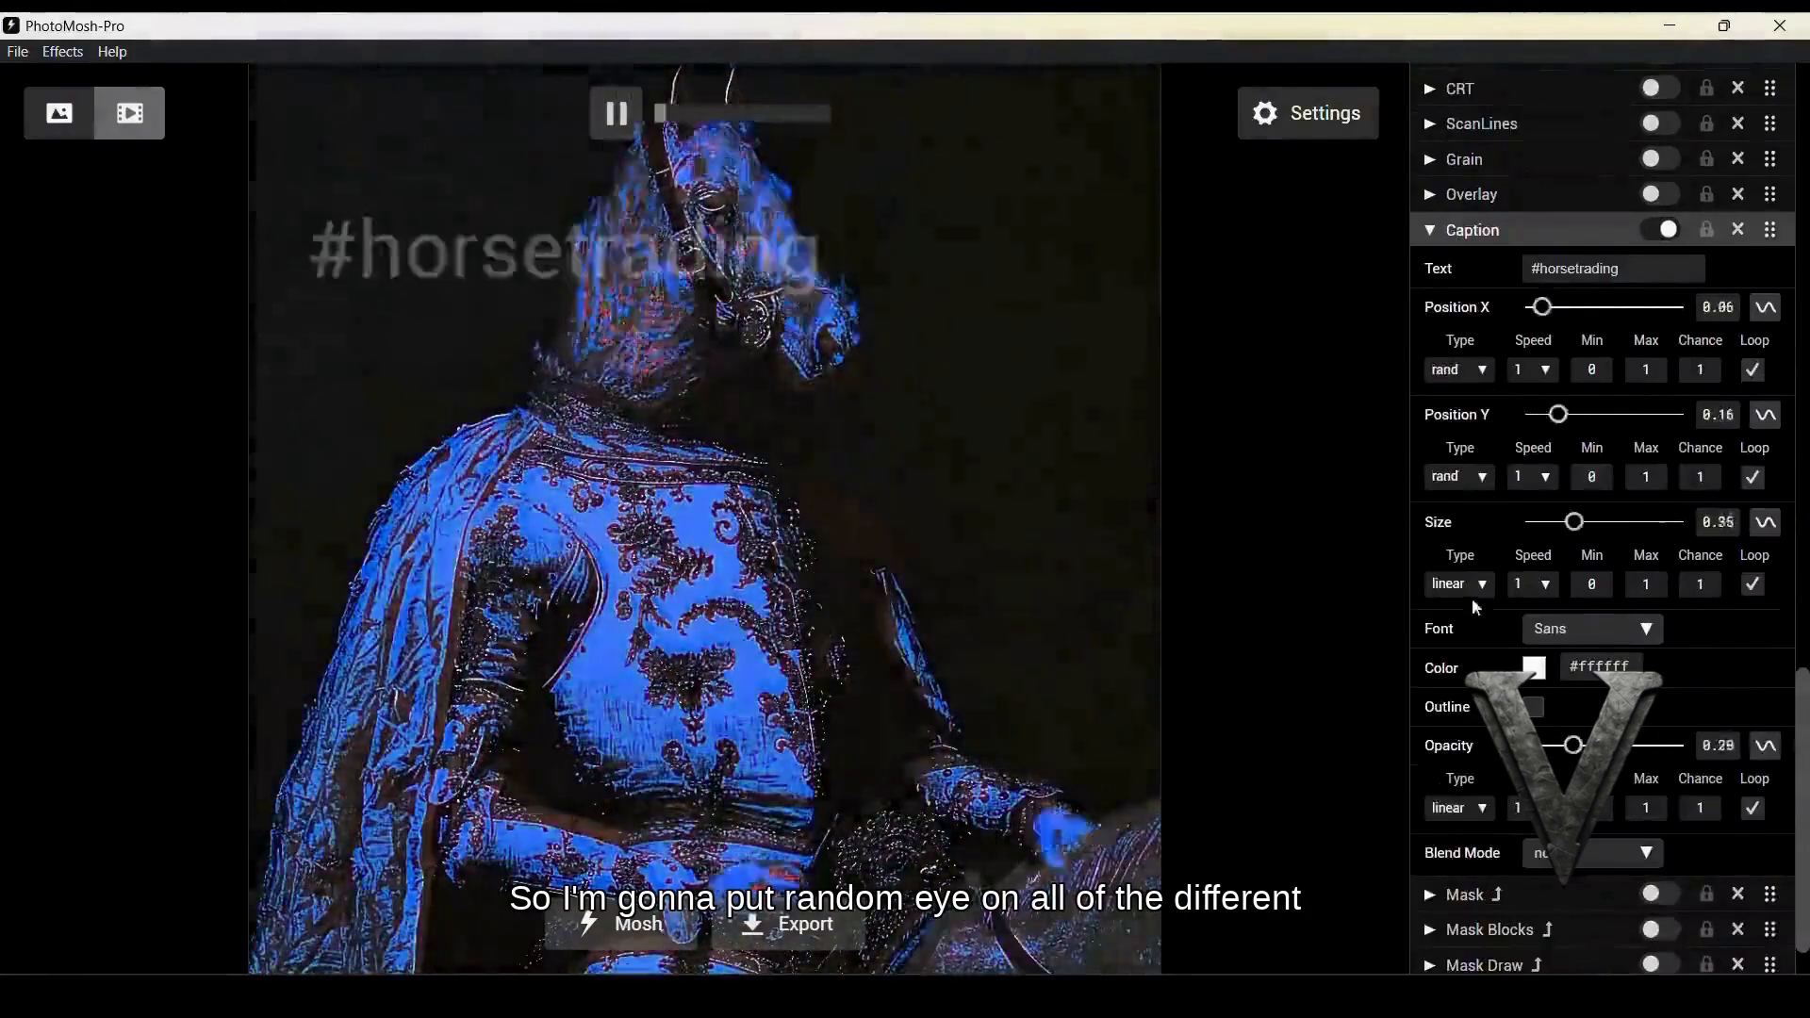
click(1467, 584)
click(1452, 673)
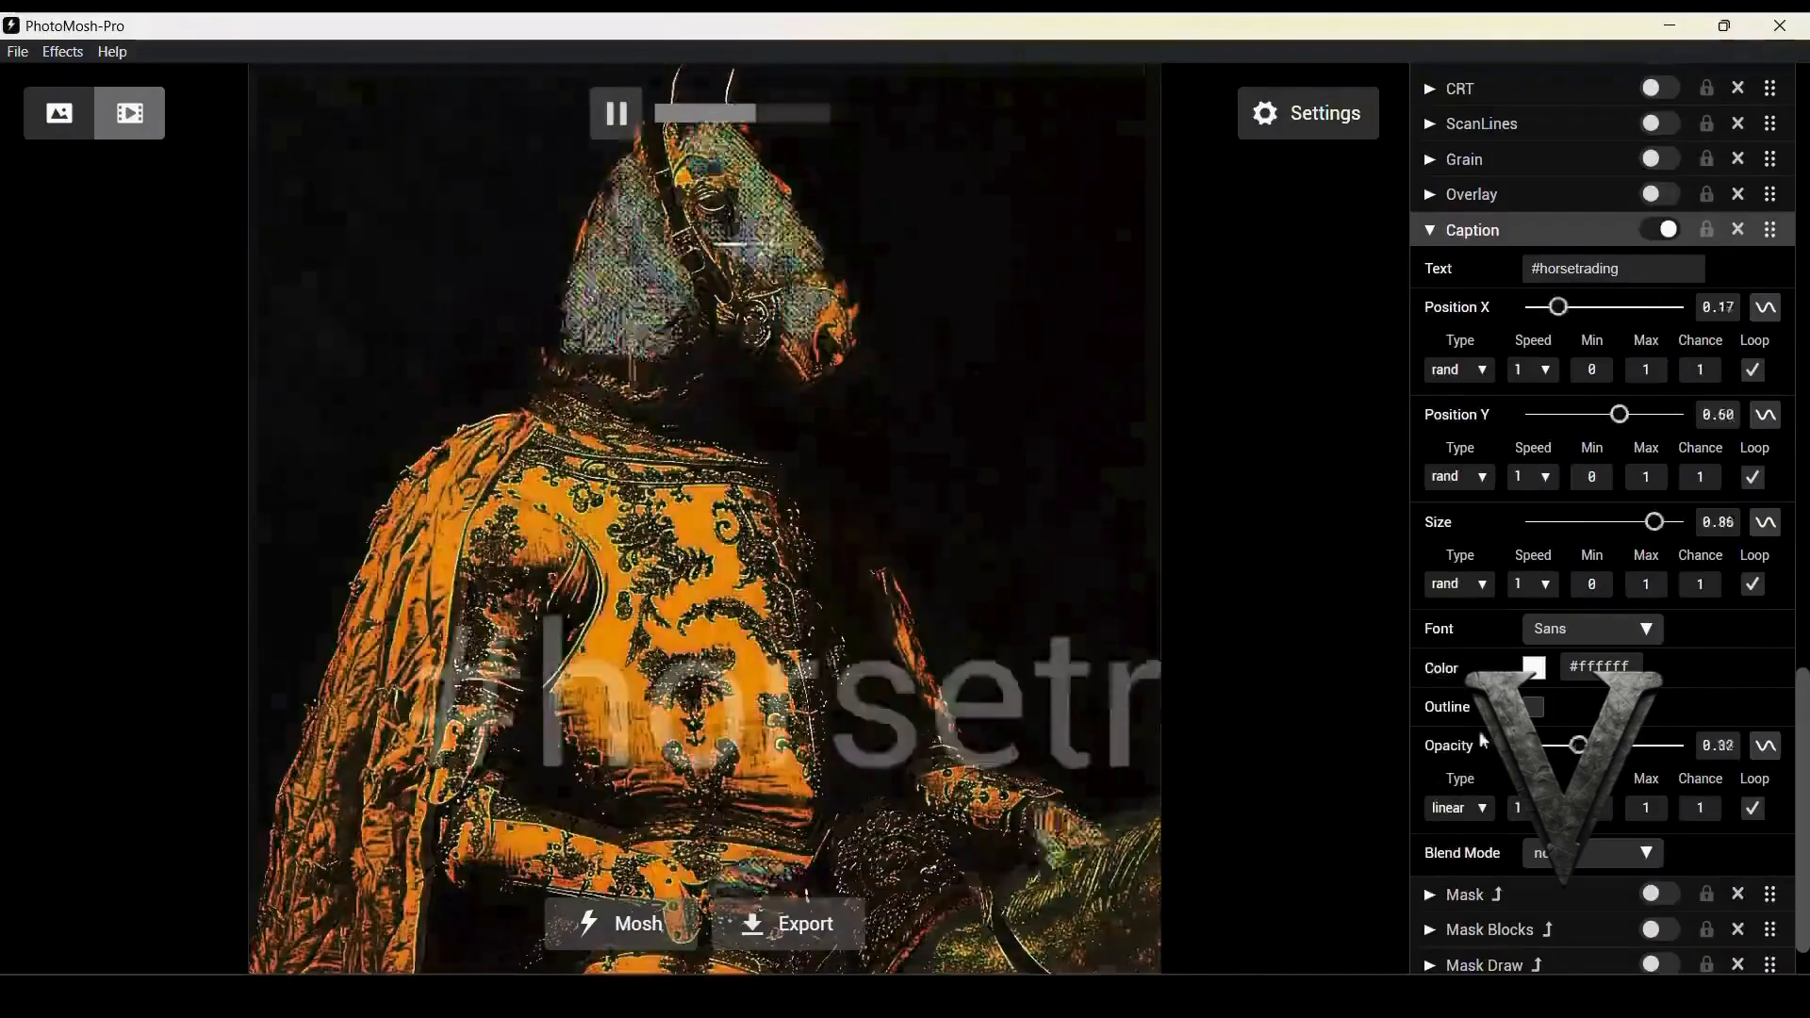
click(1476, 808)
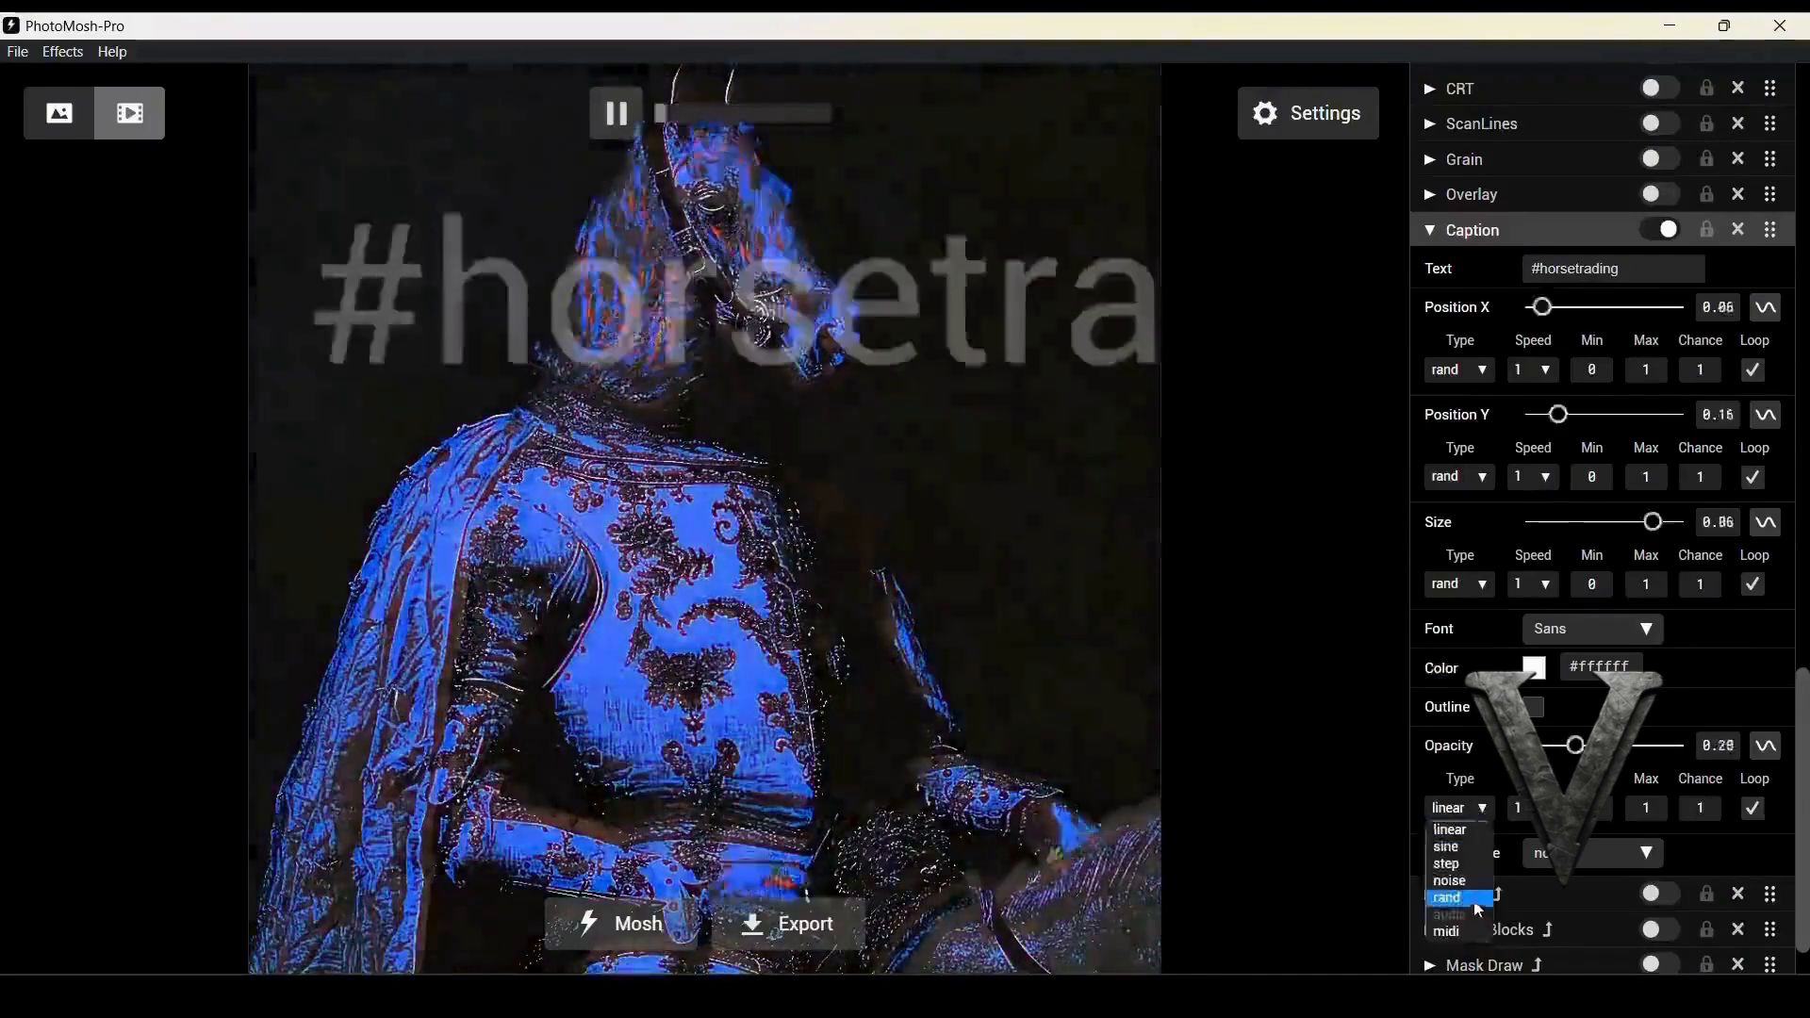
click(1474, 899)
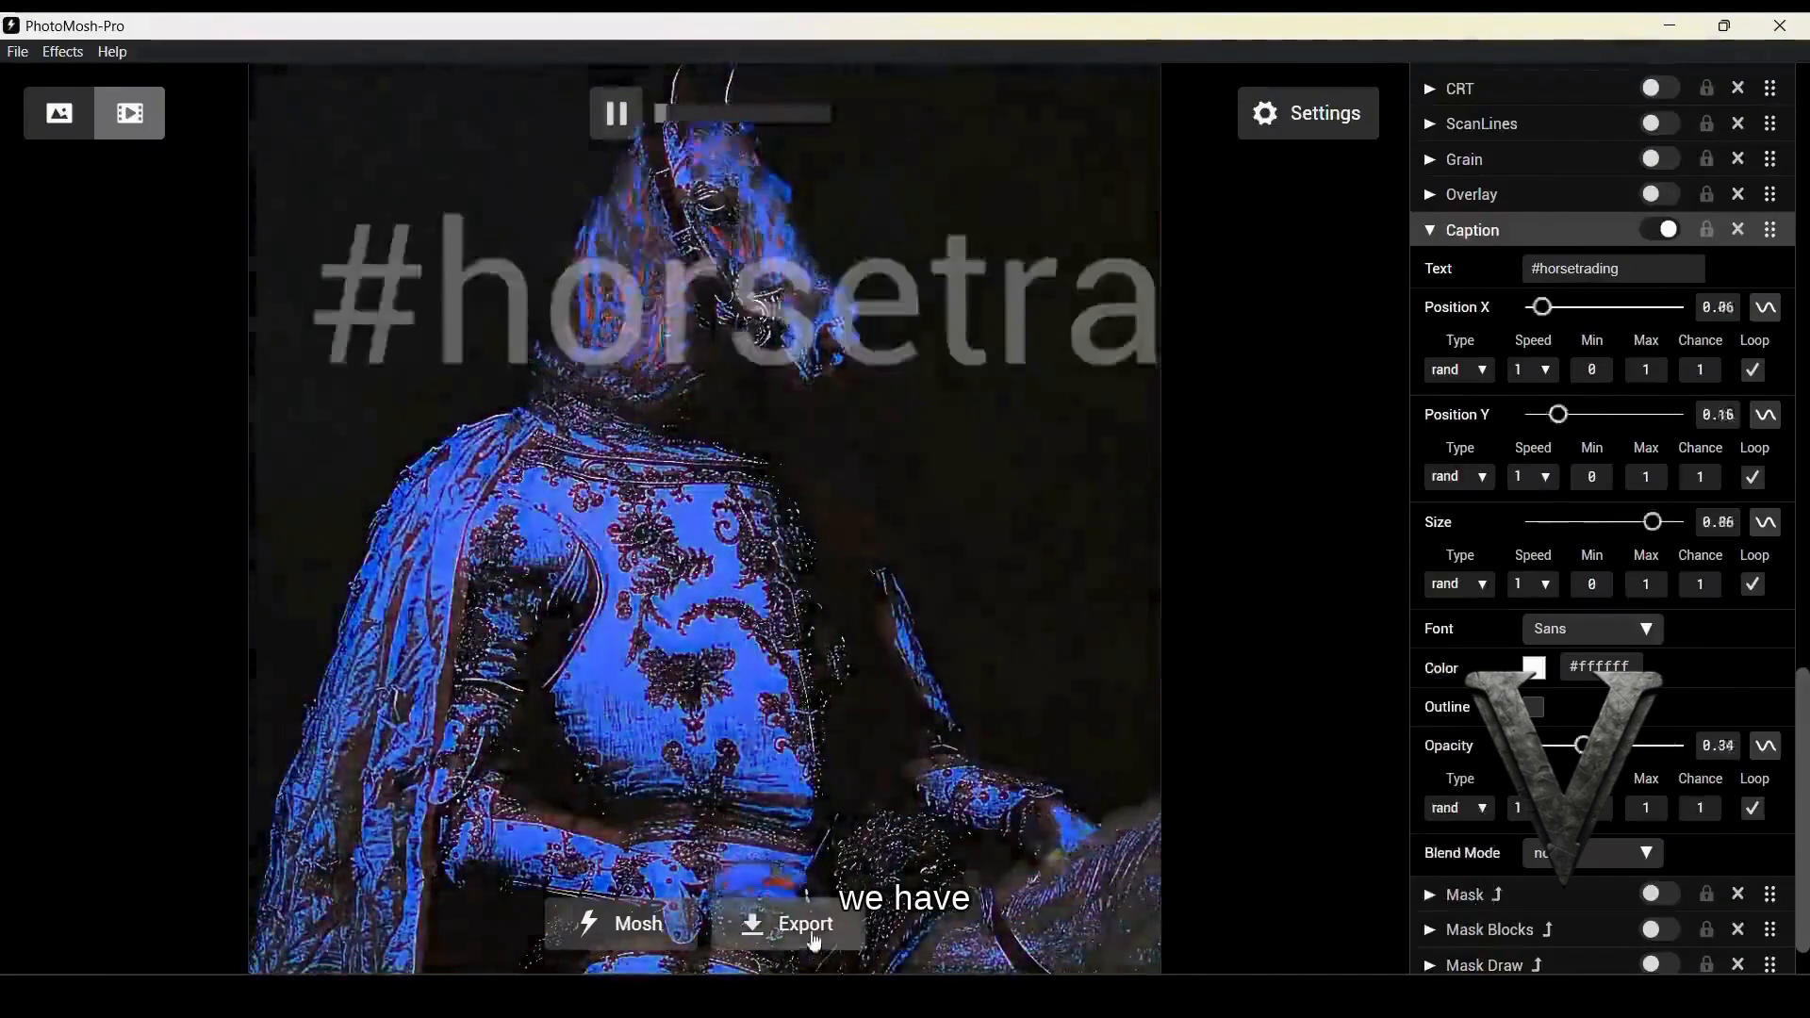
click(812, 937)
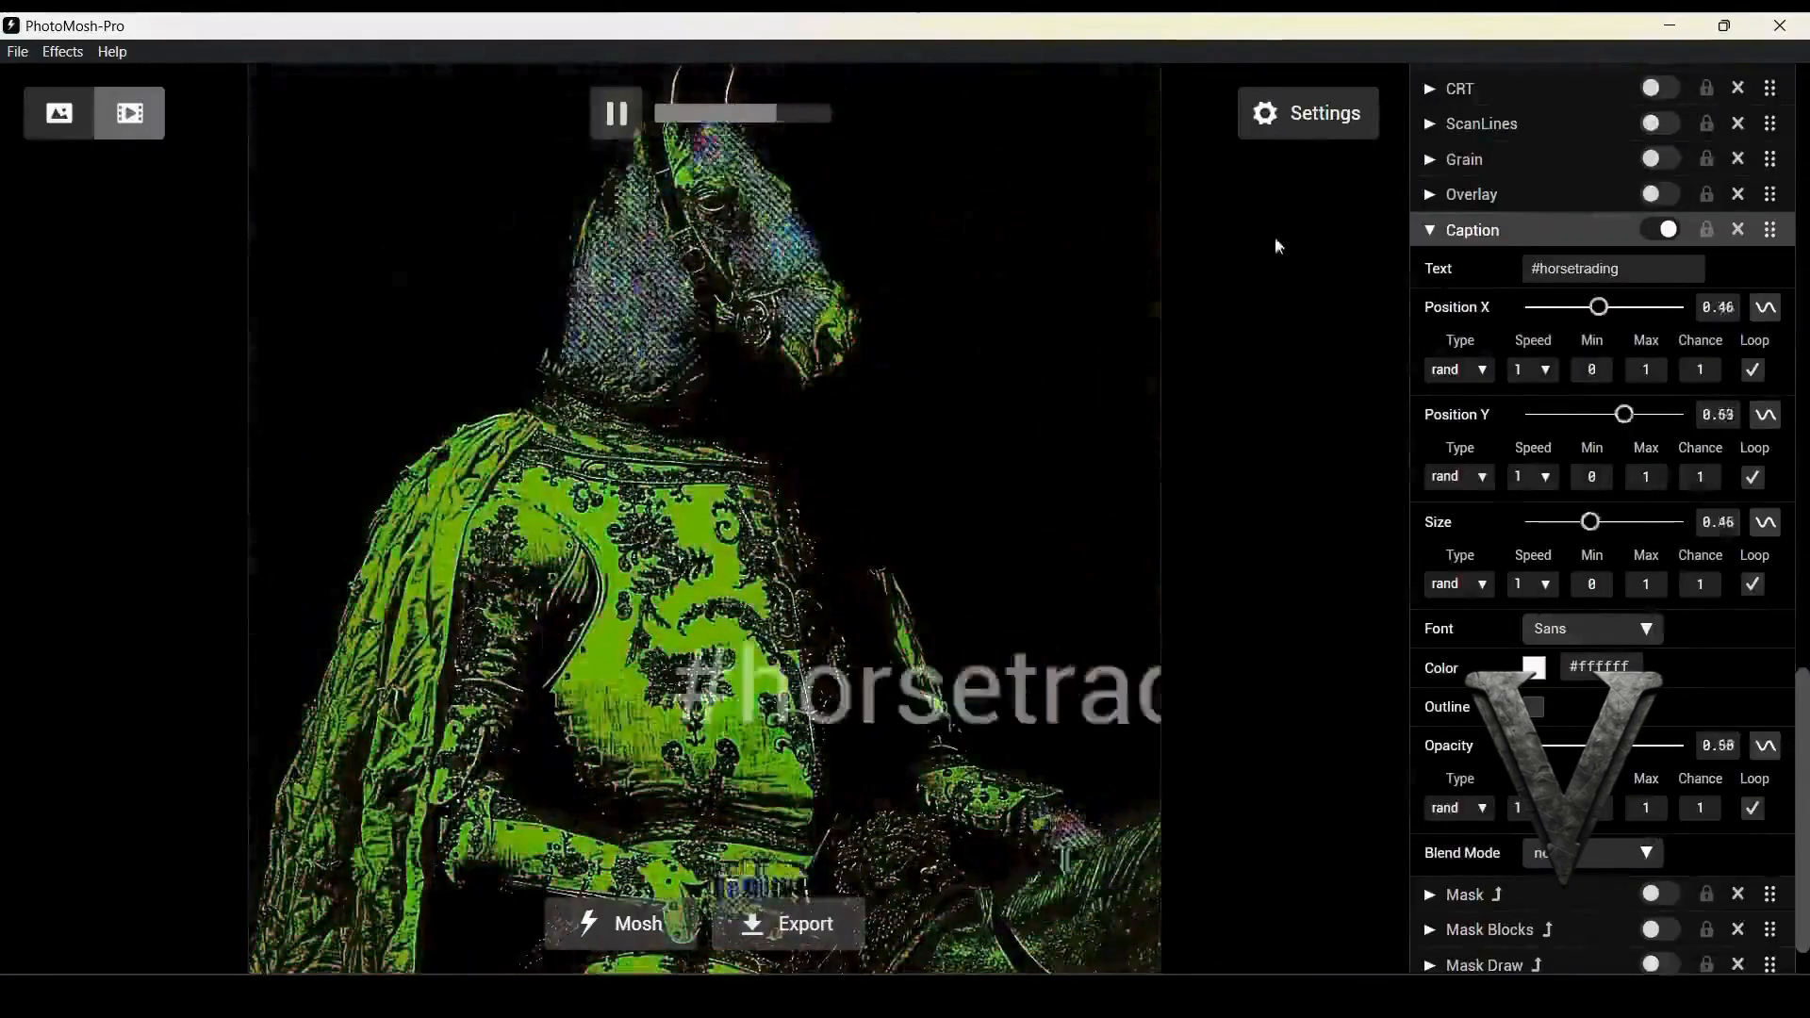
Change the export format to GIF at 12 FPS and export the captioned clip
click(1324, 115)
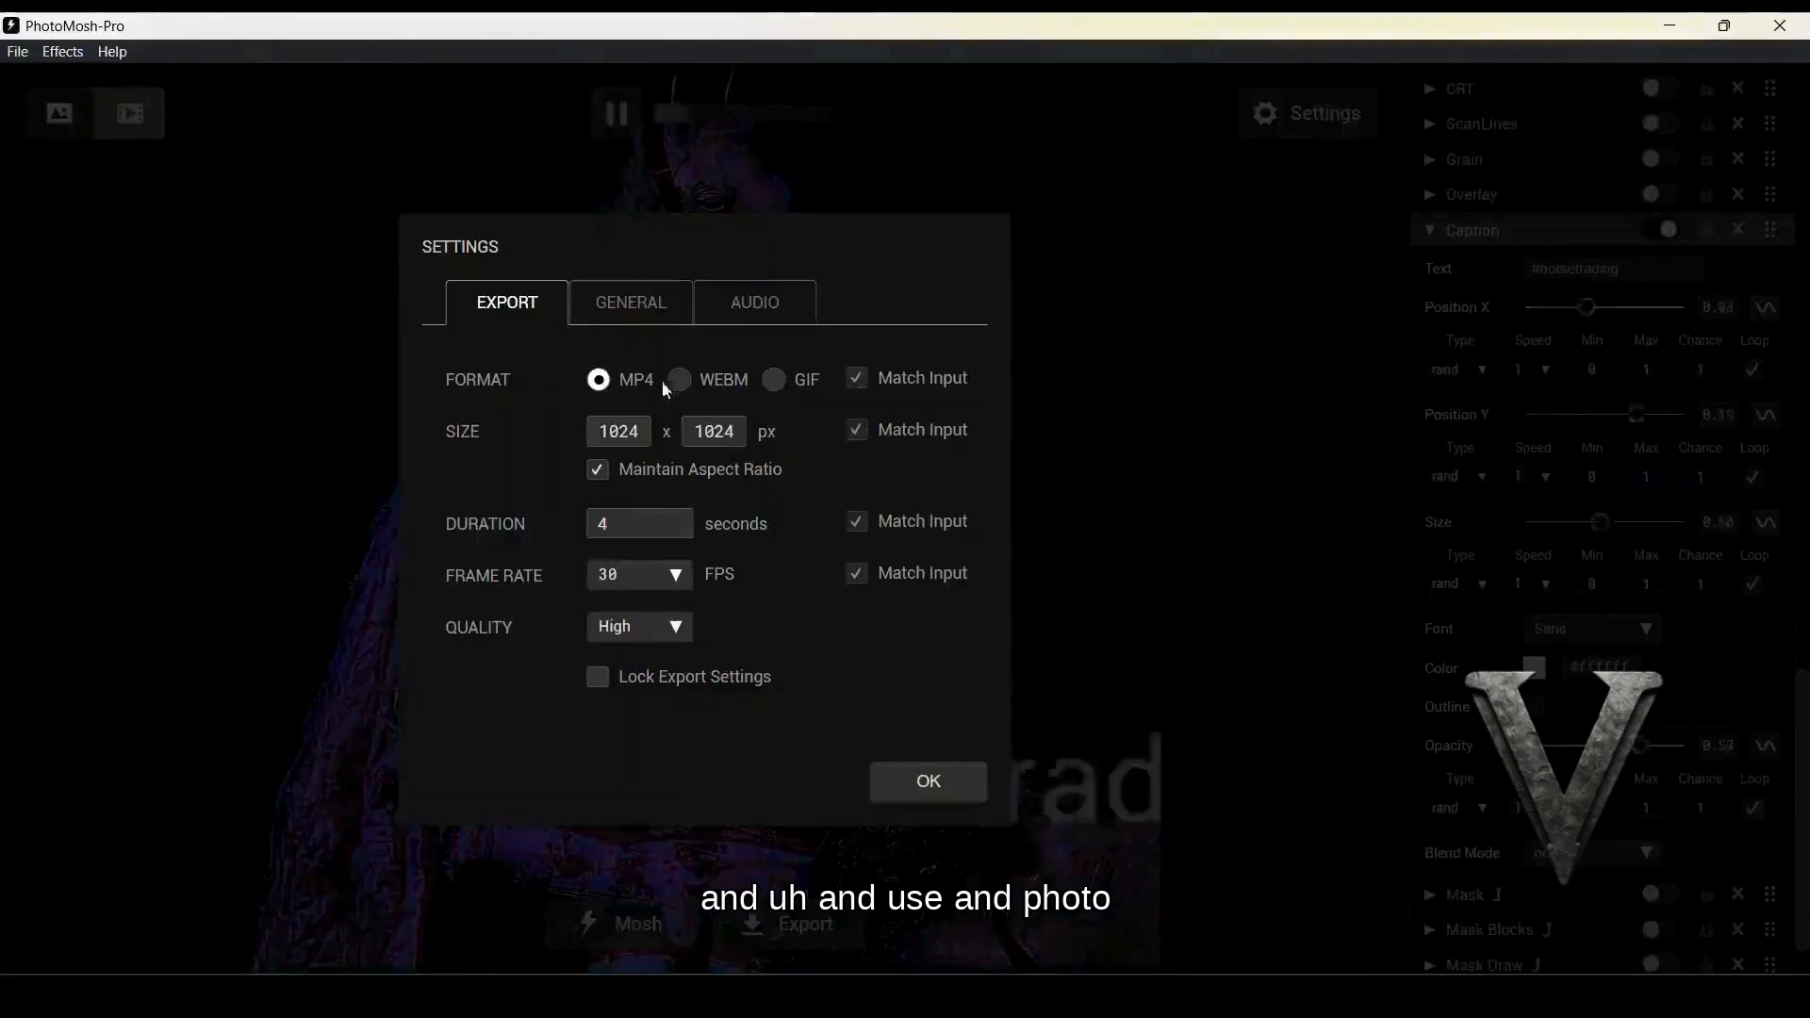
click(772, 380)
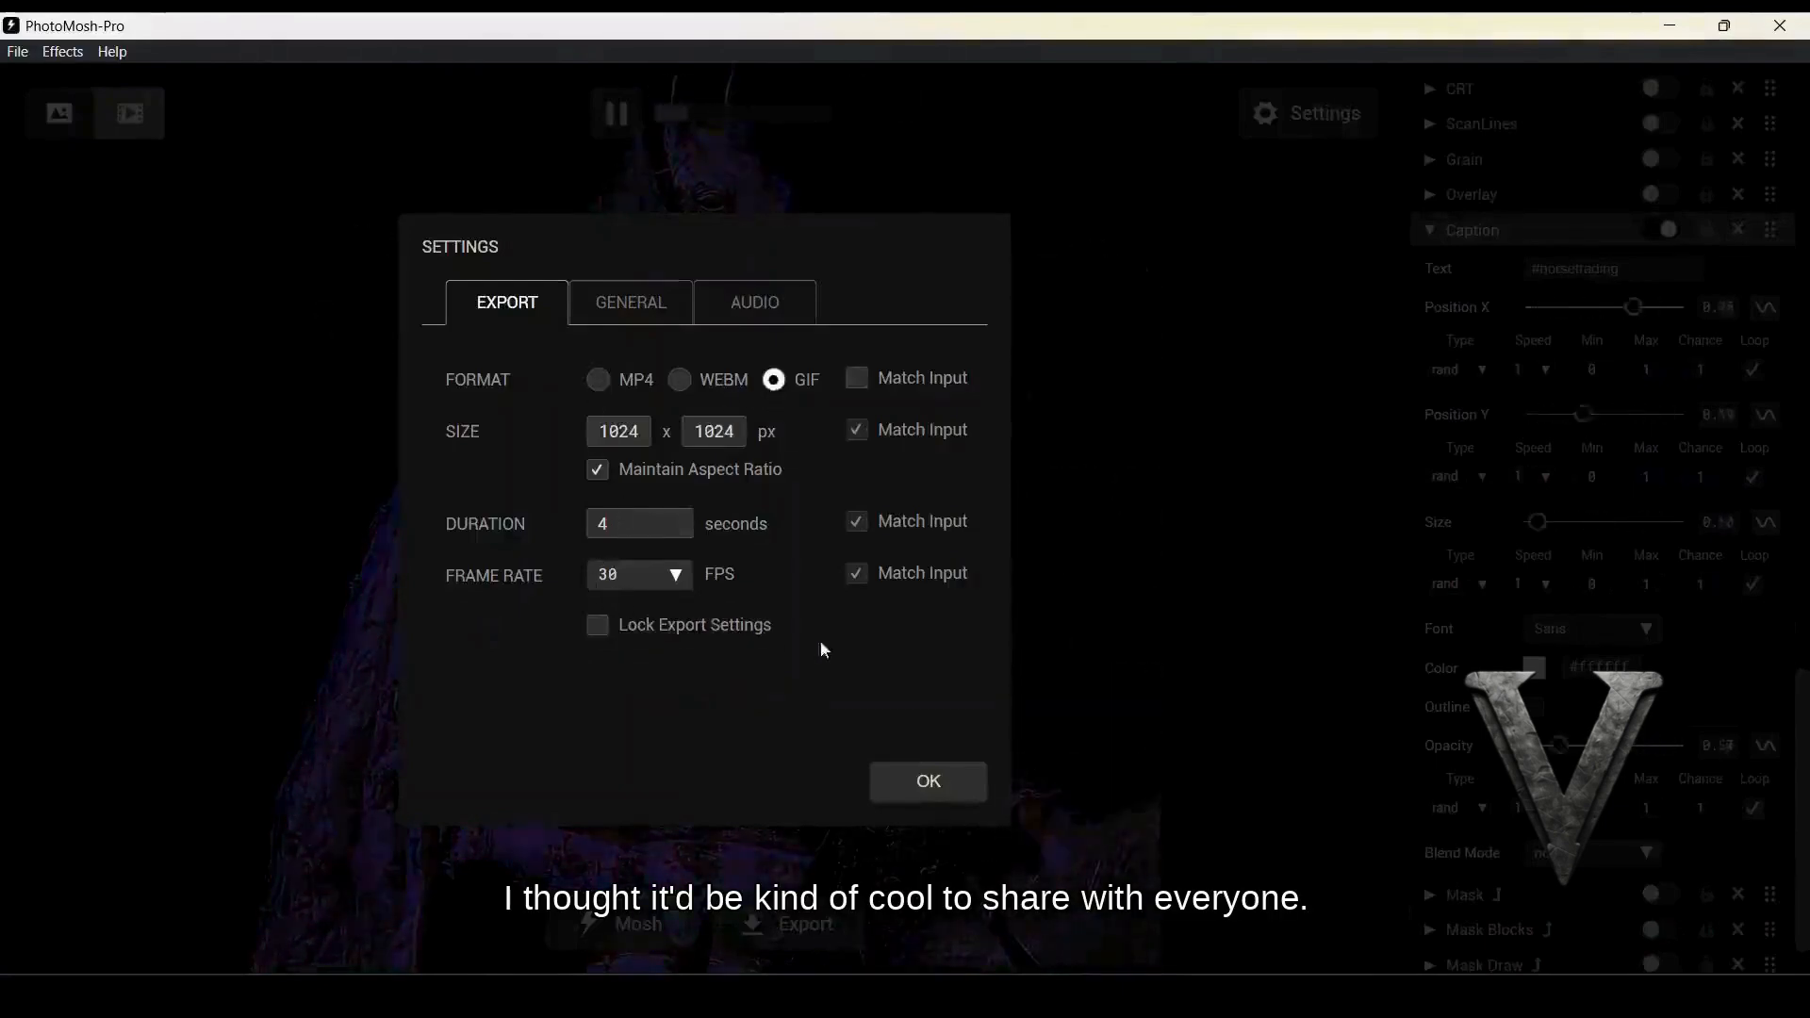
click(676, 582)
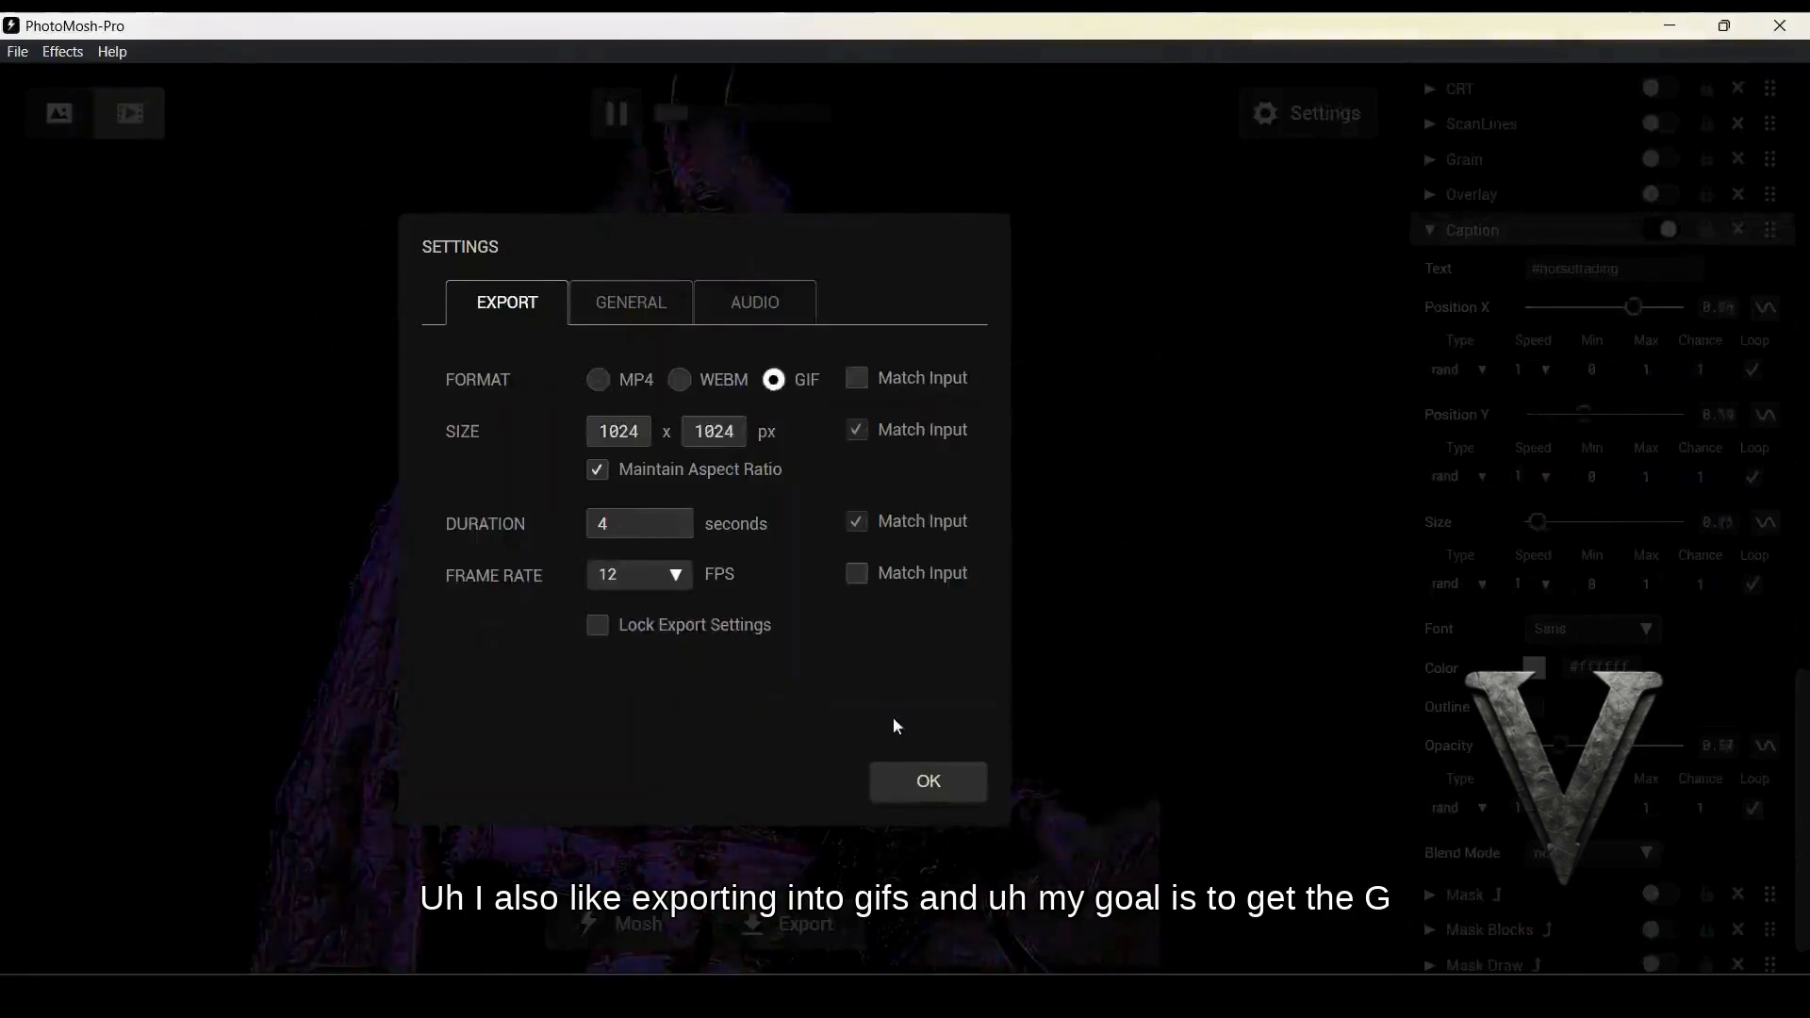
click(907, 779)
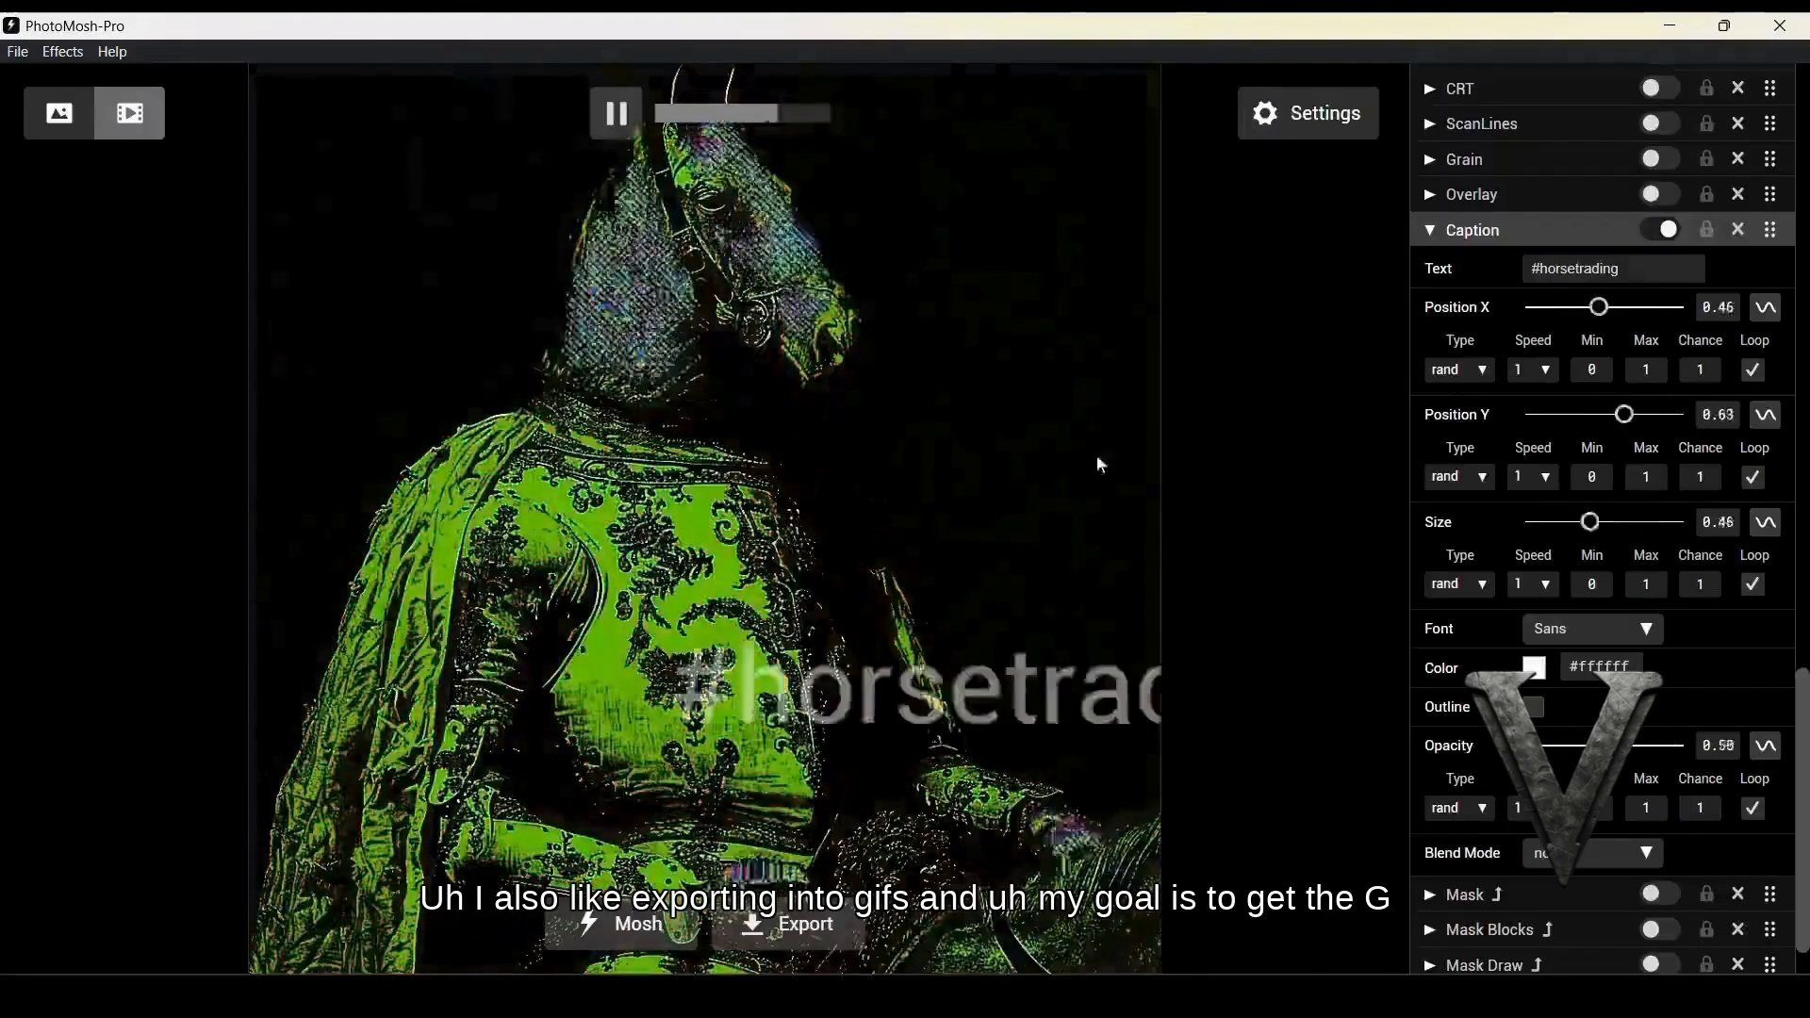
click(780, 927)
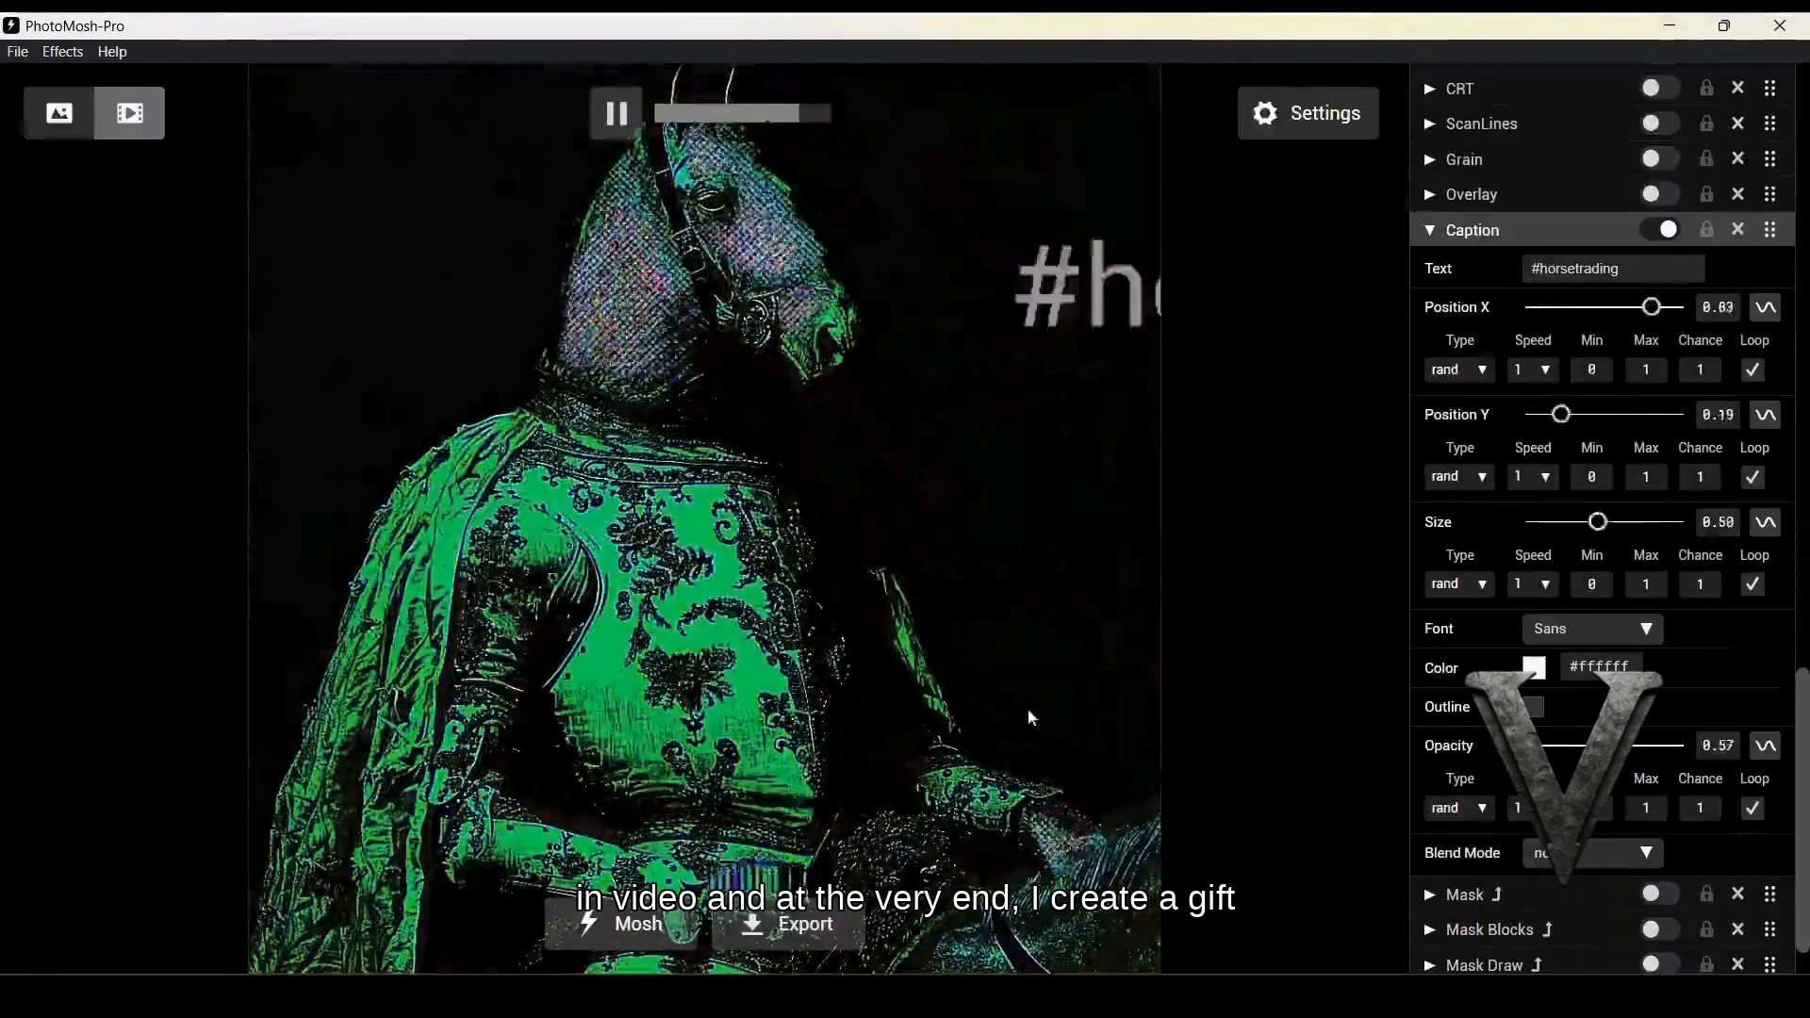
Check the file size of the newest exported GIF in the Downloads folder in File Explorer, and return to PhotoMosh-Pro
click(604, 995)
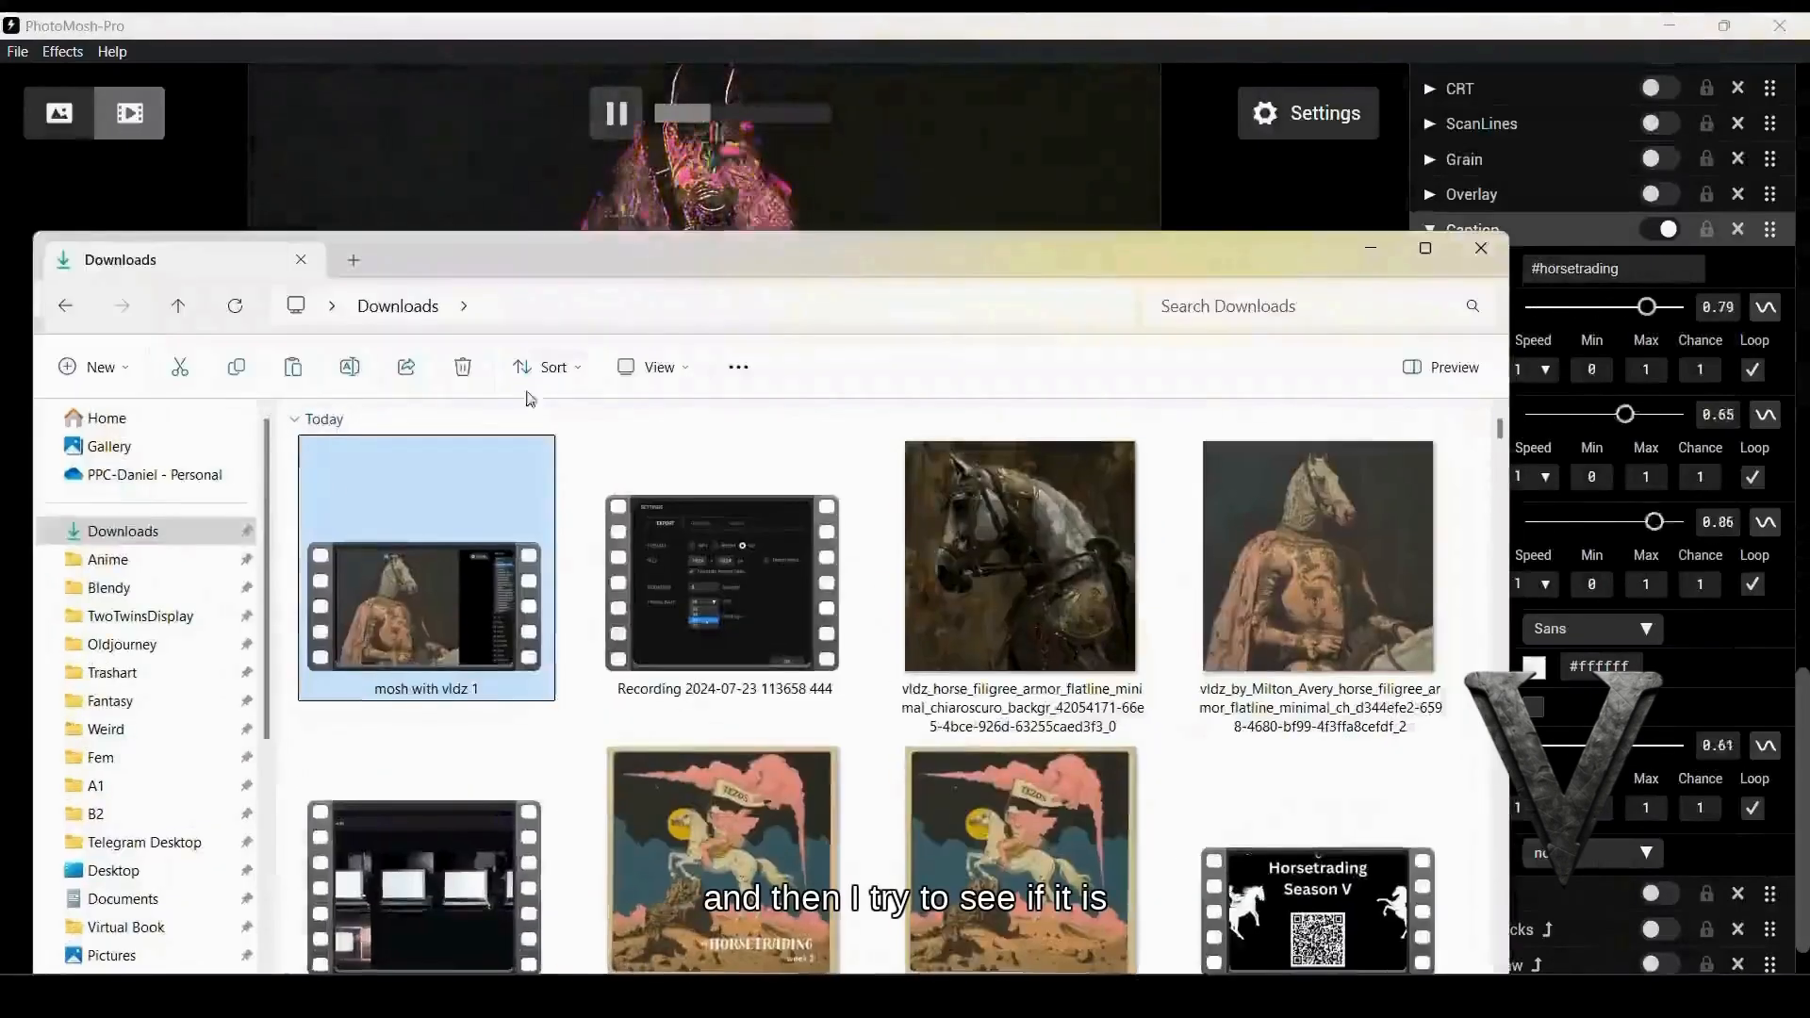
click(177, 534)
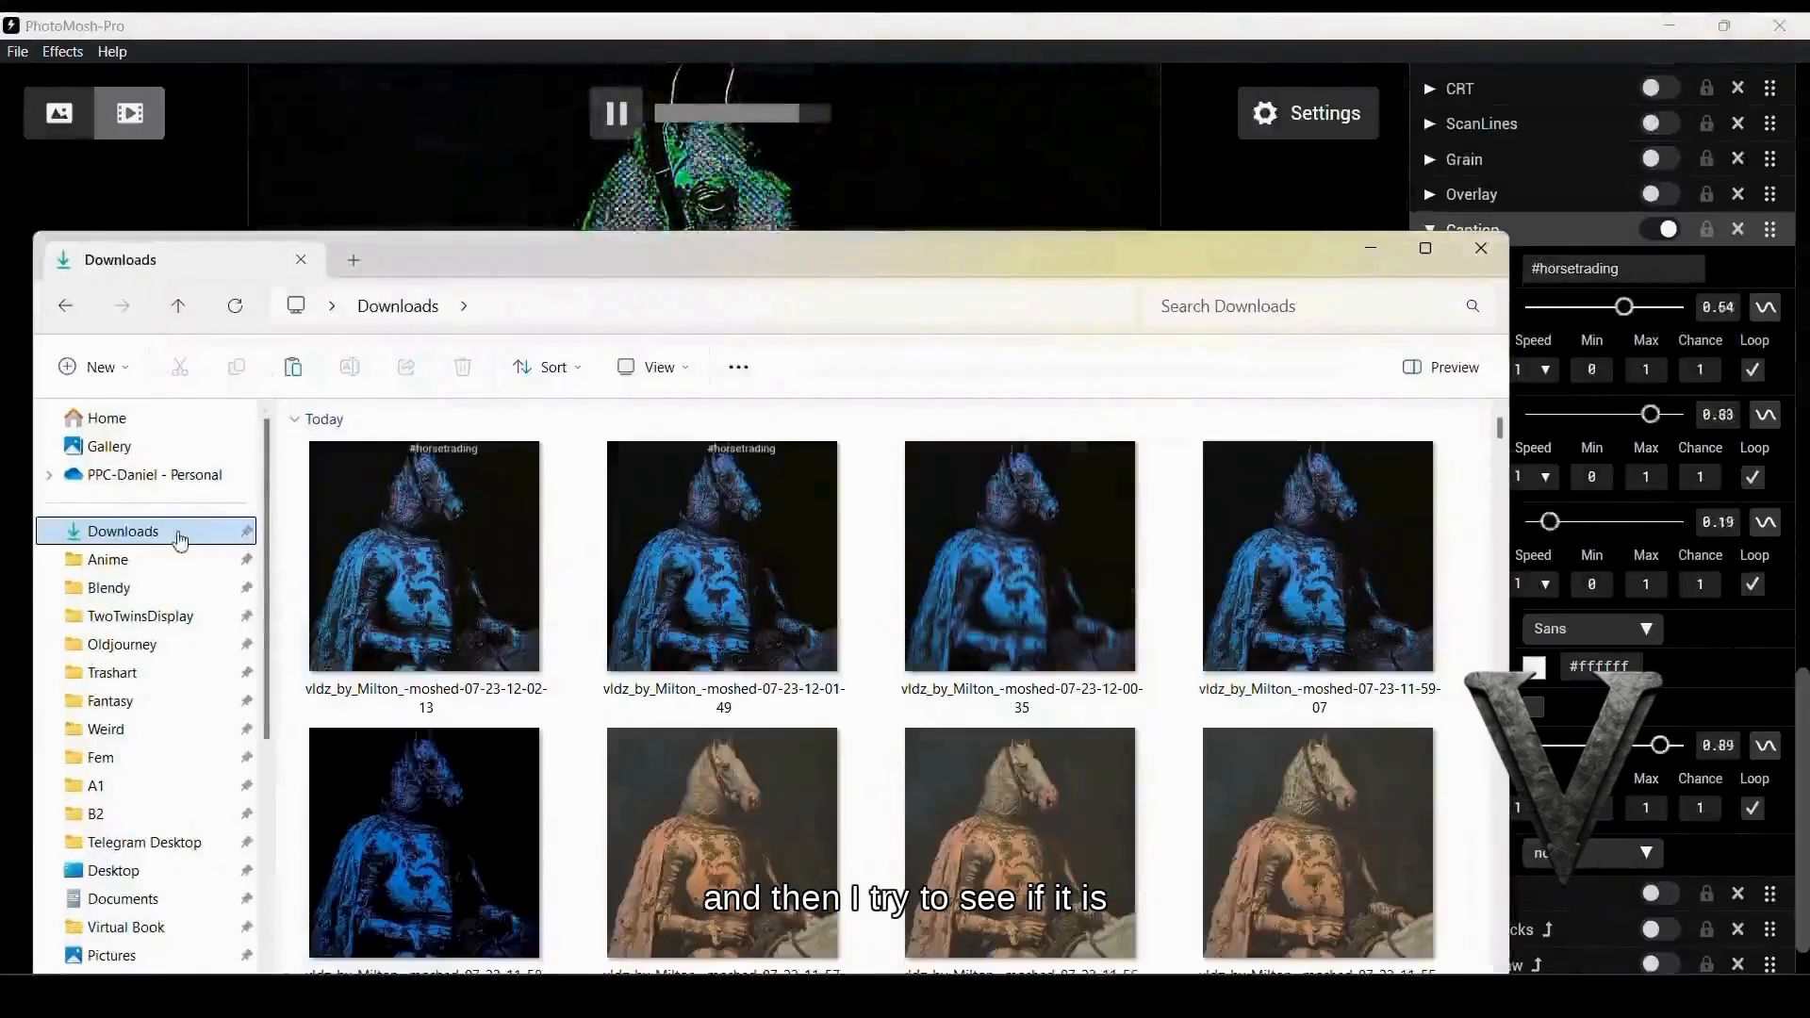
mouse_move(439, 533)
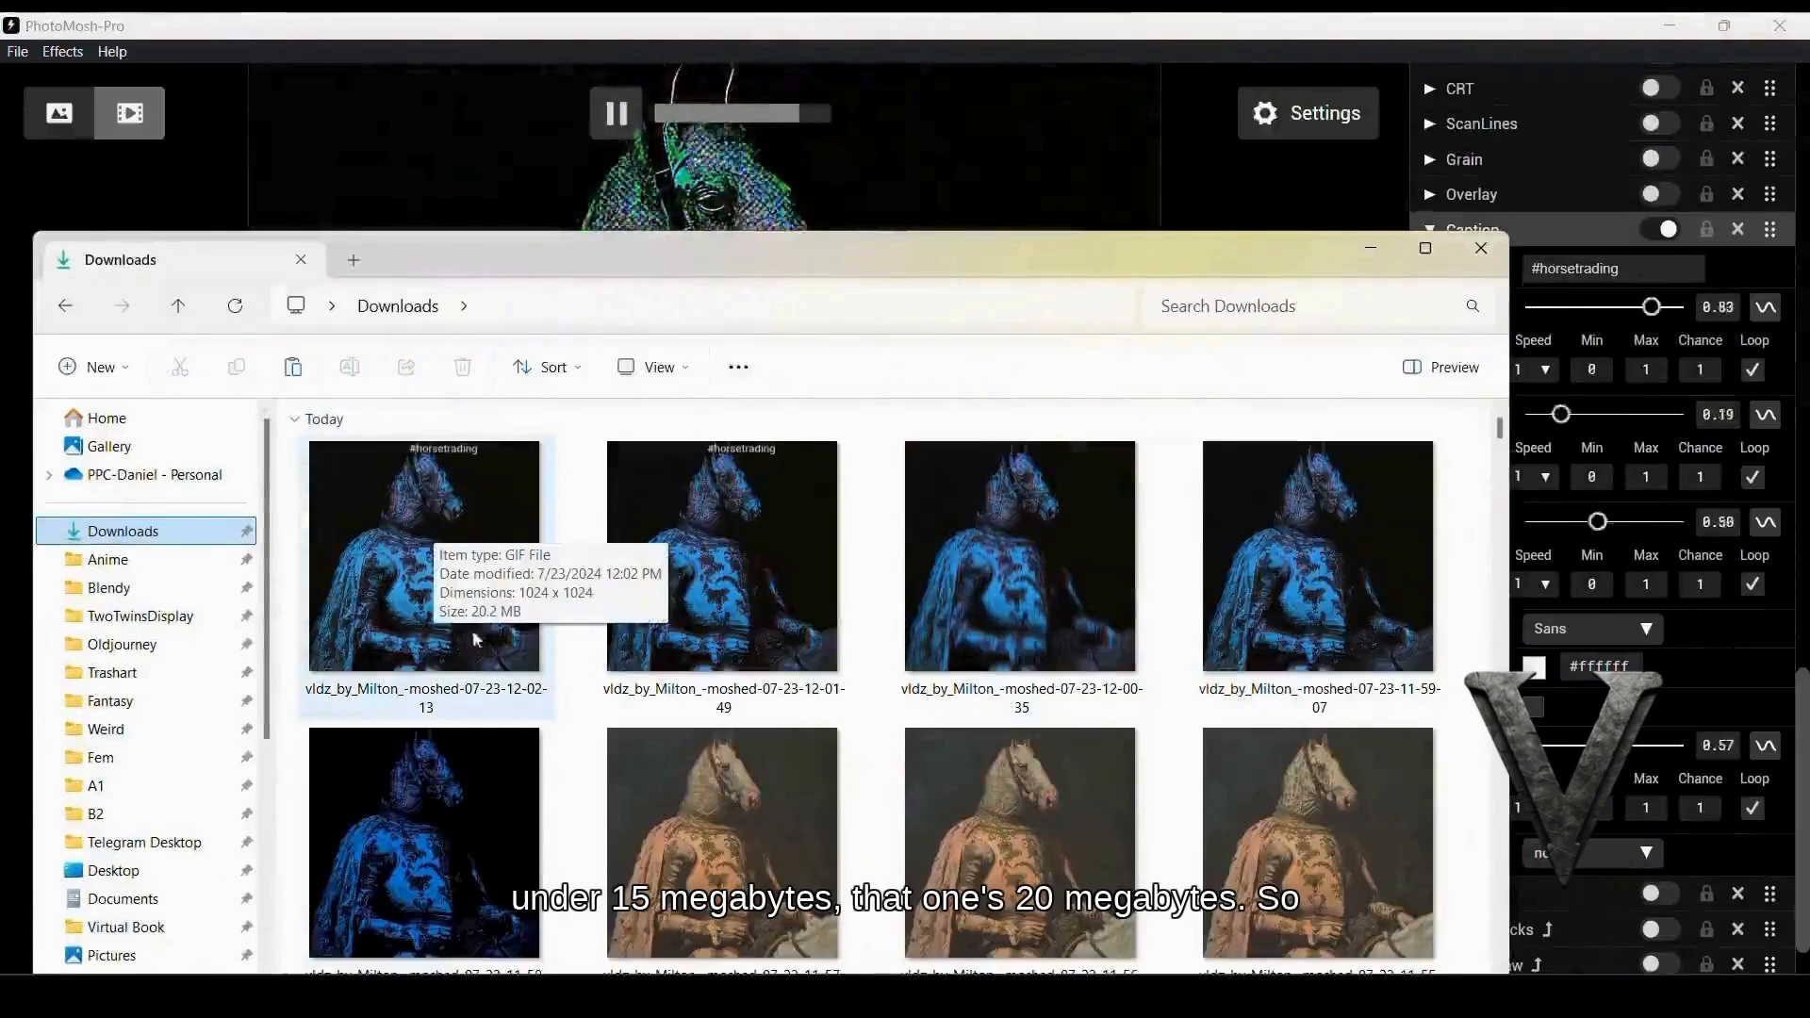
click(1227, 175)
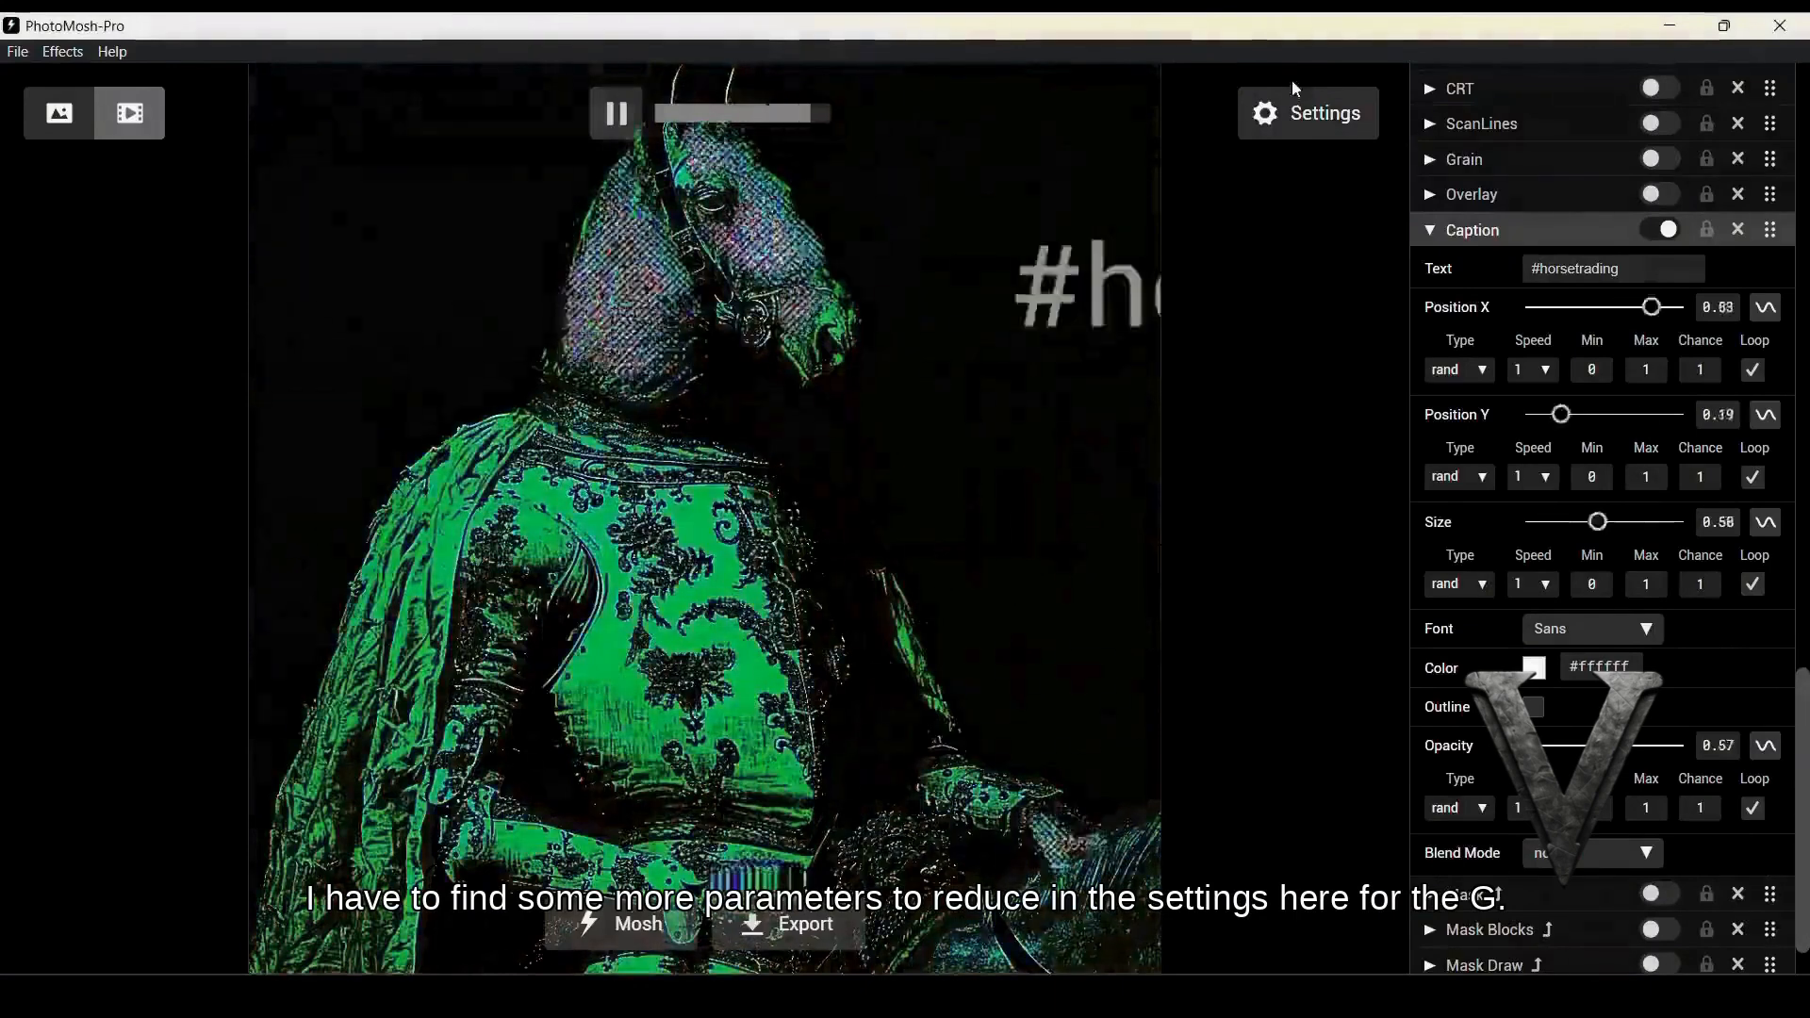
Shorten the GIF's export duration to 3 seconds, export it again and check the new file in Downloads
click(1301, 119)
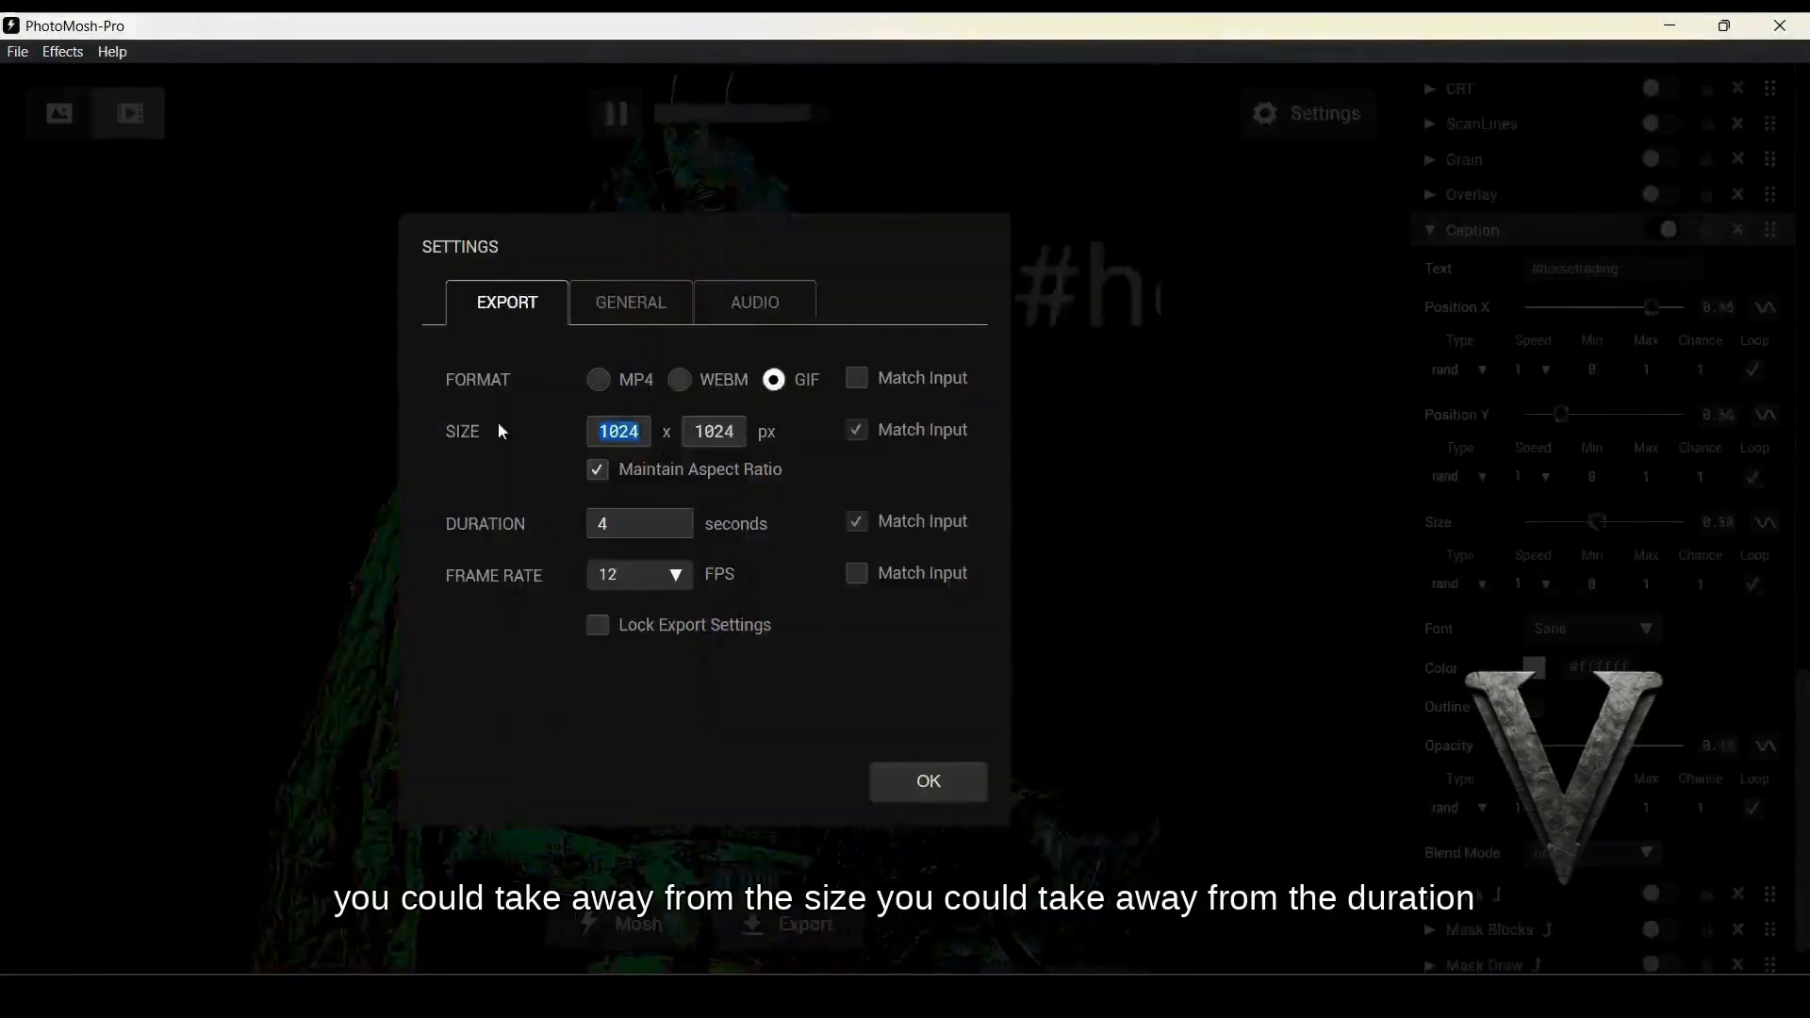
click(632, 523)
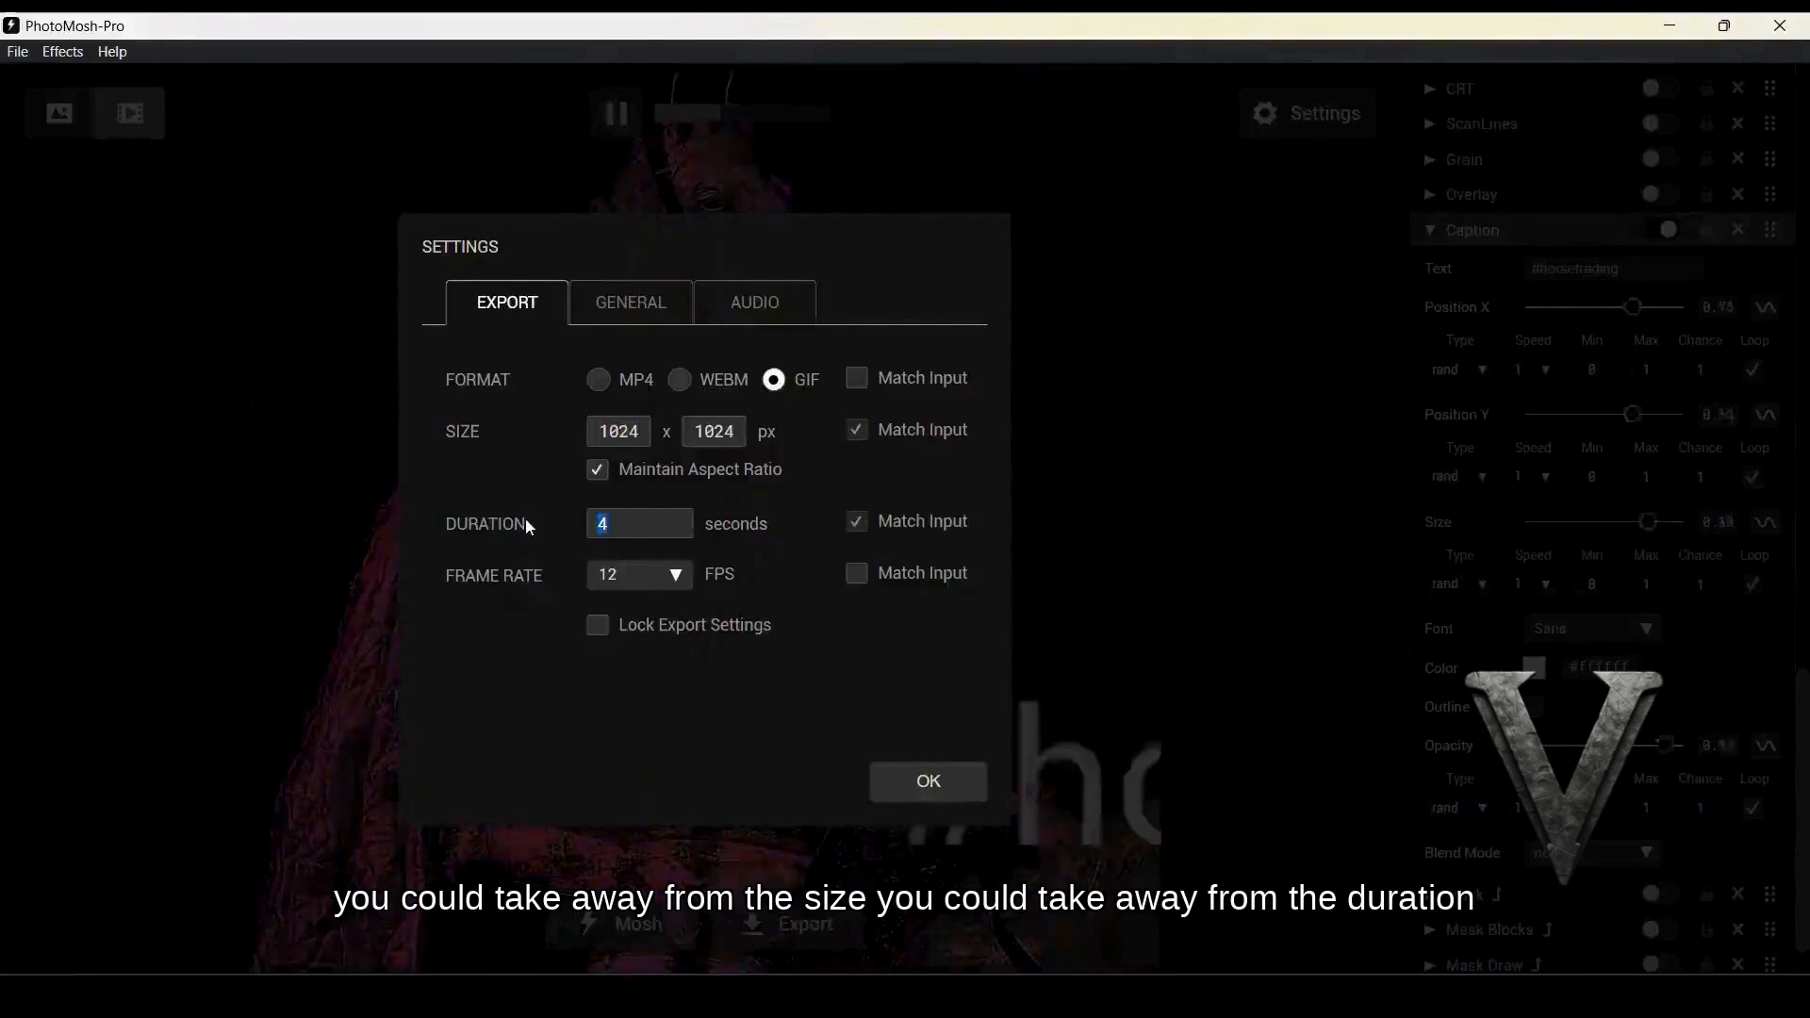
text(3)
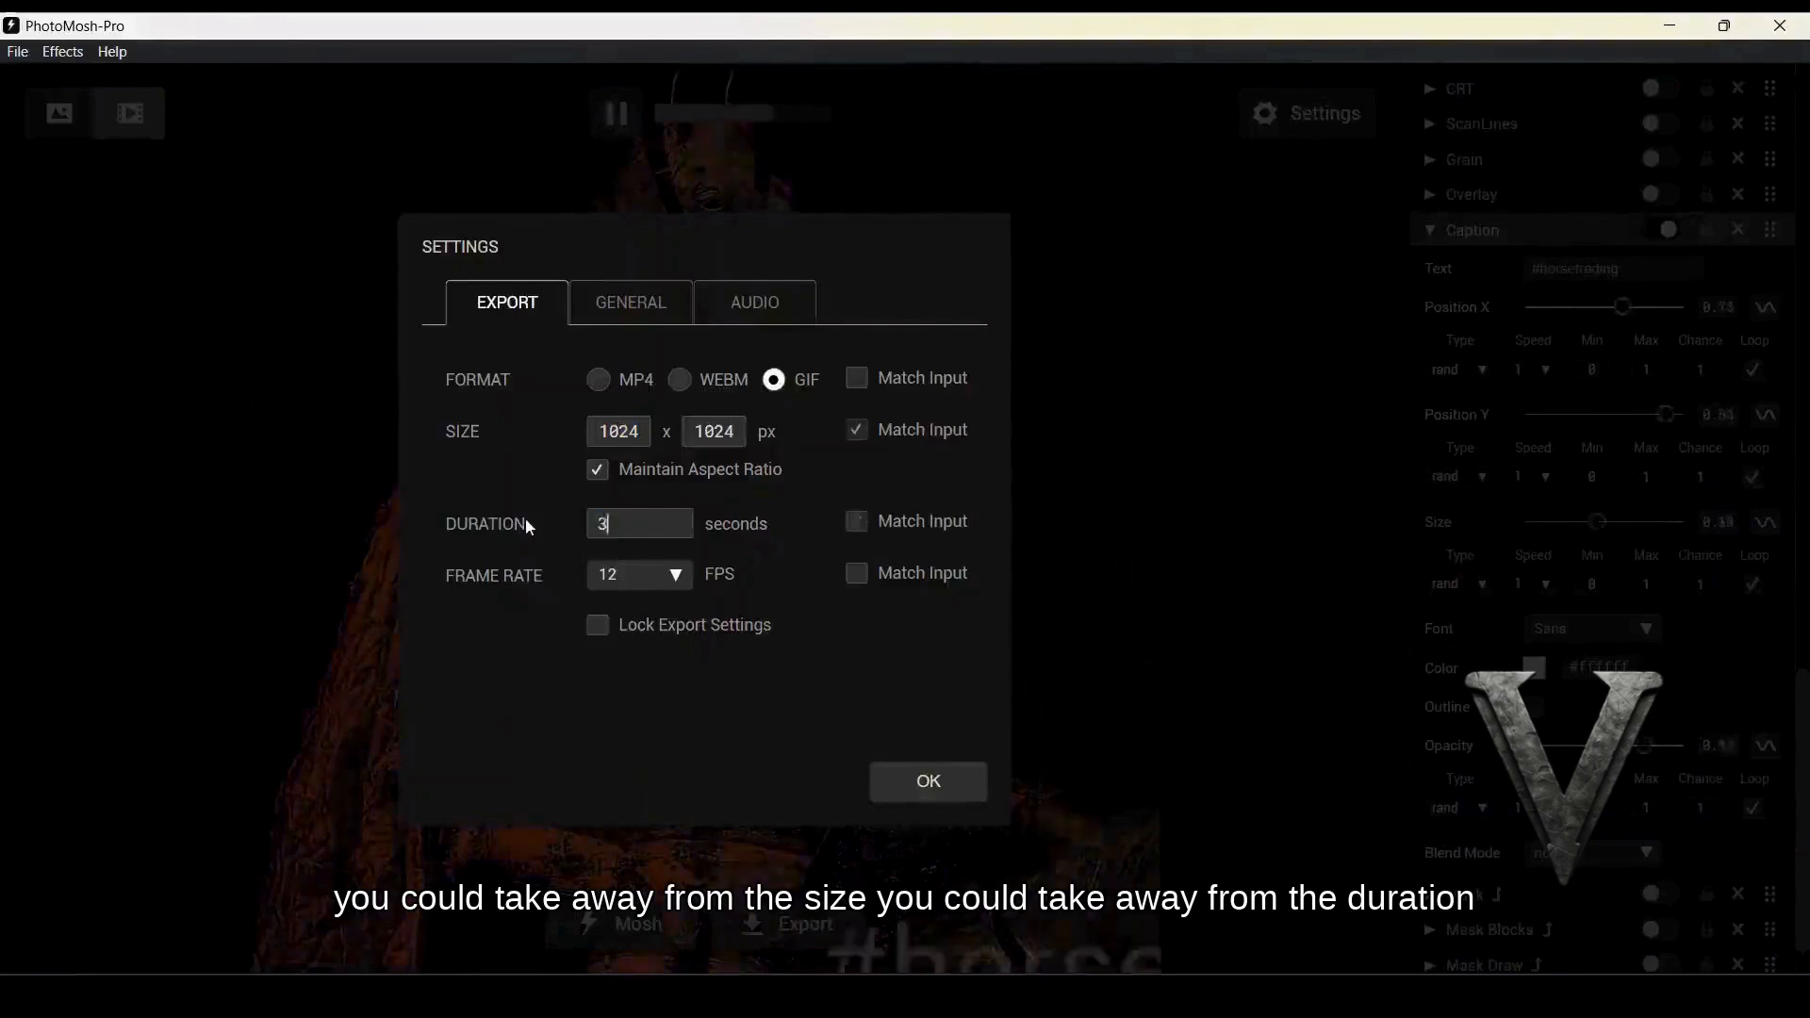
click(893, 785)
click(761, 930)
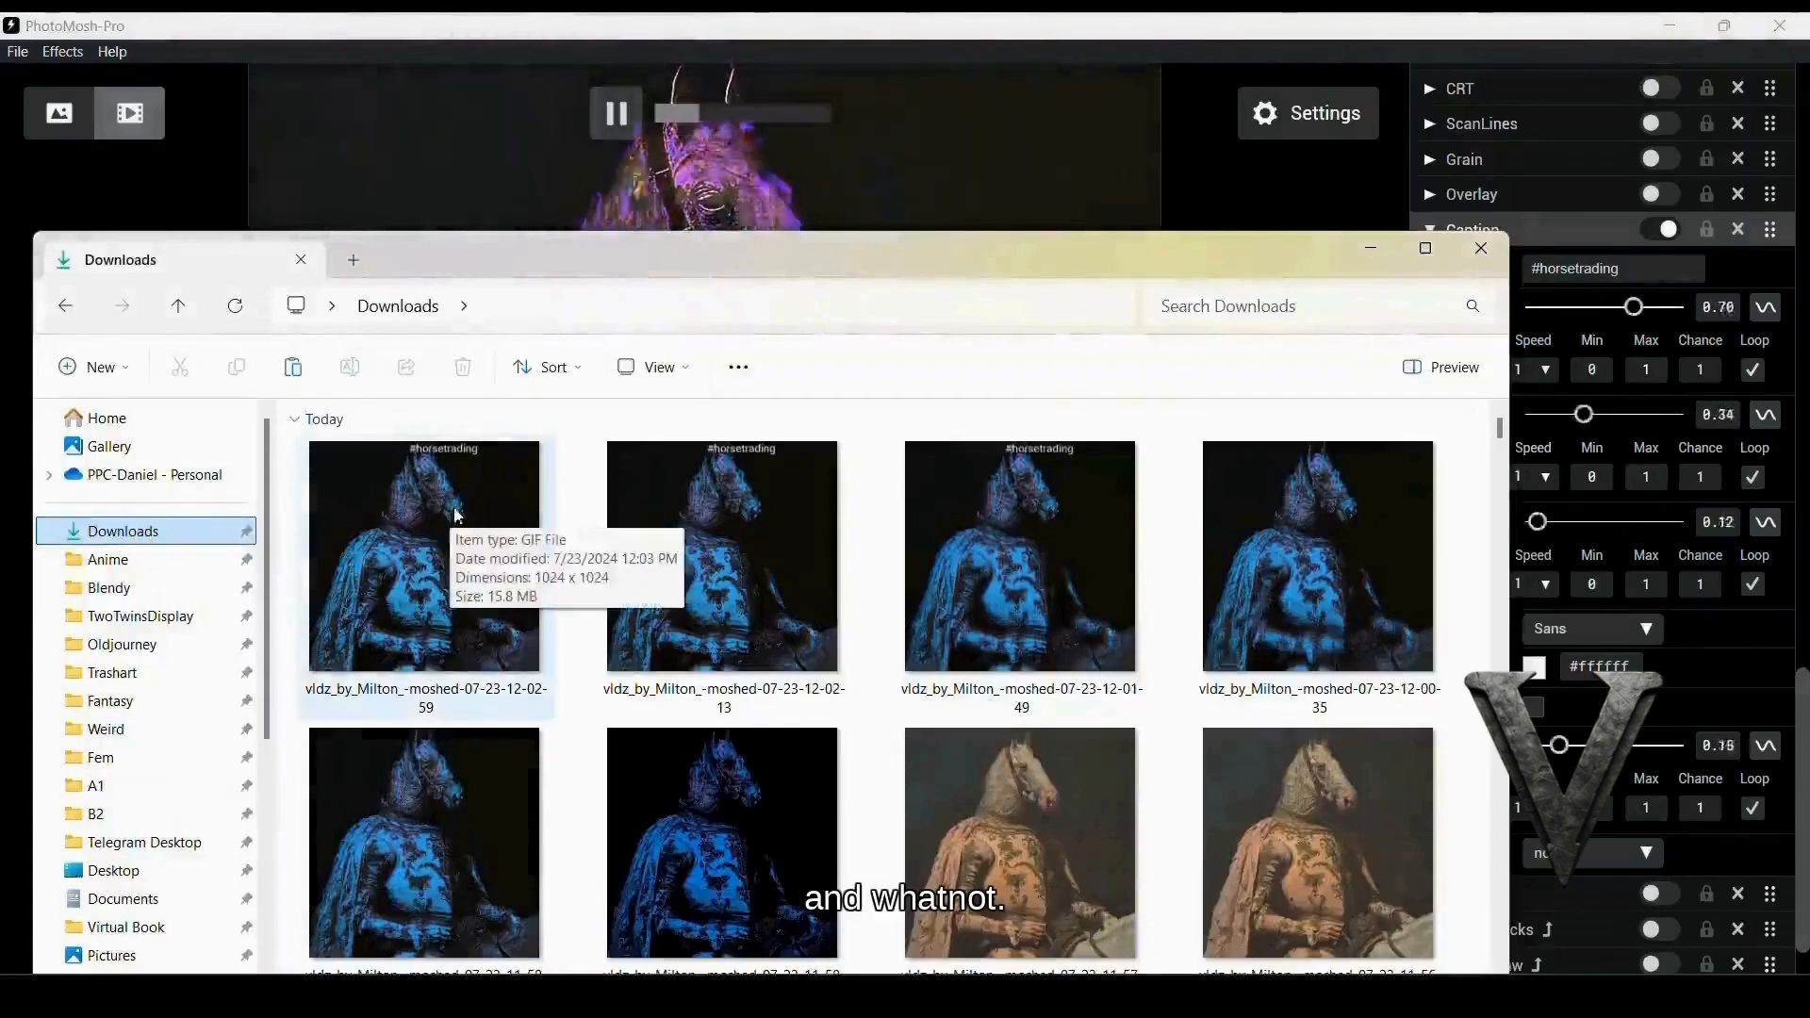
click(1172, 174)
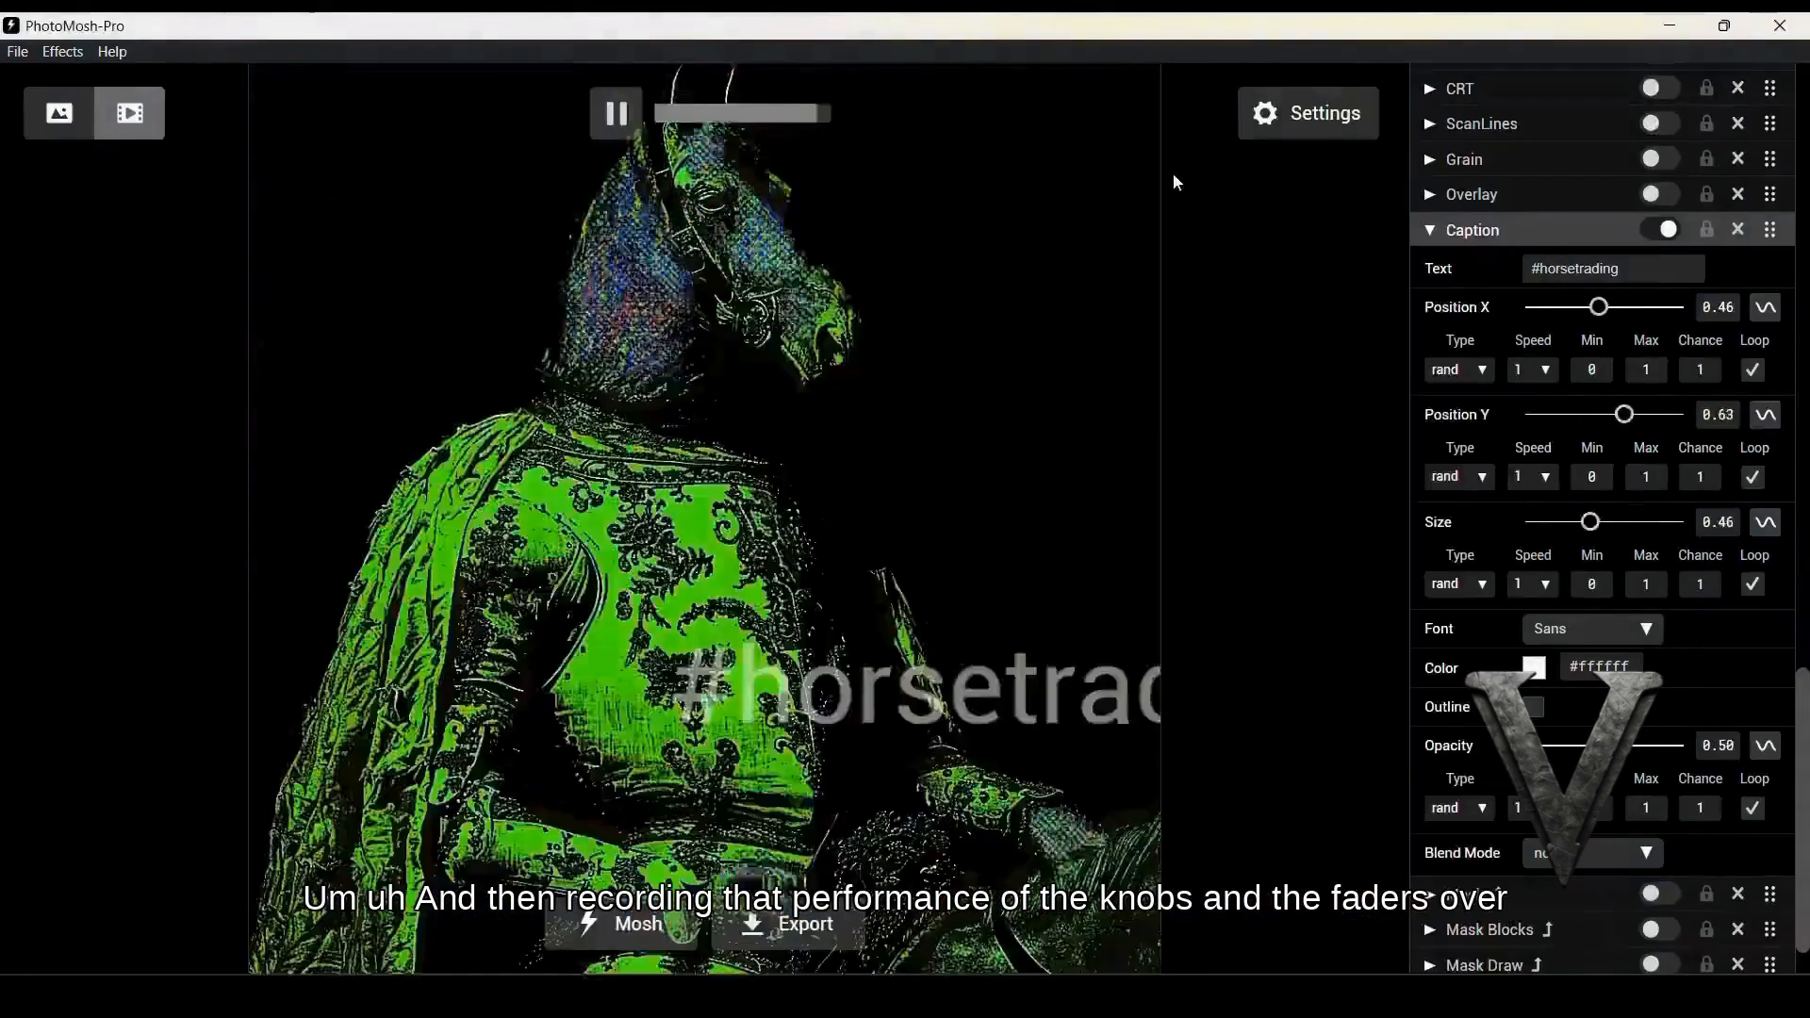
Set the GIF's export duration to 2.8 seconds in the export settings
click(1270, 131)
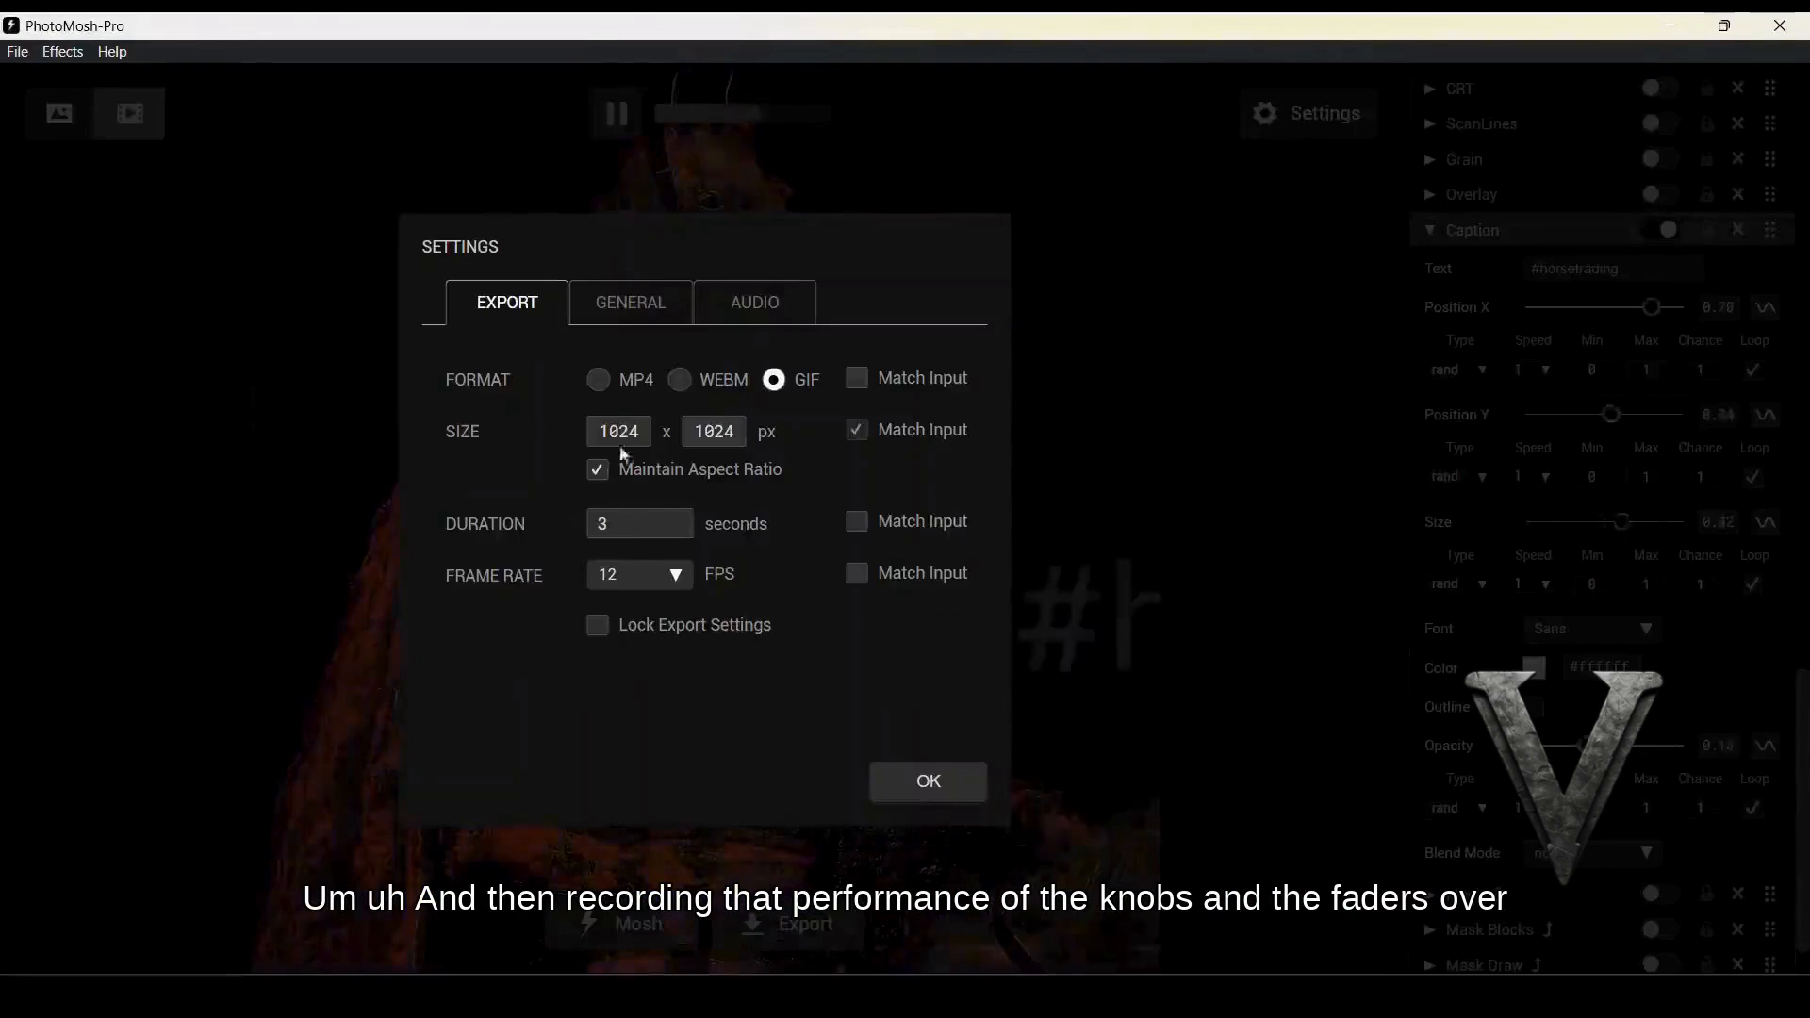
drag(623, 529, 512, 502)
text(2)
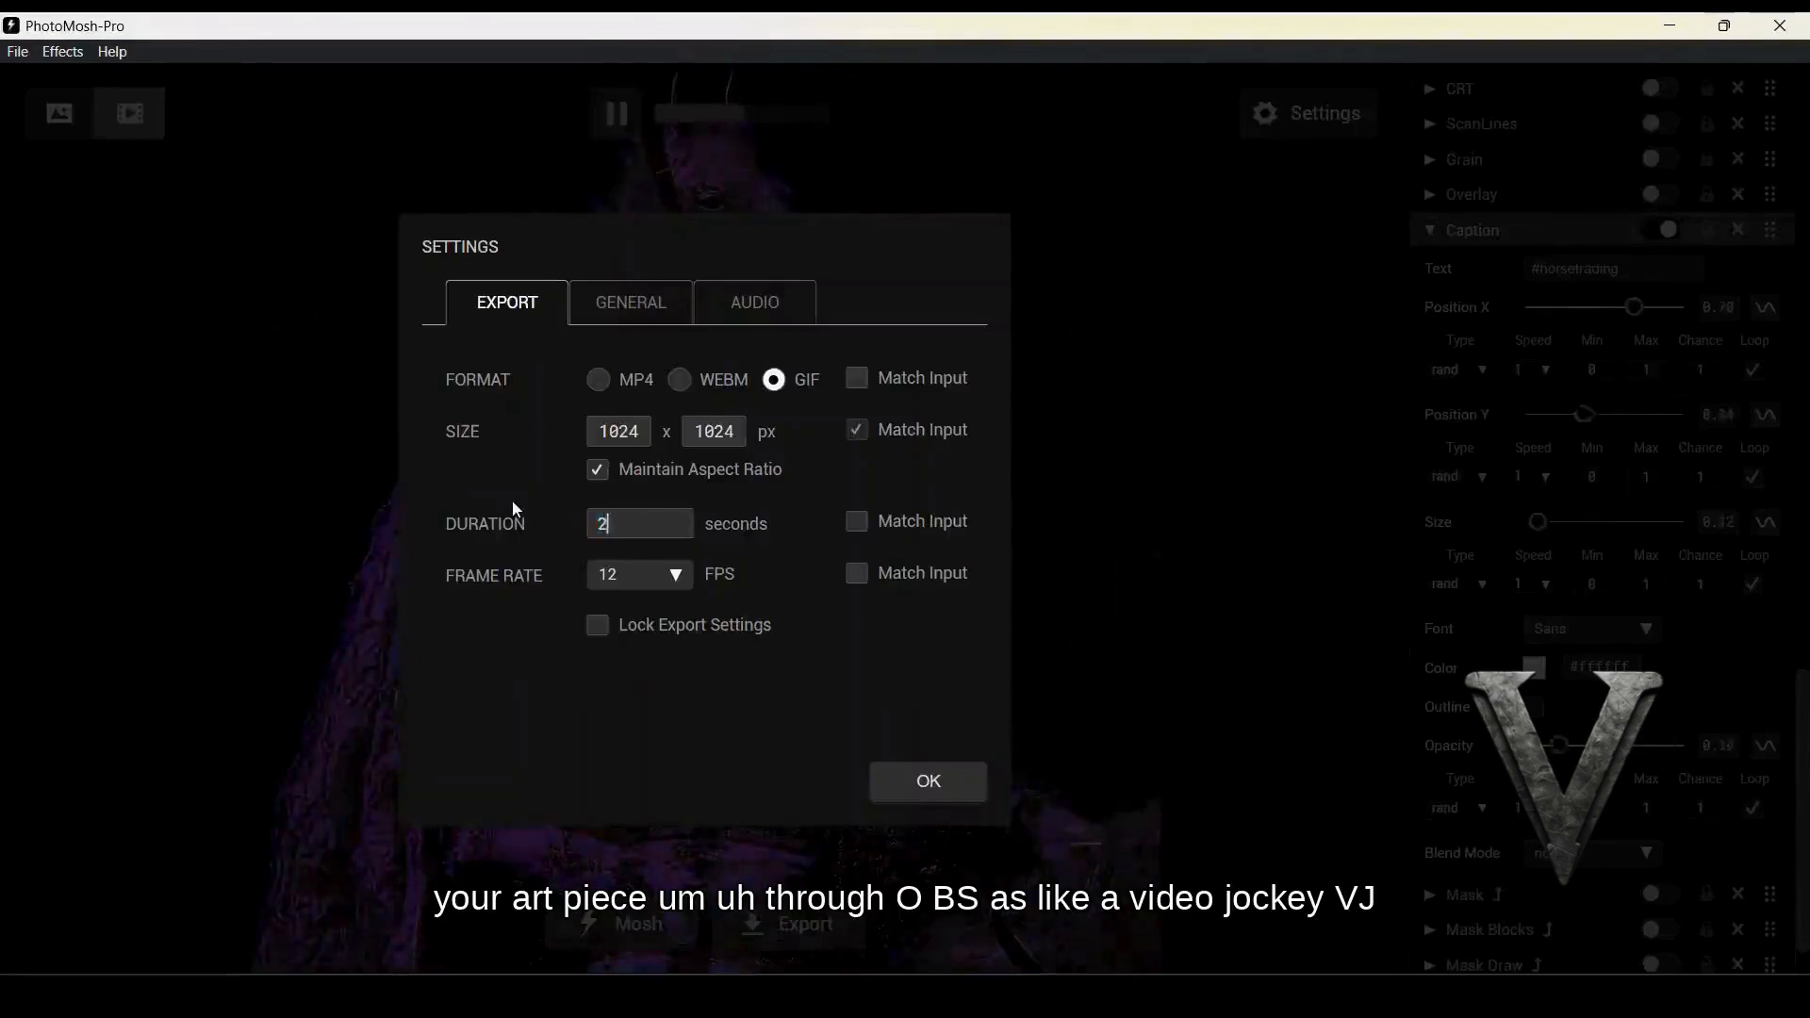
text(.8)
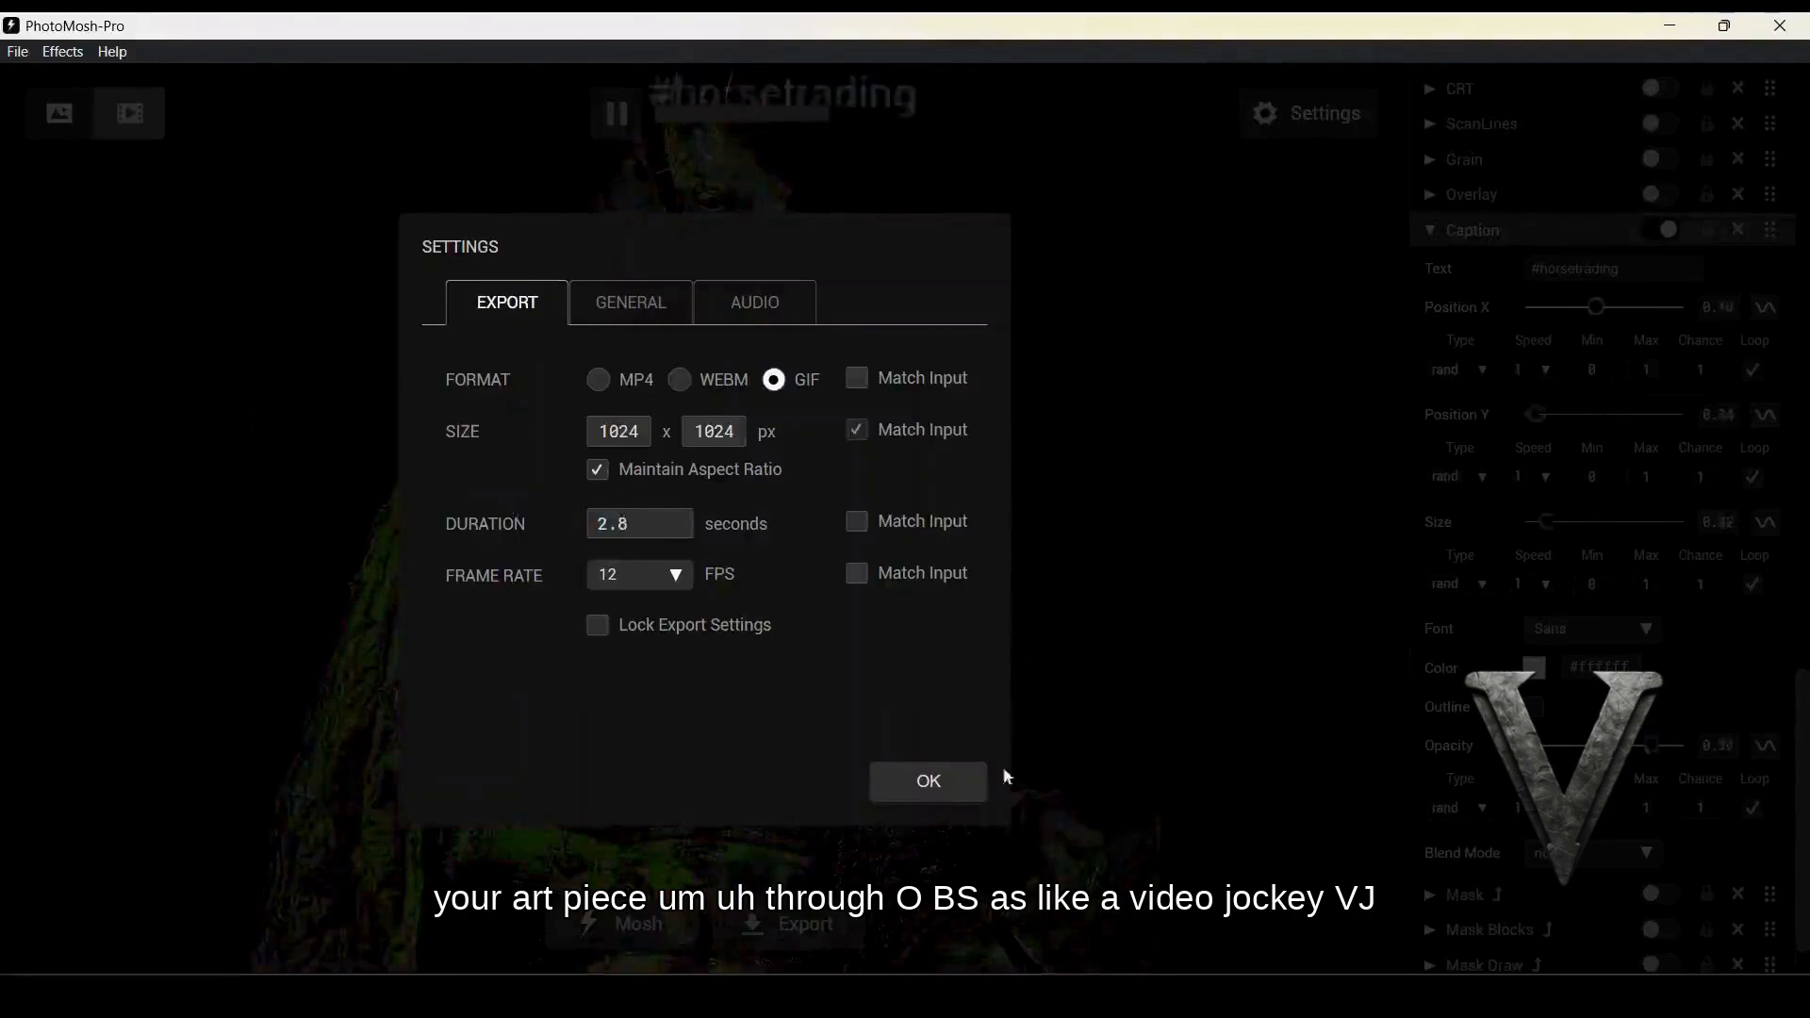
click(929, 784)
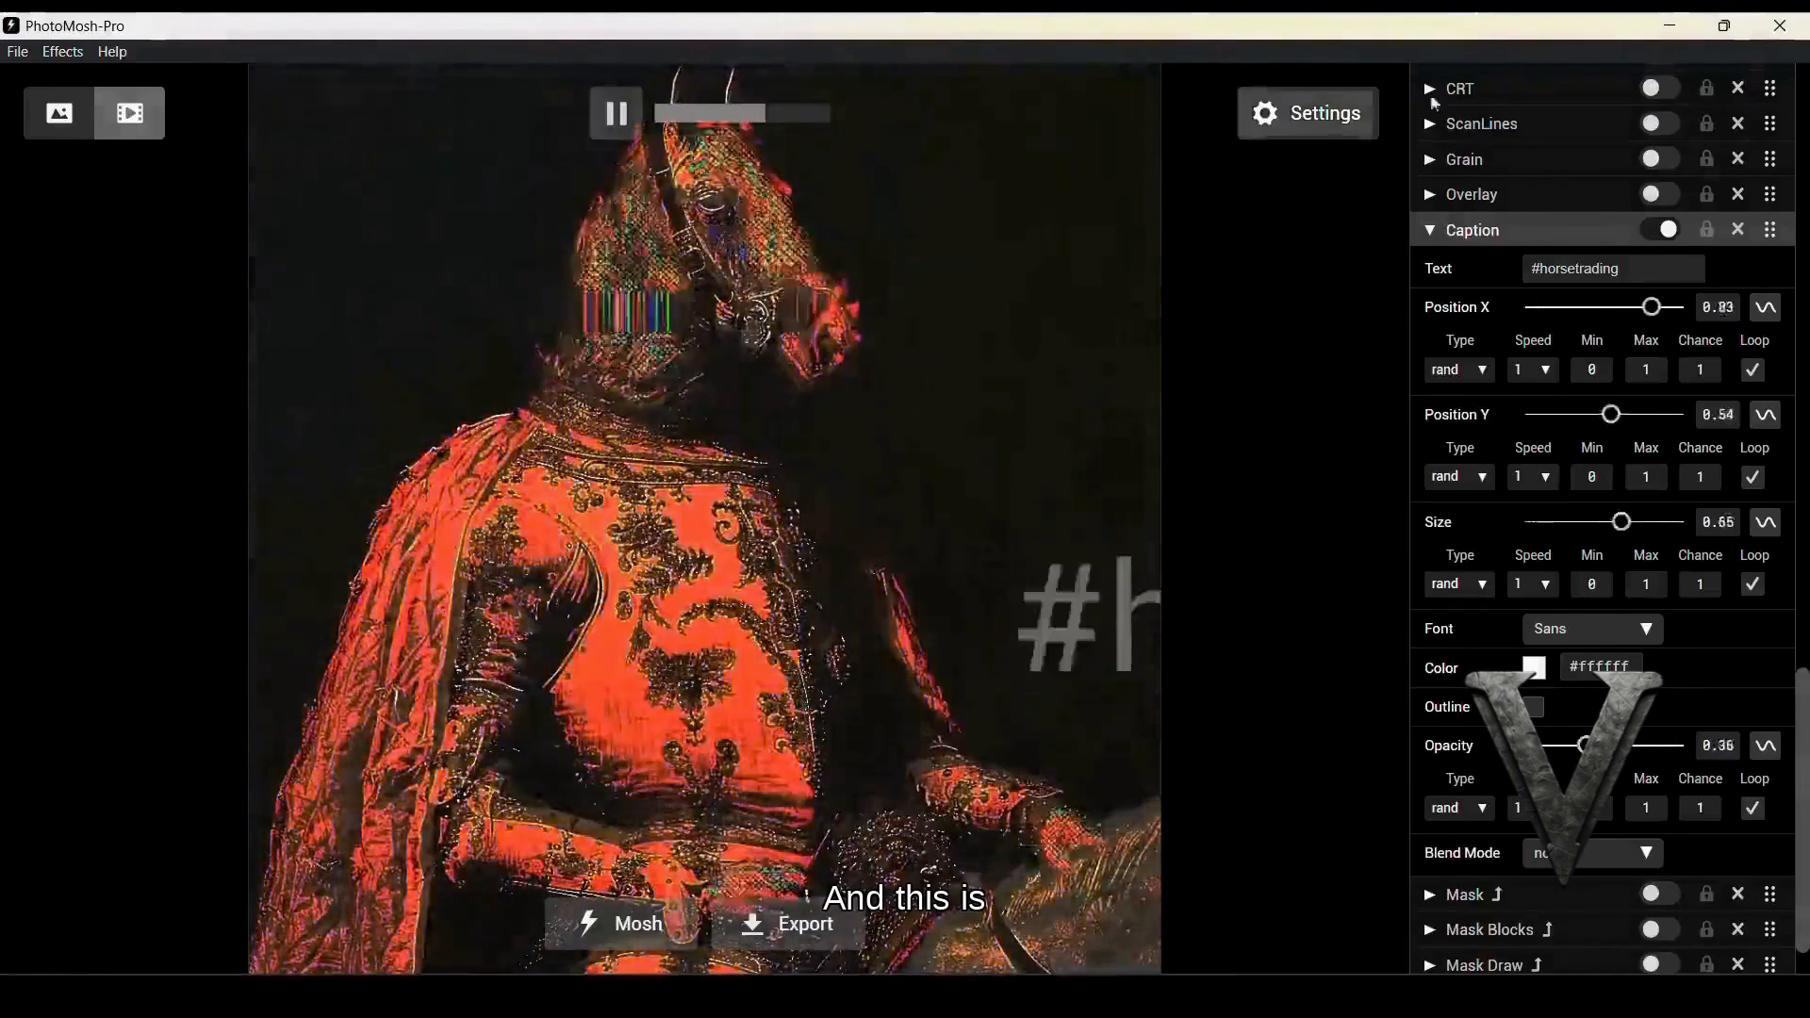
Export the GIF again with a 2-second duration and check the newest file's details in the Downloads folder
click(1343, 118)
drag(633, 523, 489, 533)
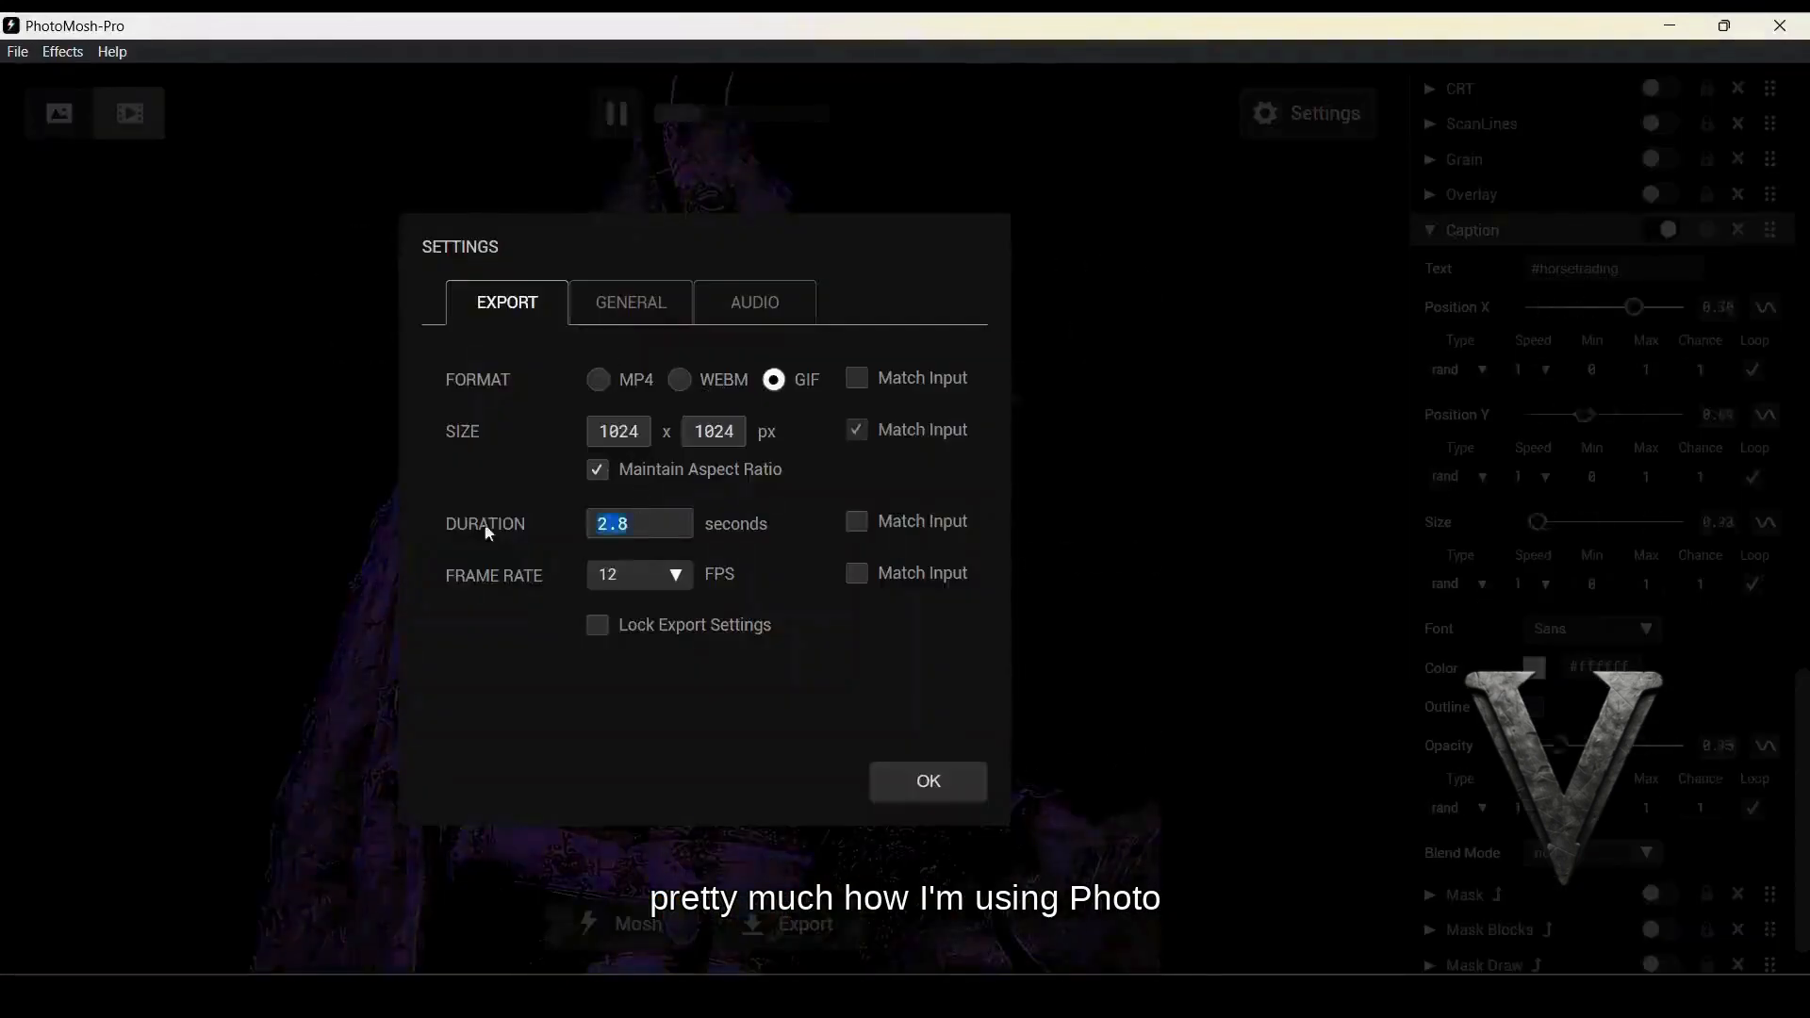
text(2)
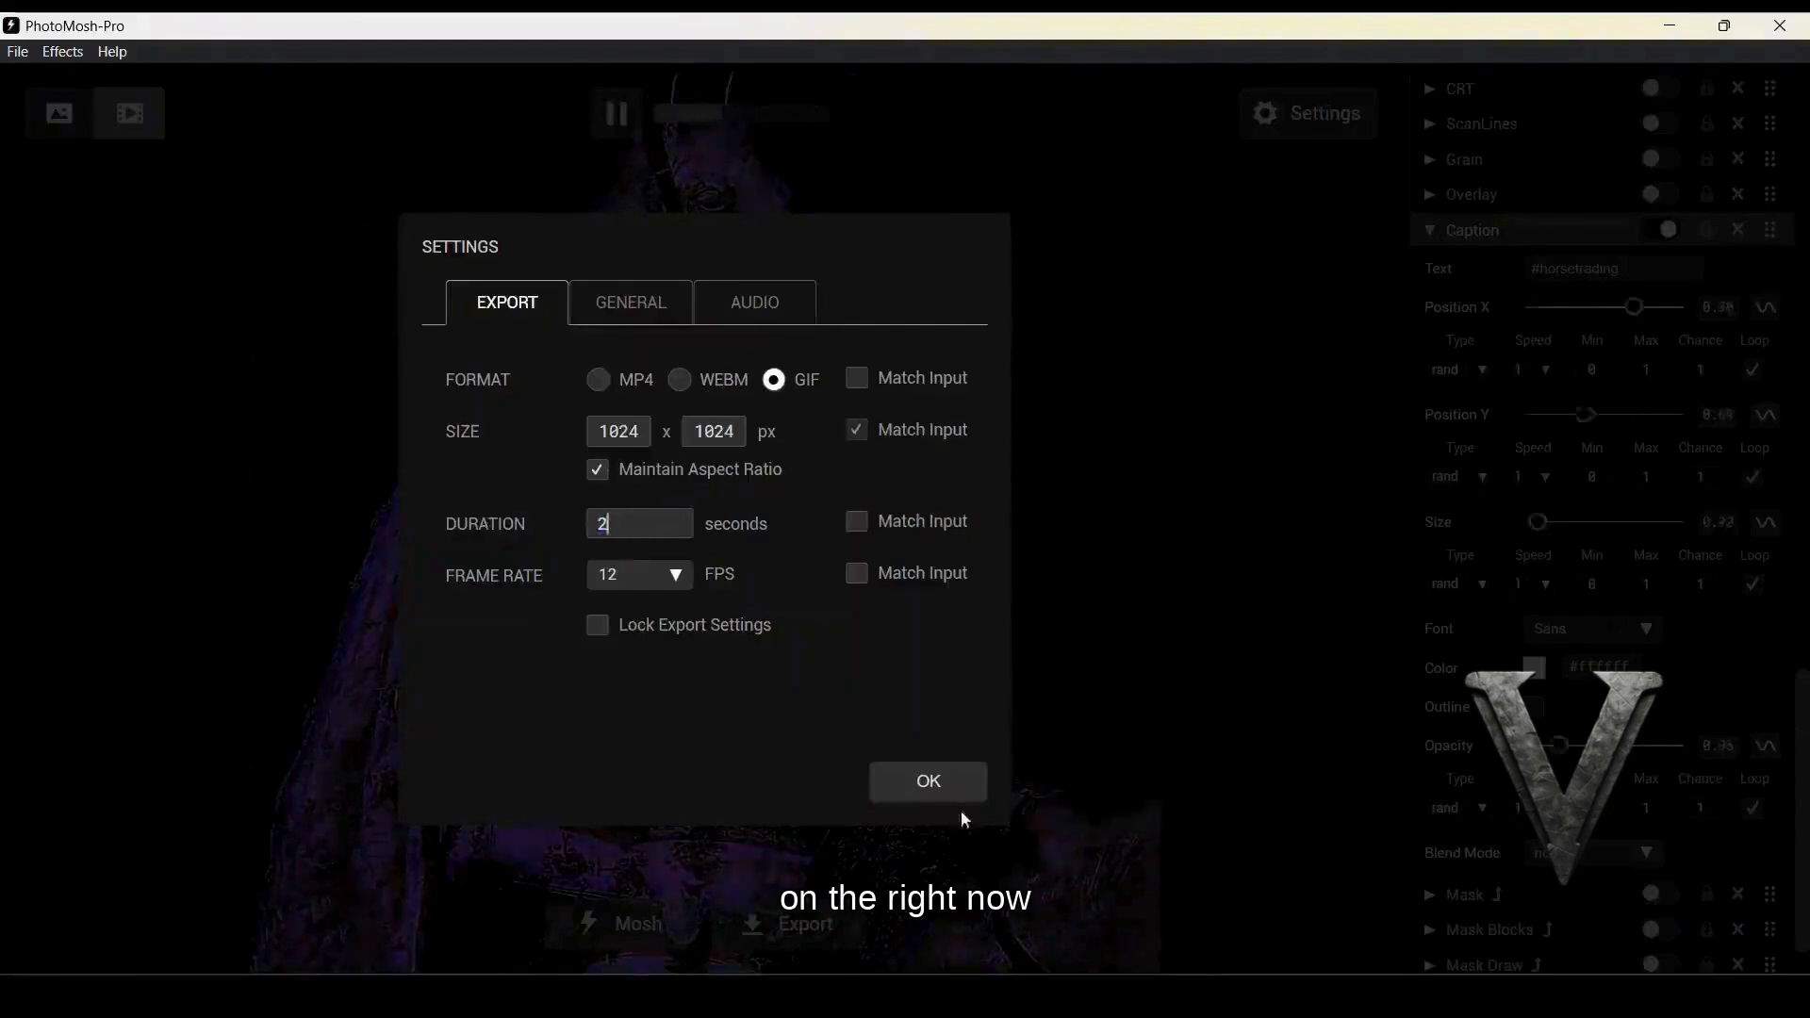
click(929, 782)
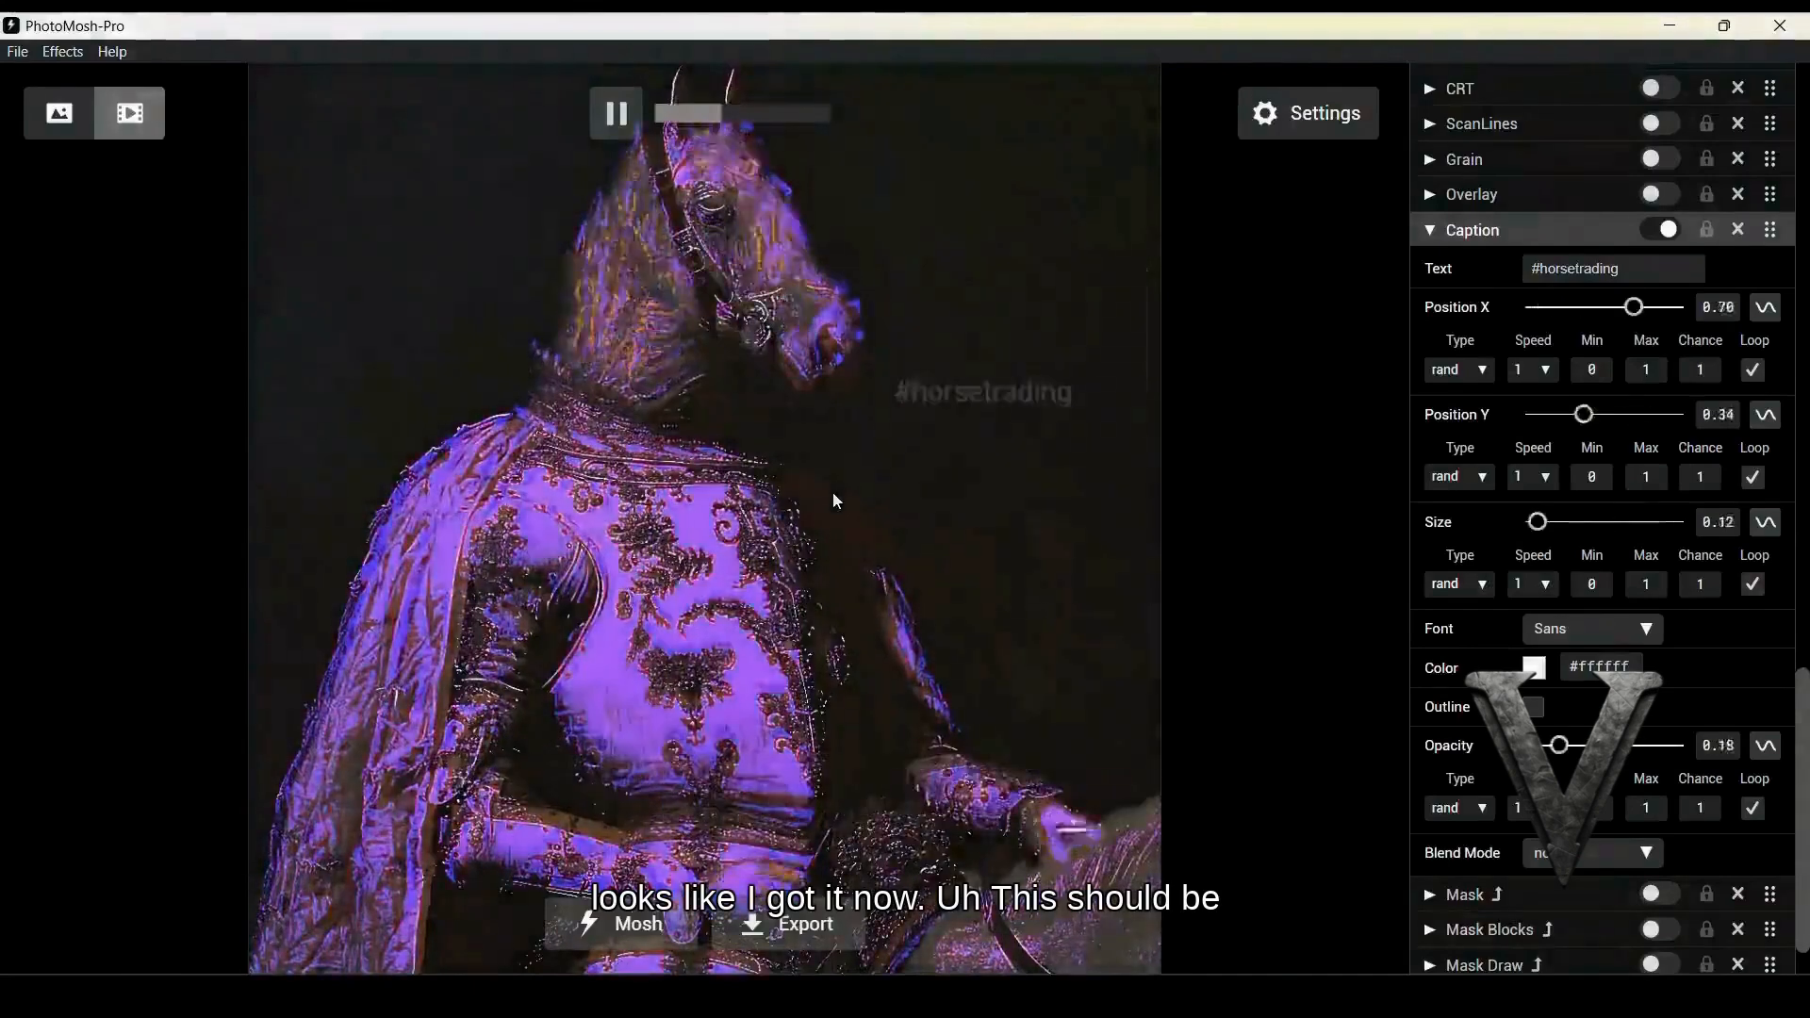
click(801, 924)
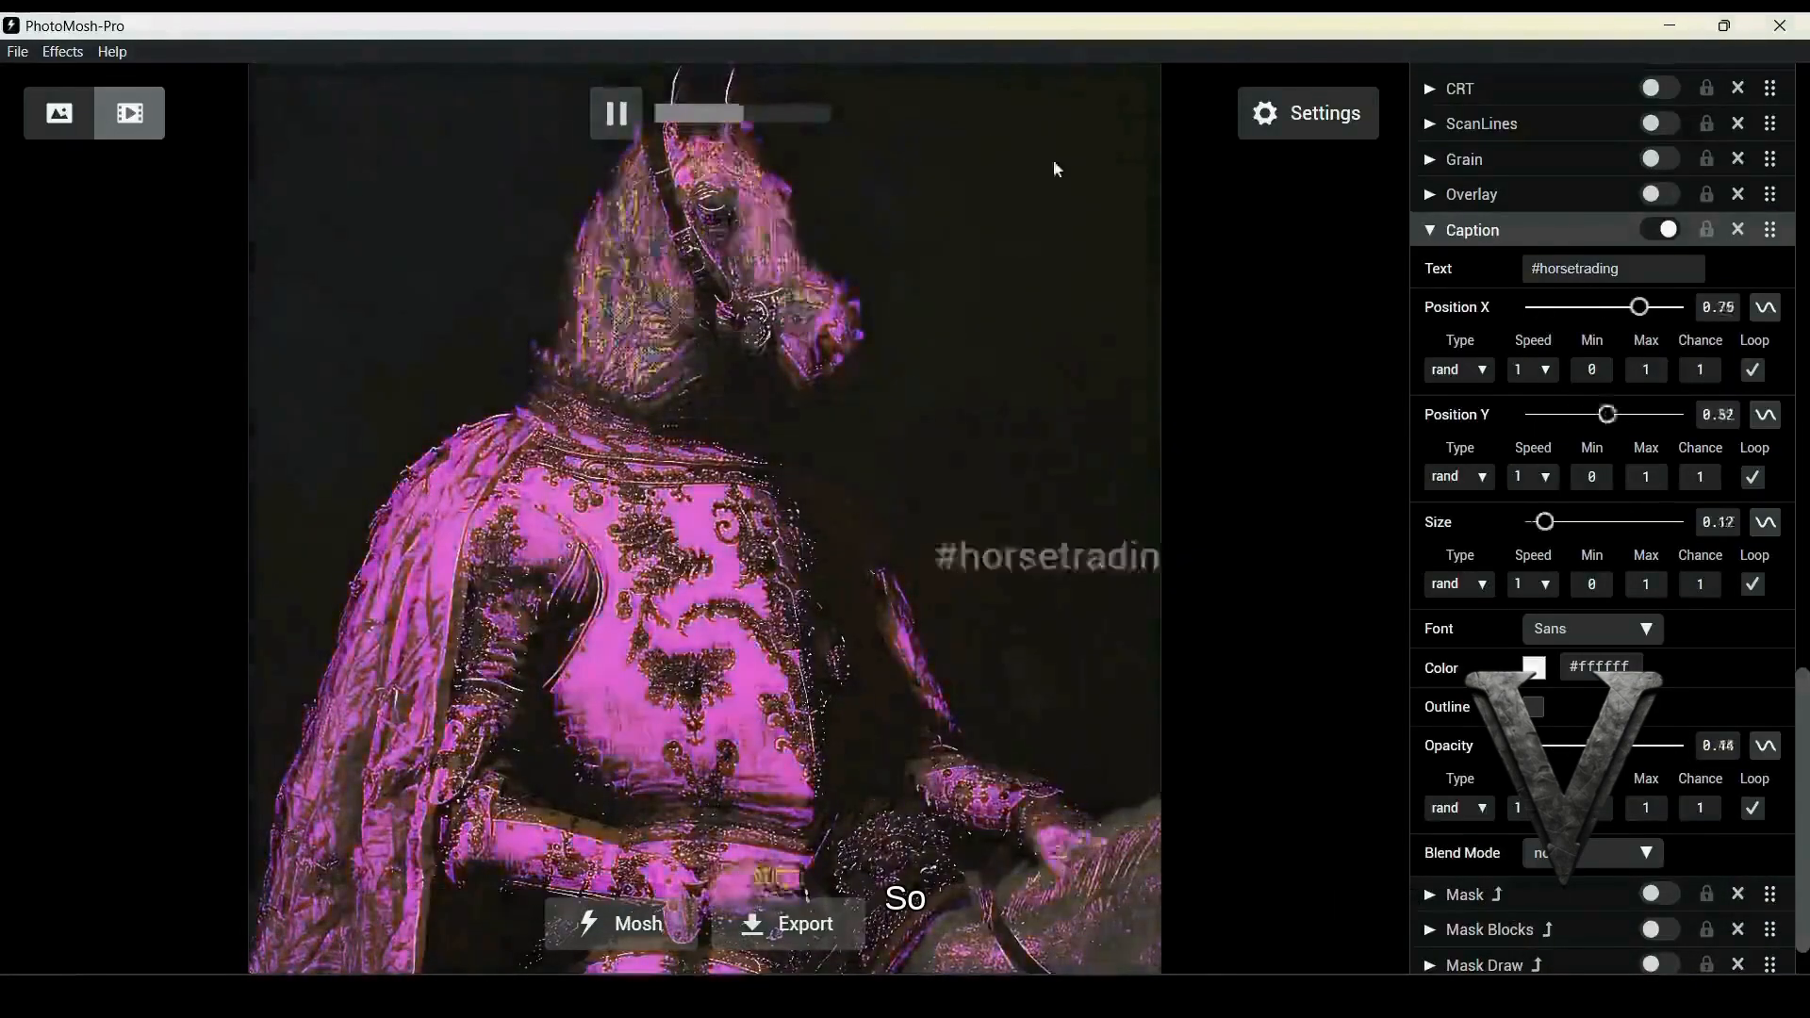
key(alt+Tab)
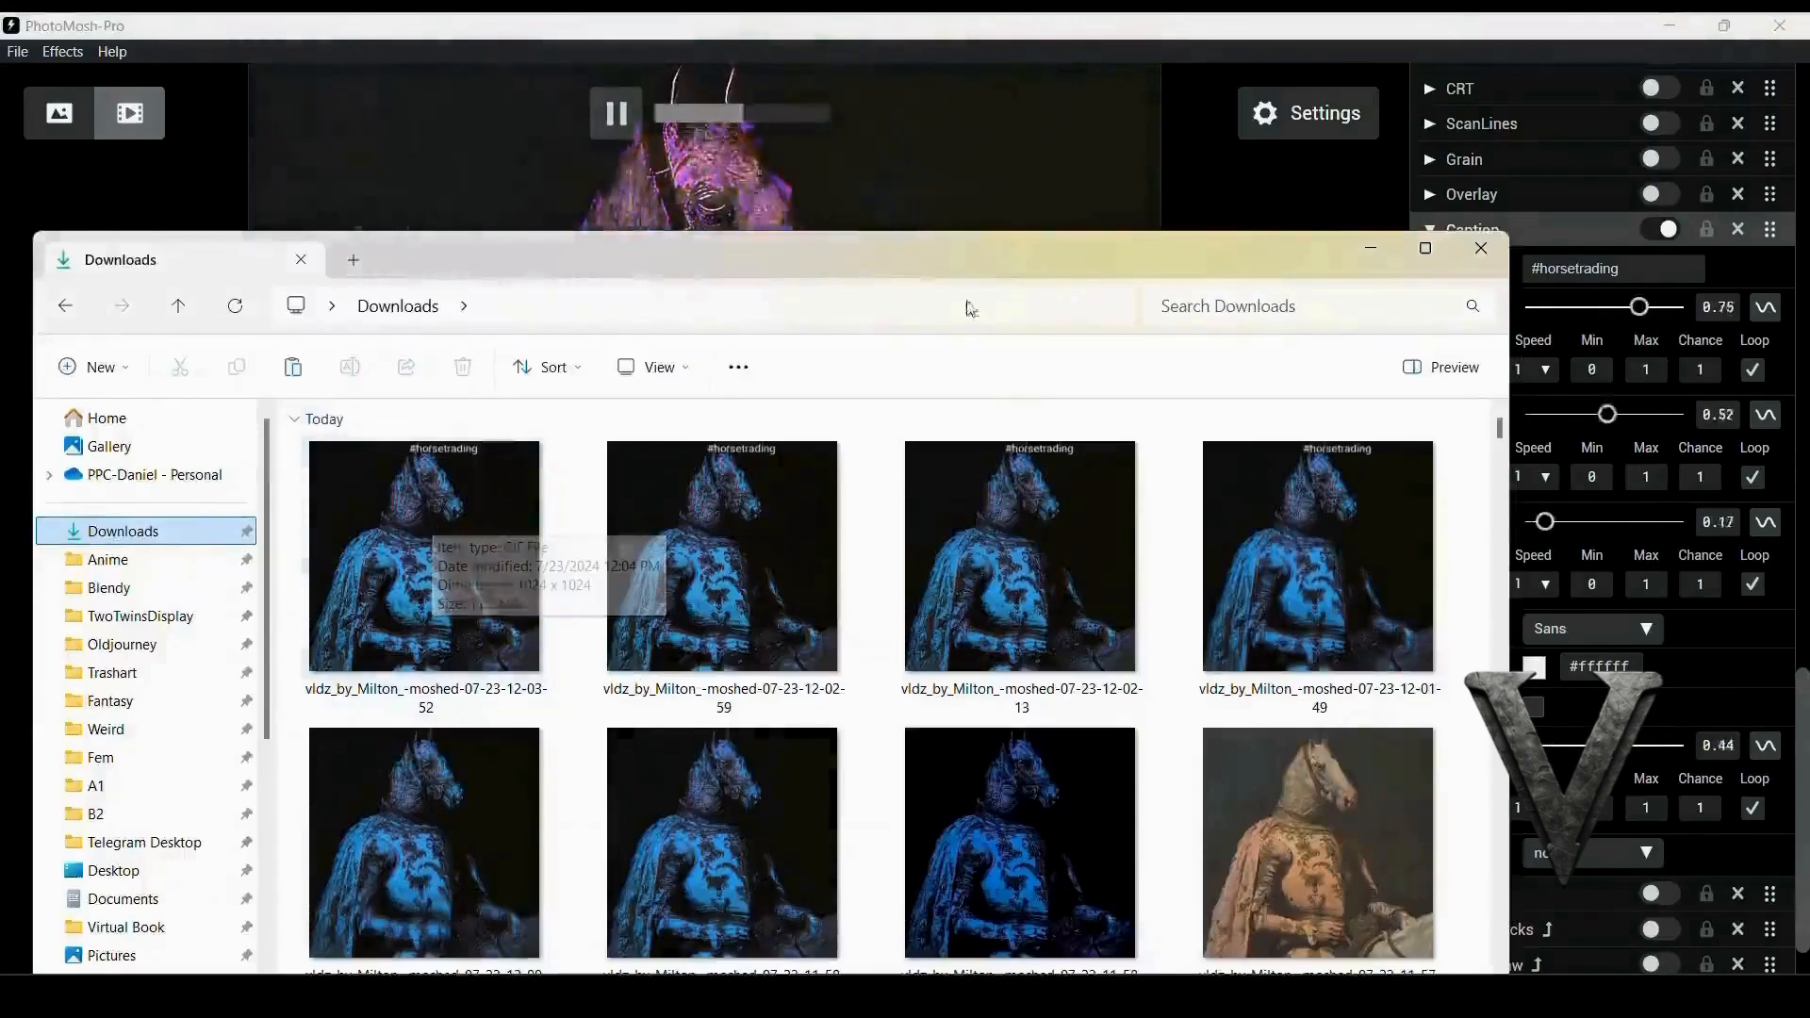
click(1227, 184)
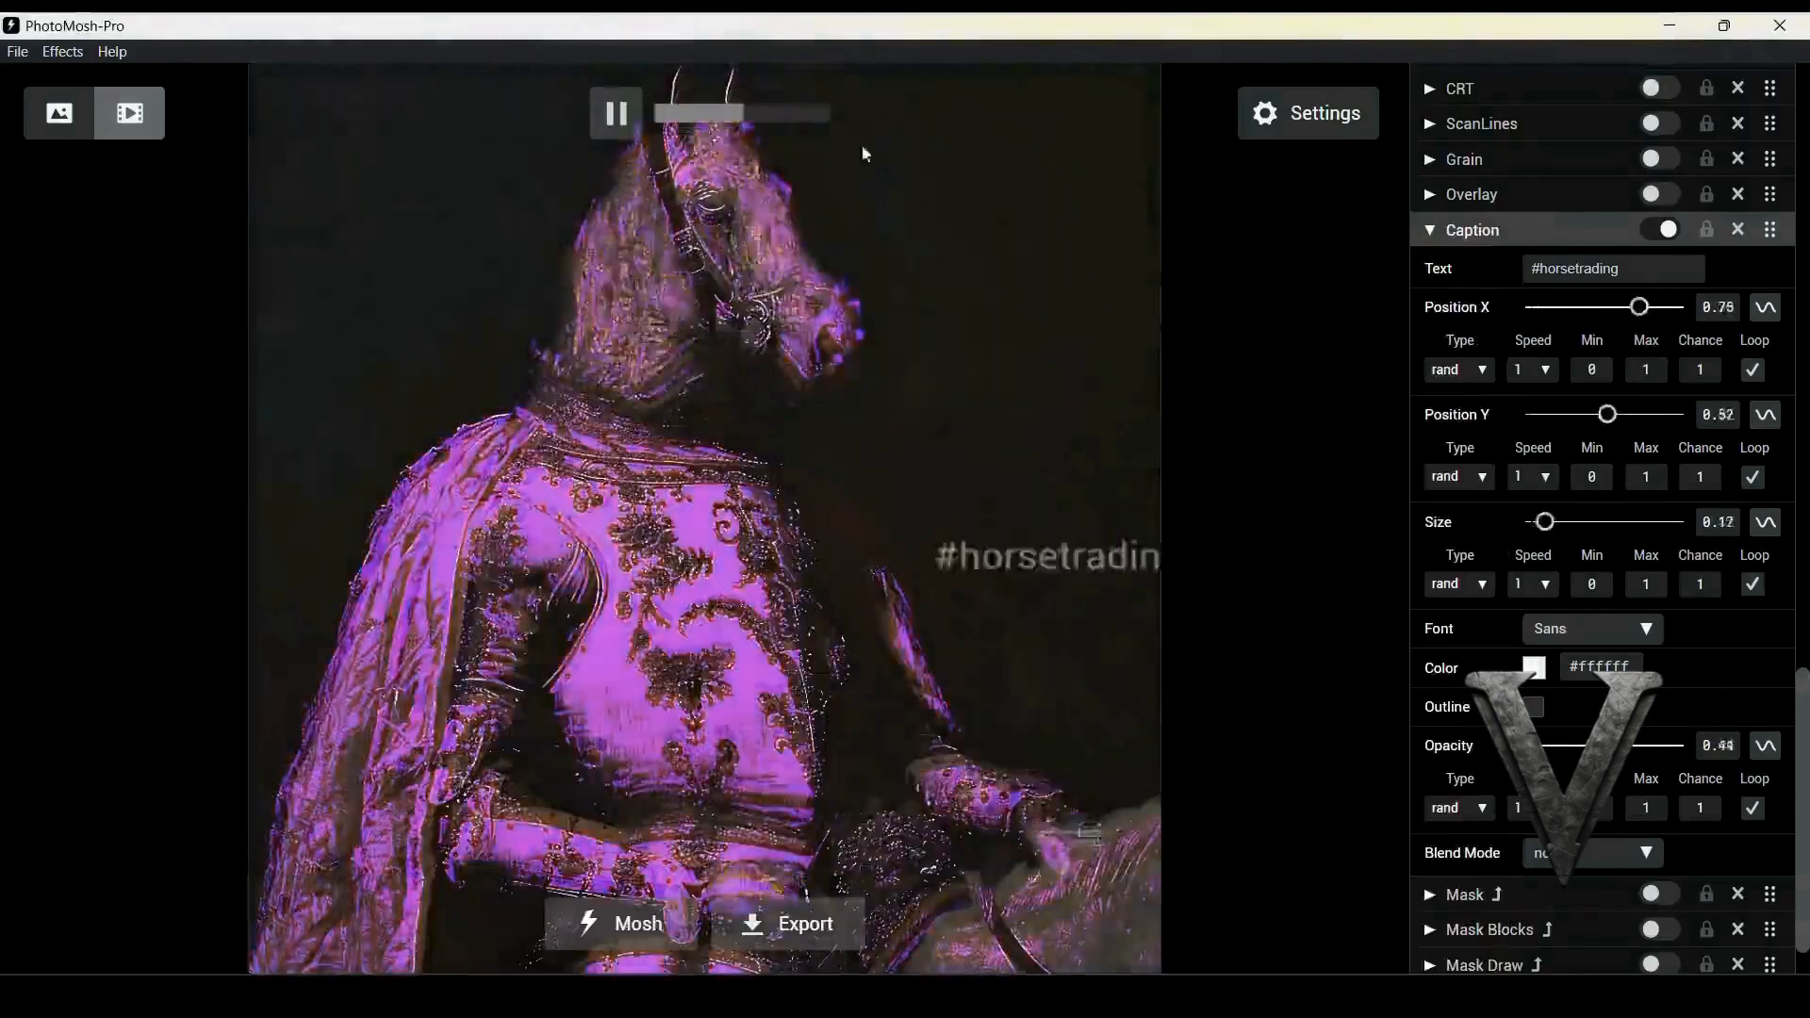